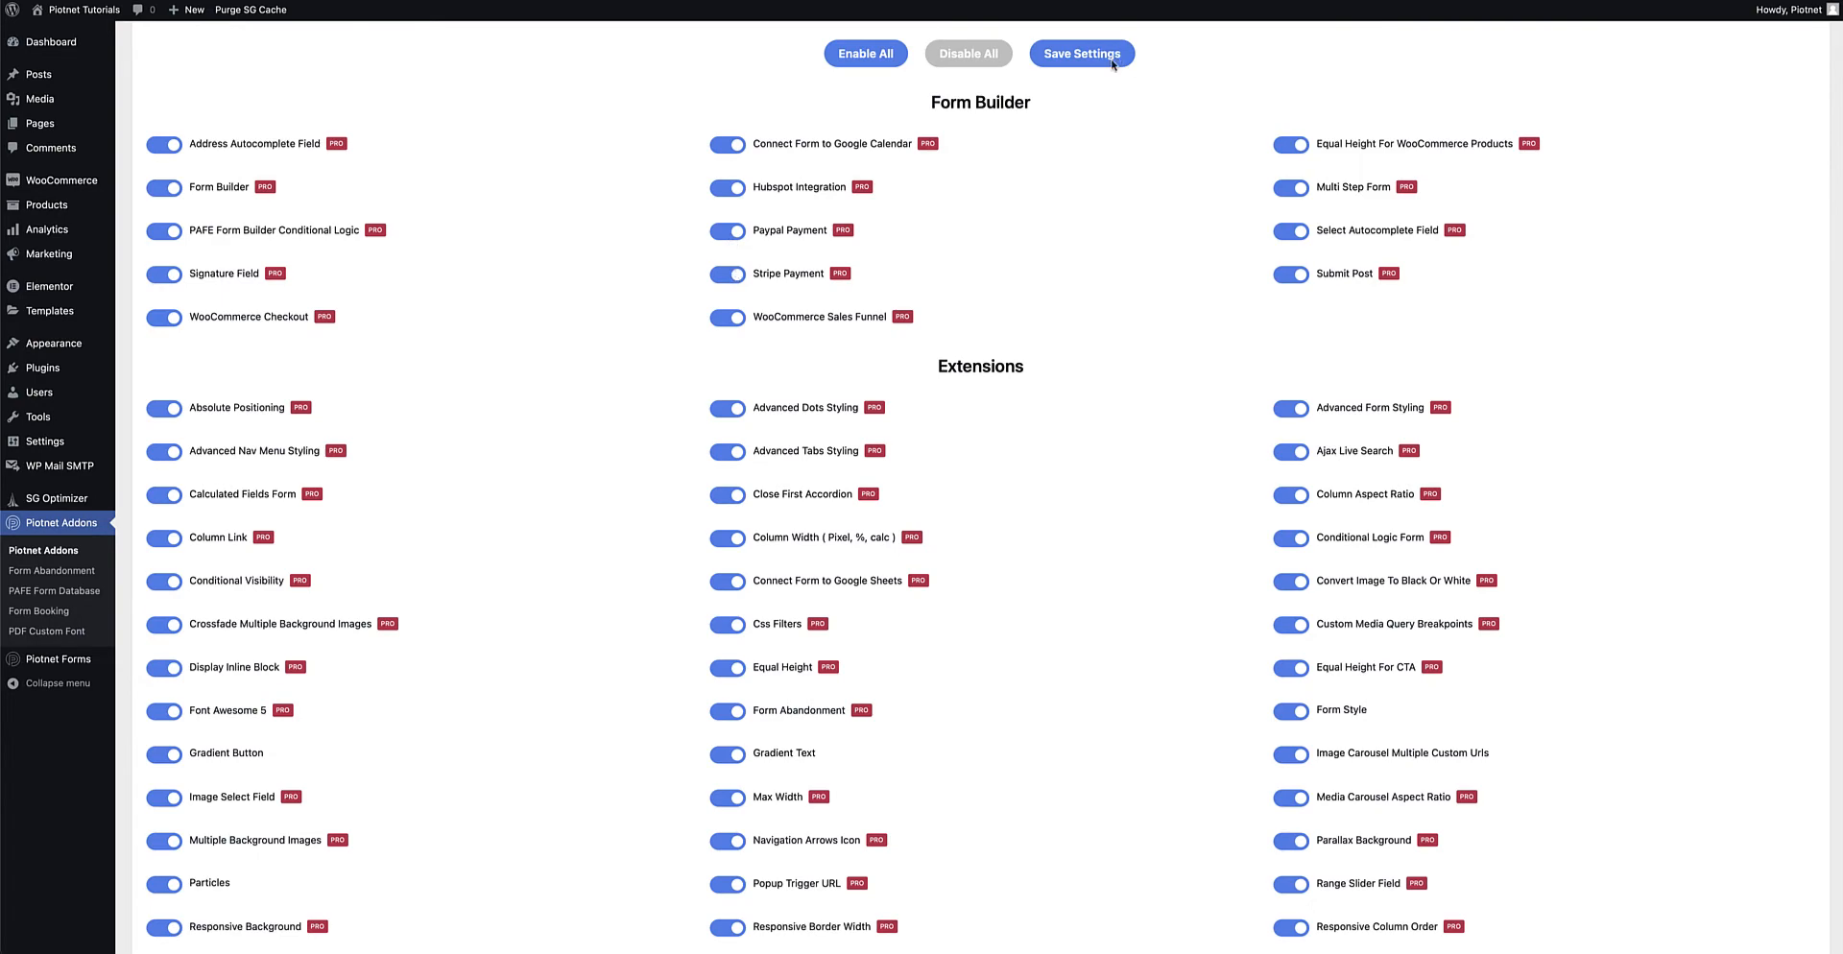
# Scroll the Piotnet Addons settings down to the Stripe Integration and Paypal Integration sections
pyautogui.scroll(-15, 1115, 266)
pyautogui.scroll(-7, 1116, 266)
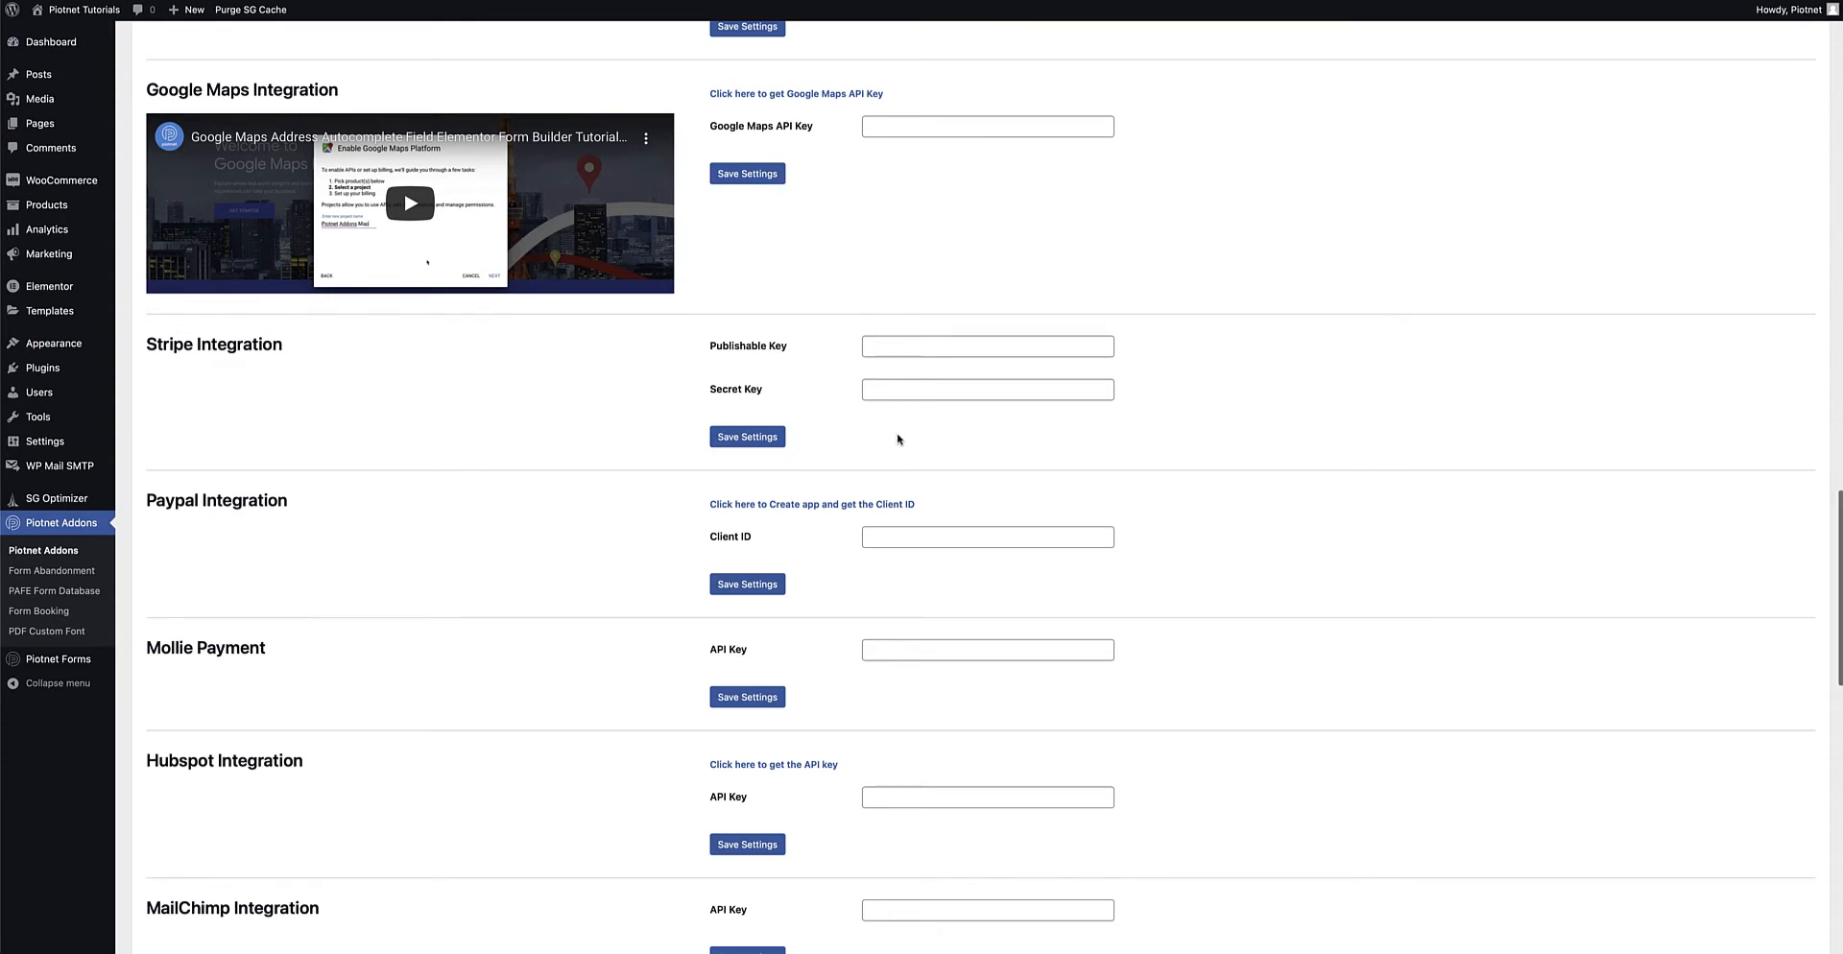
pyautogui.scroll(-2, 894, 435)
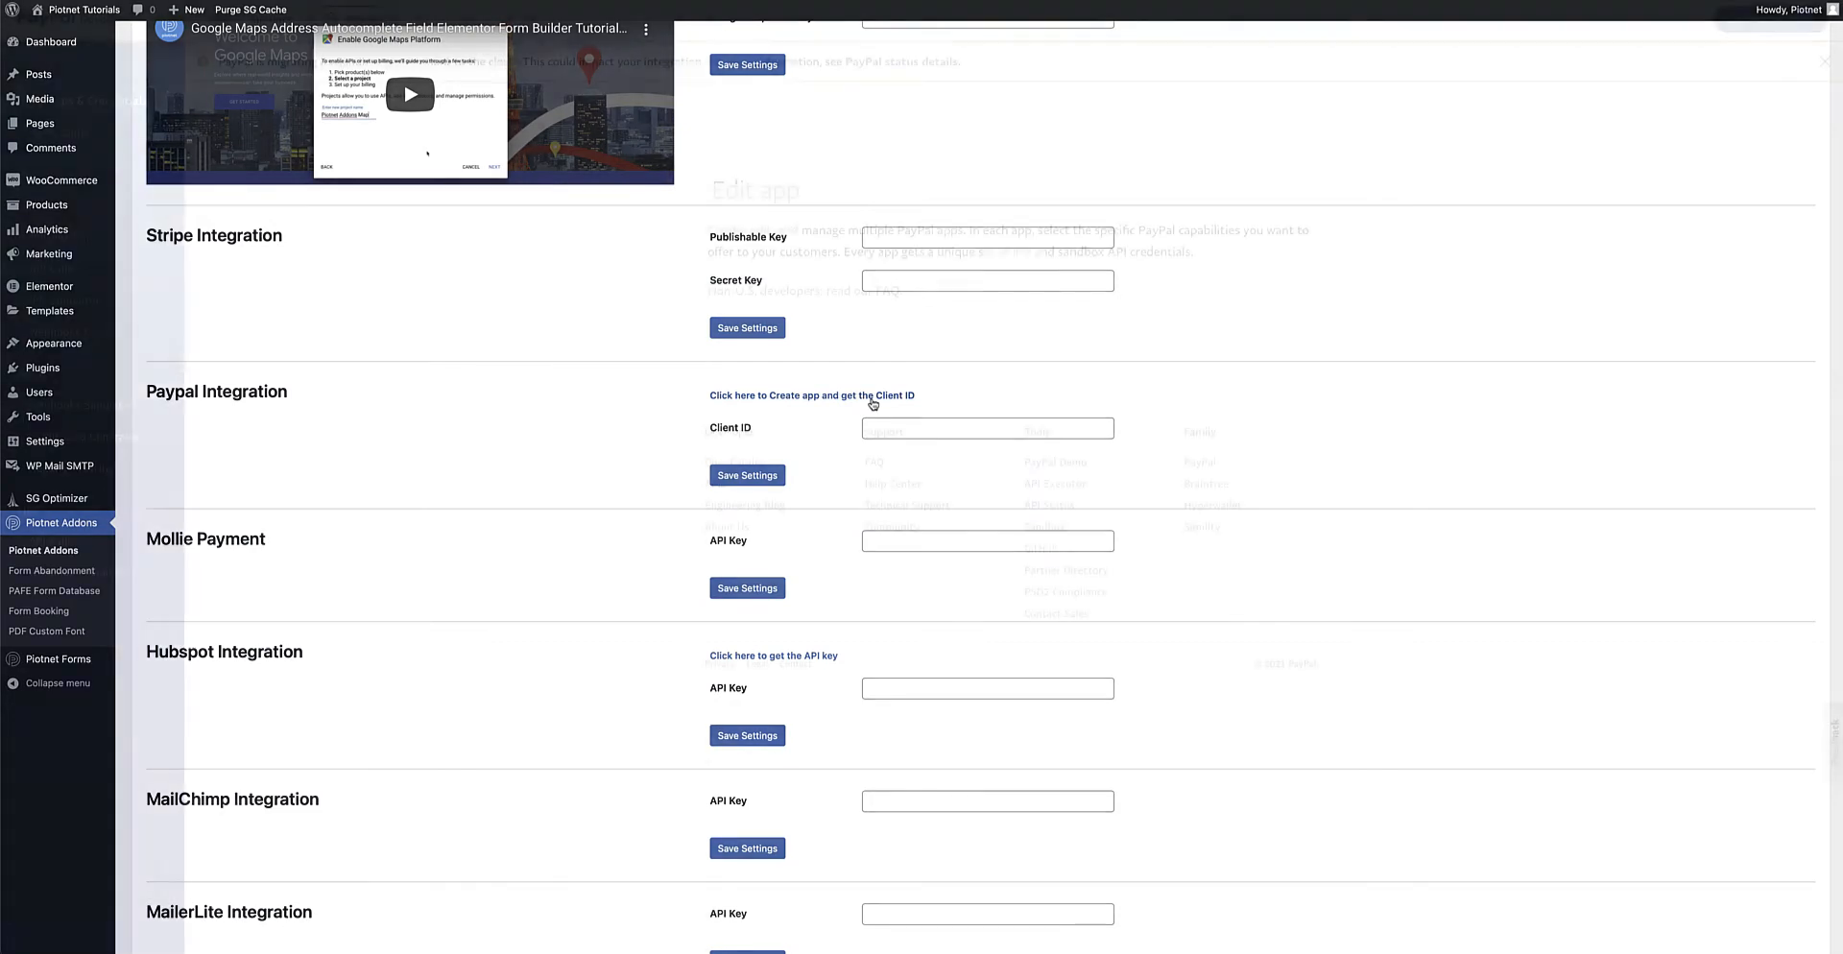
# Create the REST API sandbox app 'Piotnet Tutorials' and copy its sandbox Client ID
pyautogui.click(873, 395)
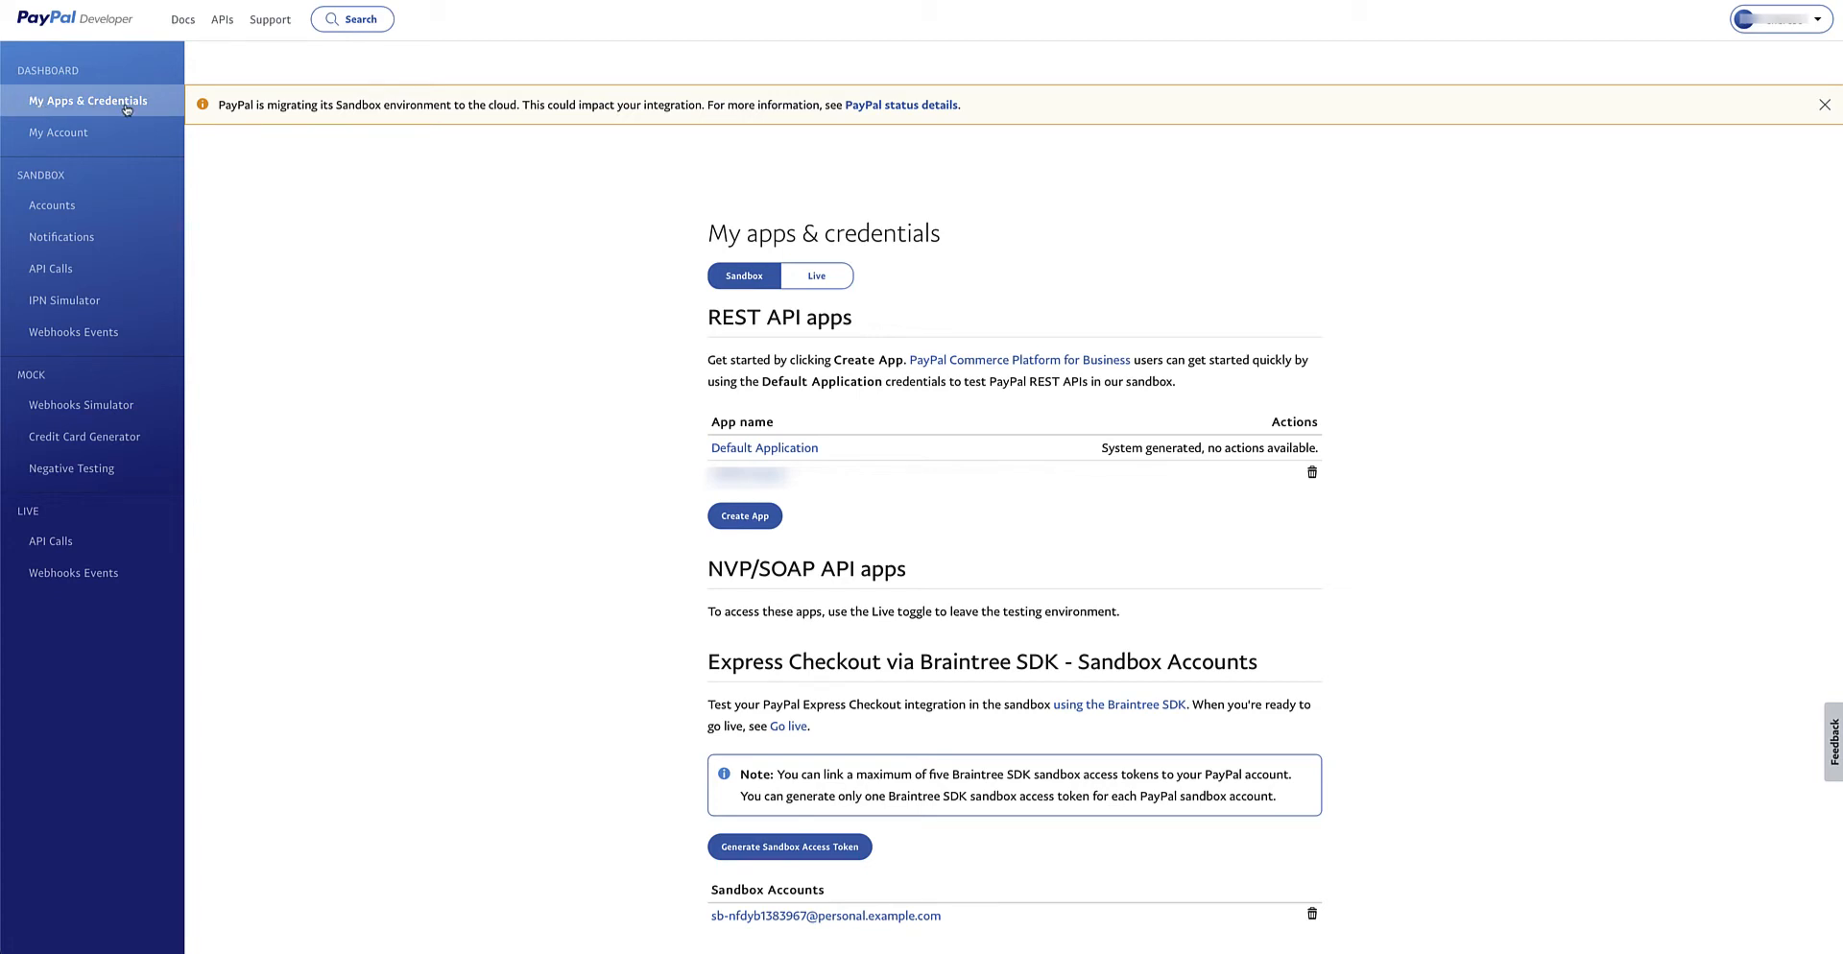
pyautogui.click(756, 519)
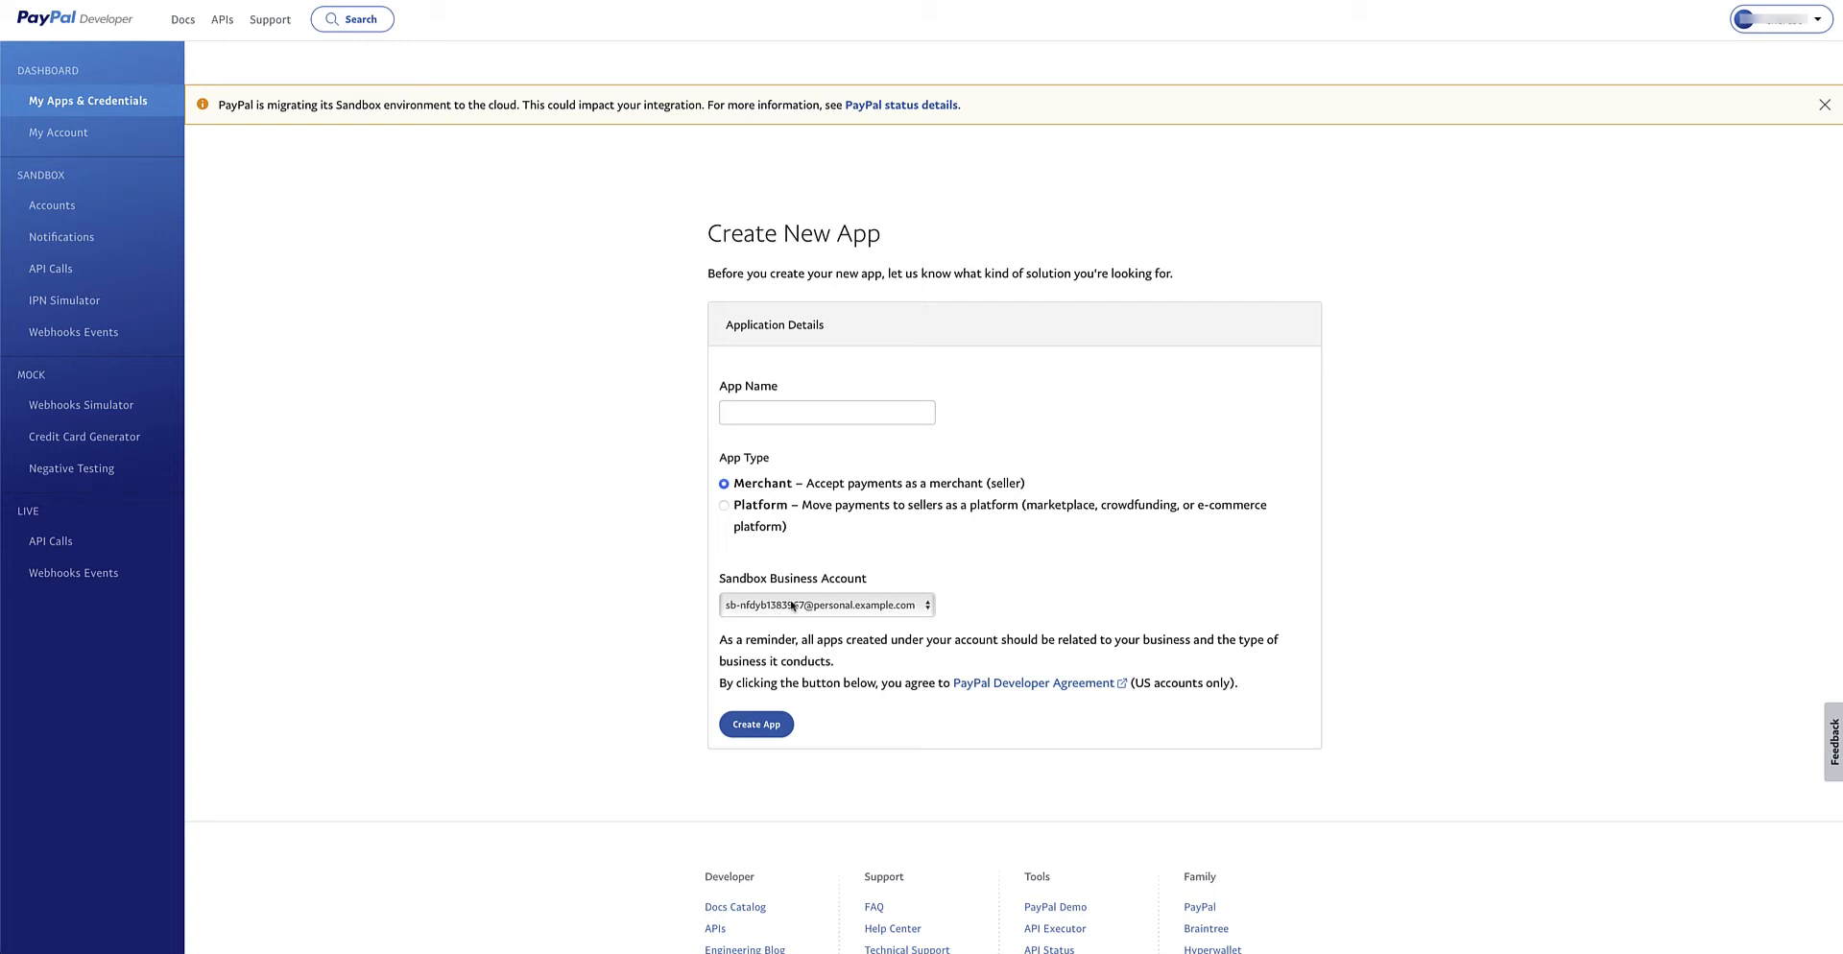
pyautogui.click(743, 413)
pyautogui.write('Piotnet')
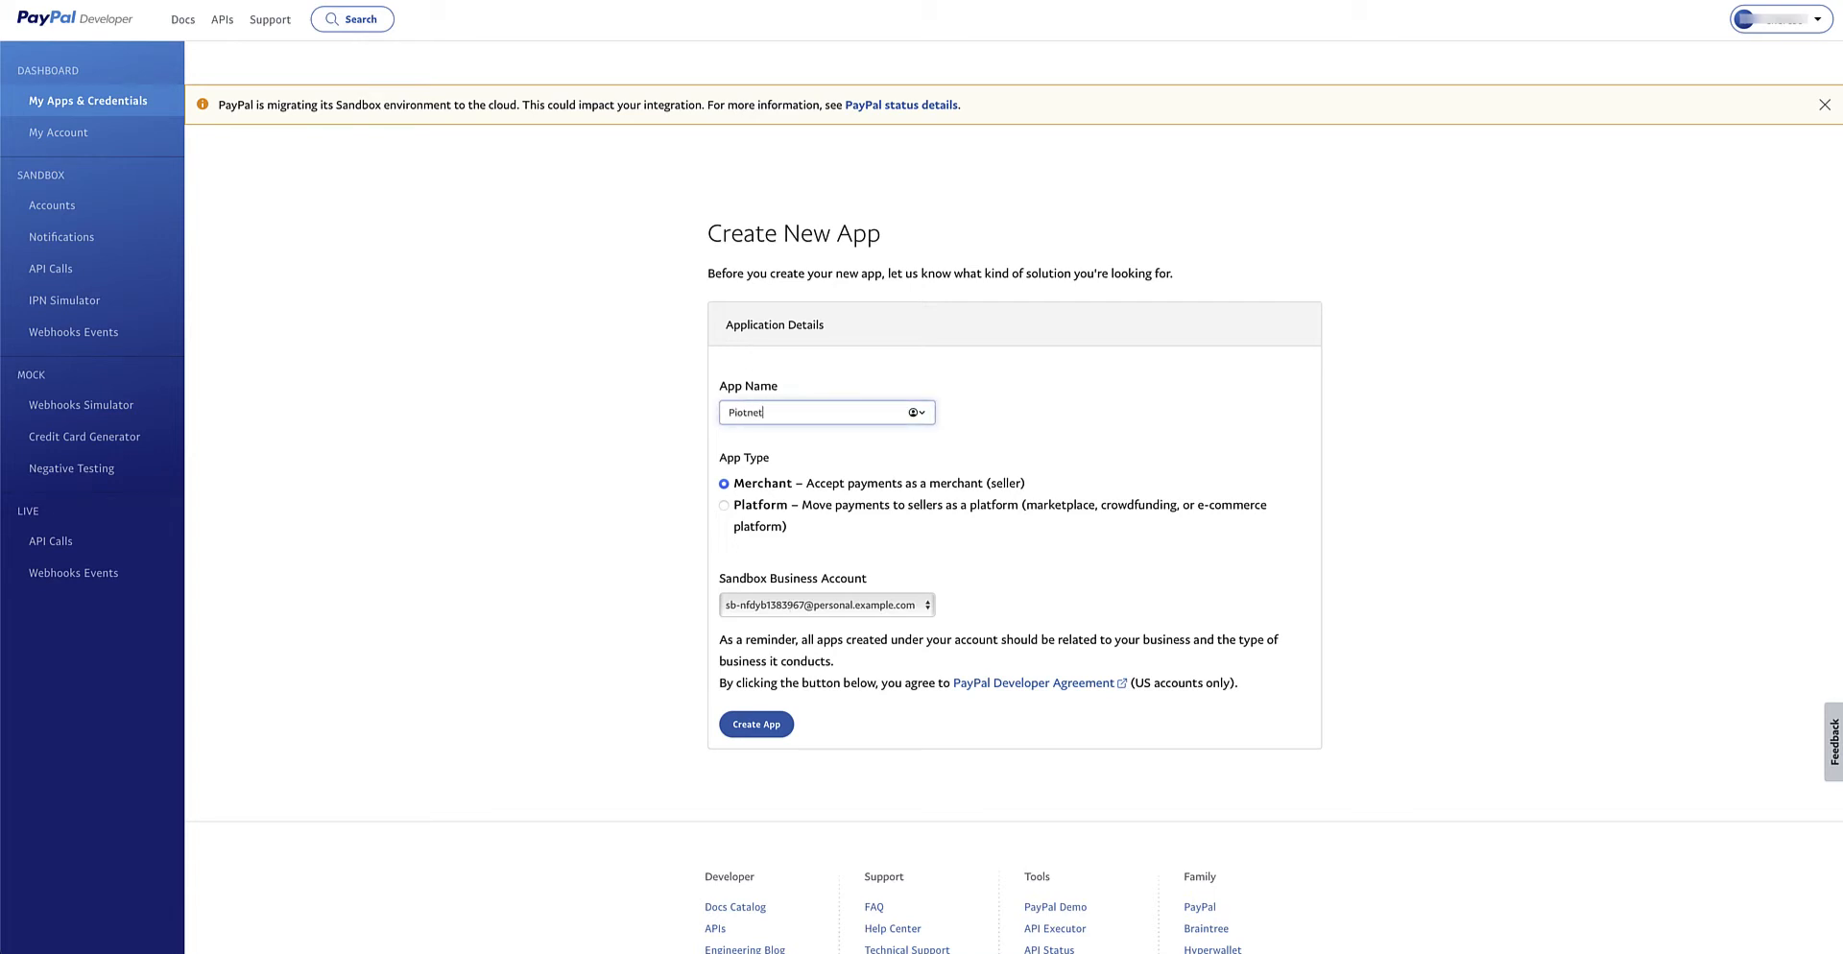
pyautogui.write(' Tutorials')
pyautogui.click(757, 727)
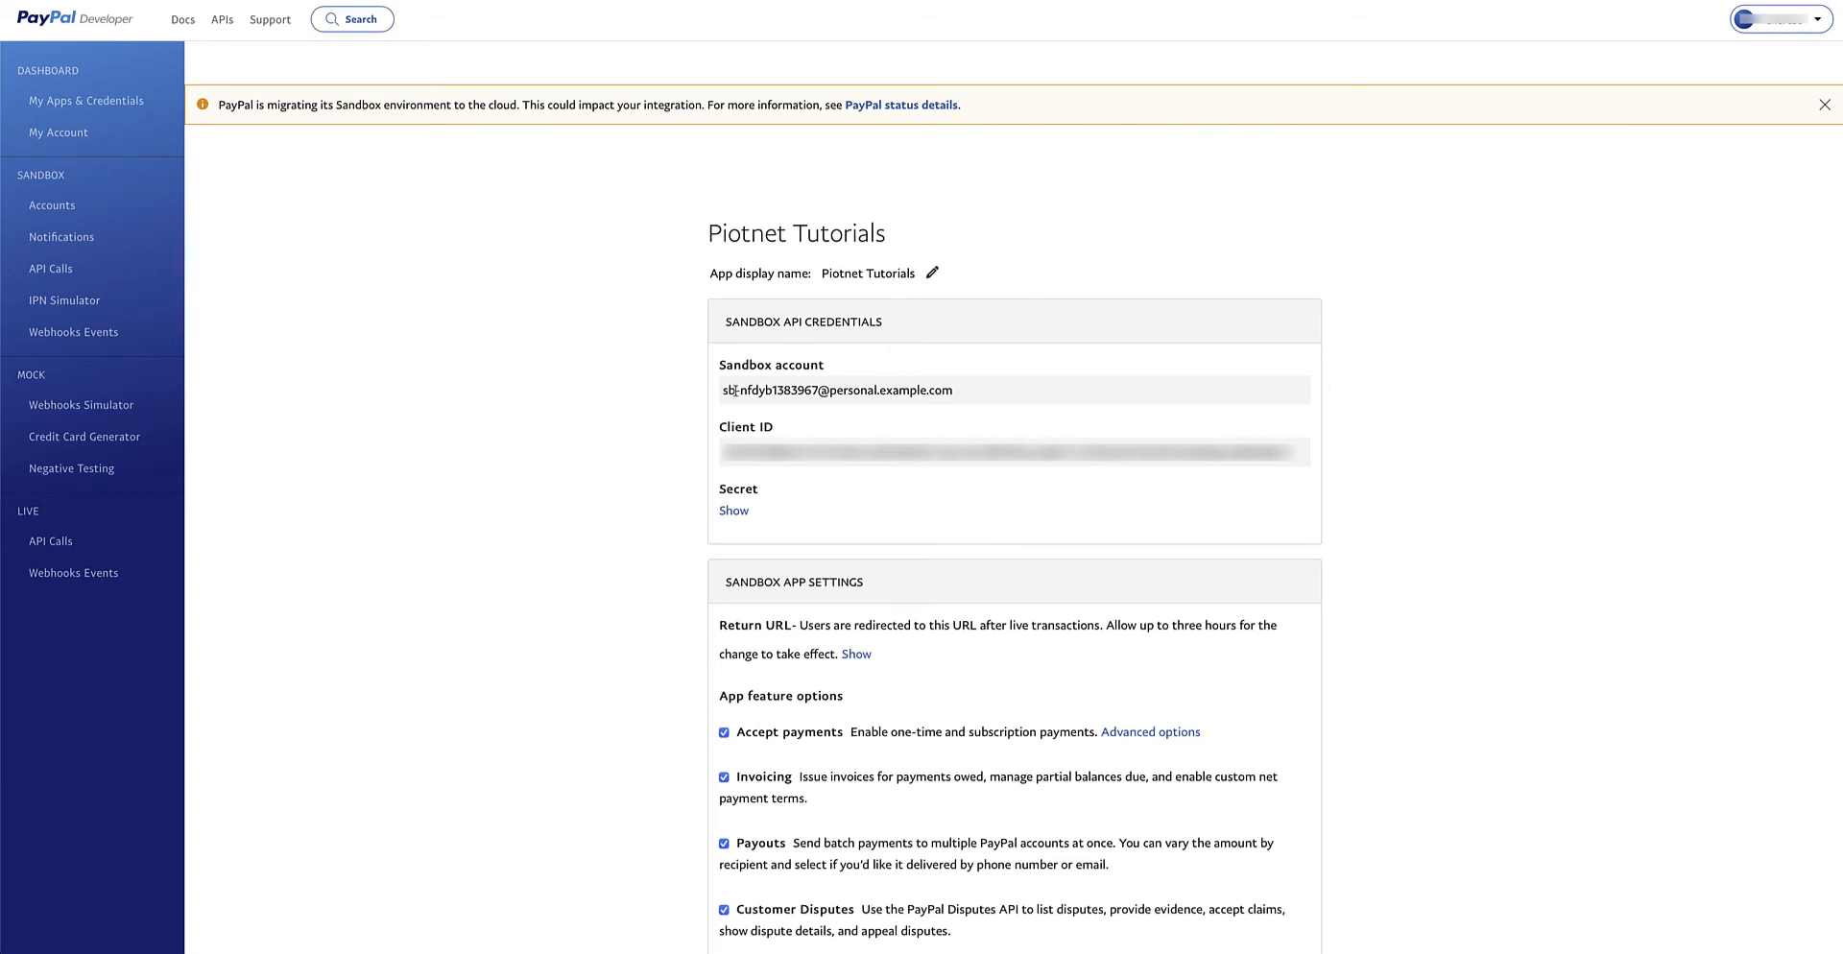
pyautogui.rightClick(830, 462)
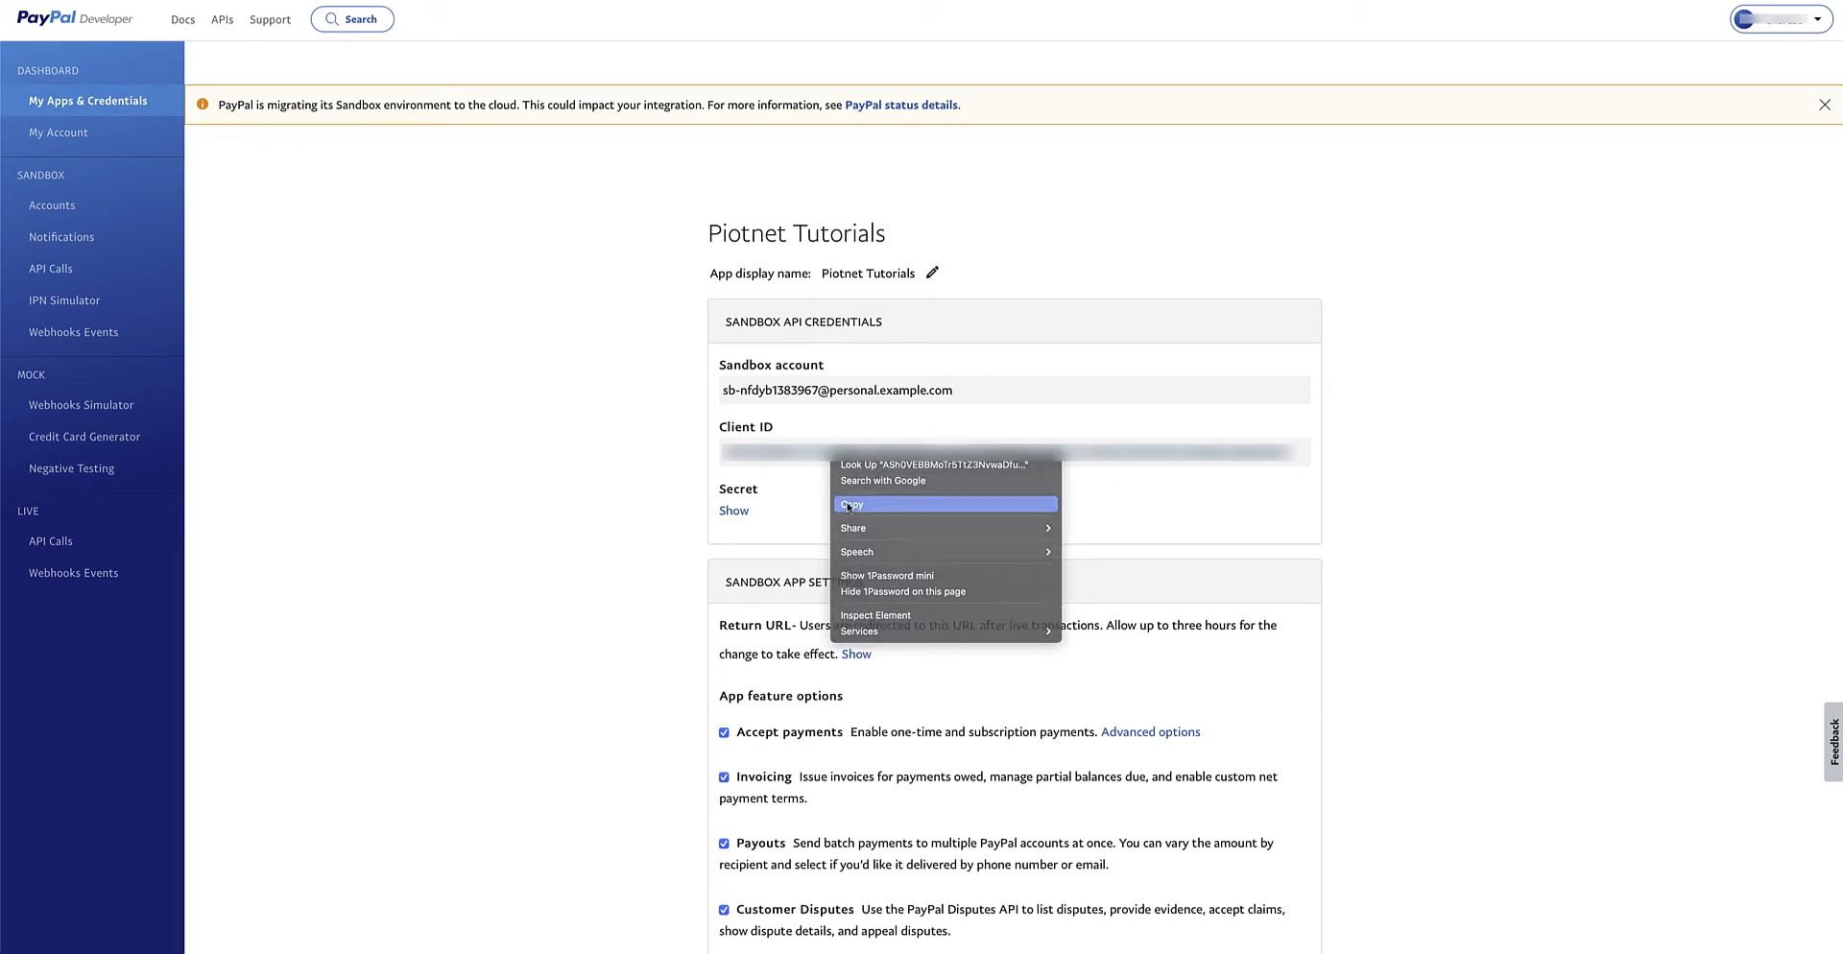
pyautogui.click(847, 504)
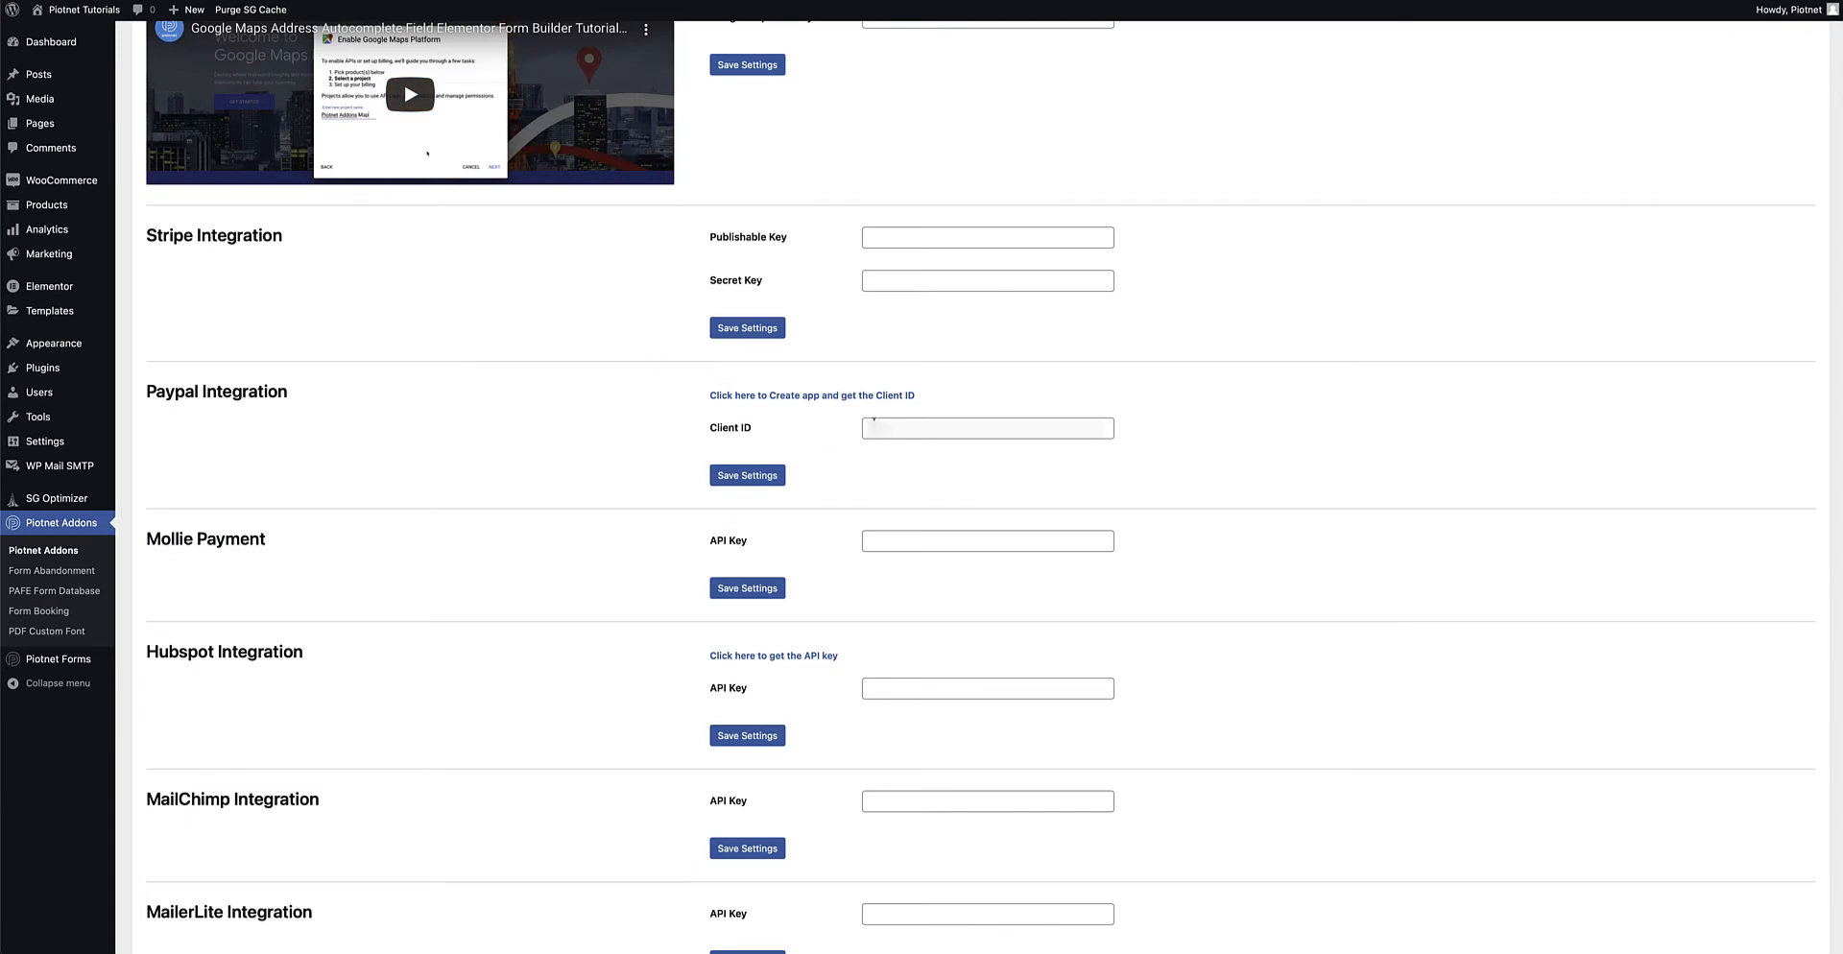
# Paste the PayPal Client ID into the Paypal Integration Client ID field and save the settings
pyautogui.click(874, 424)
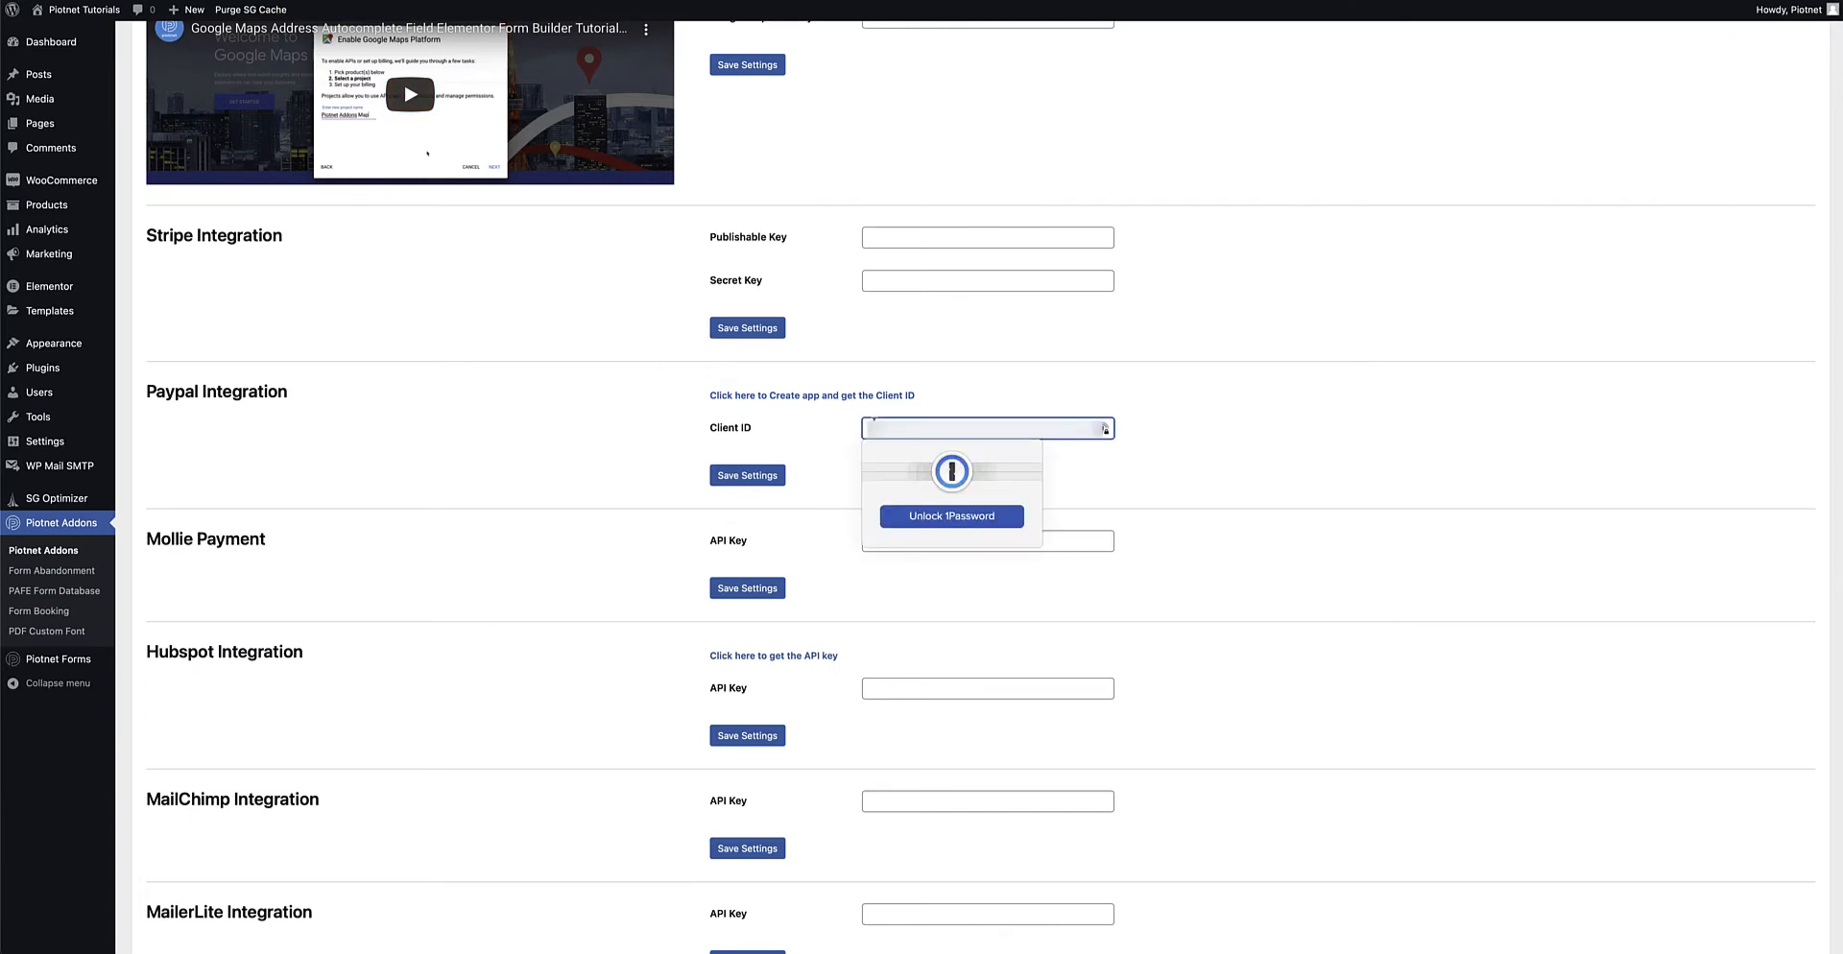
pyautogui.press('super+v')
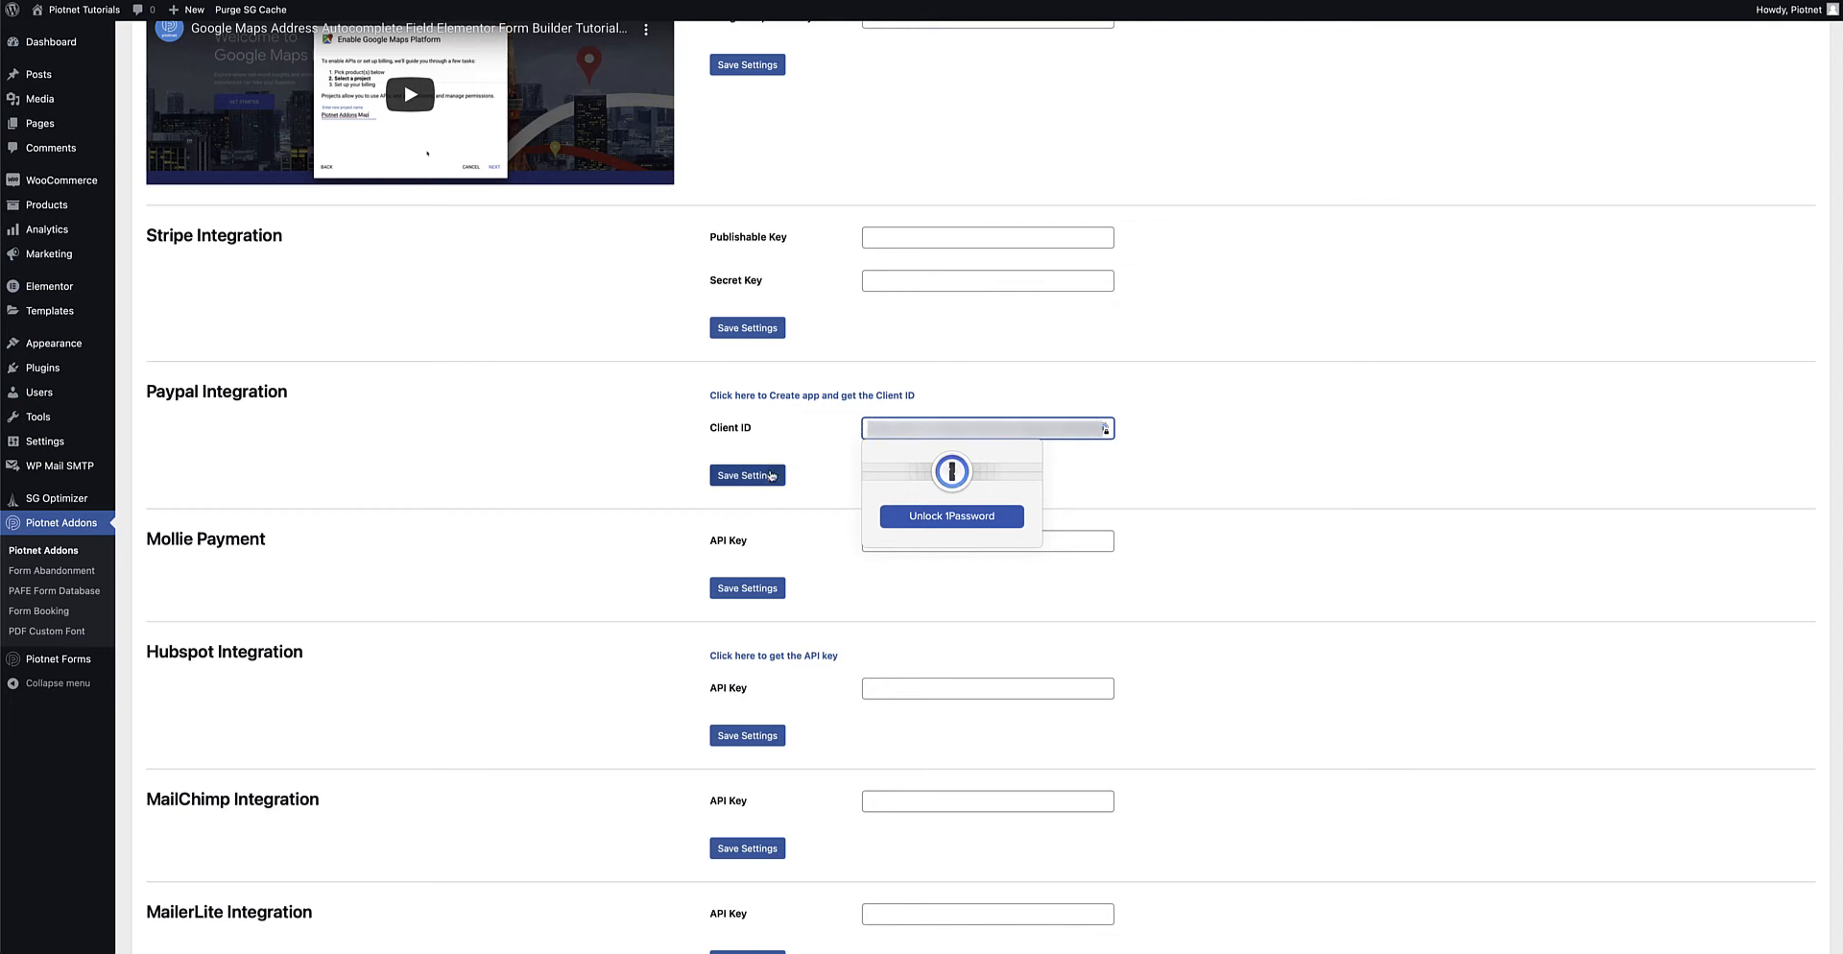
pyautogui.click(767, 478)
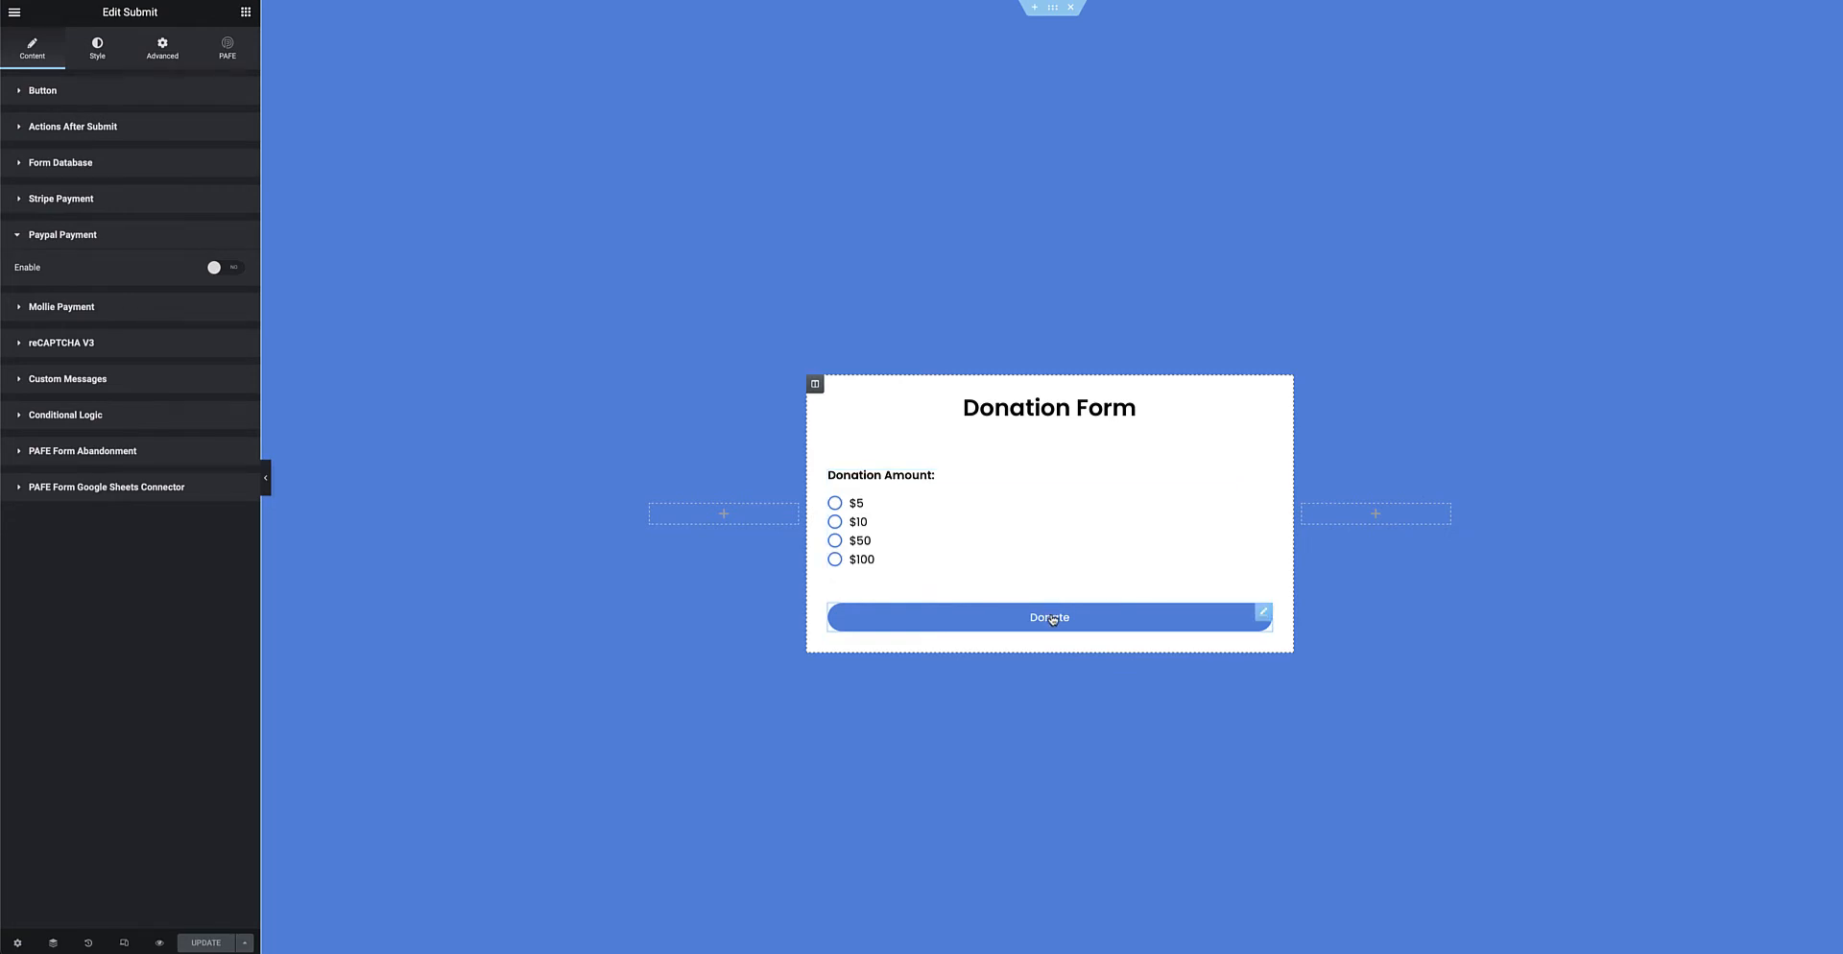
# Inspect the Donation Amount radio options $5|5, $10|10, $50|50 and $100|100, label versus value
pyautogui.click(1247, 485)
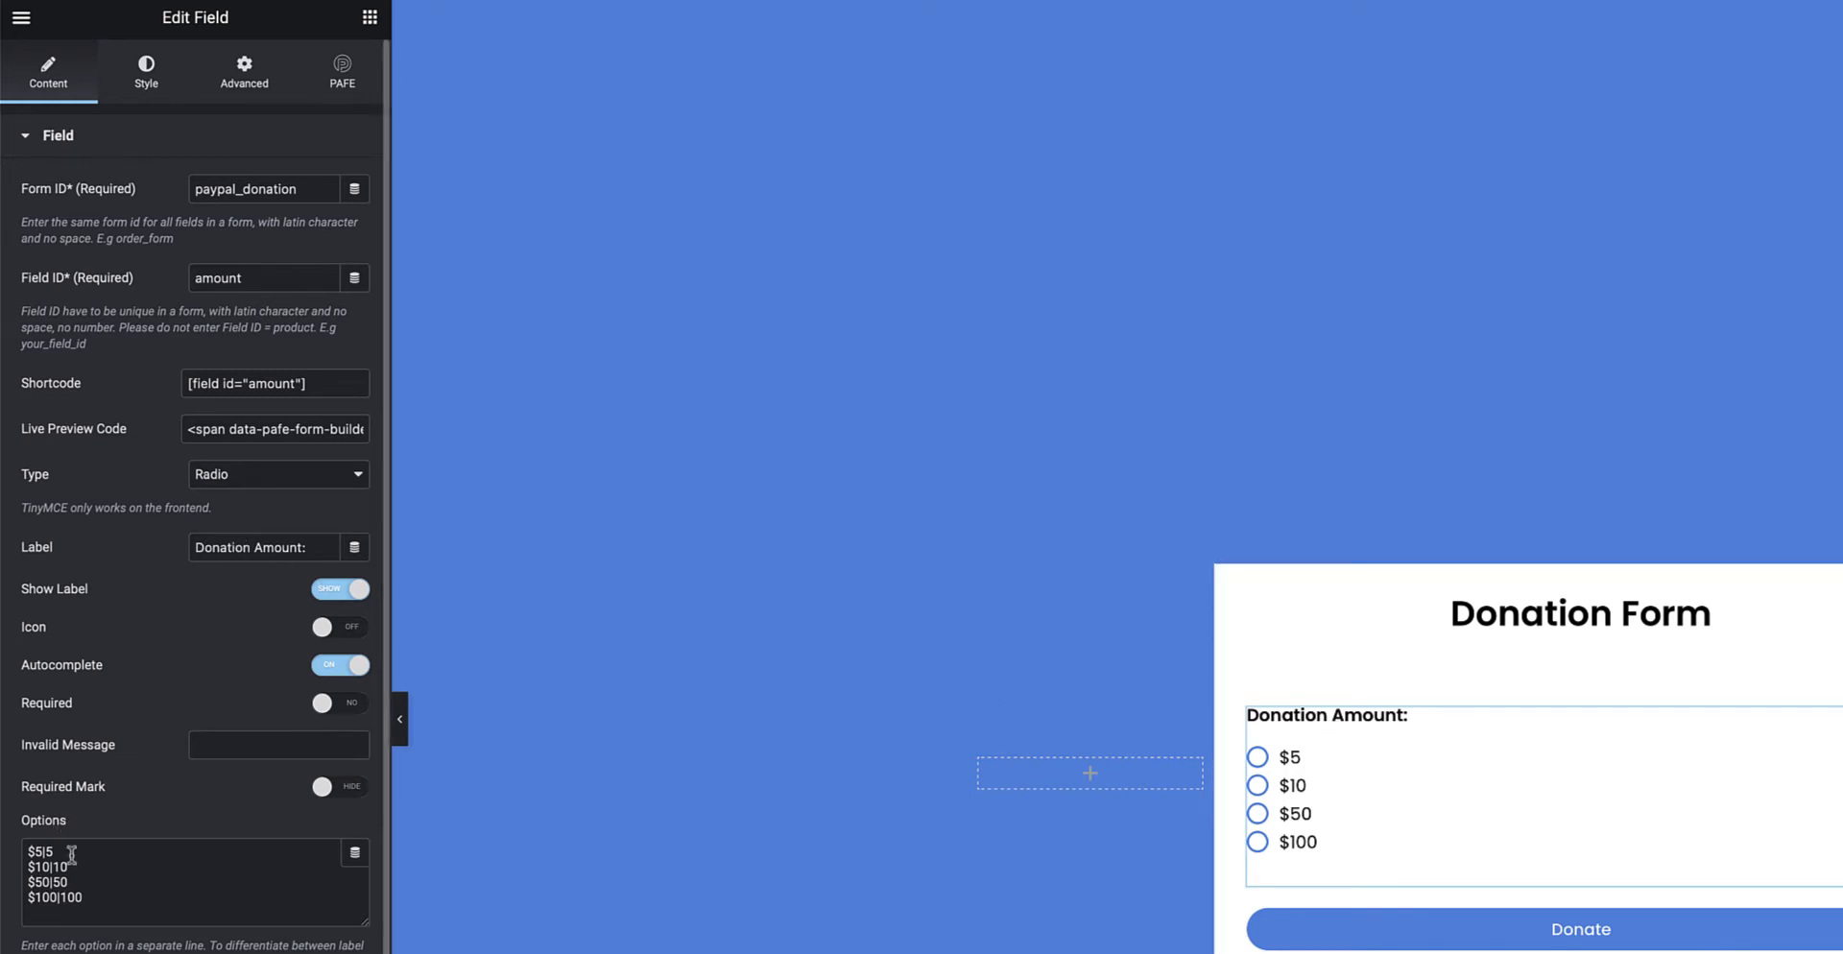
pyautogui.moveTo(82, 901); pyautogui.dragTo(8, 842)
pyautogui.click(124, 905)
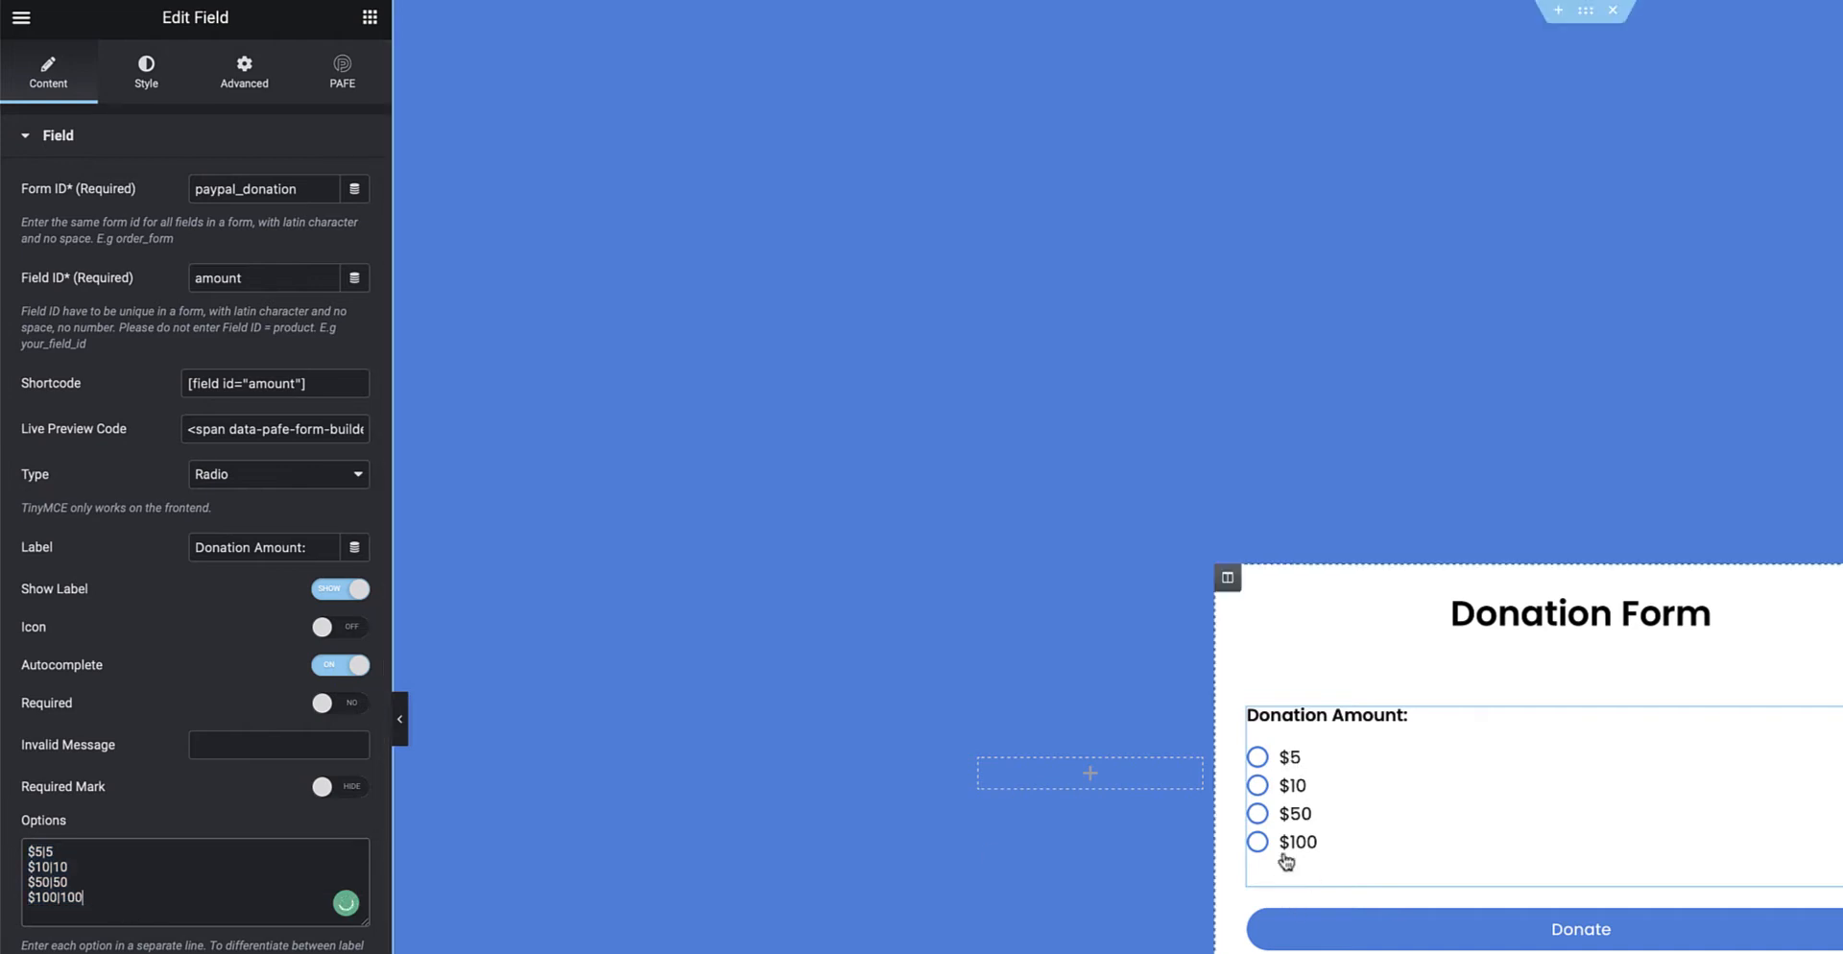
pyautogui.moveTo(57, 853); pyautogui.dragTo(27, 849)
pyautogui.click(61, 853)
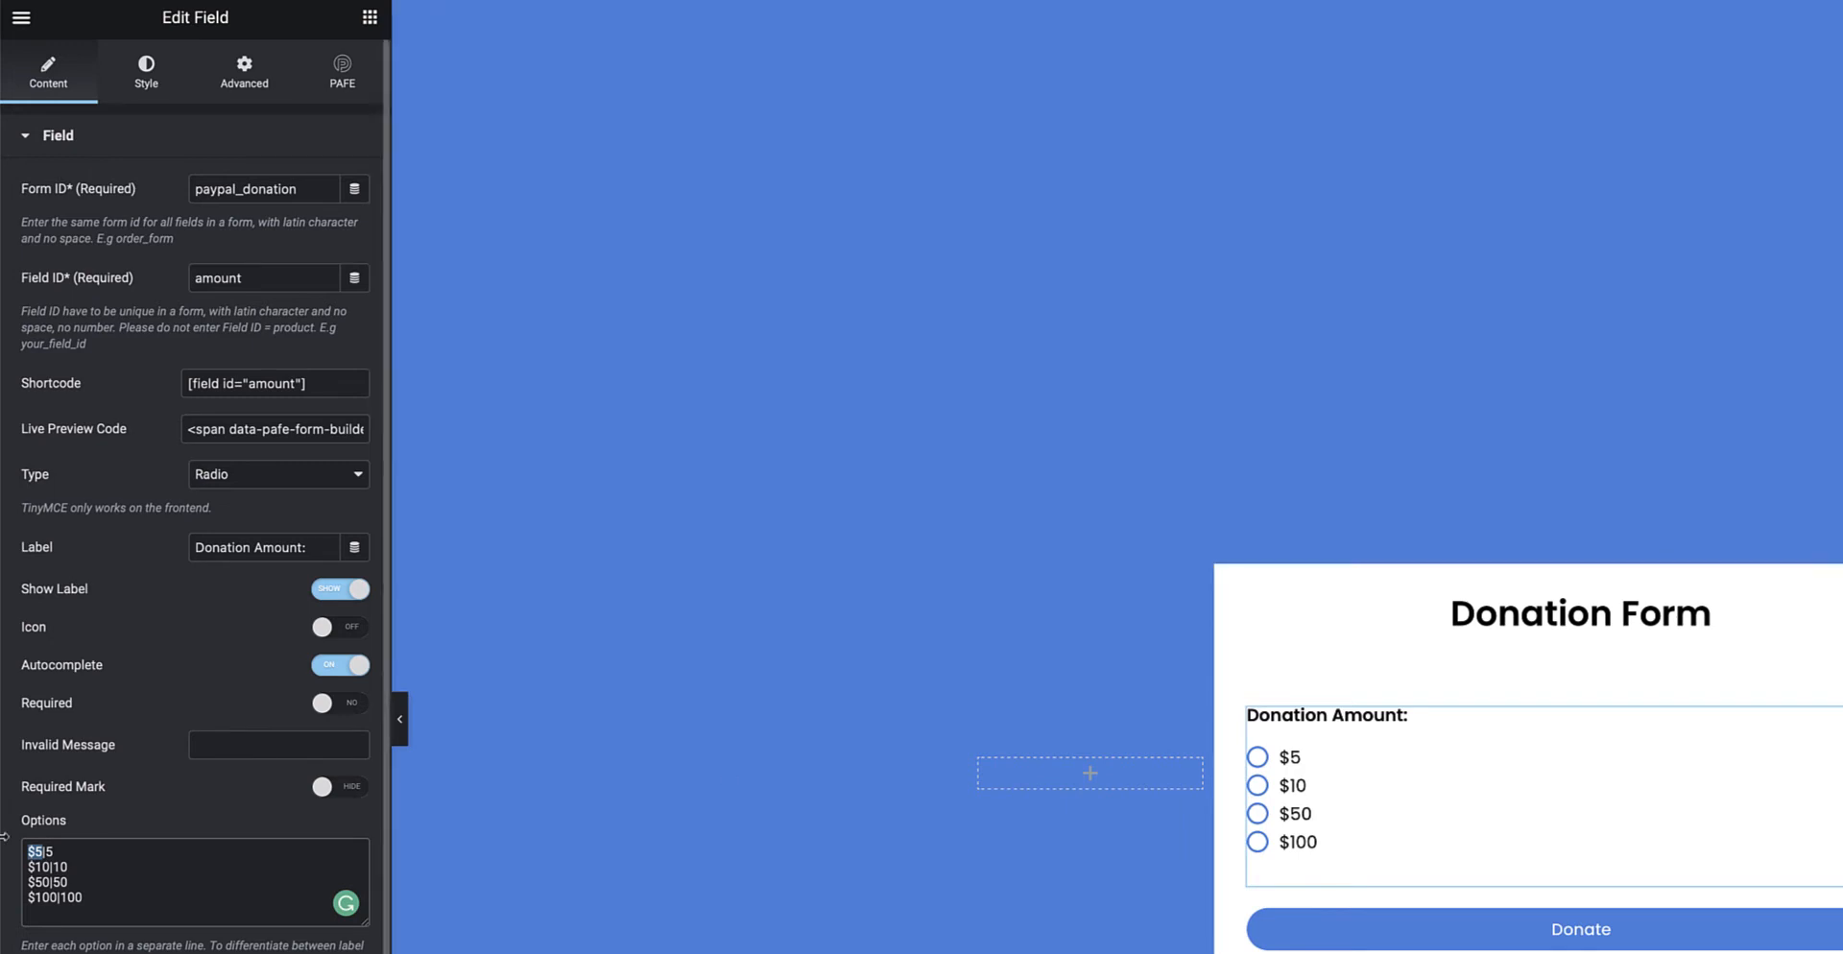
pyautogui.moveTo(54, 852); pyautogui.dragTo(47, 852)
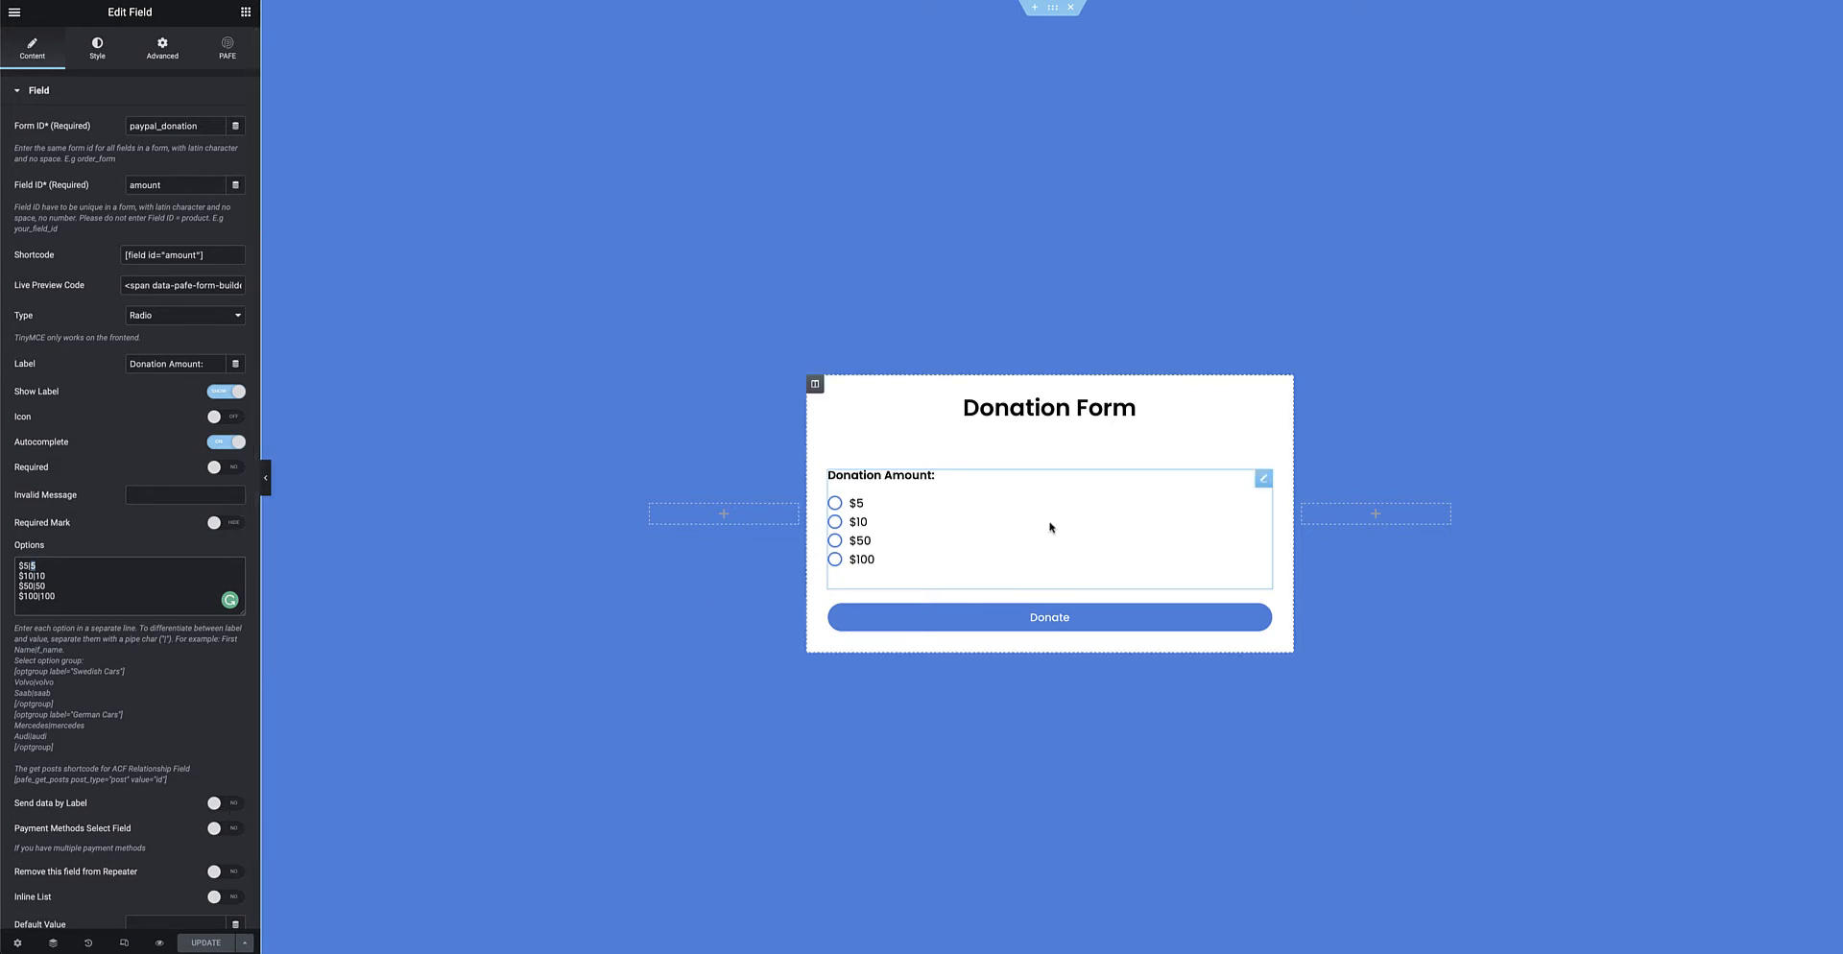
# Try the amount field as a Select dropdown, preview its choices, then make it a Text field
pyautogui.click(161, 316)
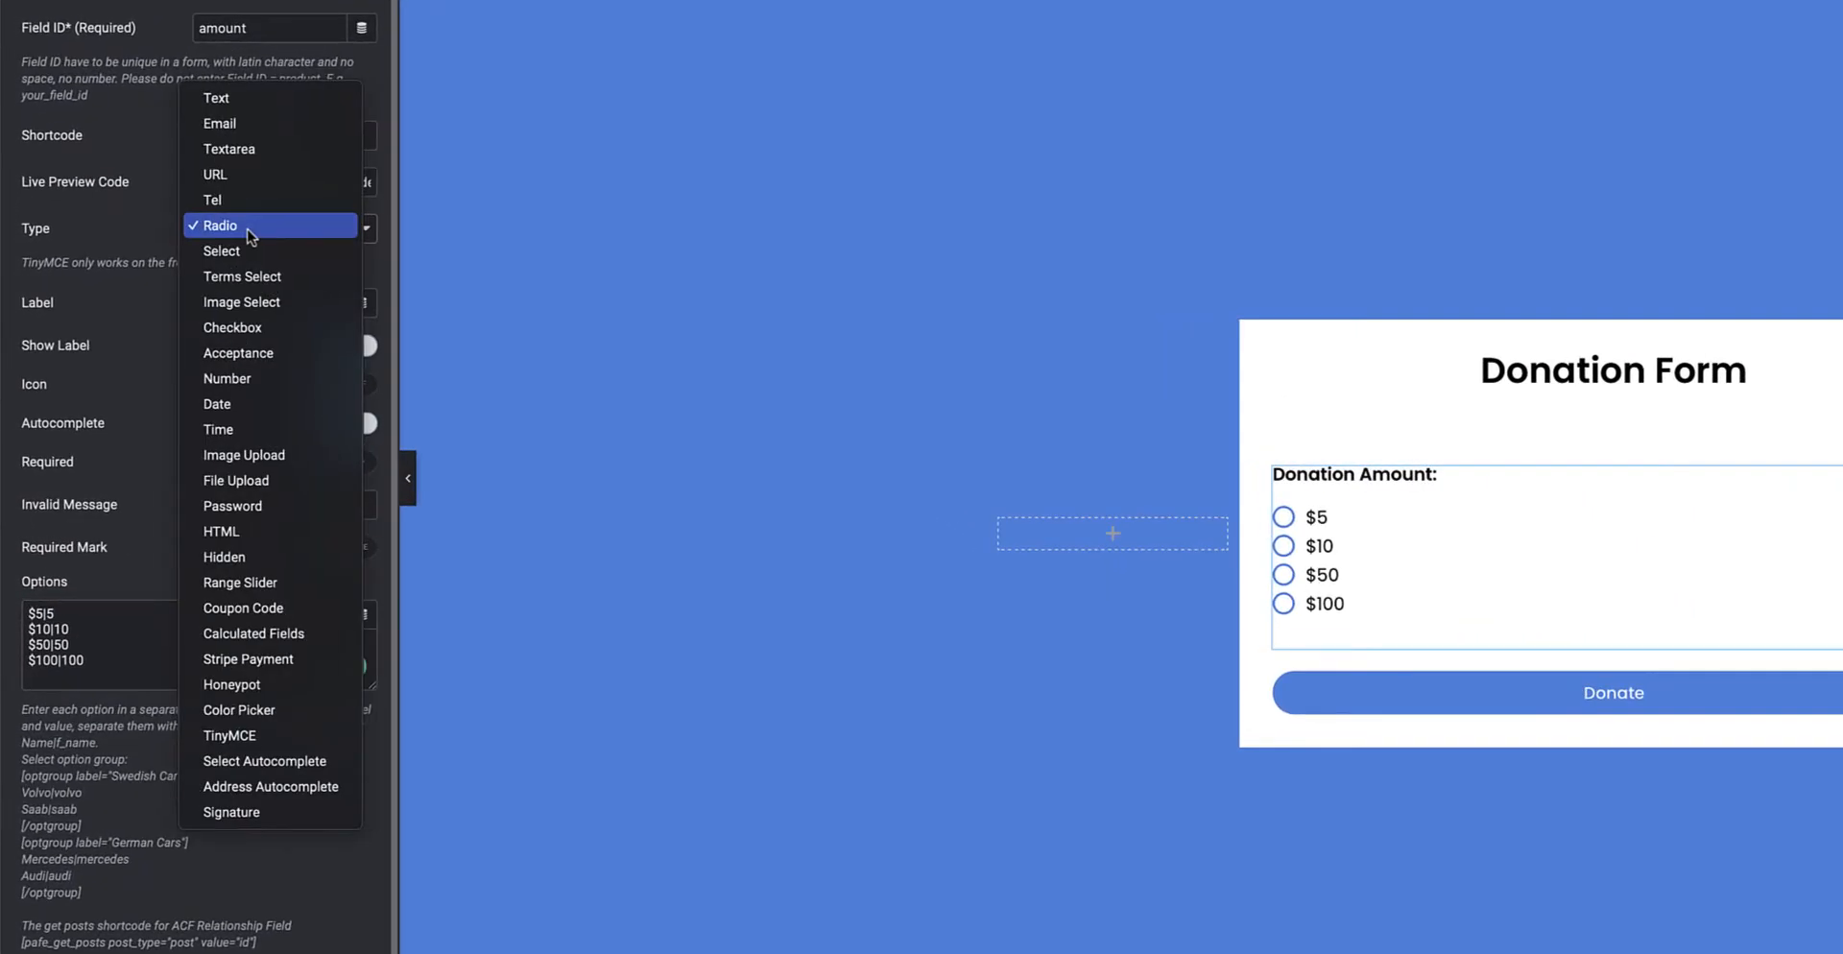
pyautogui.click(237, 259)
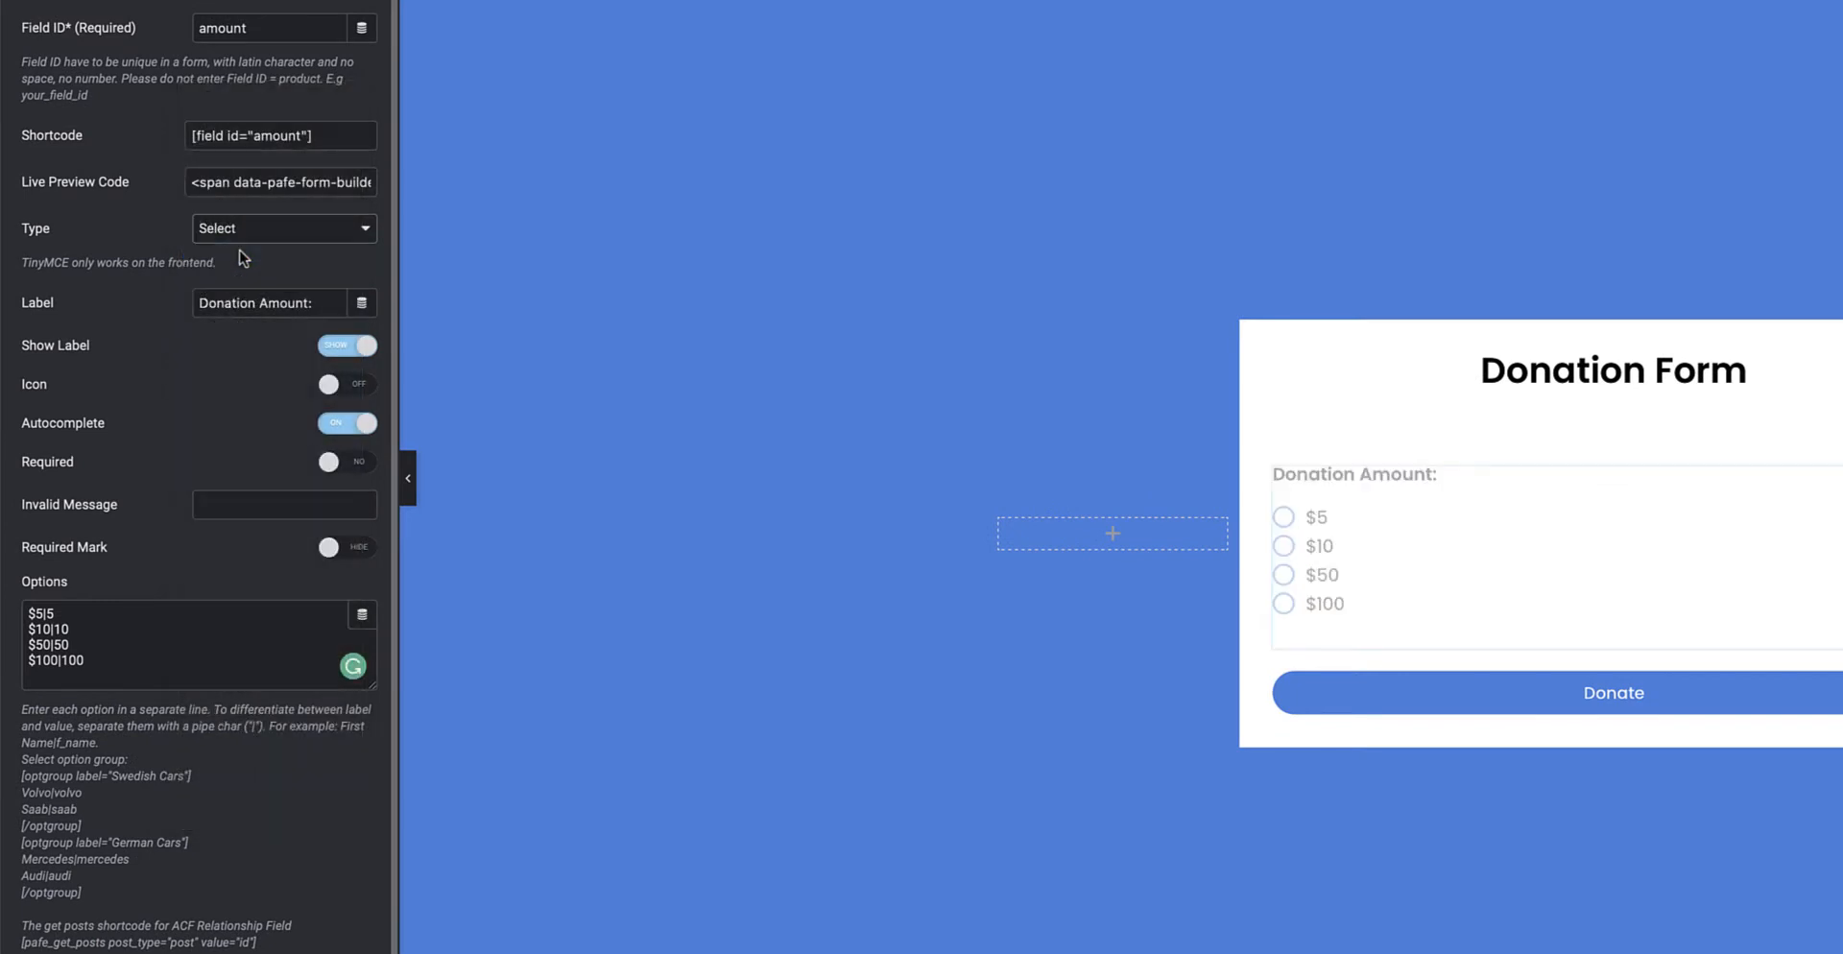
pyautogui.moveTo(105, 661); pyautogui.dragTo(26, 611)
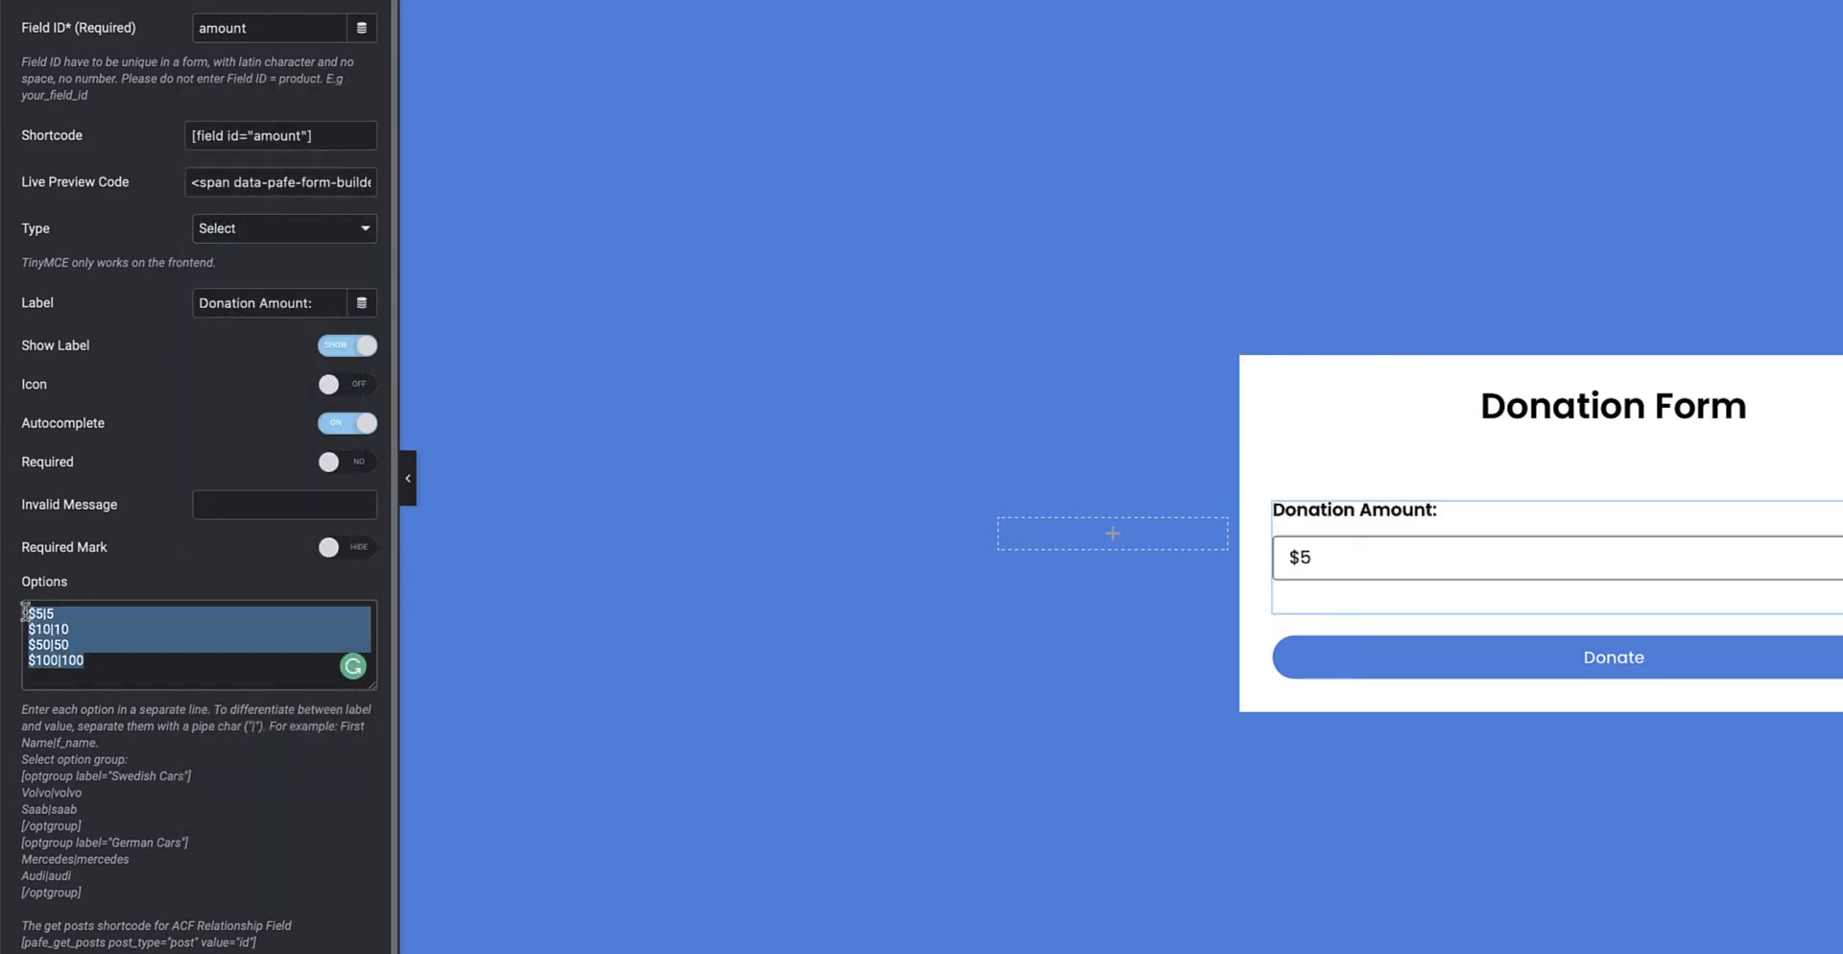
pyautogui.click(1390, 561)
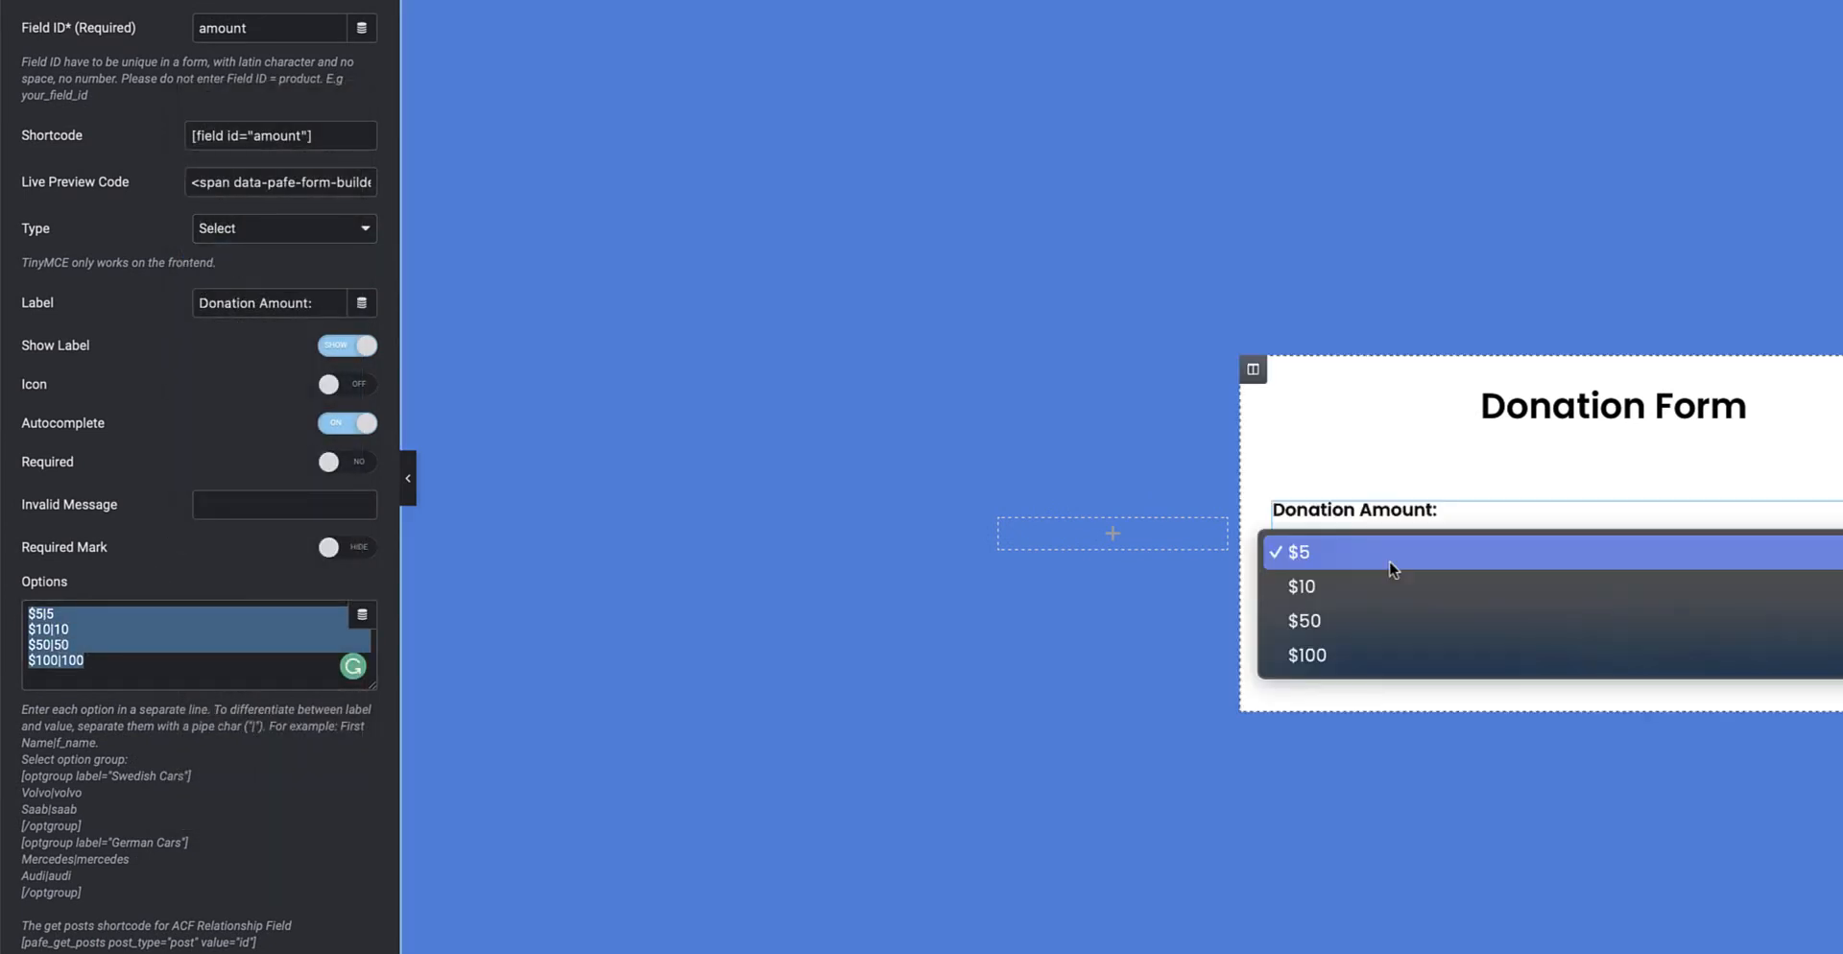
pyautogui.click(1179, 455)
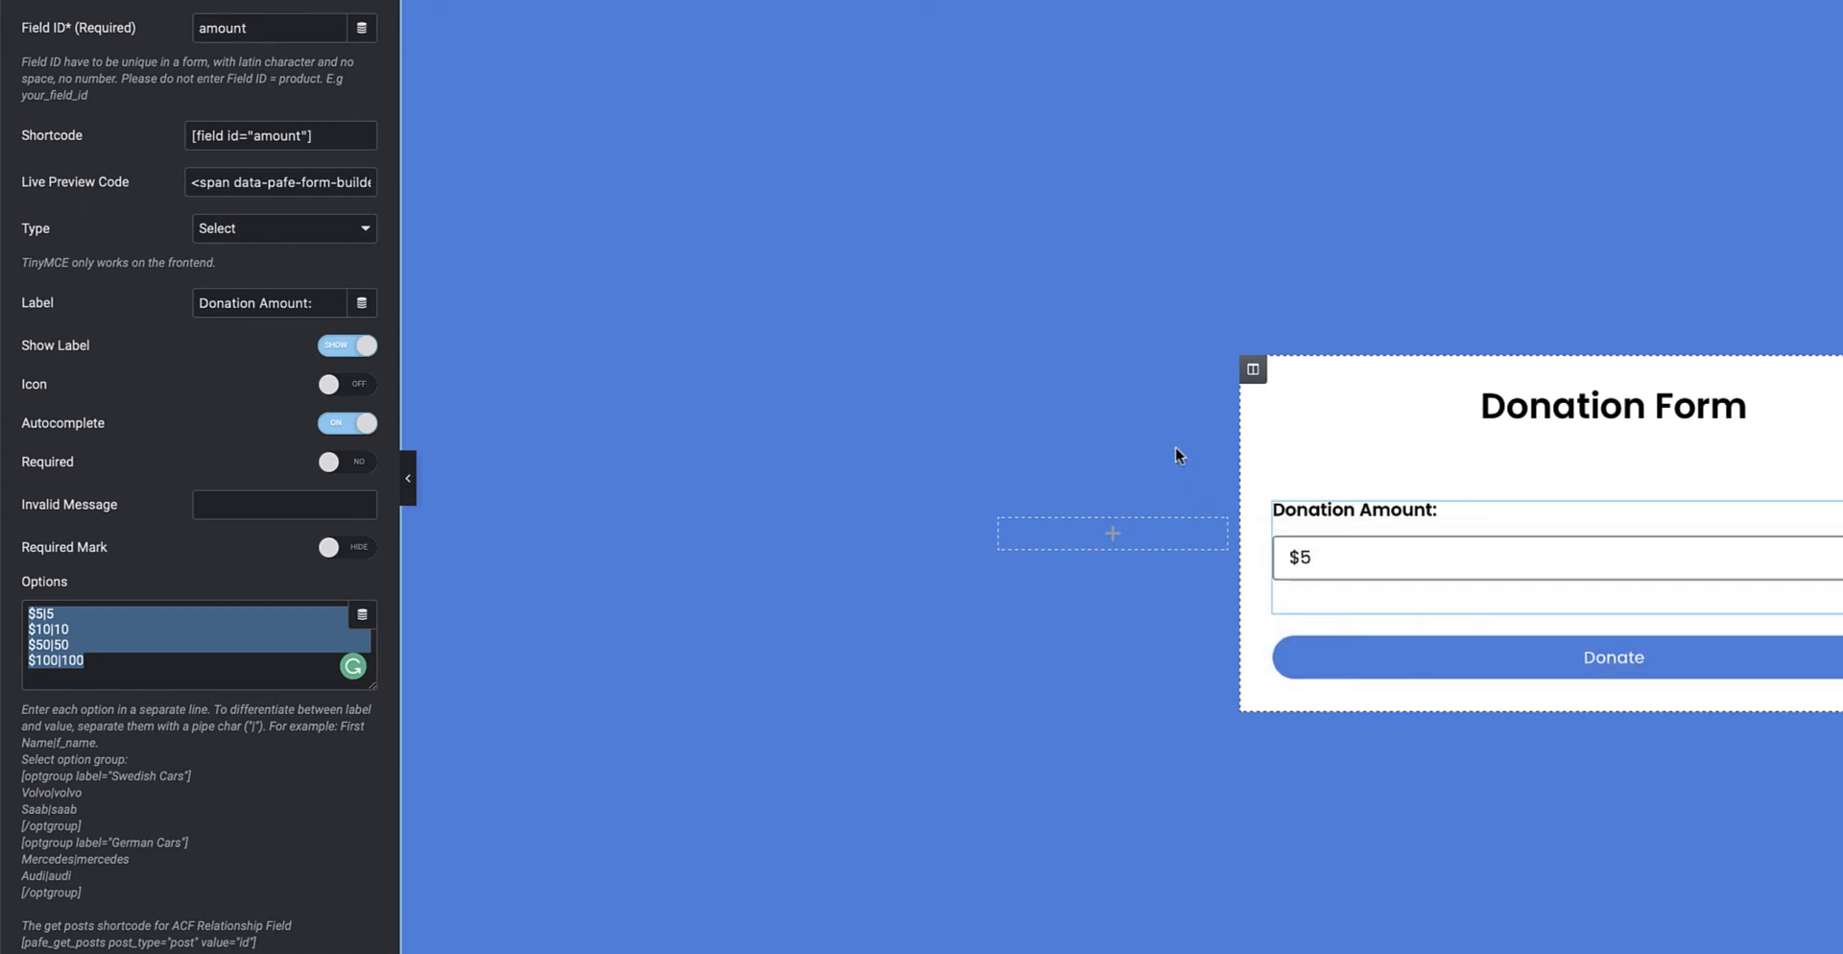
pyautogui.click(245, 235)
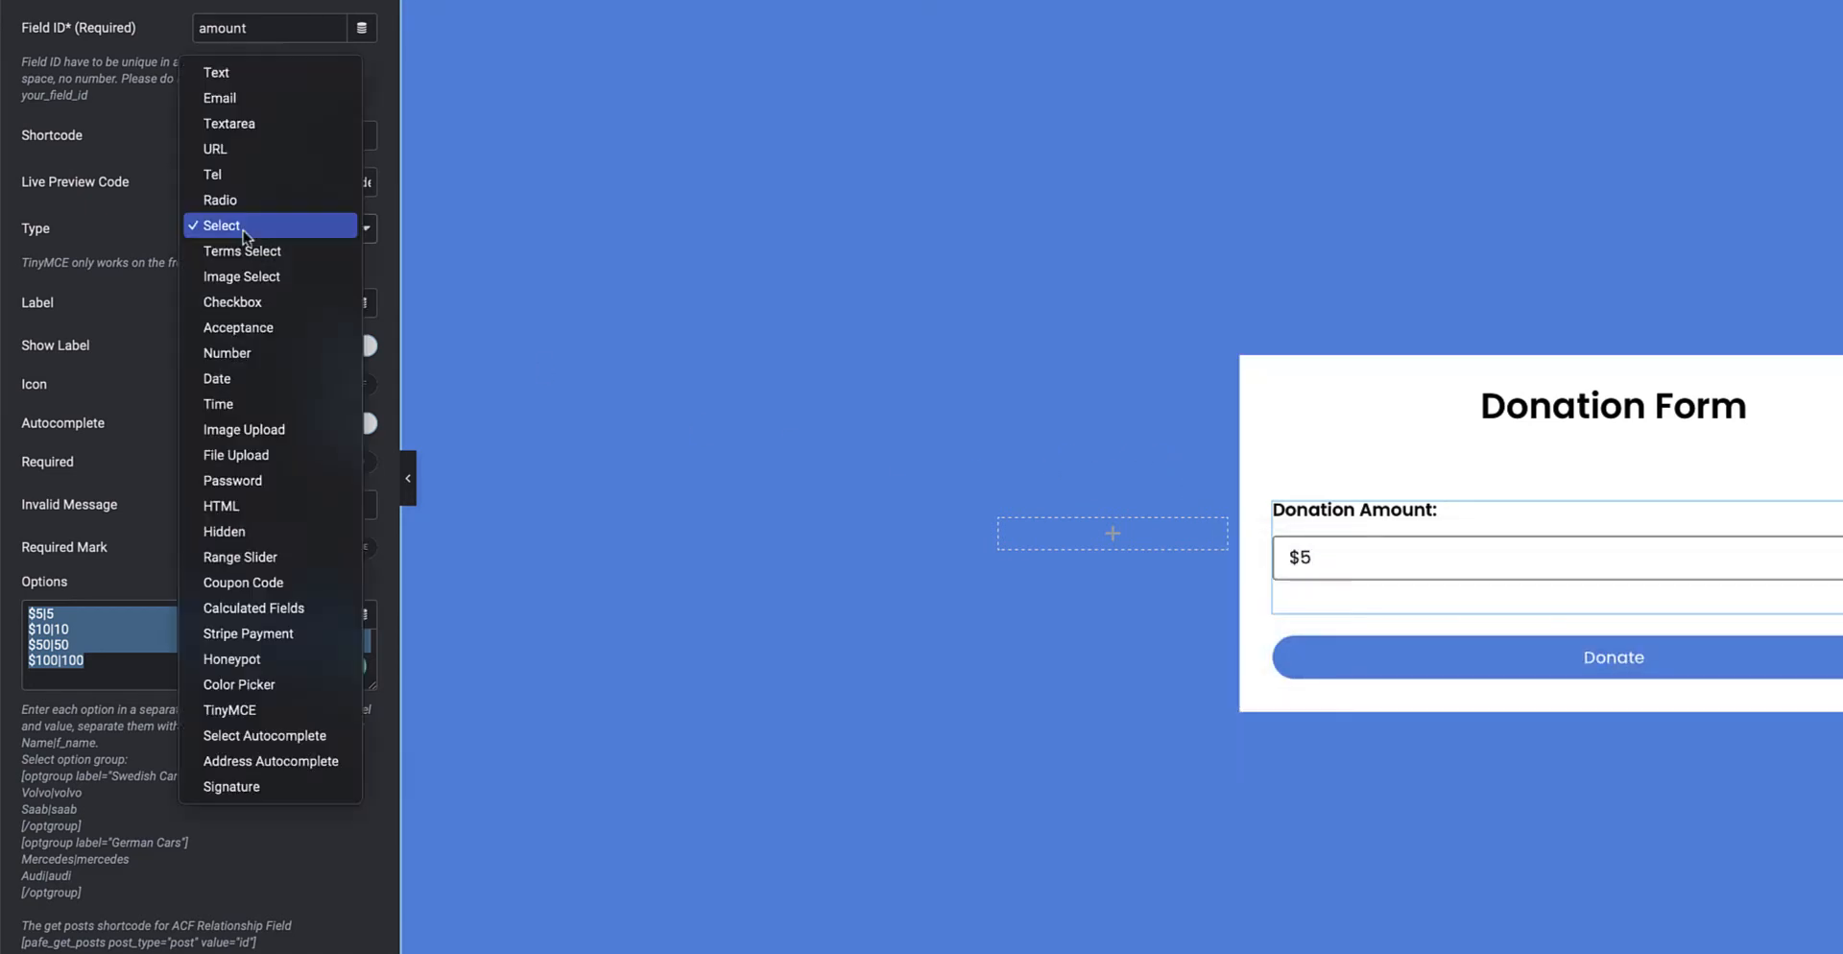
pyautogui.click(233, 72)
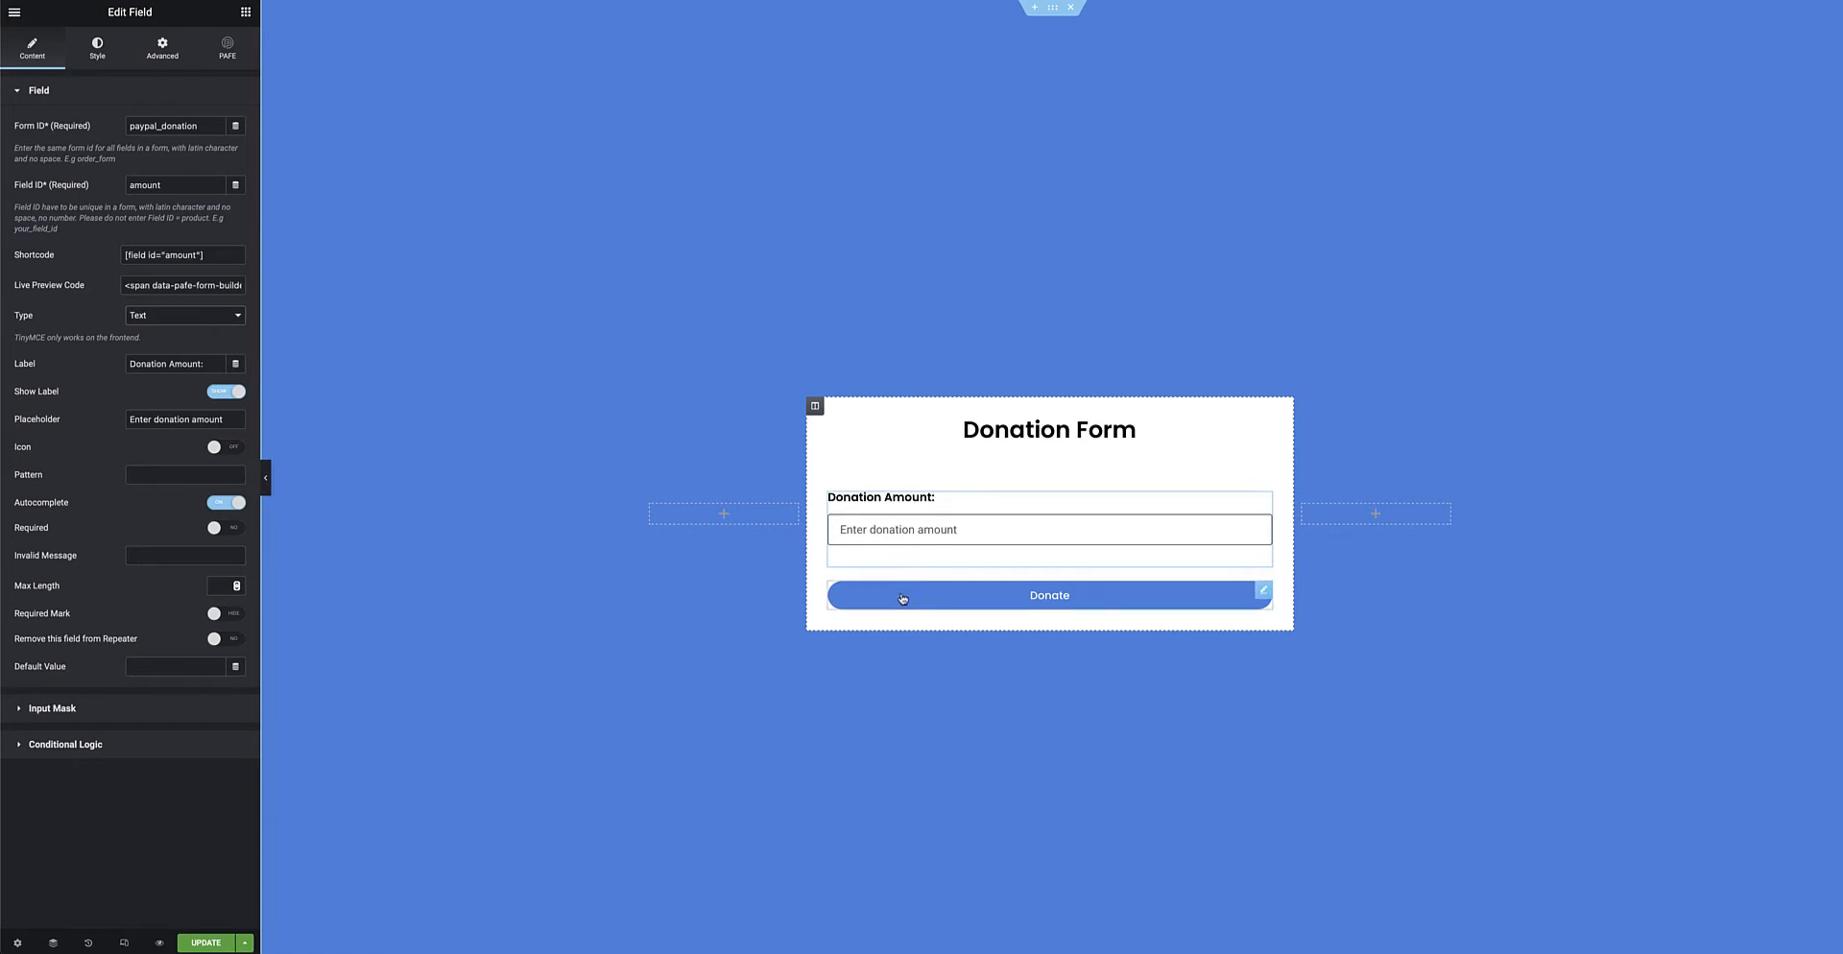
# Select the Donate button and browse the Actions After Submit list without adding any action
pyautogui.click(1262, 593)
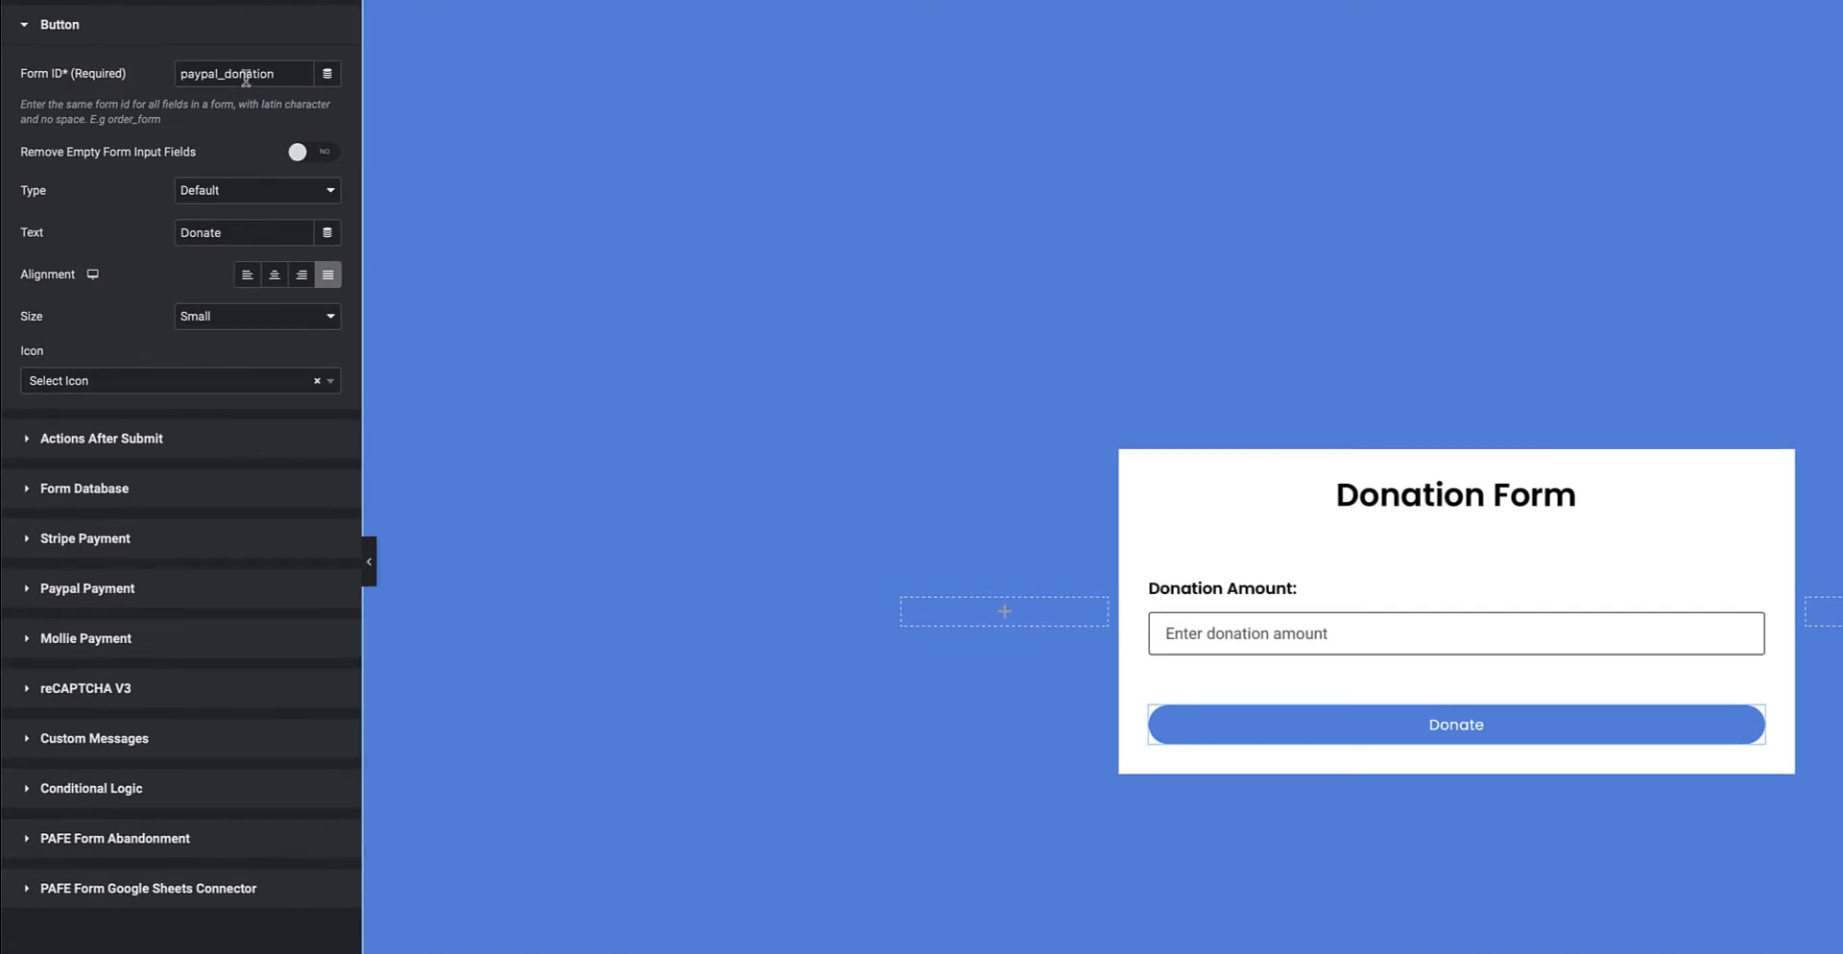
pyautogui.click(179, 445)
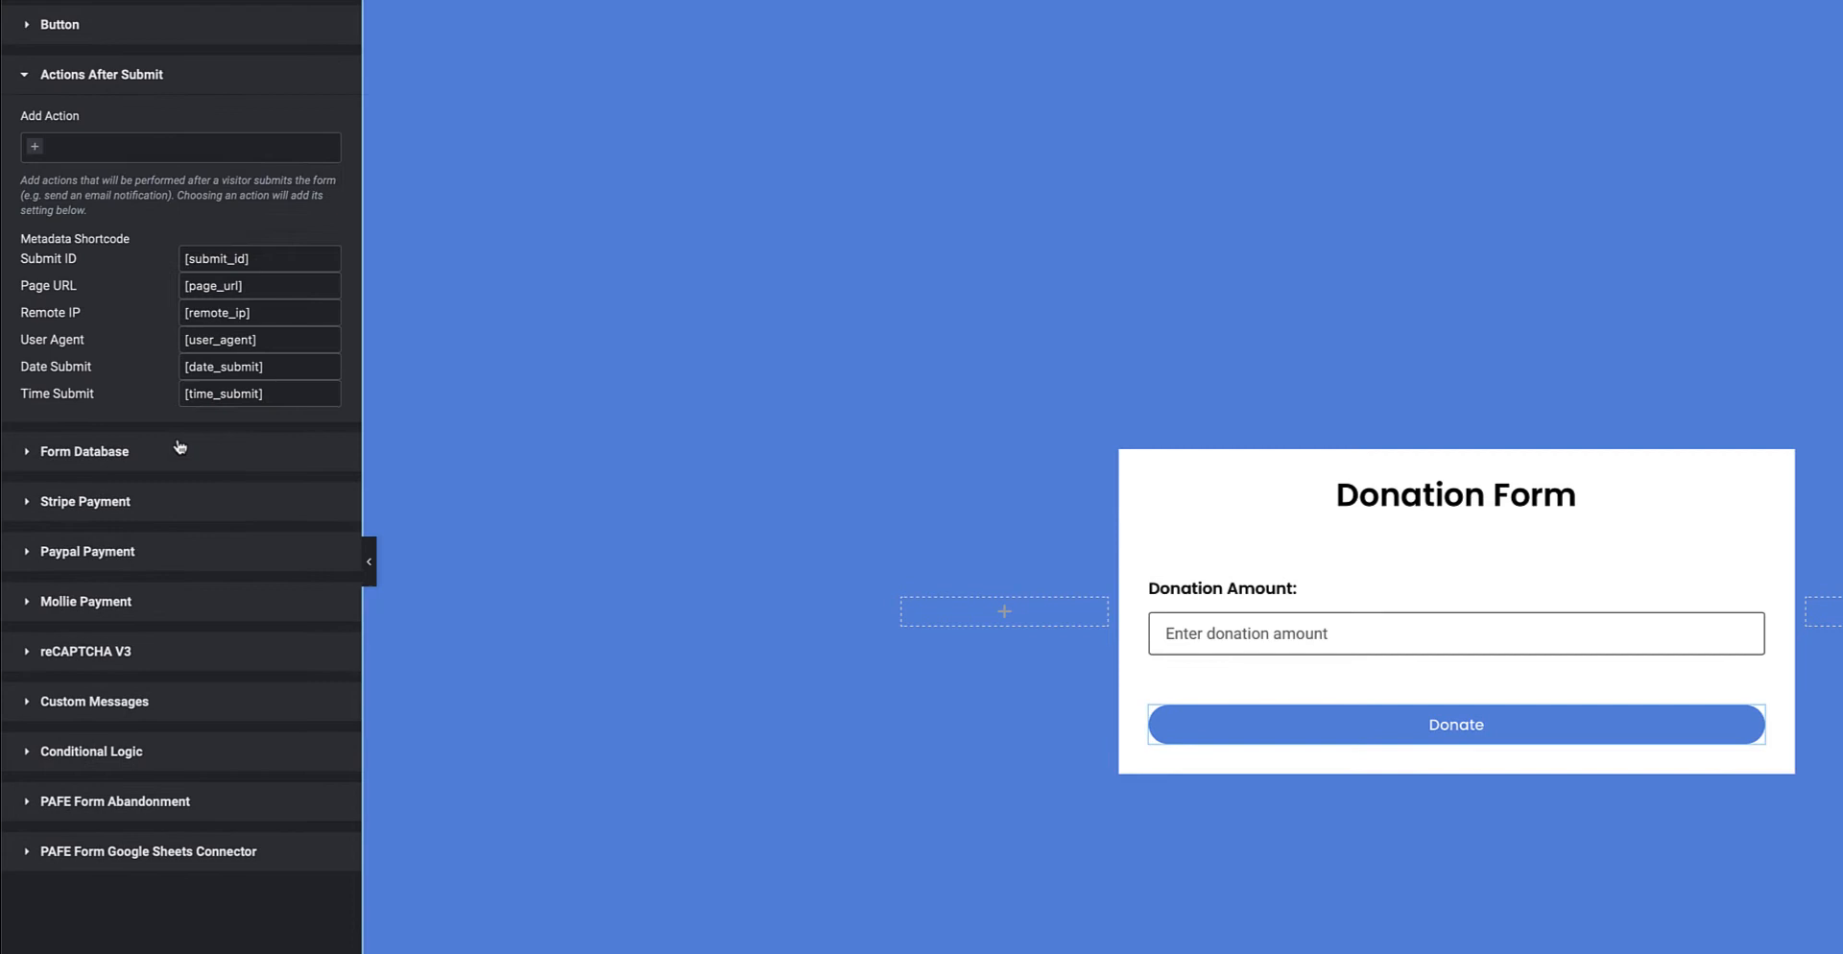
pyautogui.click(40, 154)
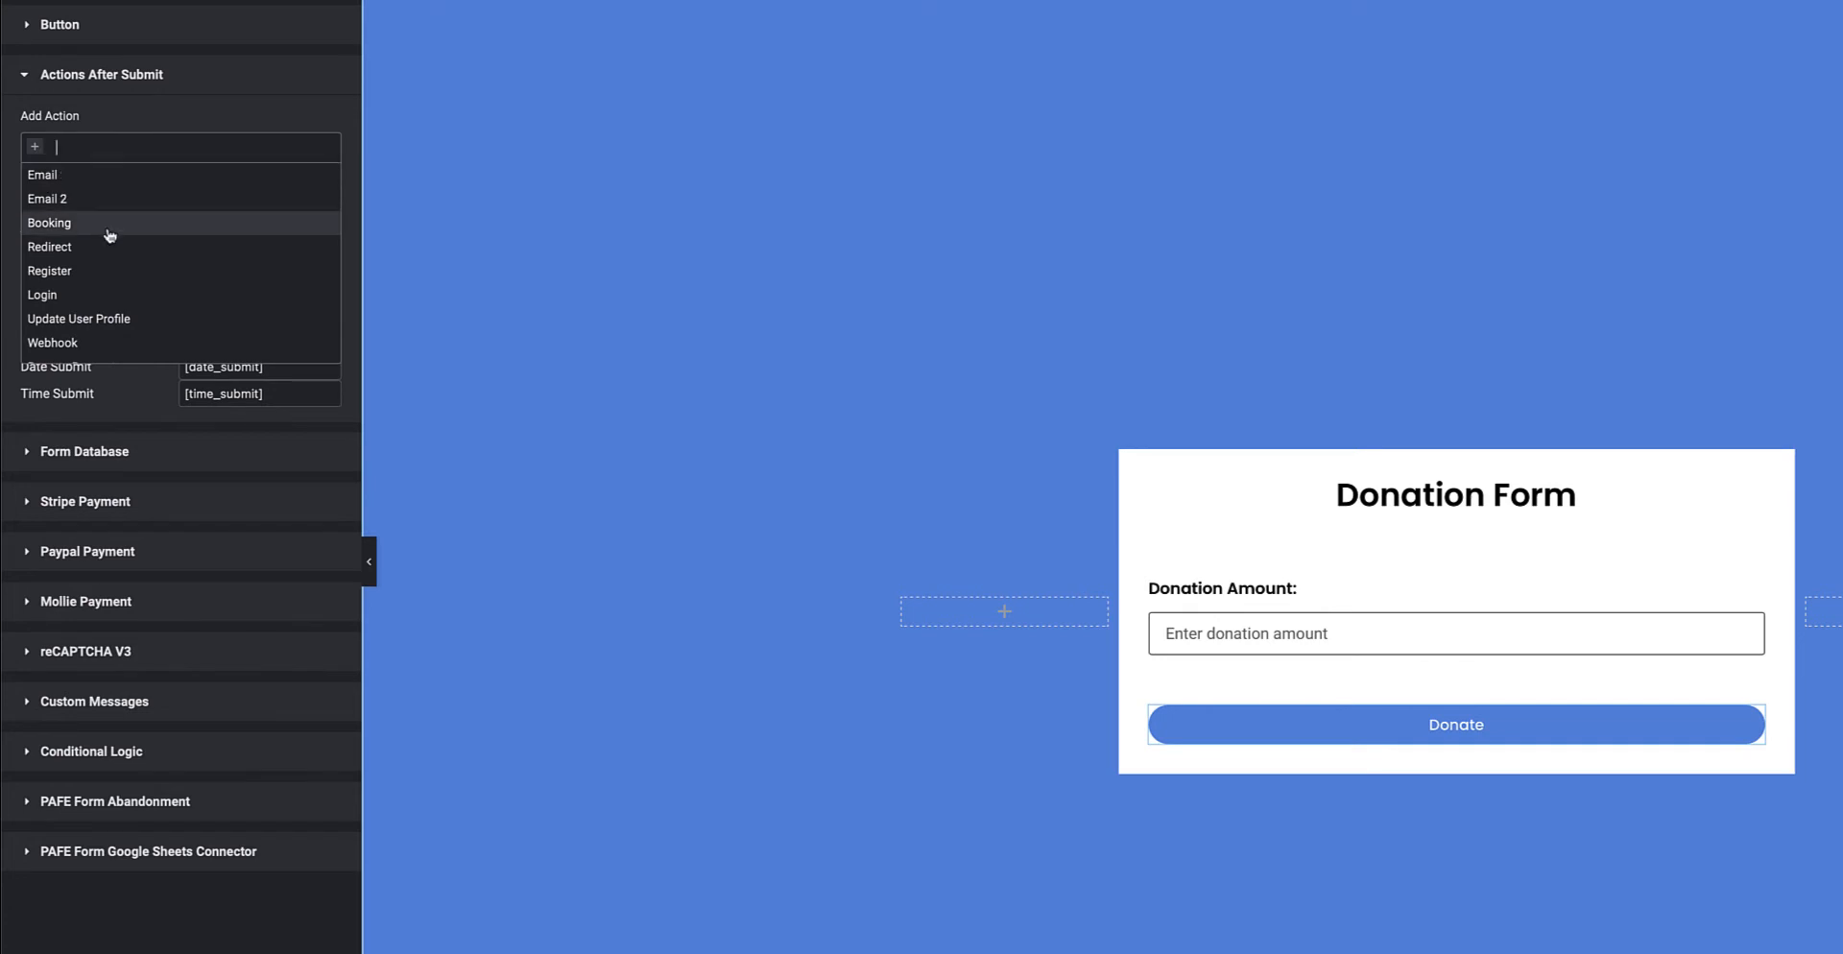
pyautogui.scroll(-4, 128, 252)
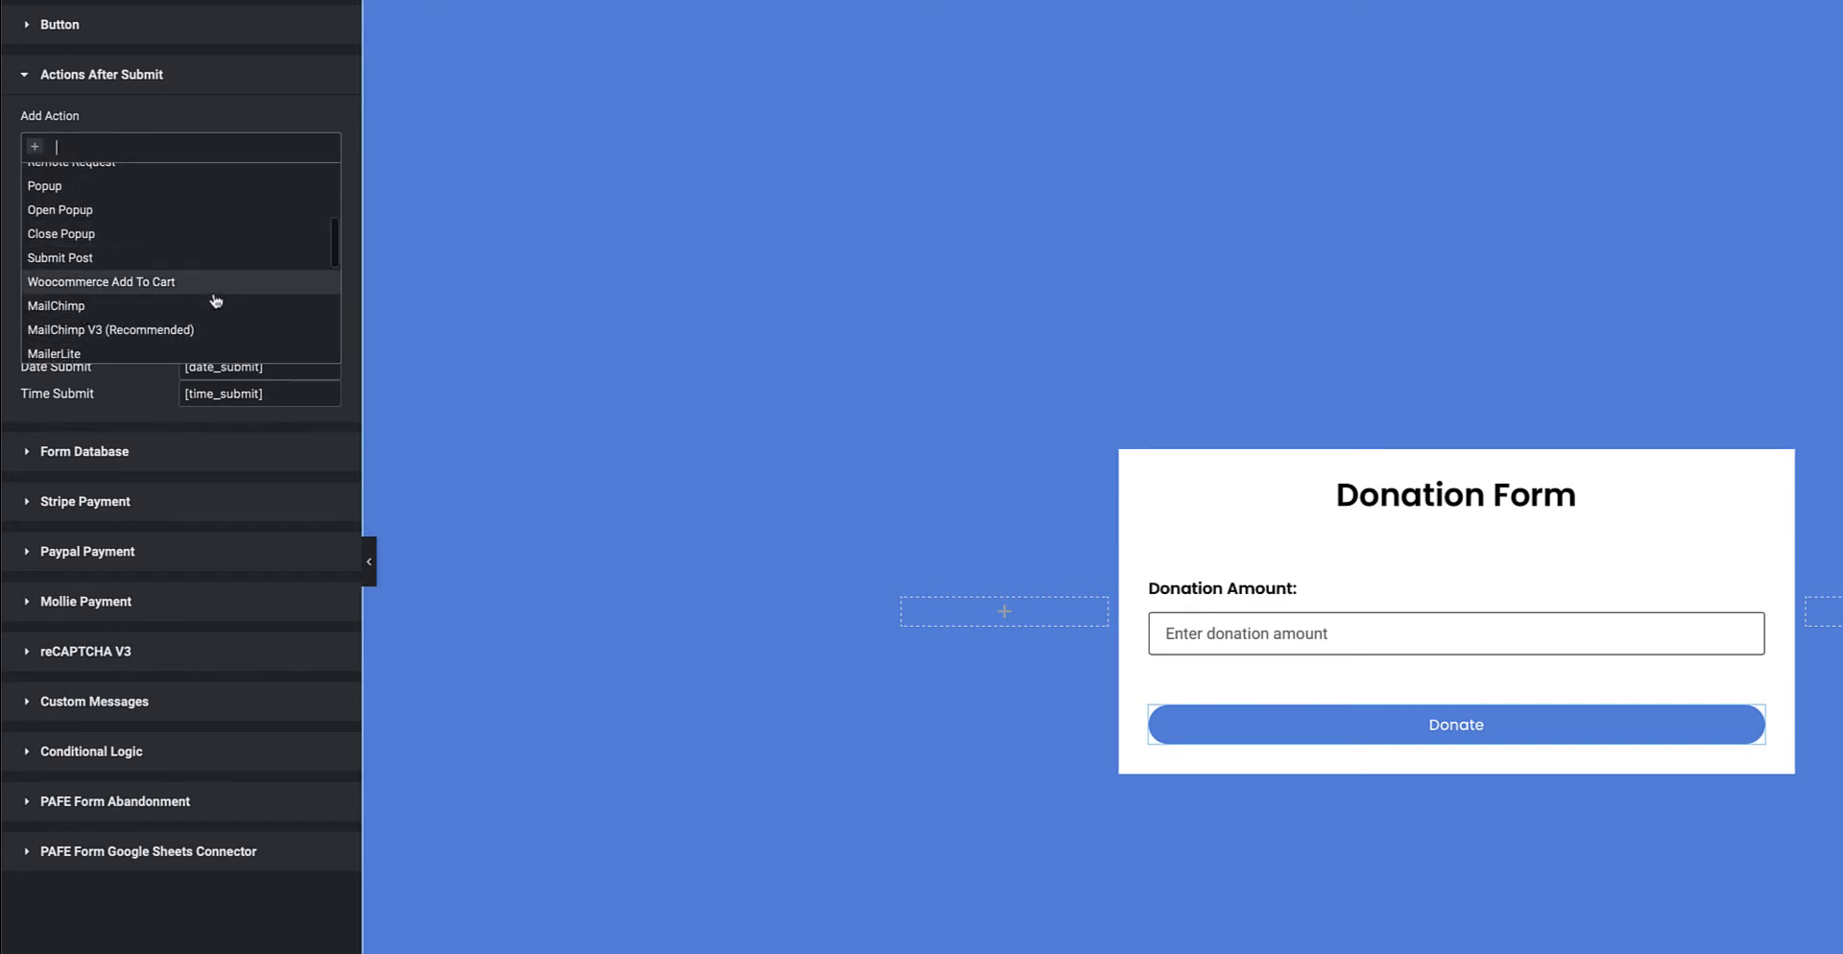
pyautogui.scroll(-3, 216, 301)
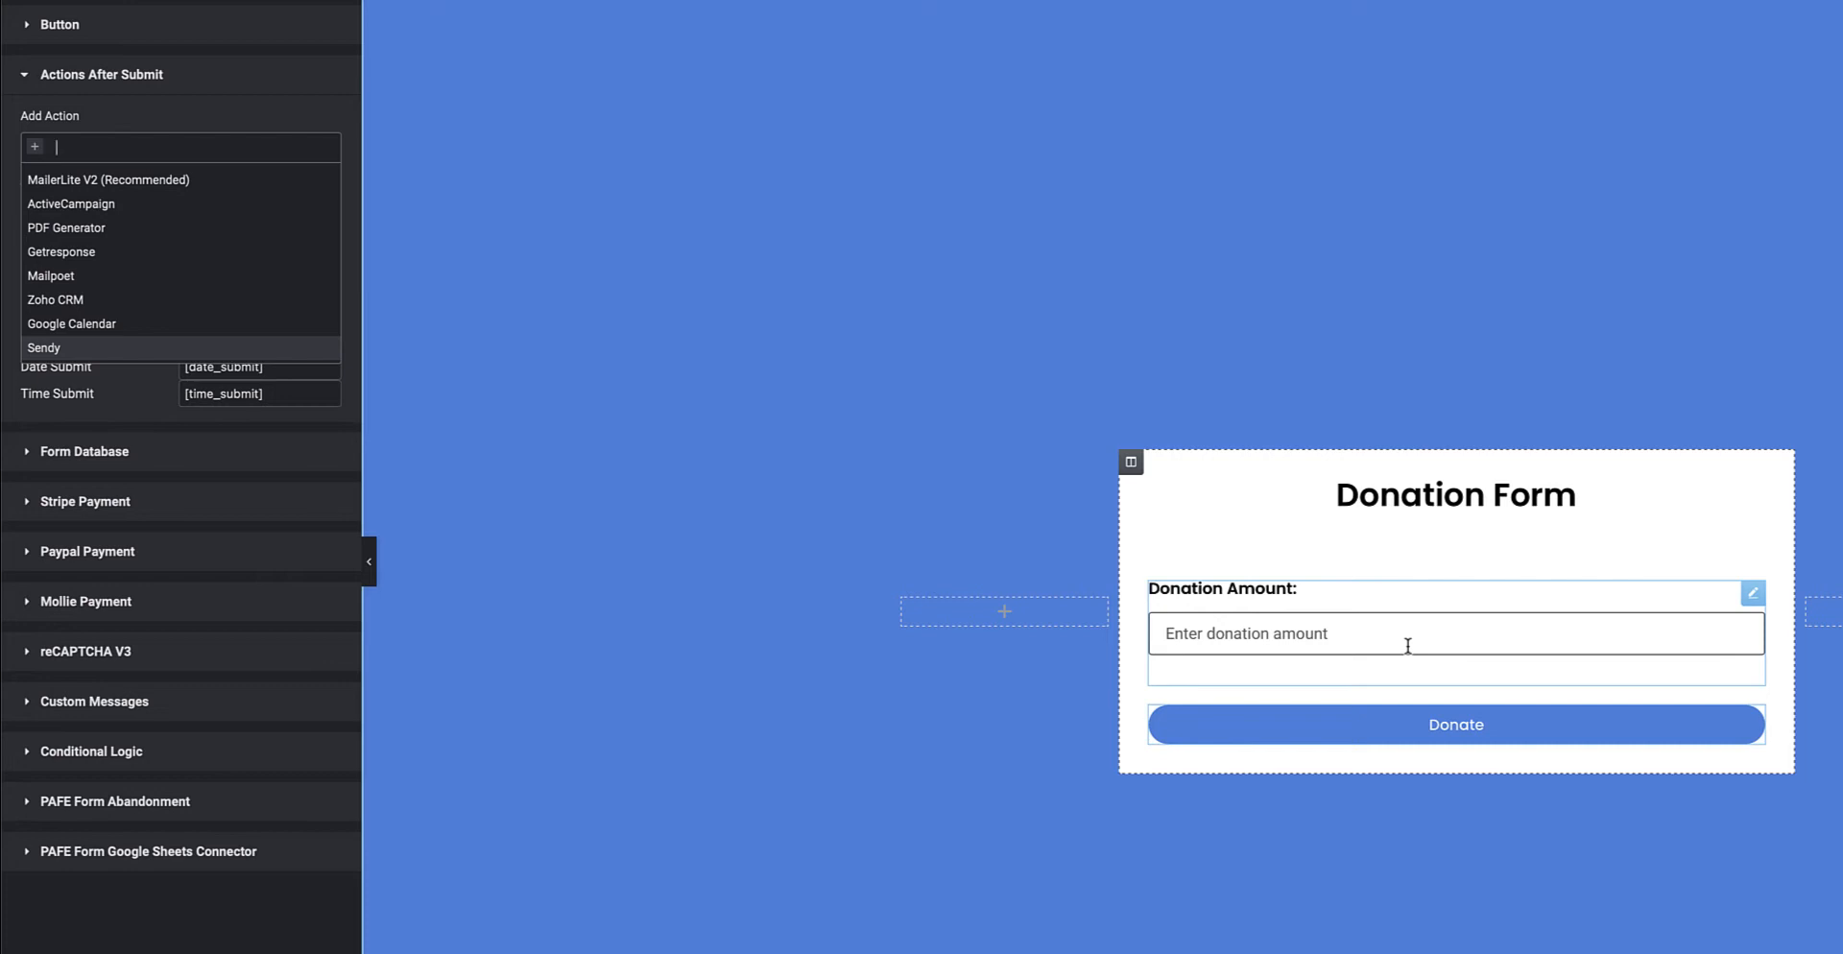
pyautogui.click(248, 88)
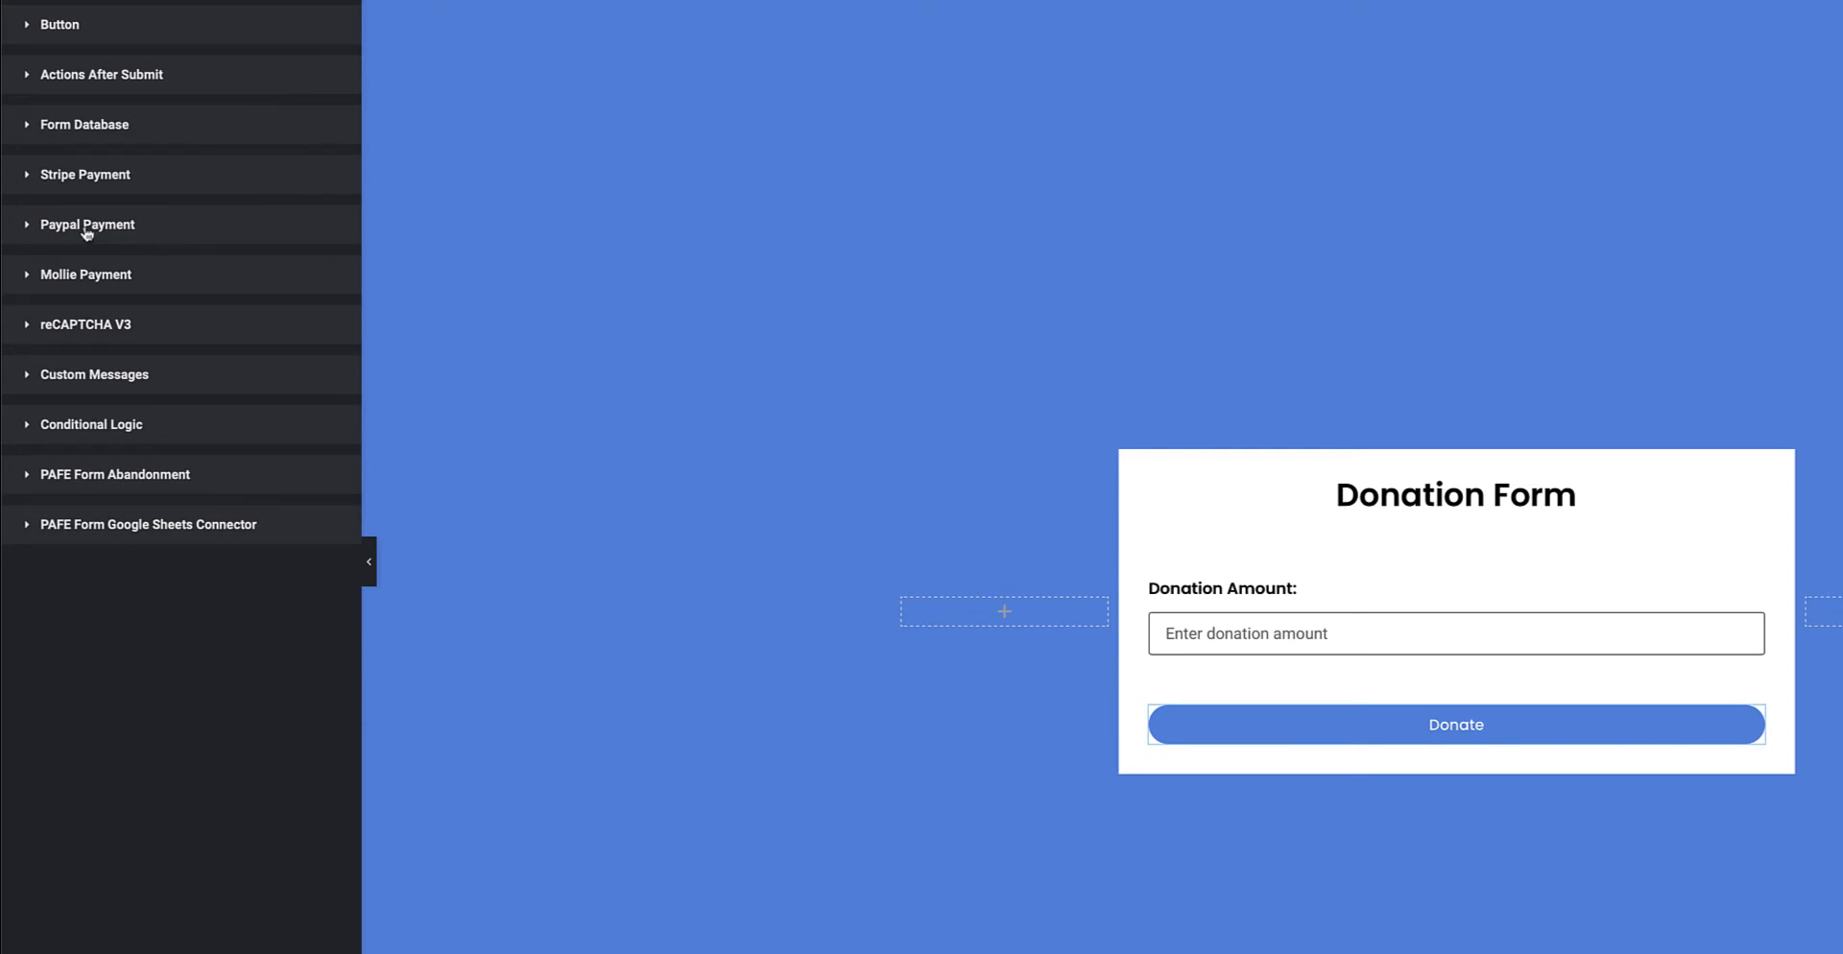
# Enable the Donate button's Paypal Payment with USD currency and Amount [field id="amount"]
pyautogui.click(128, 227)
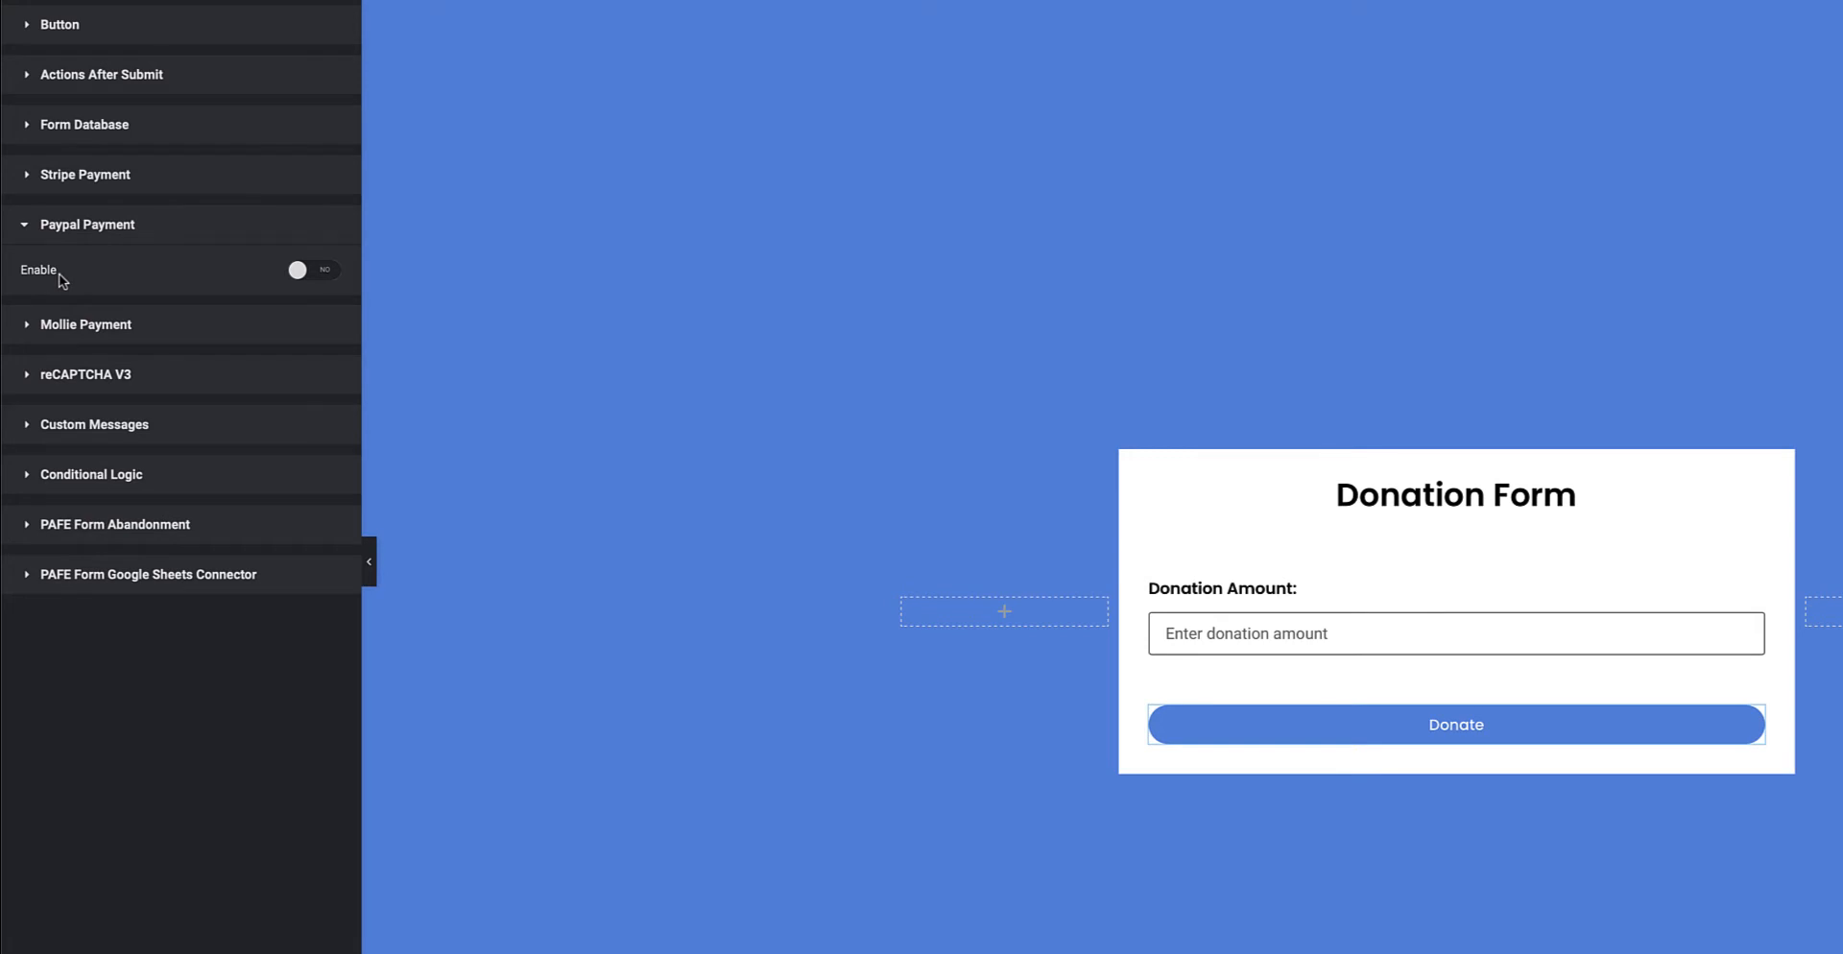
pyautogui.click(327, 272)
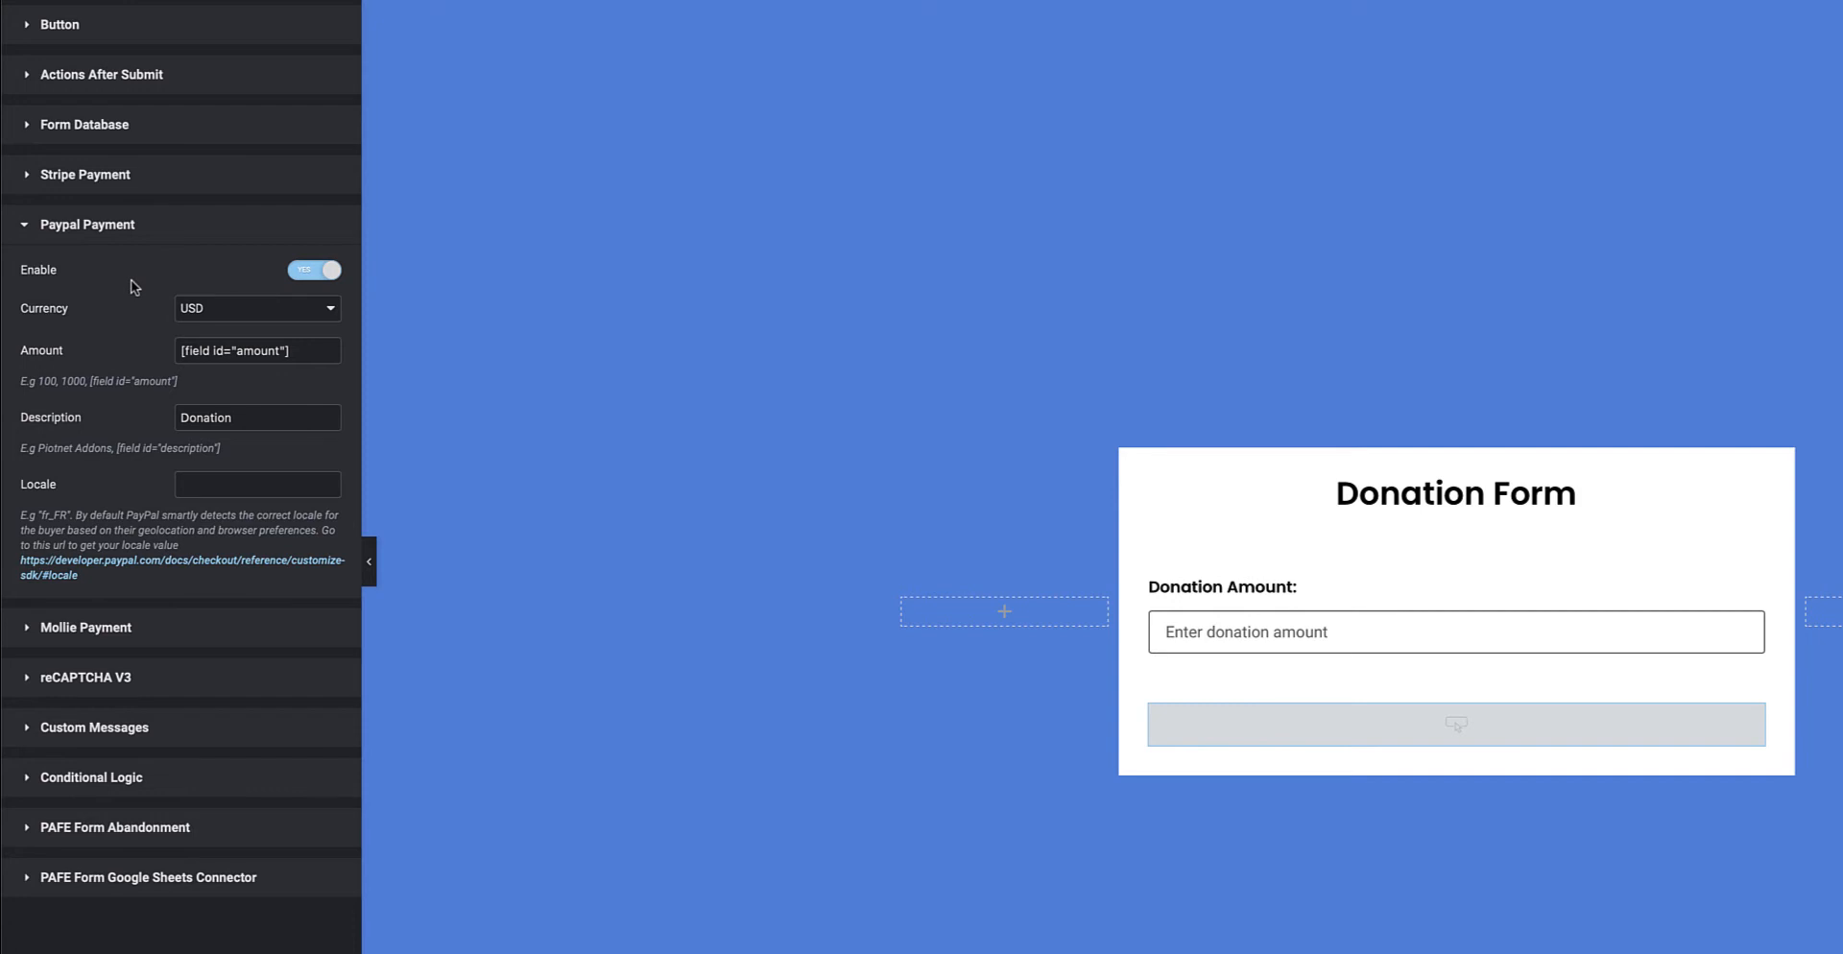
pyautogui.click(234, 308)
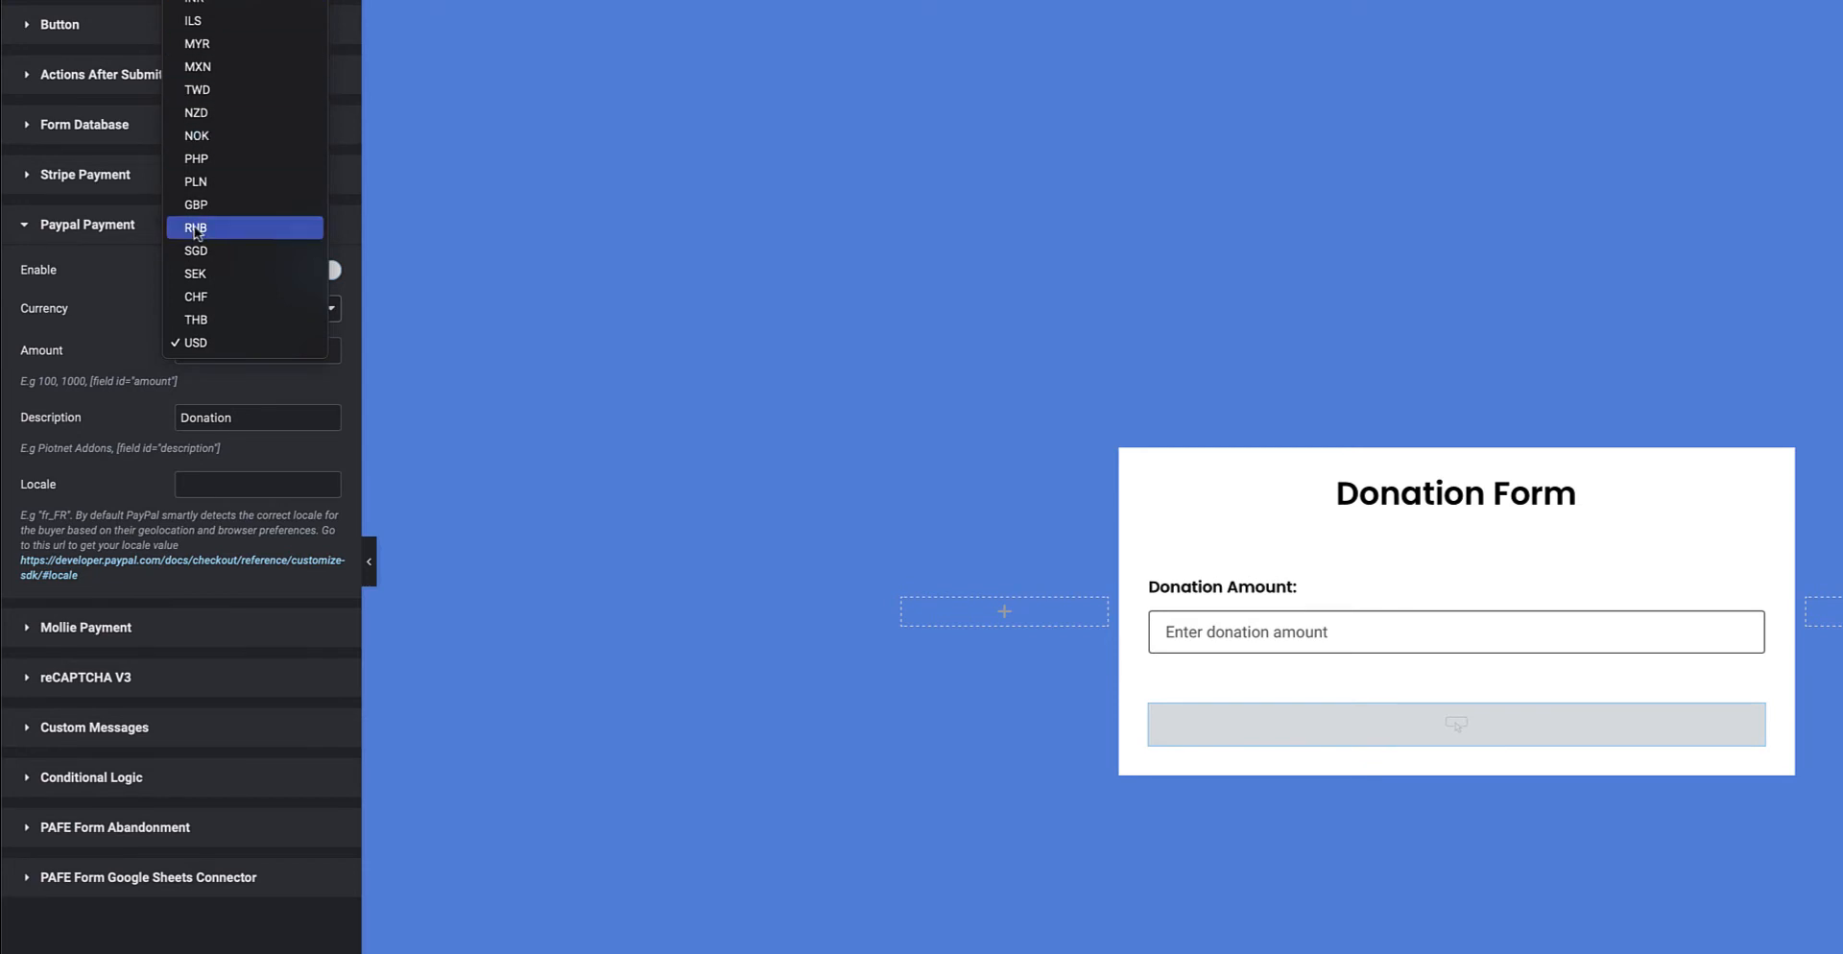
pyautogui.click(112, 324)
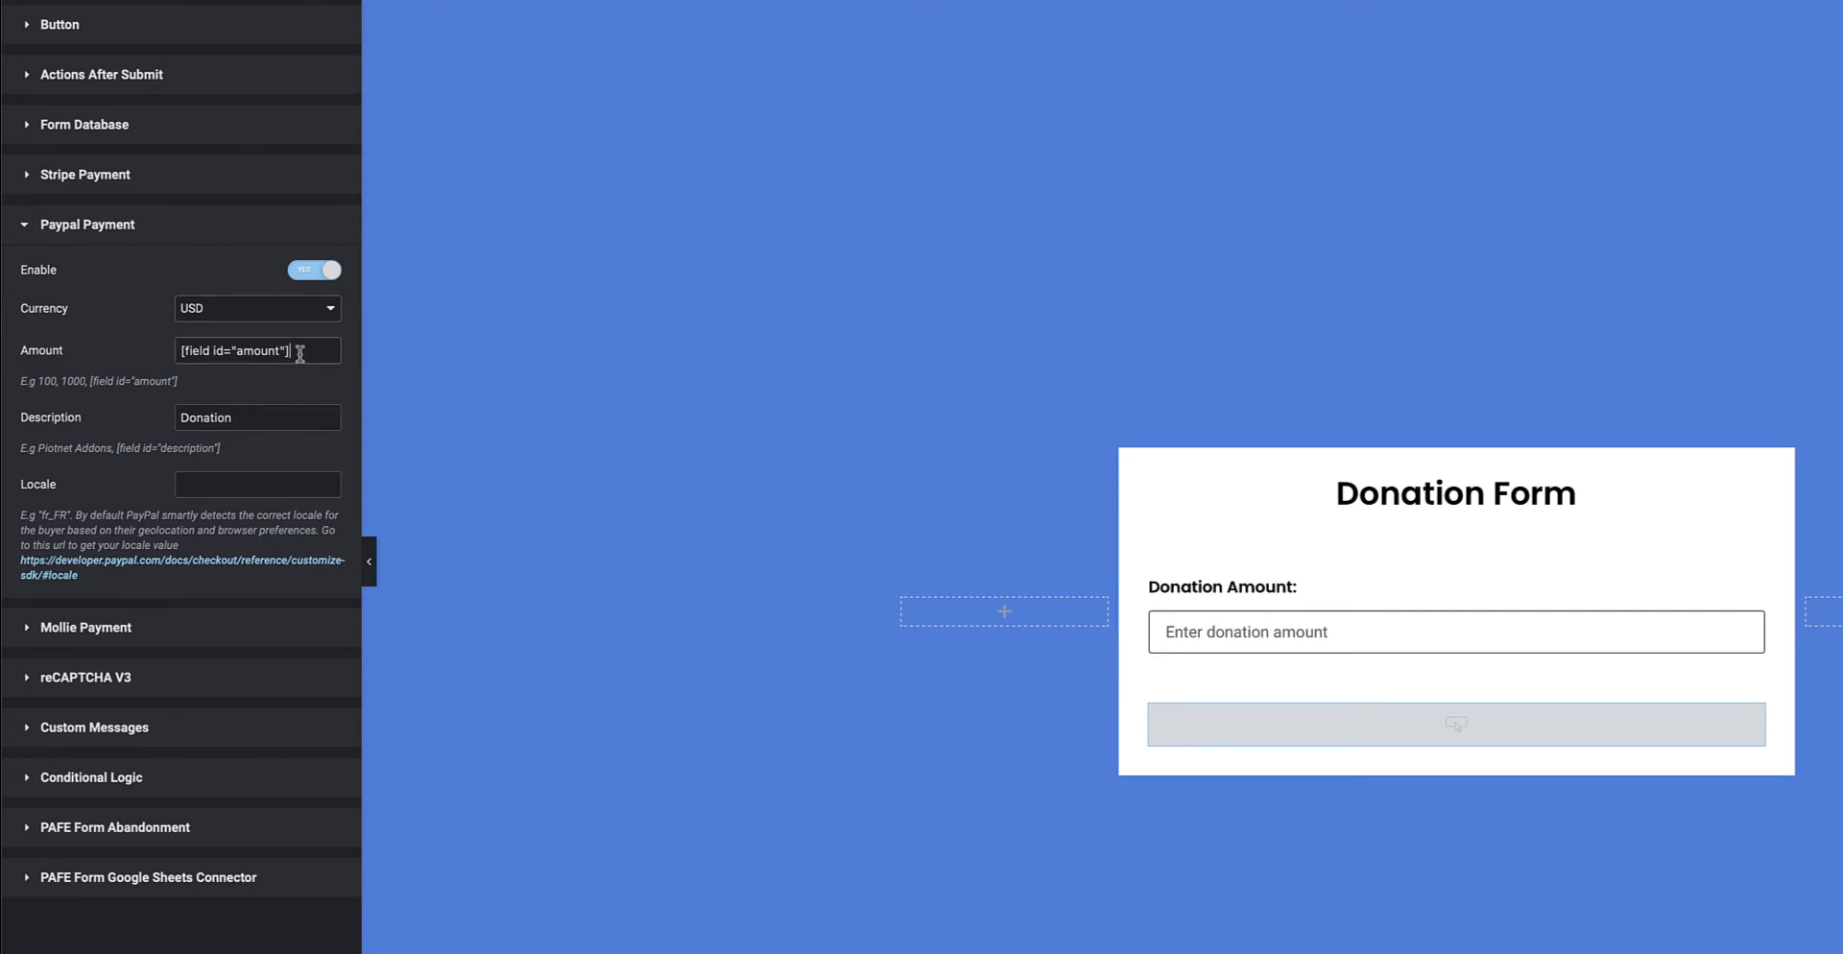
pyautogui.moveTo(300, 354); pyautogui.dragTo(165, 355)
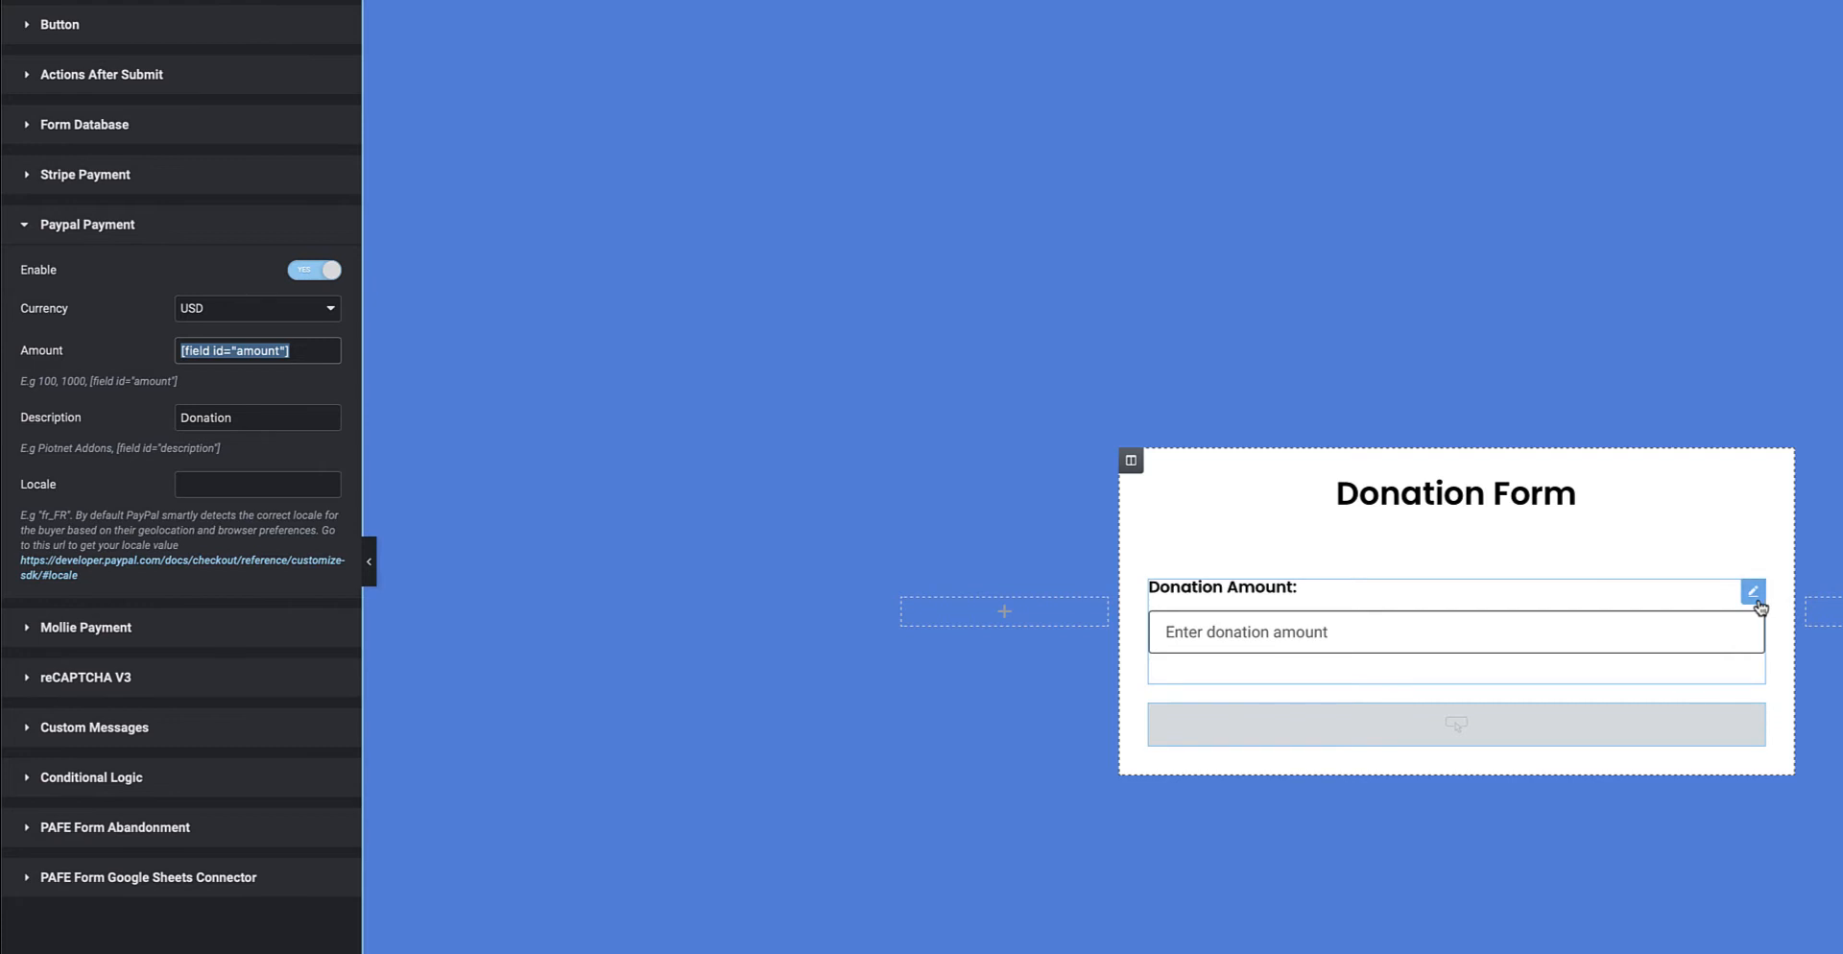
pyautogui.click(1753, 593)
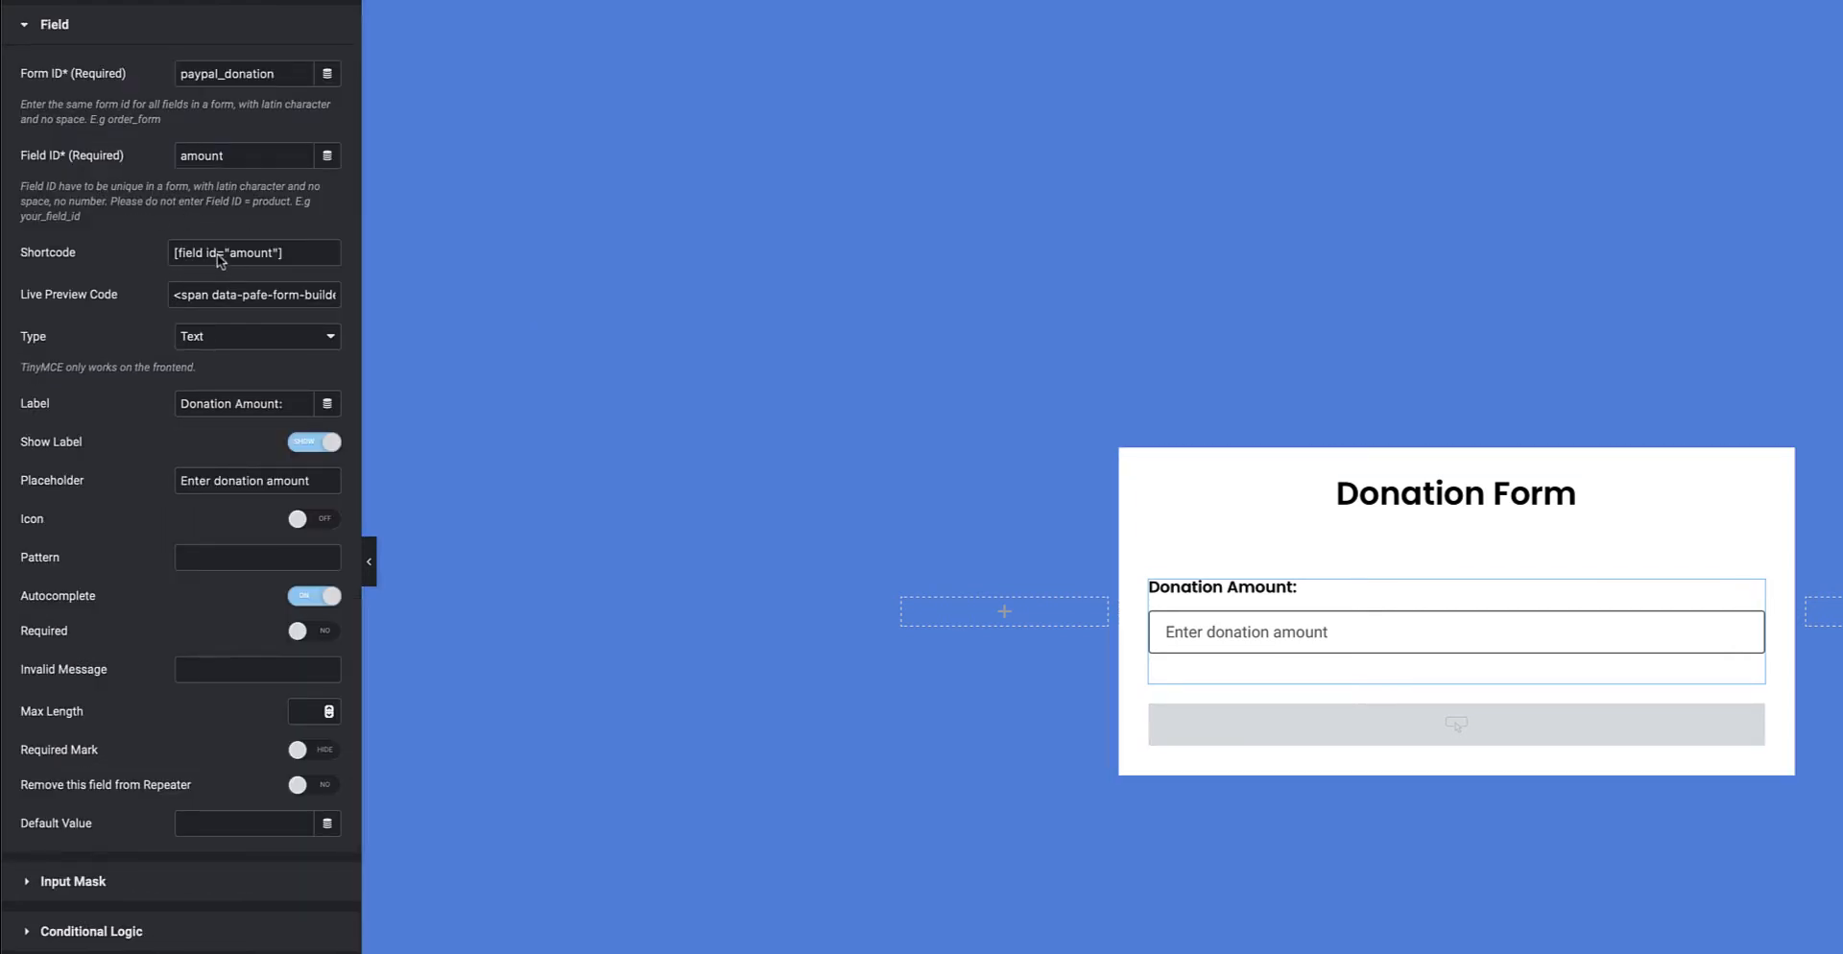
# Change the Donation Amount field's Type back to Radio
pyautogui.click(222, 344)
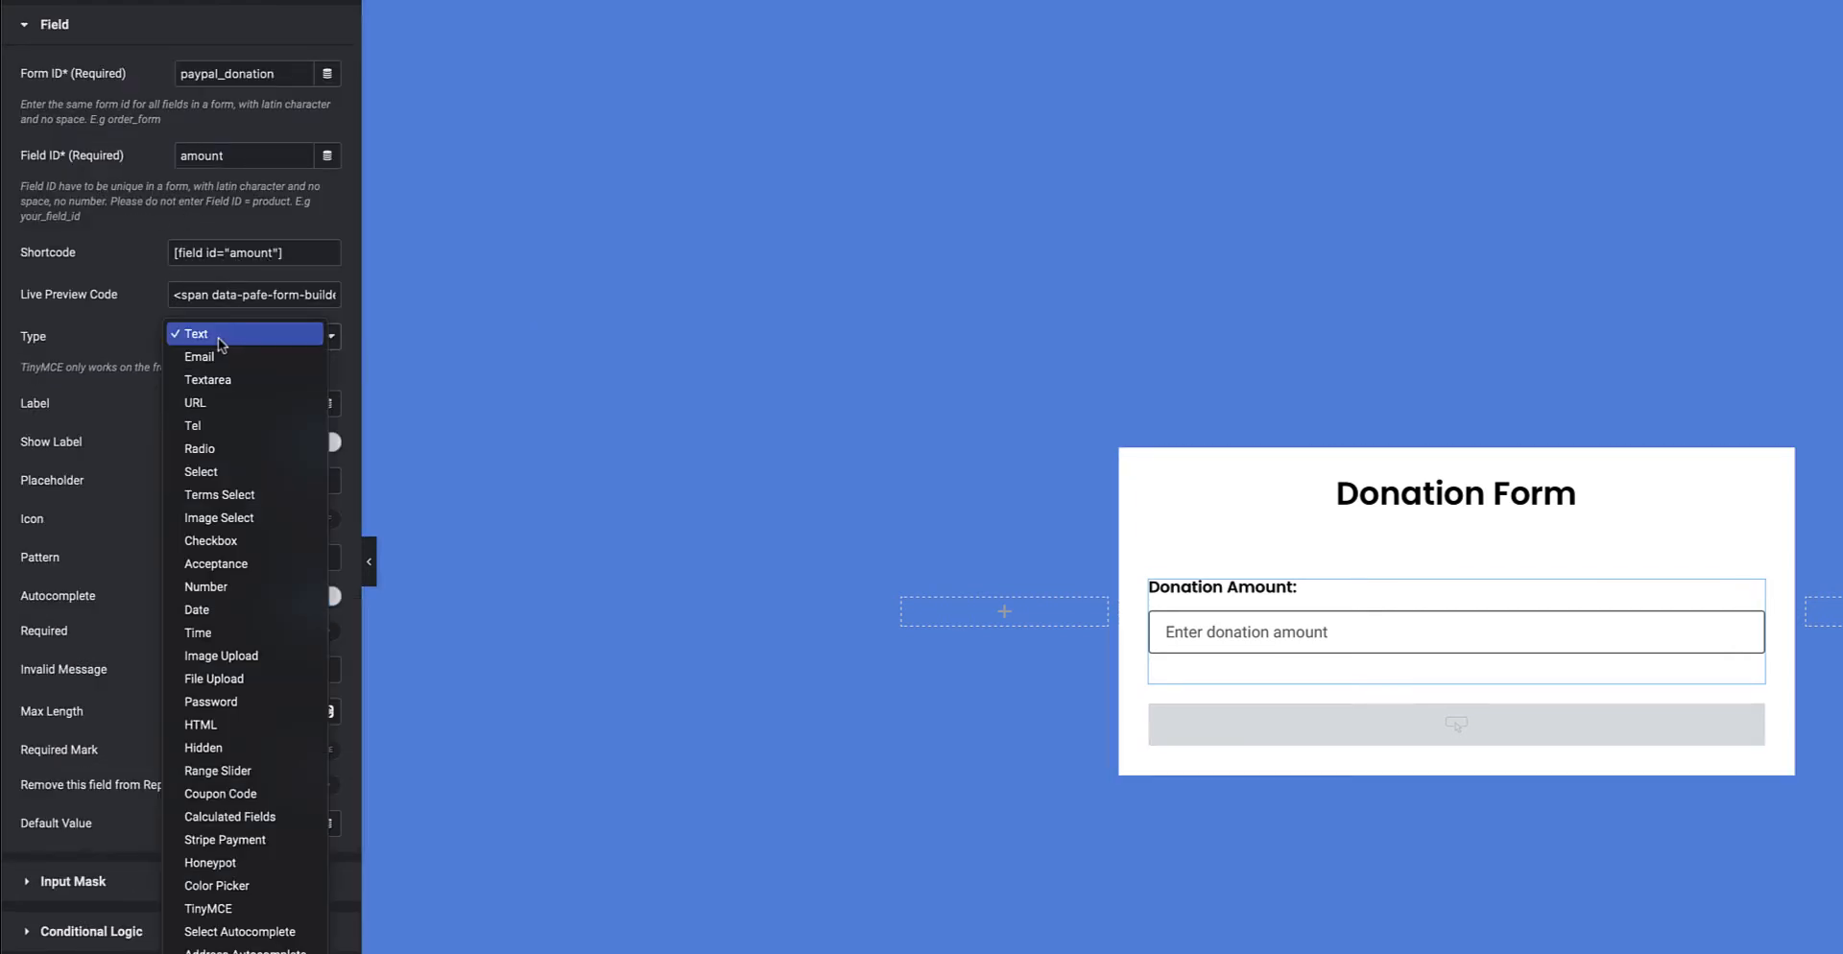
pyautogui.click(219, 448)
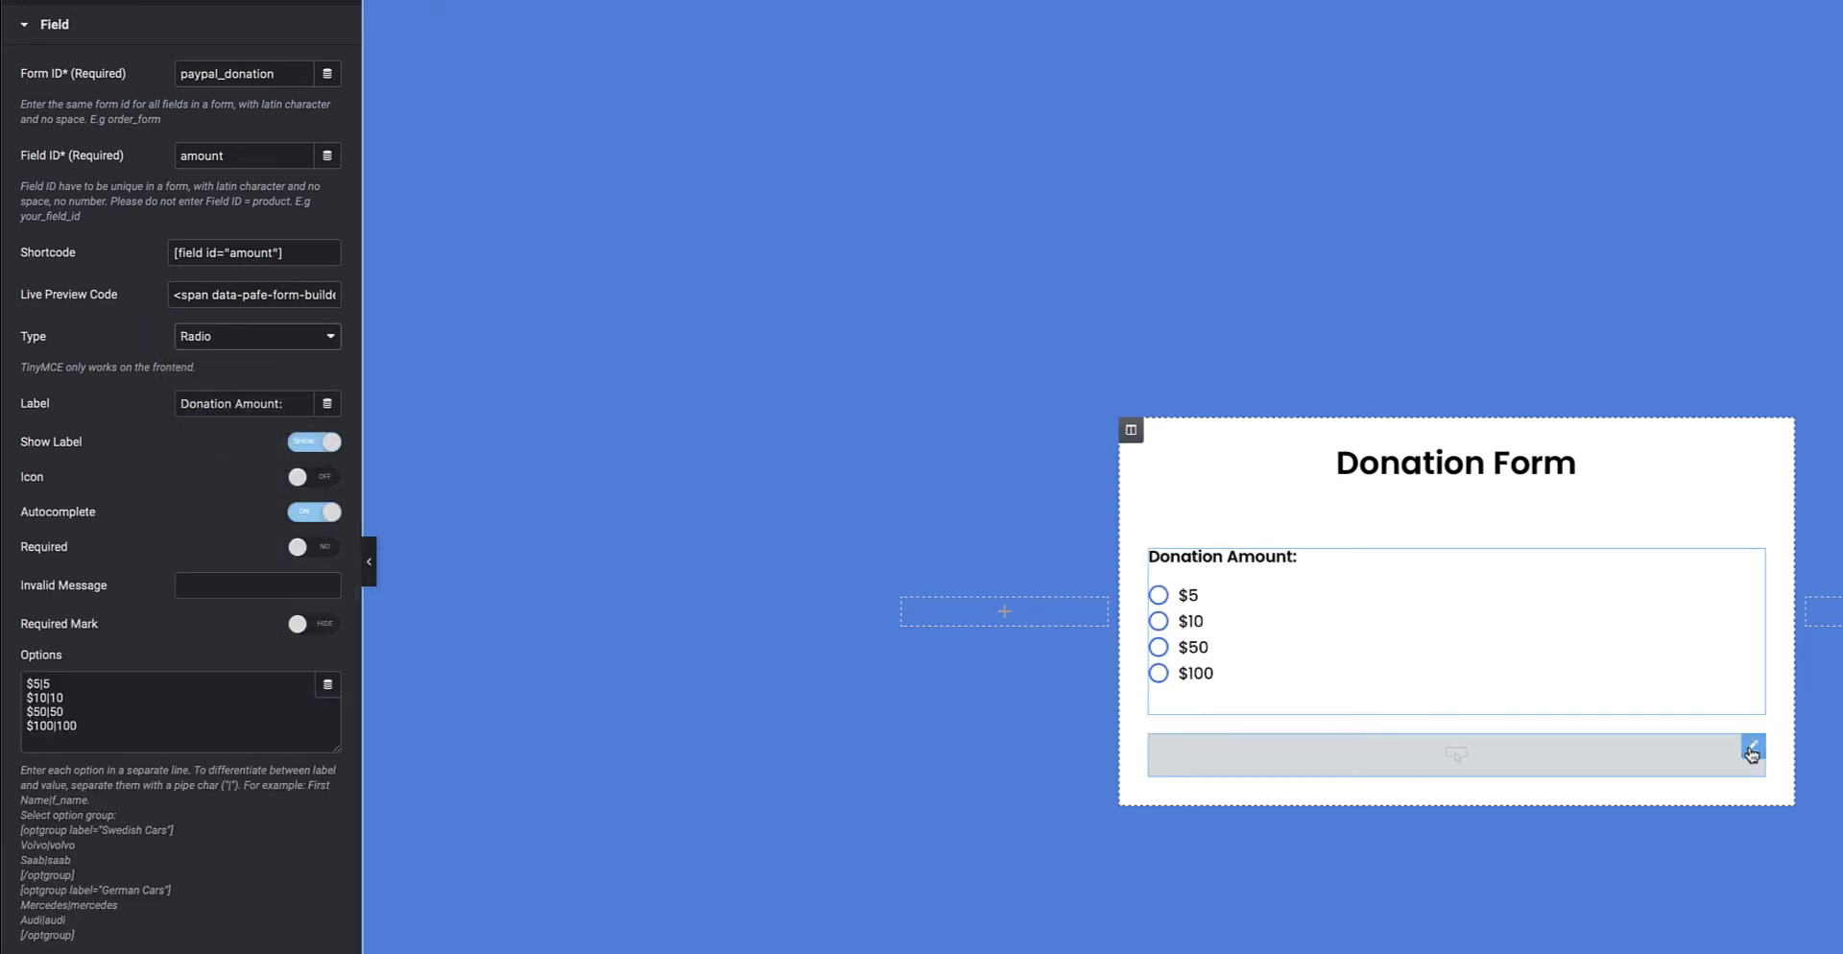
pyautogui.click(1750, 751)
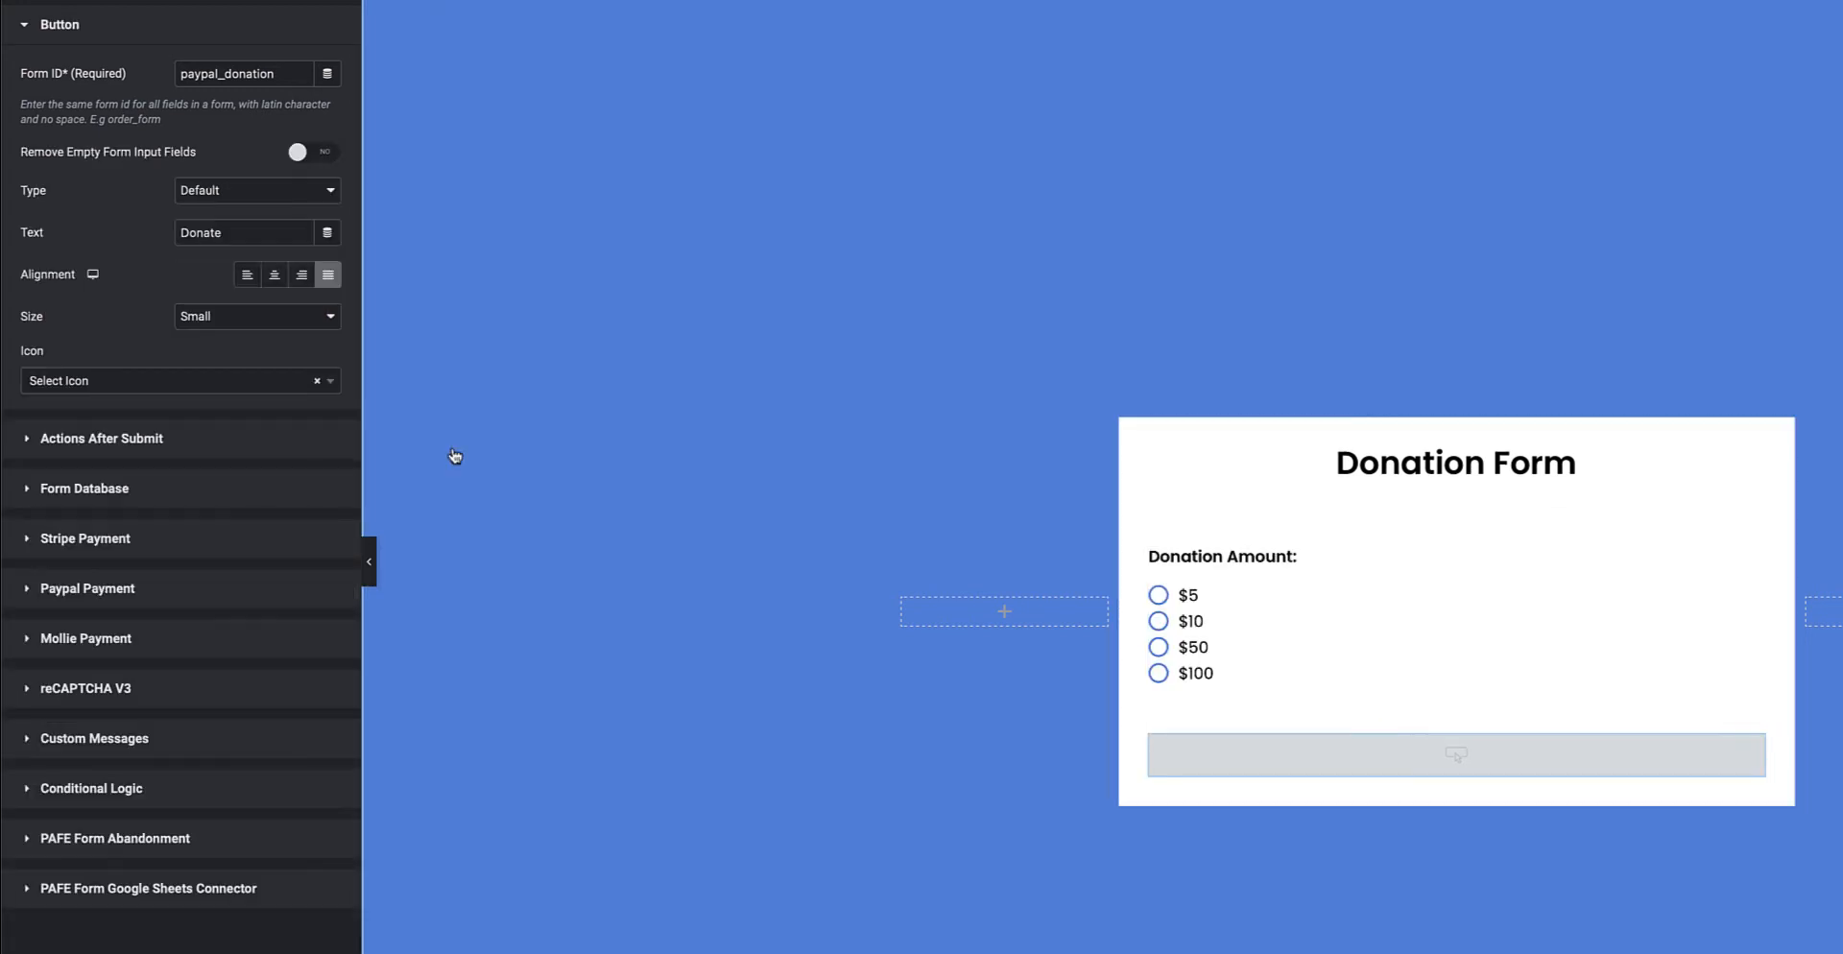
pyautogui.click(131, 590)
# Restore the Paypal Payment Amount to [field id="amount"] and keep the Description as Donation
pyautogui.moveTo(311, 351); pyautogui.dragTo(156, 353)
pyautogui.hotkey('ctrl', 'c')
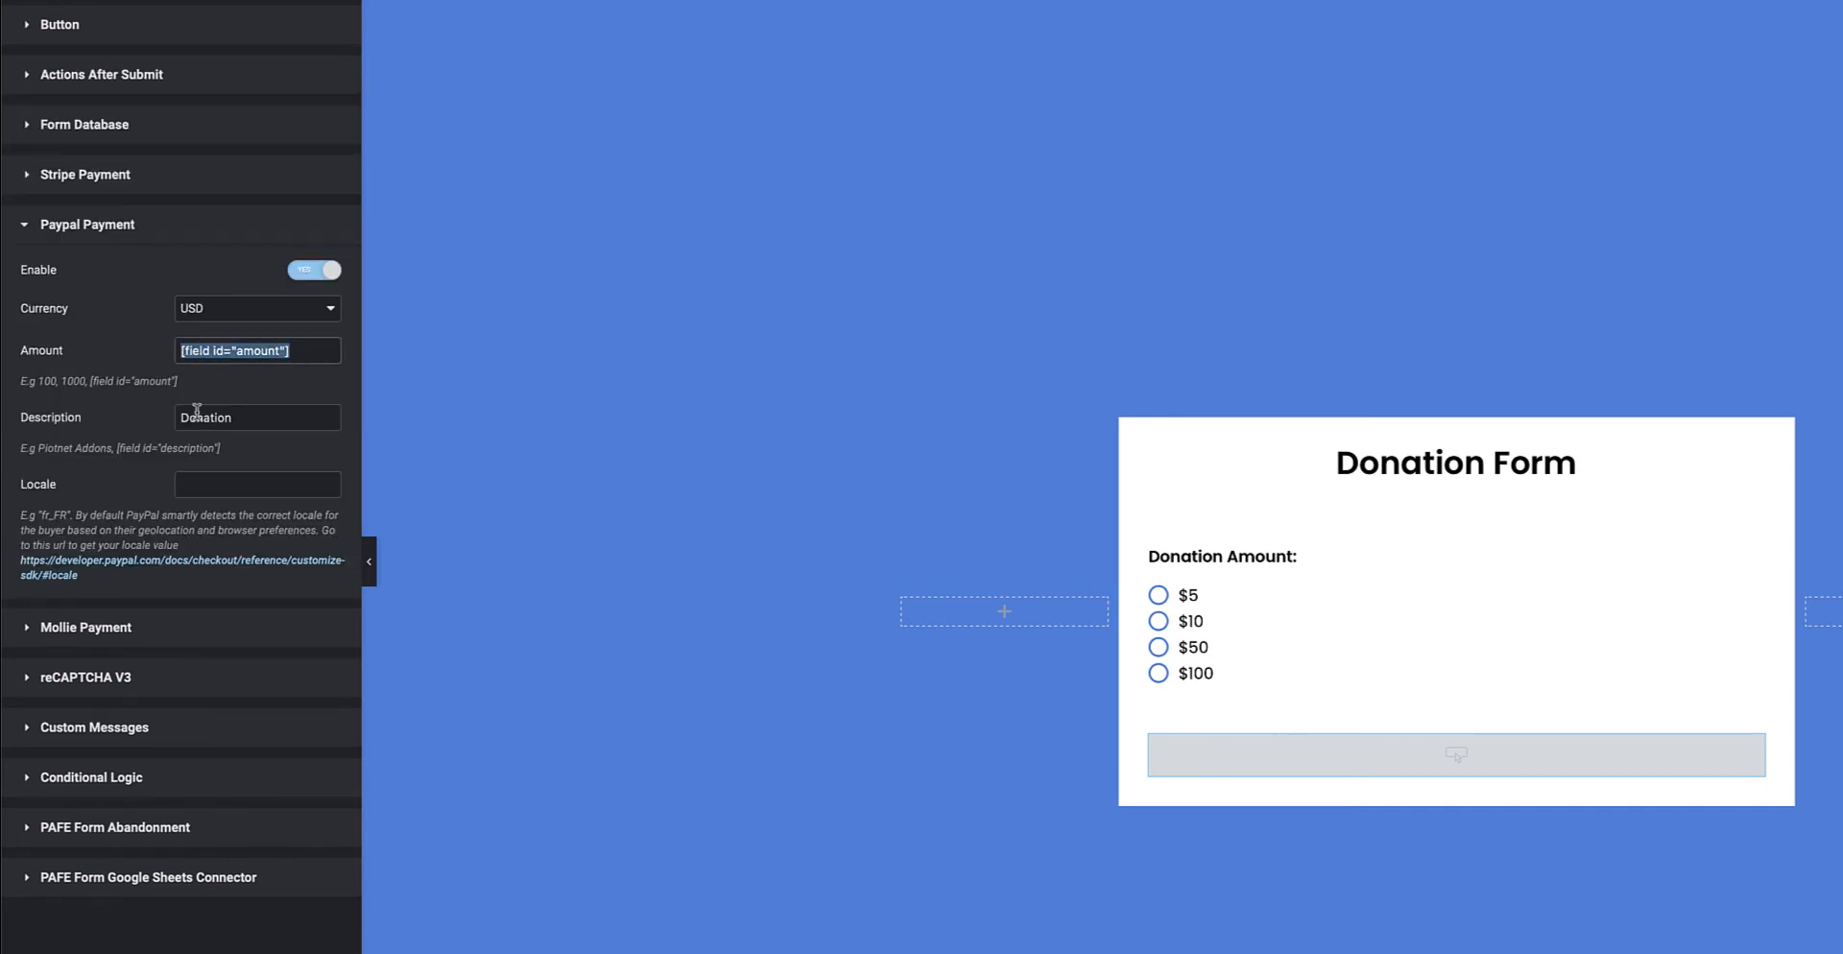
pyautogui.press('BackSpace')
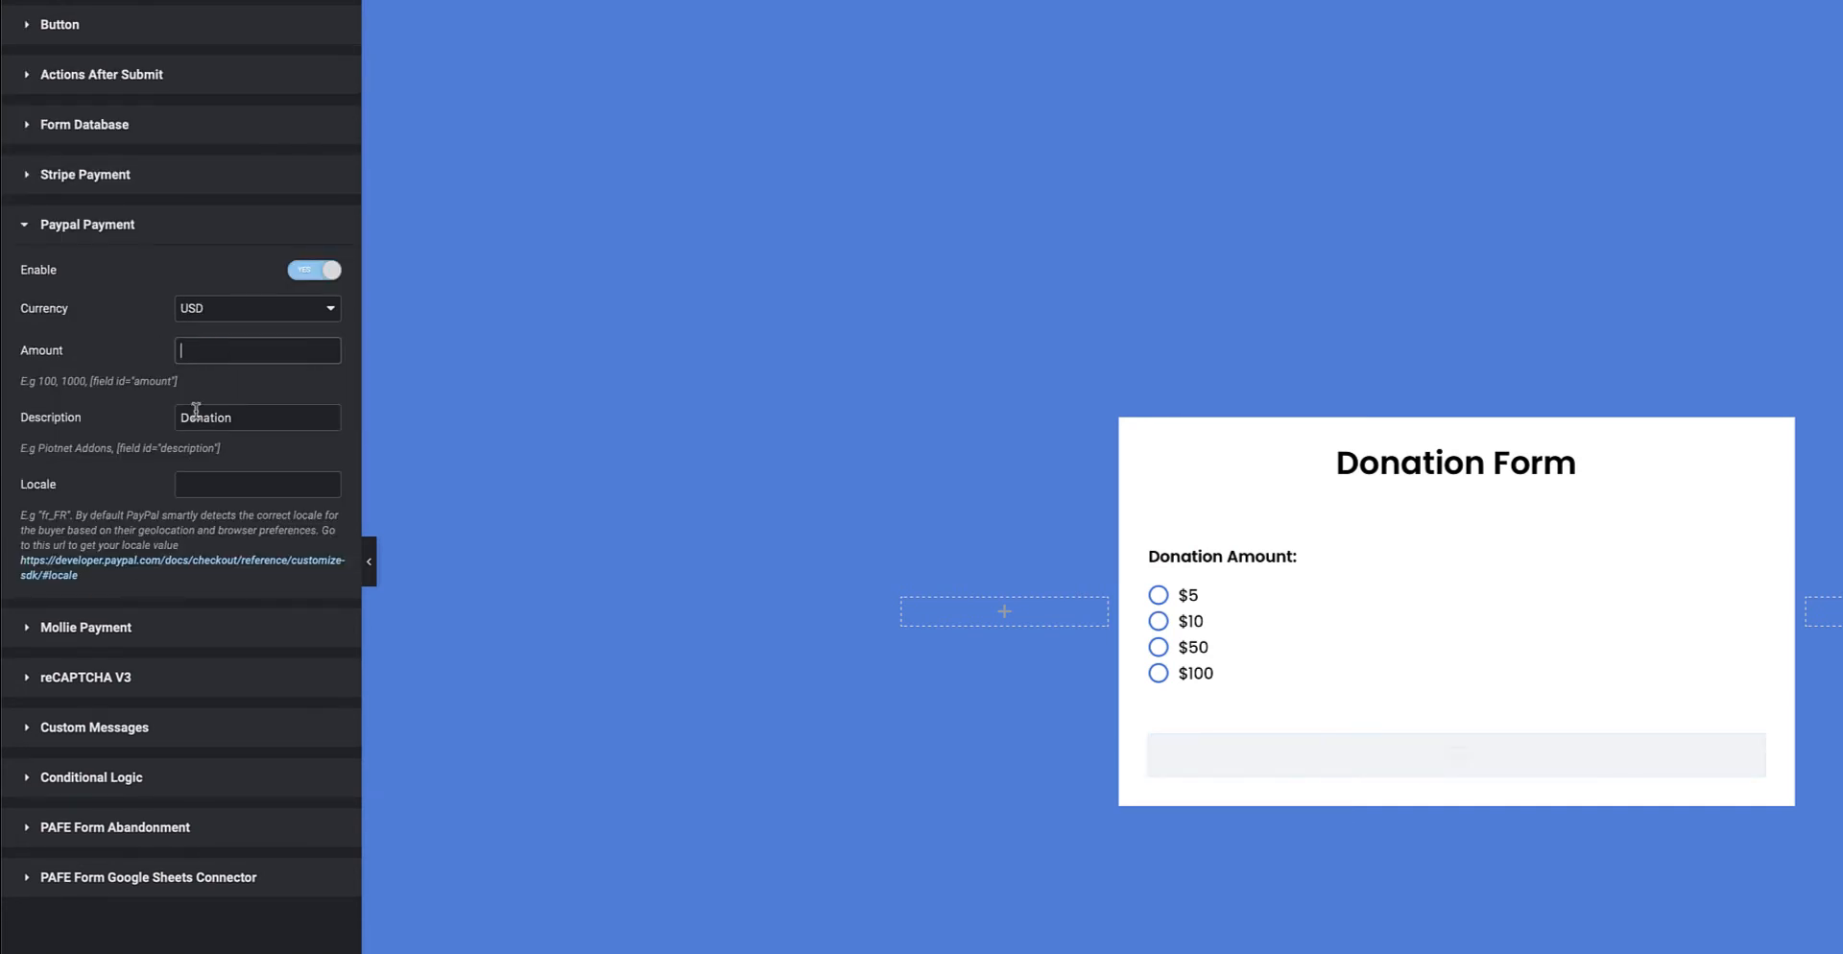
pyautogui.write('1000')
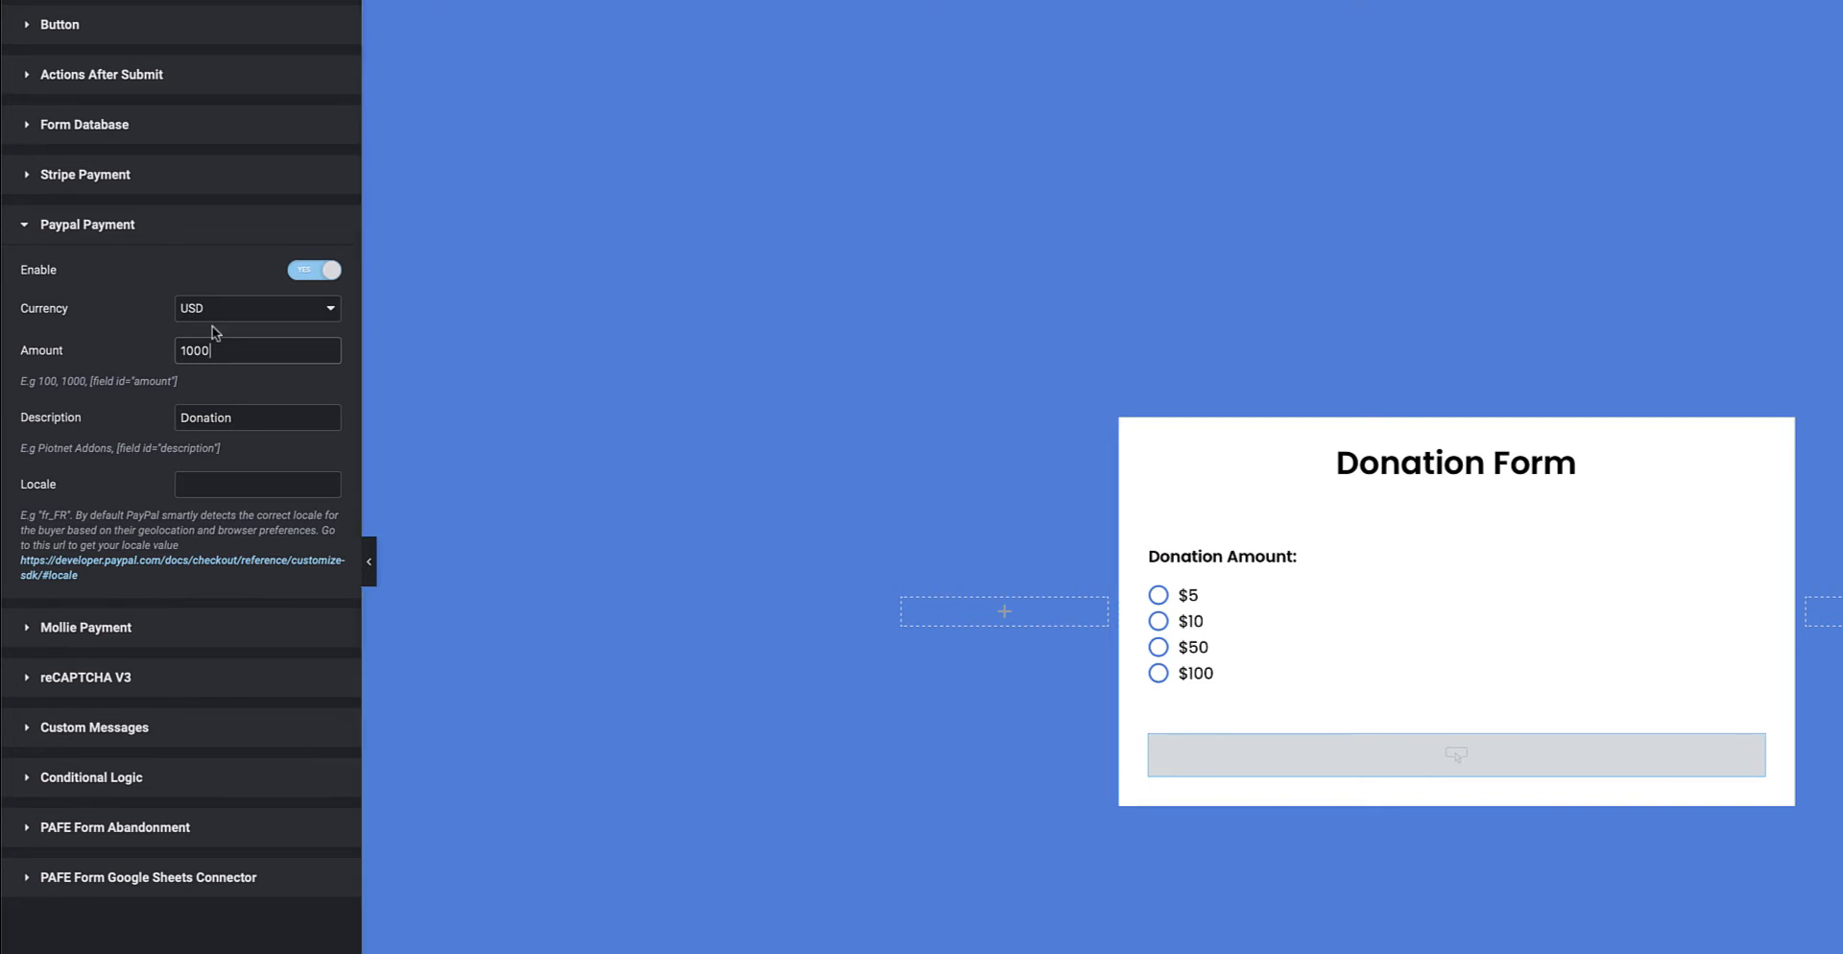
pyautogui.moveTo(218, 350); pyautogui.dragTo(169, 357)
pyautogui.hotkey('ctrl', 'v')
pyautogui.moveTo(221, 448); pyautogui.dragTo(116, 451)
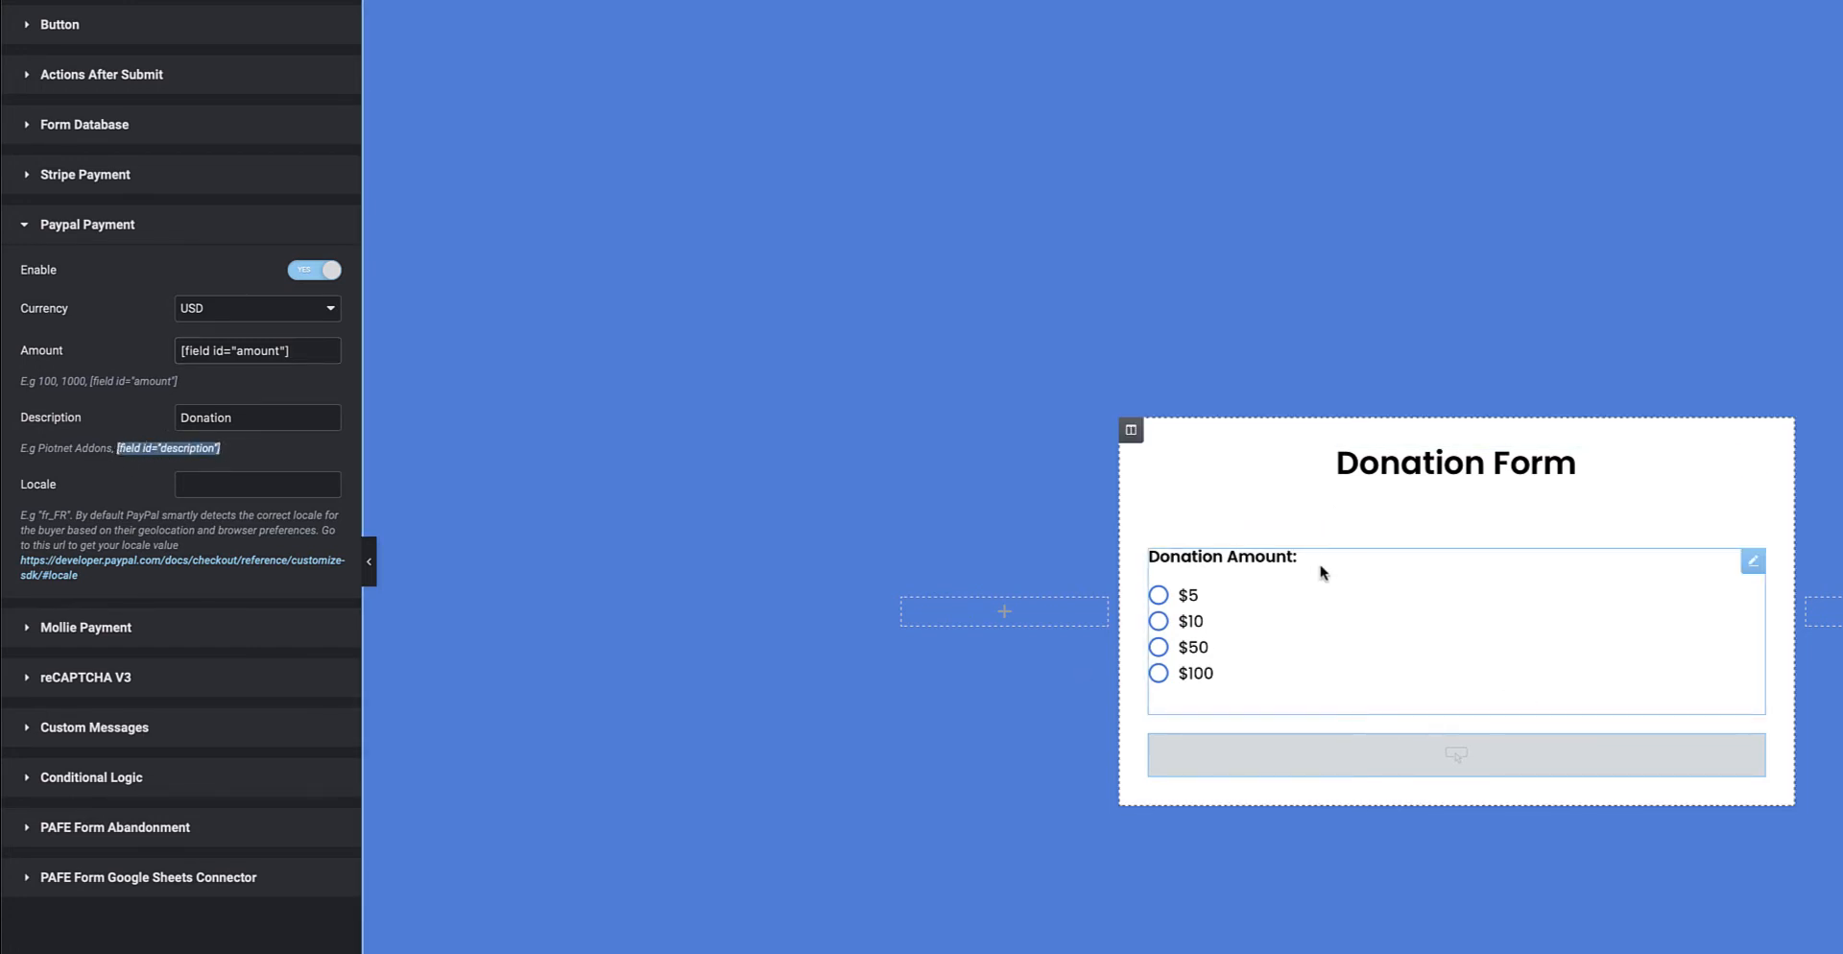
pyautogui.moveTo(252, 418); pyautogui.dragTo(160, 427)
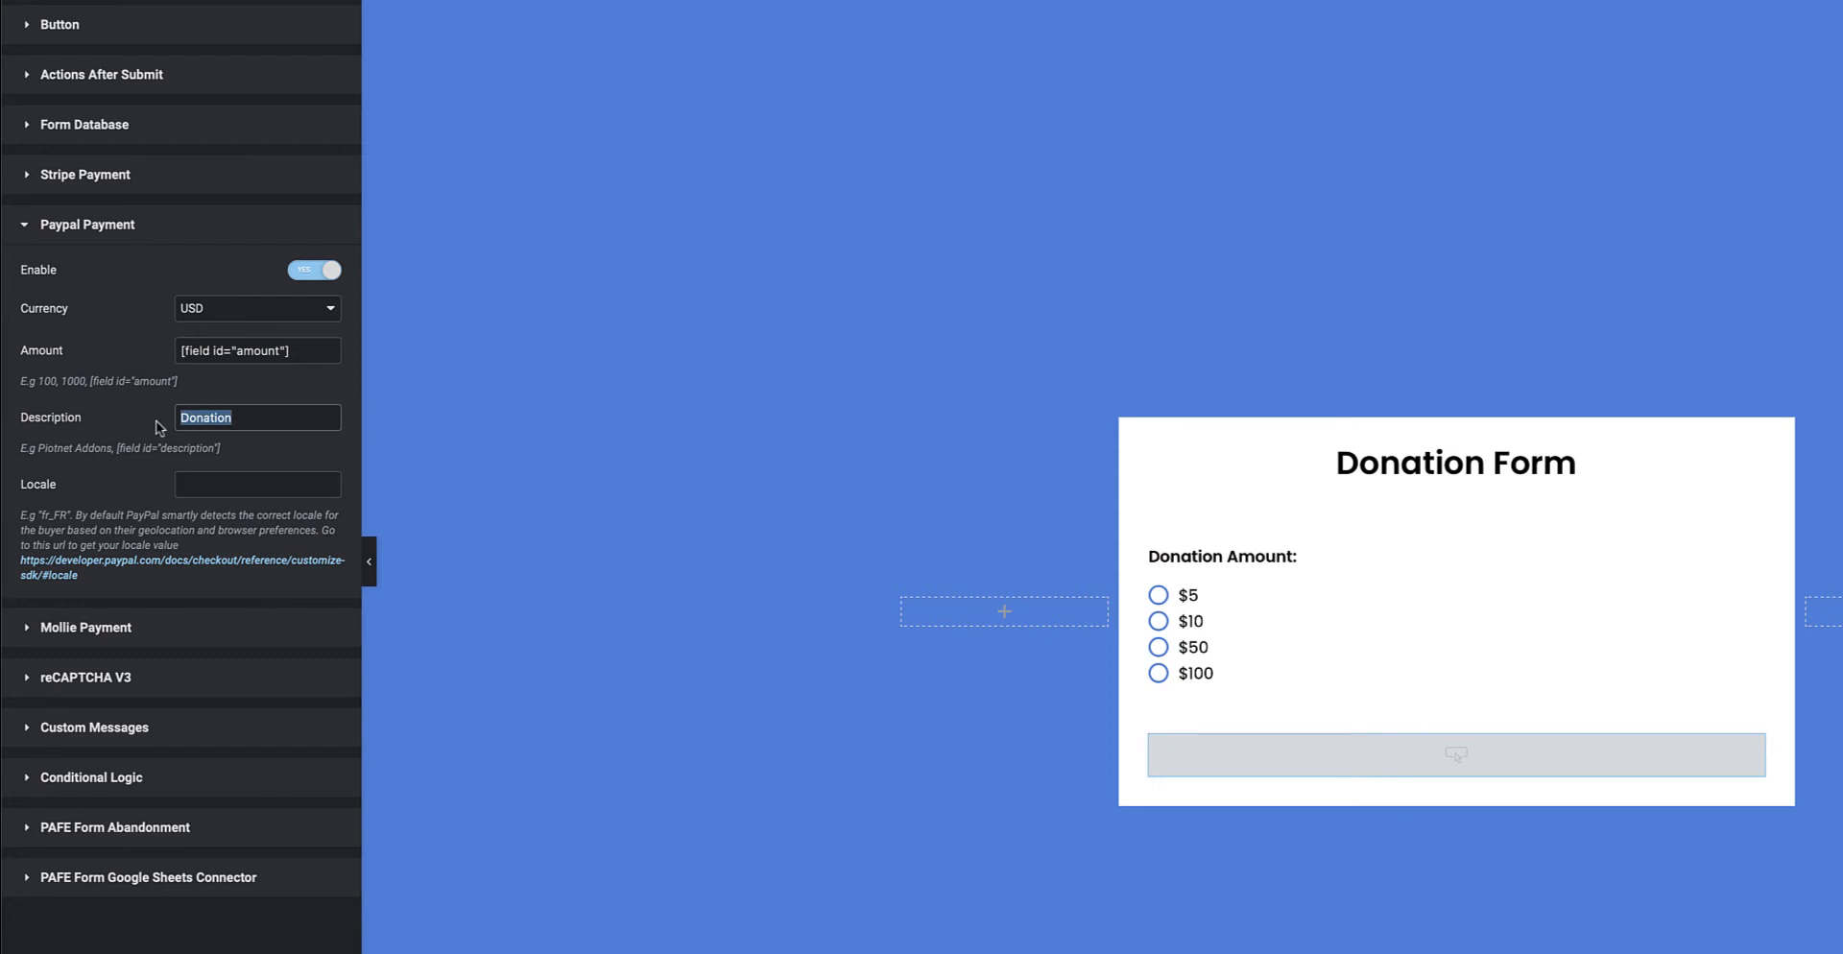
pyautogui.click(239, 419)
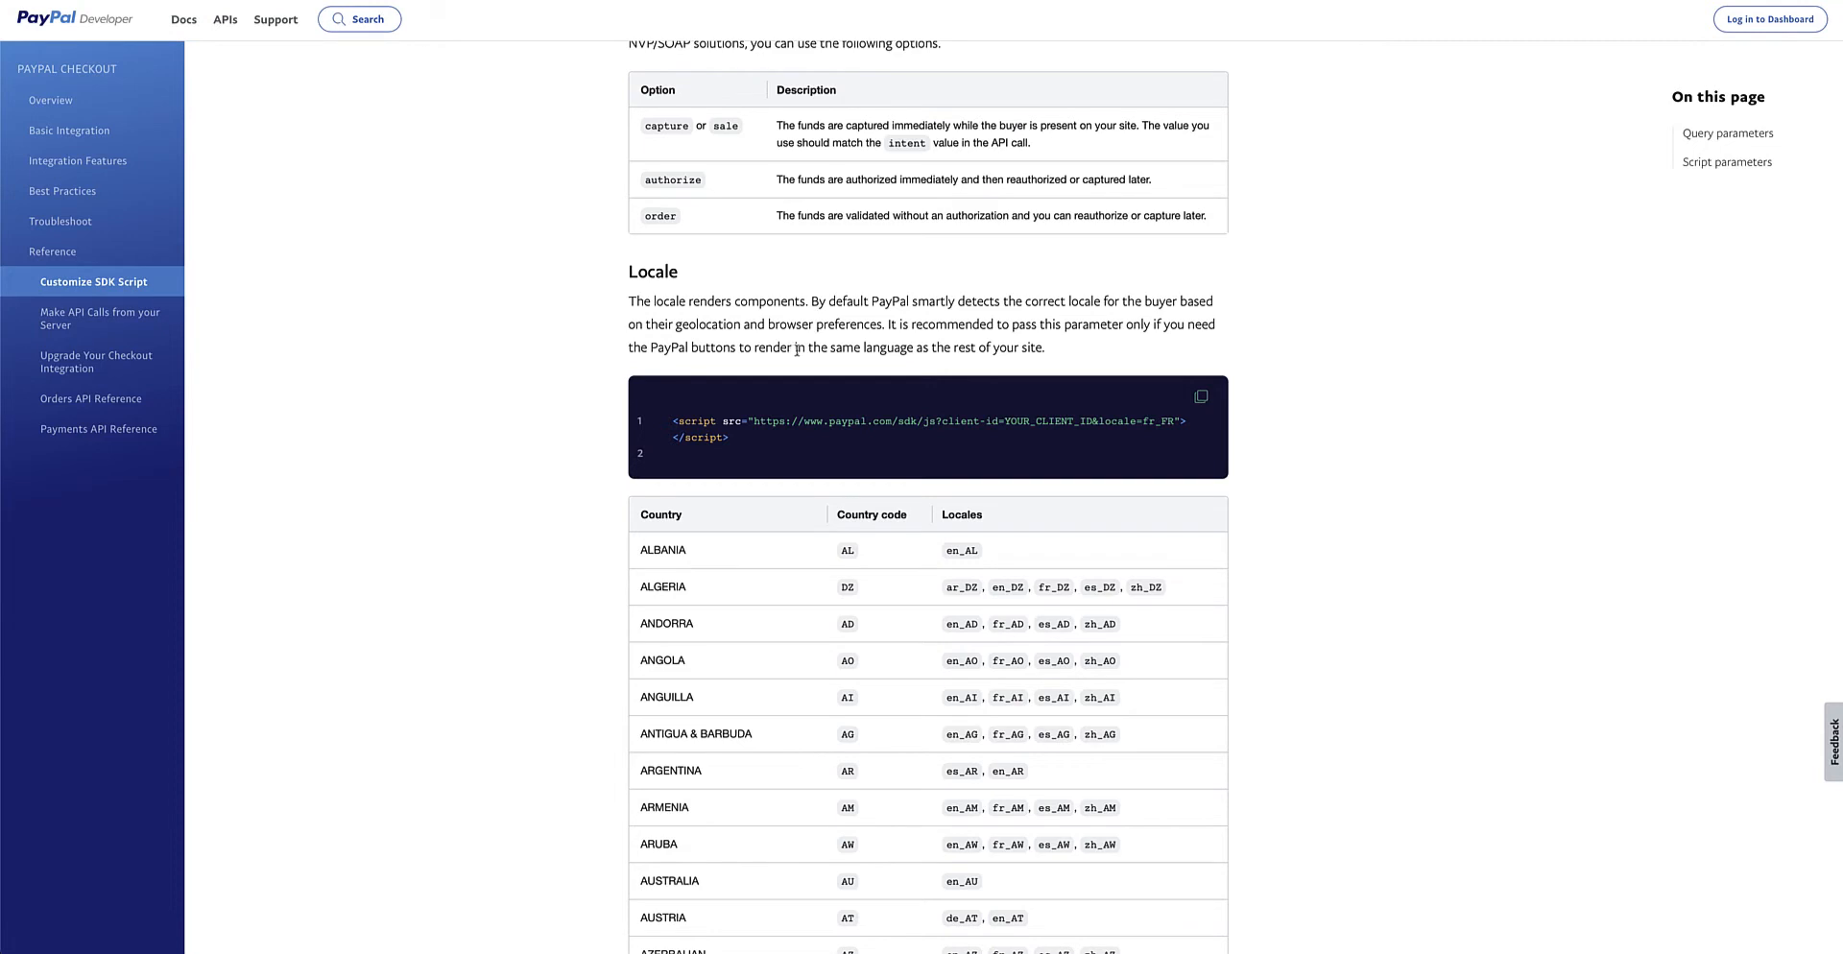
# Scroll through PayPal's locale code table, then return to the Elementor editor
pyautogui.scroll(-5, 874, 485)
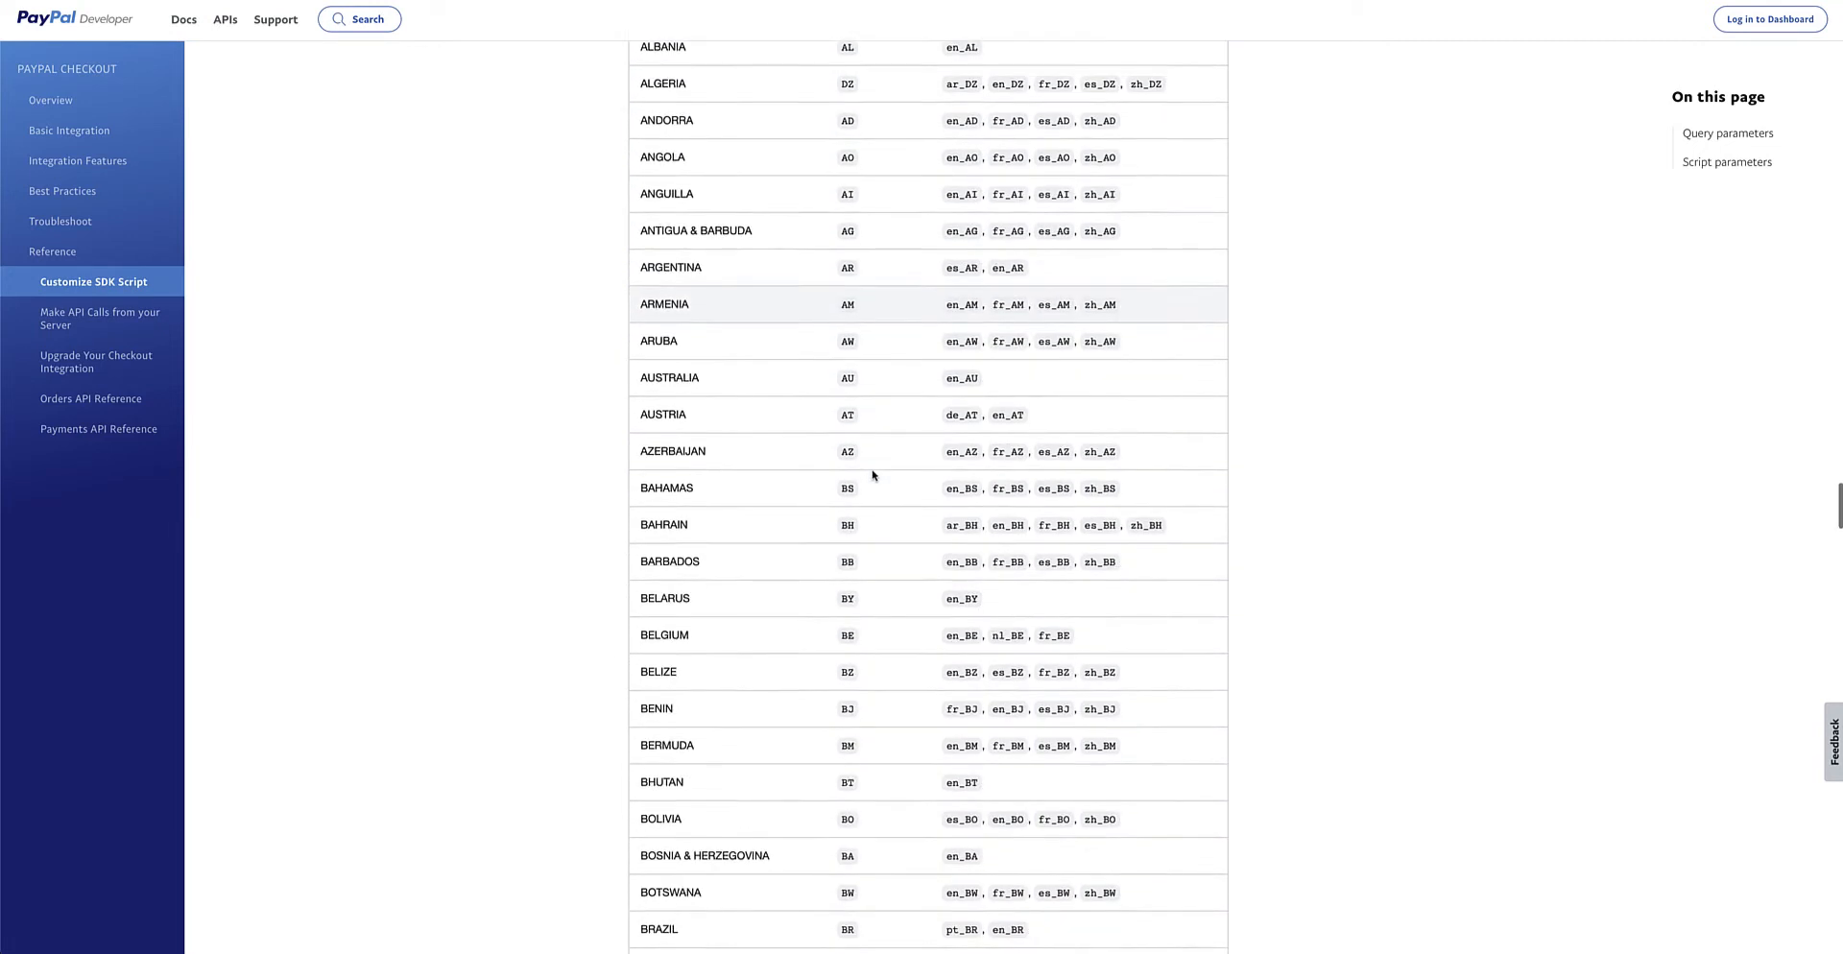
pyautogui.scroll(-1, 870, 500)
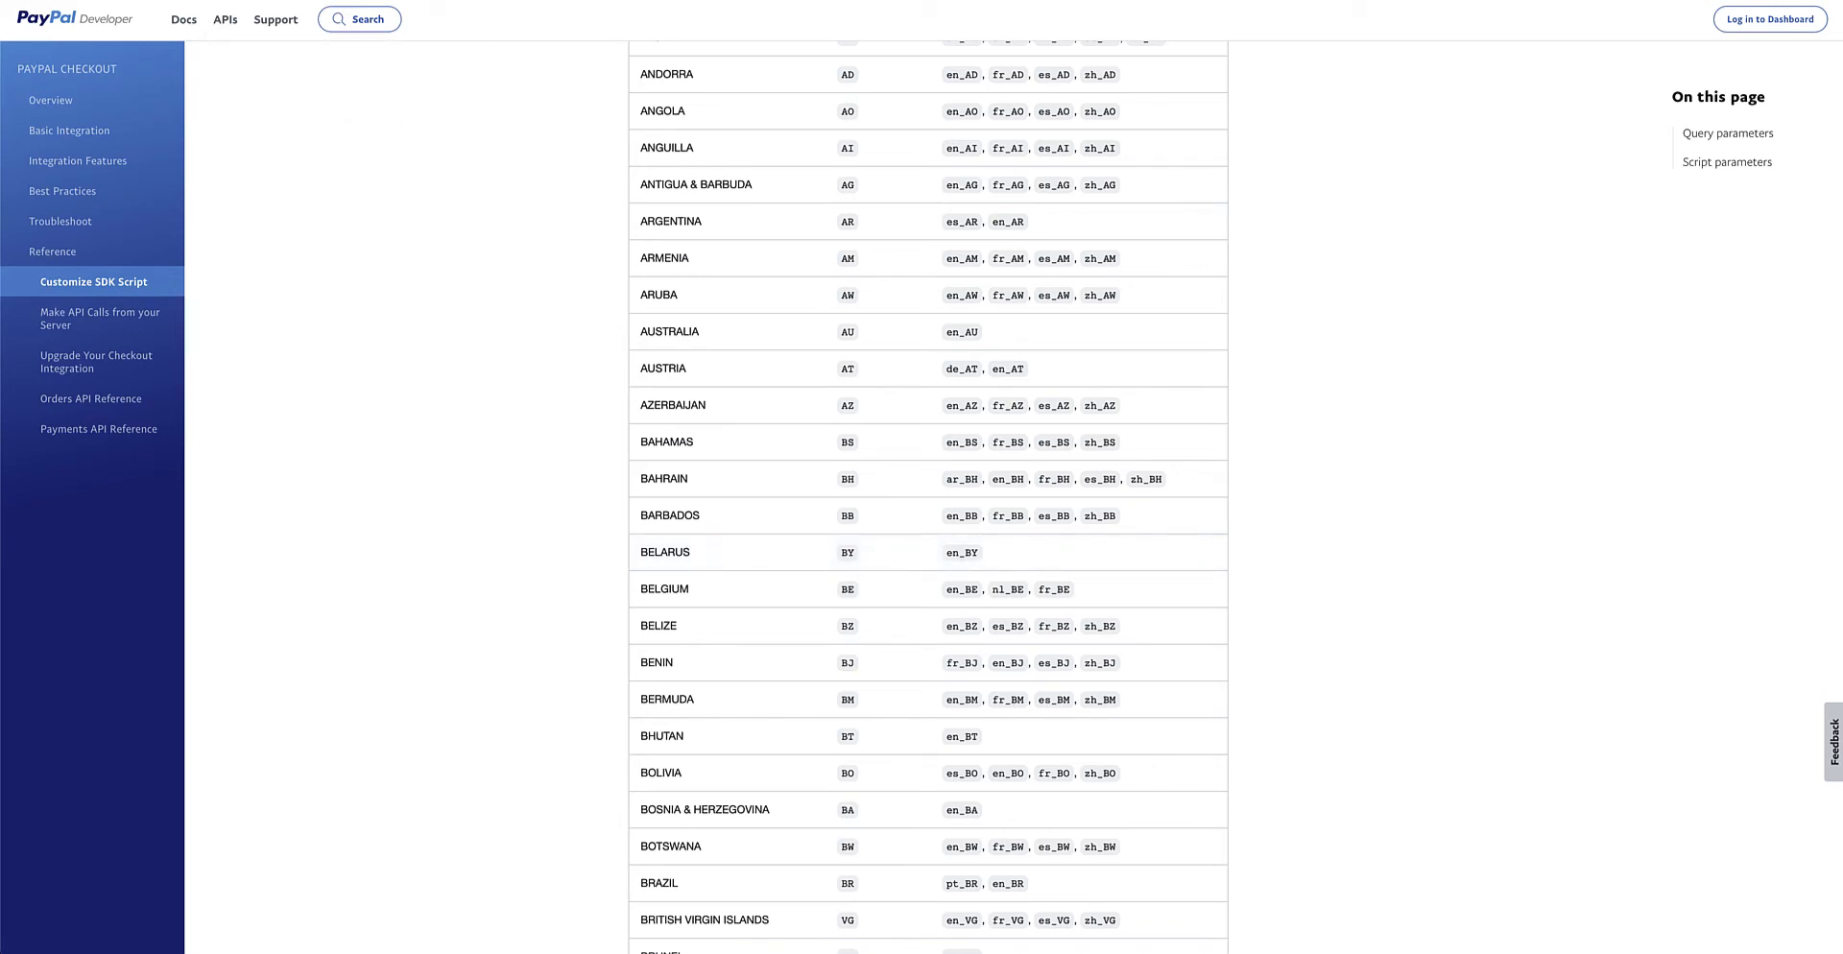
pyautogui.click(586, 2)
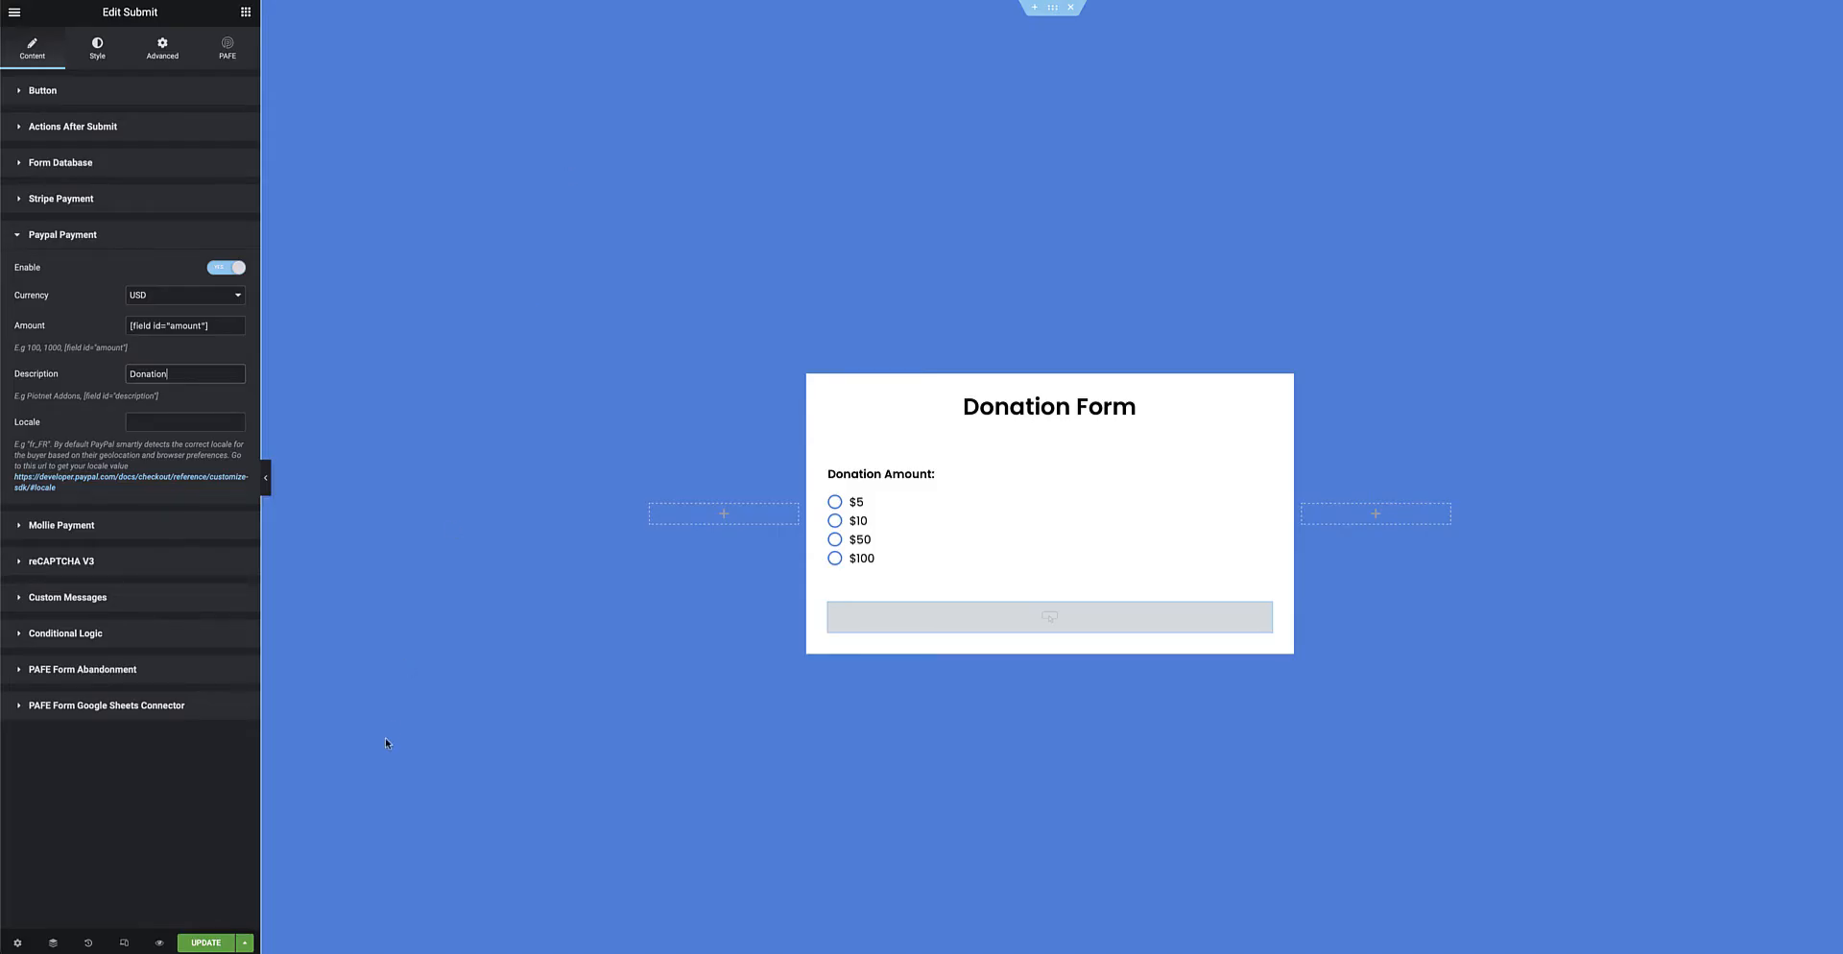
# Update the page, test a $10 PayPal checkout on the live form, then select $100
pyautogui.click(205, 943)
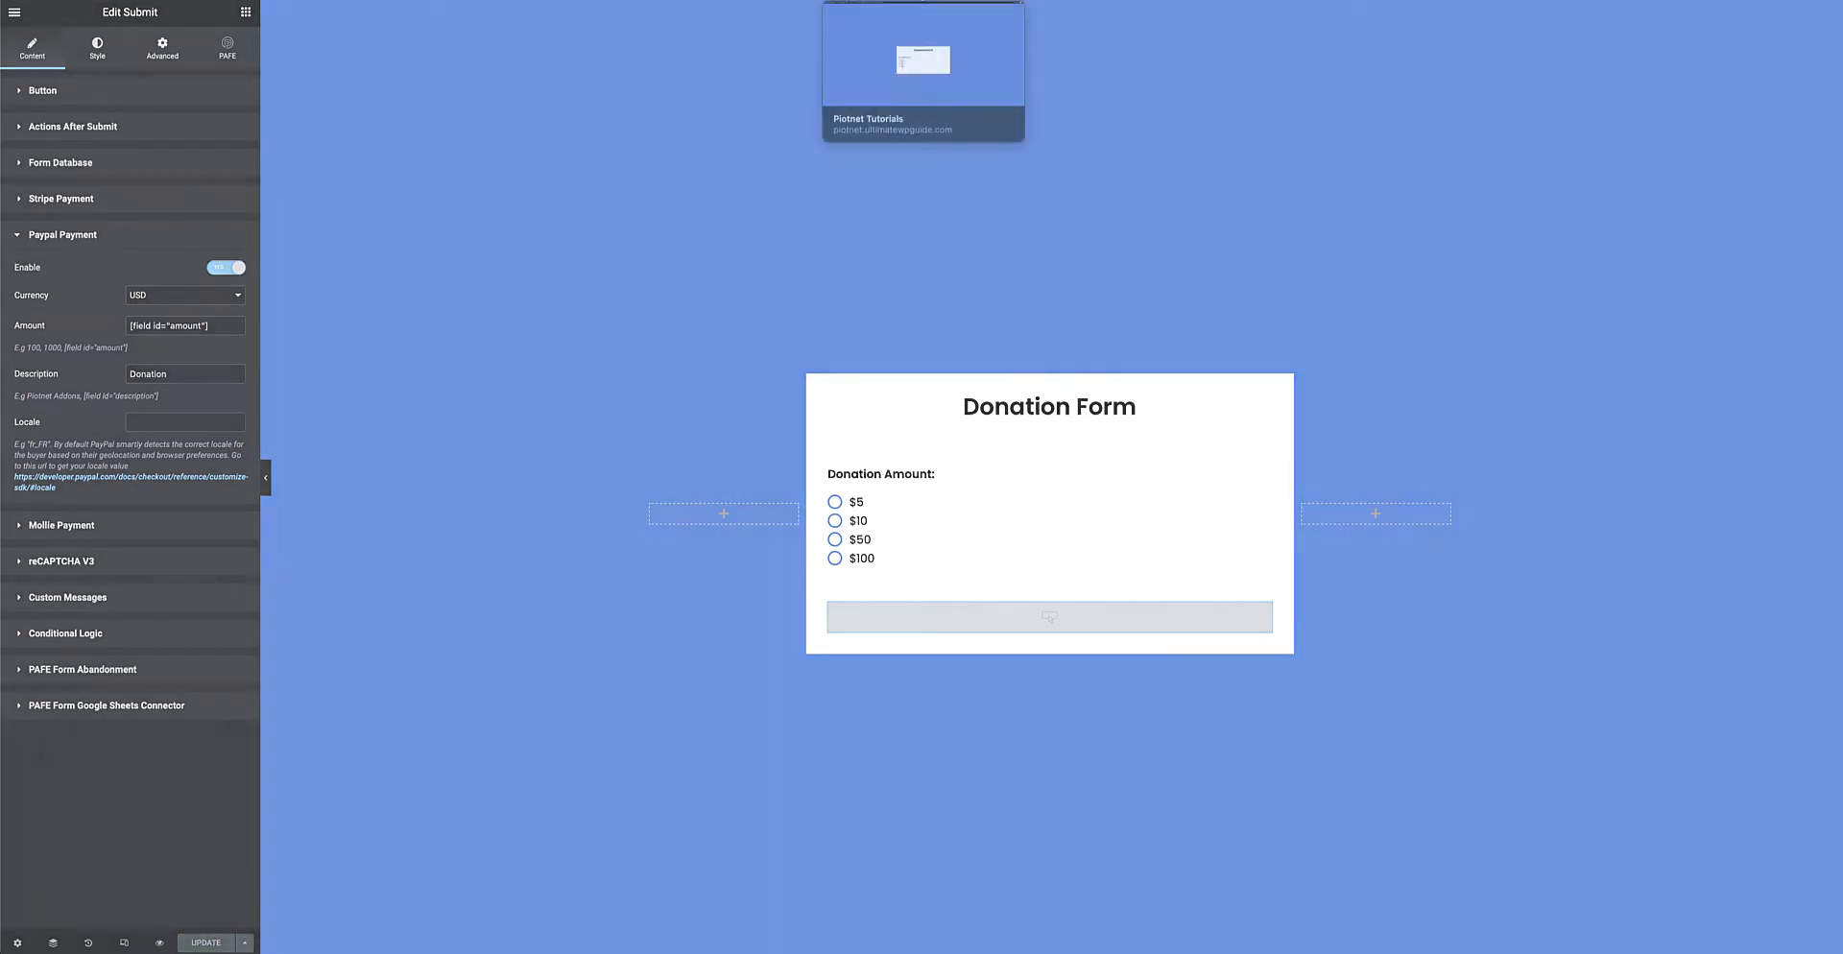
pyautogui.click(912, 3)
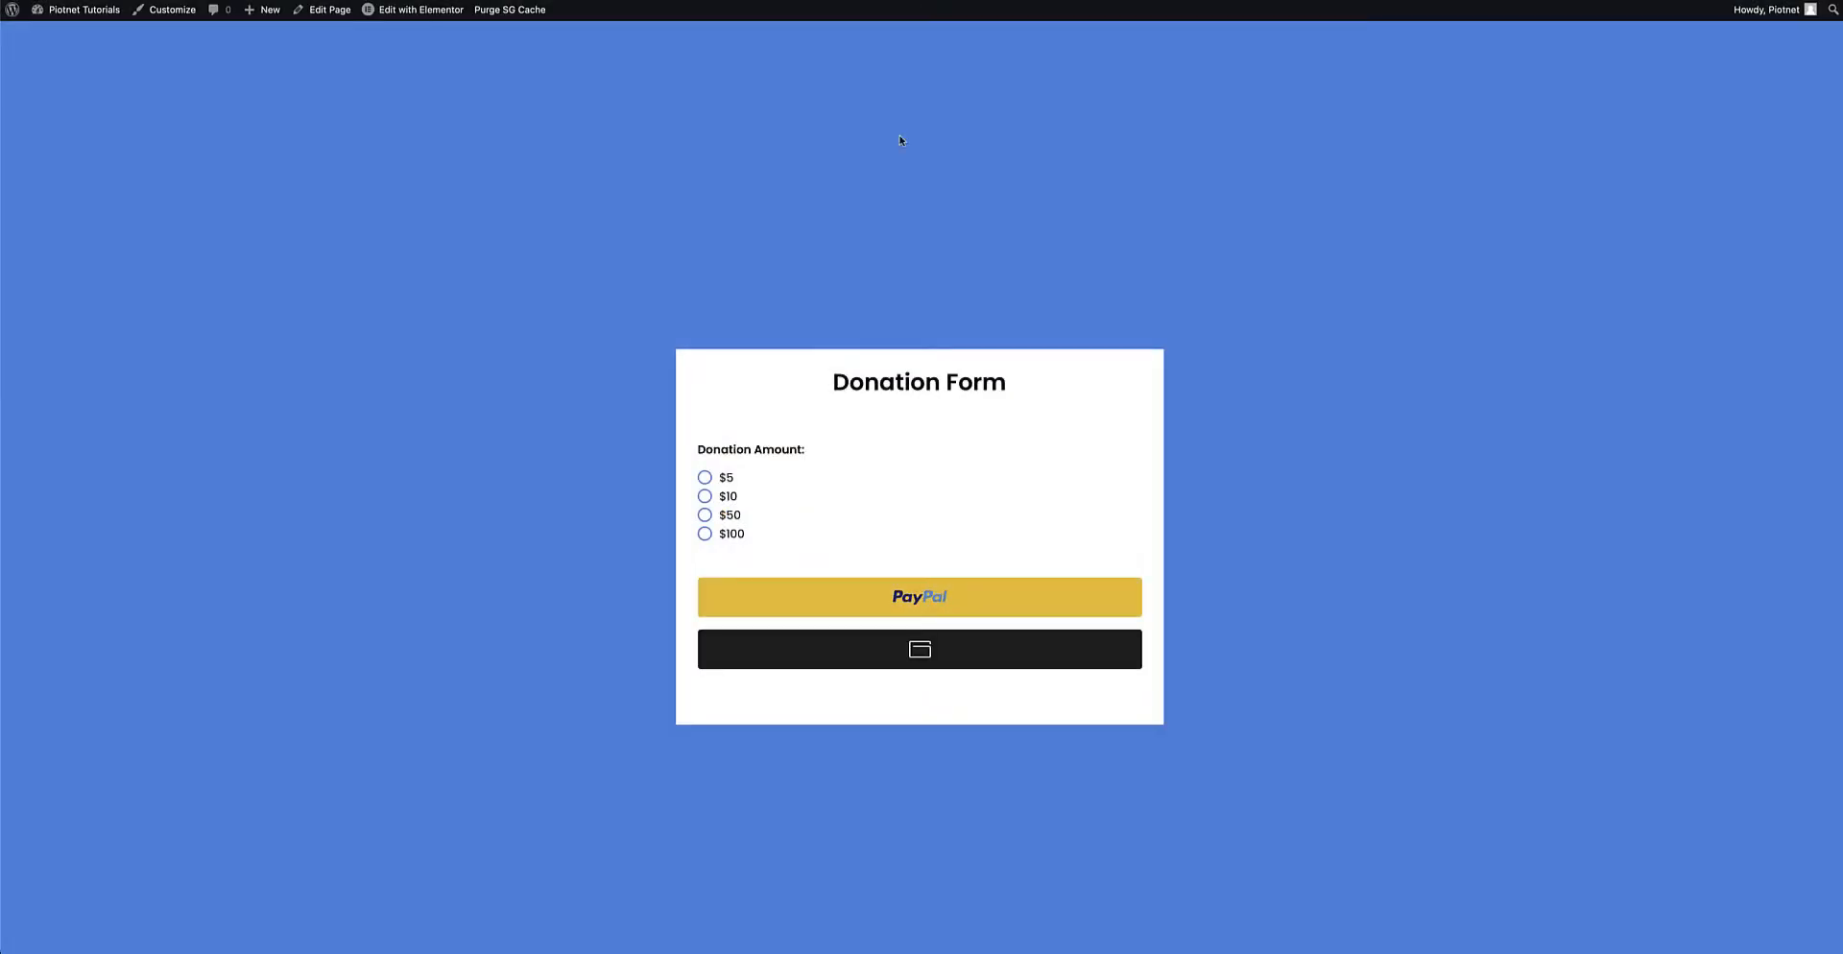
pyautogui.click(730, 501)
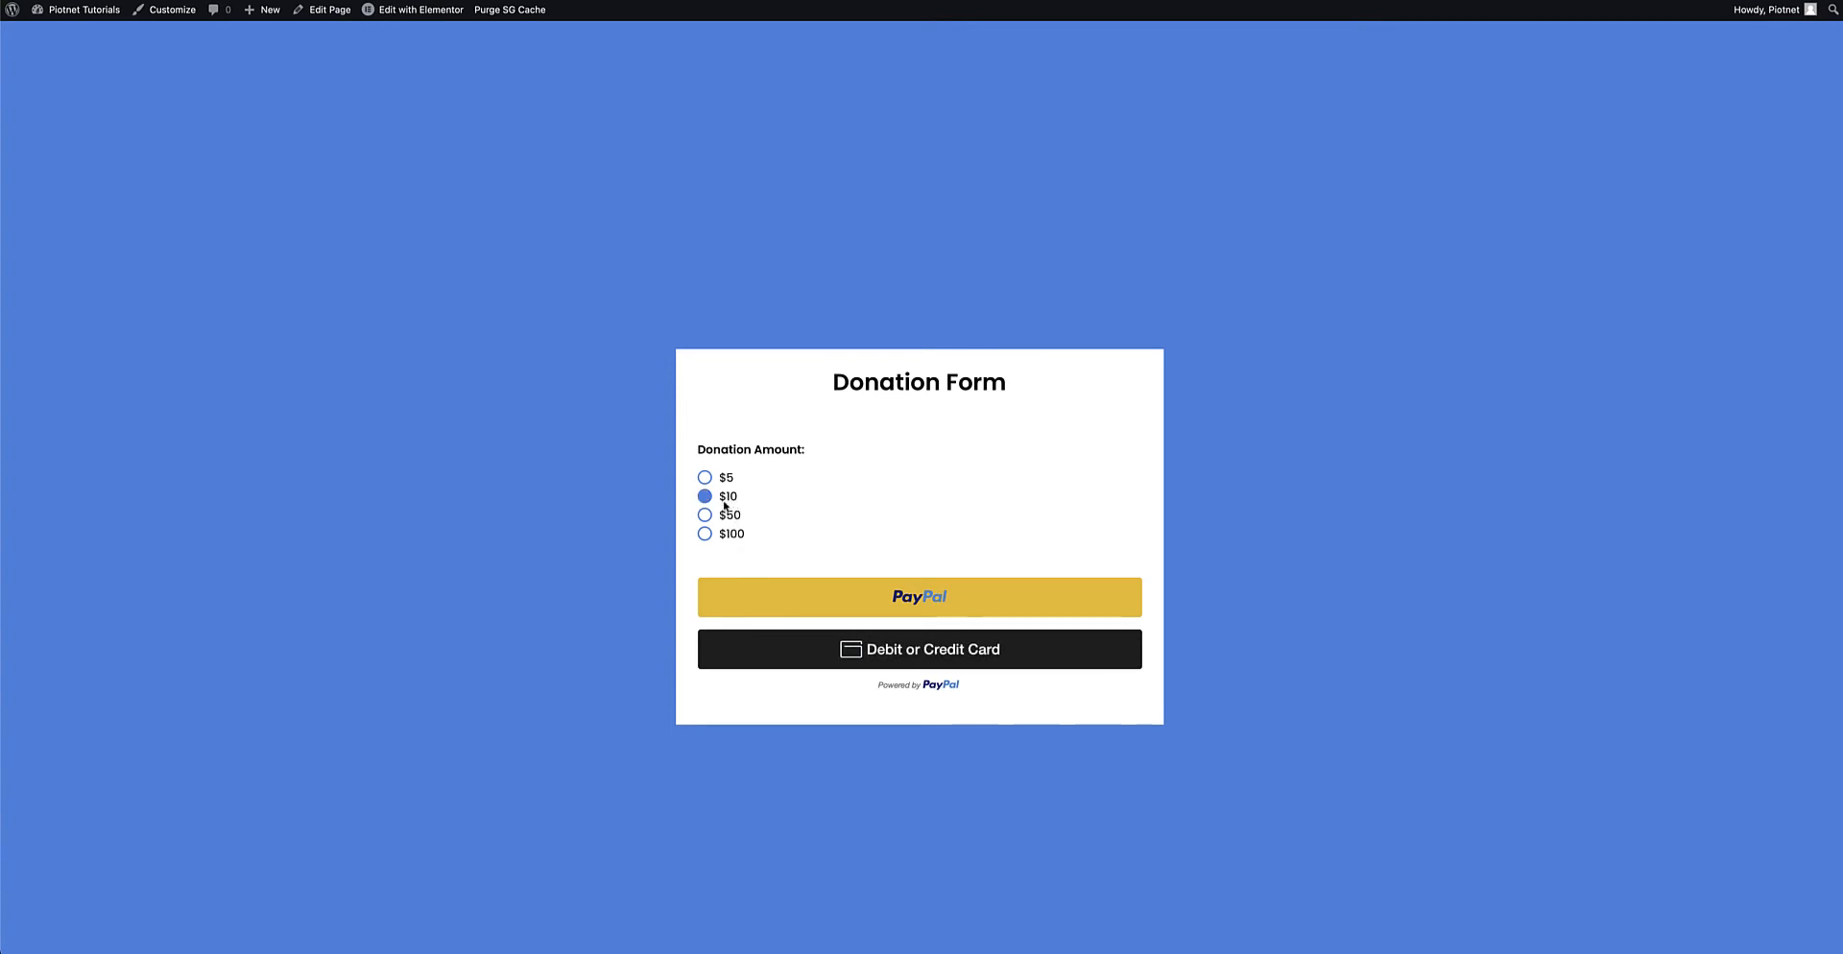
pyautogui.click(920, 597)
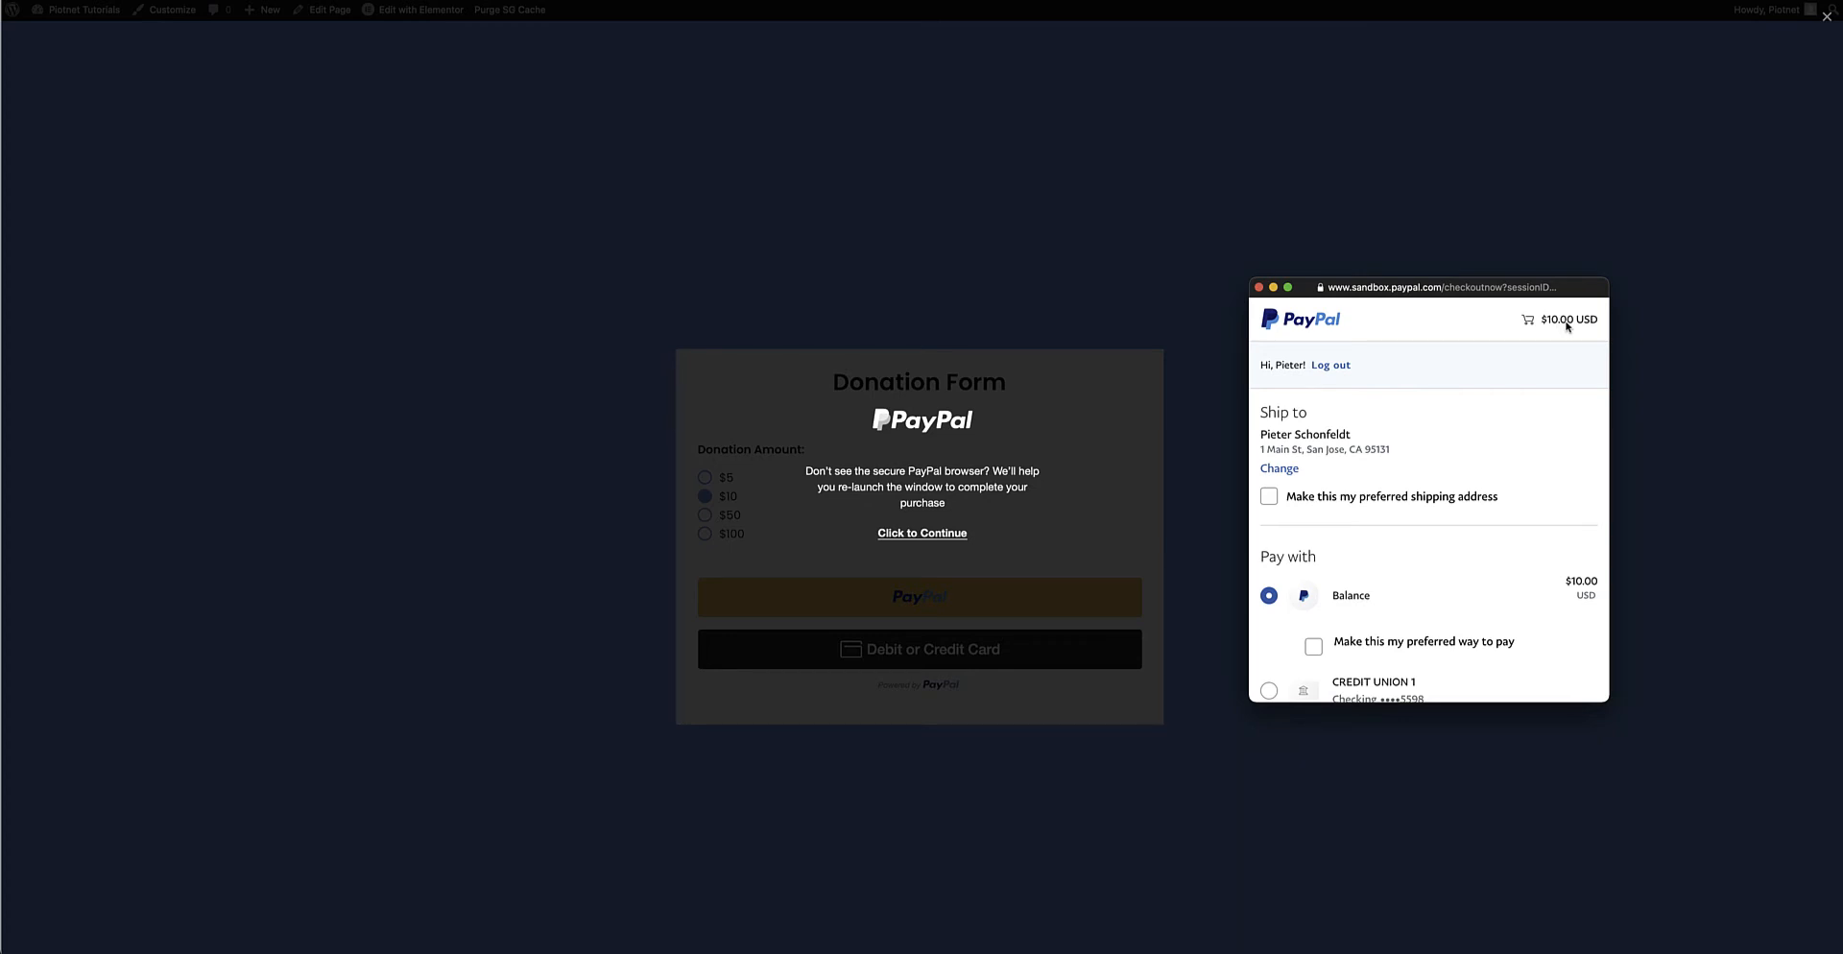
pyautogui.click(1258, 287)
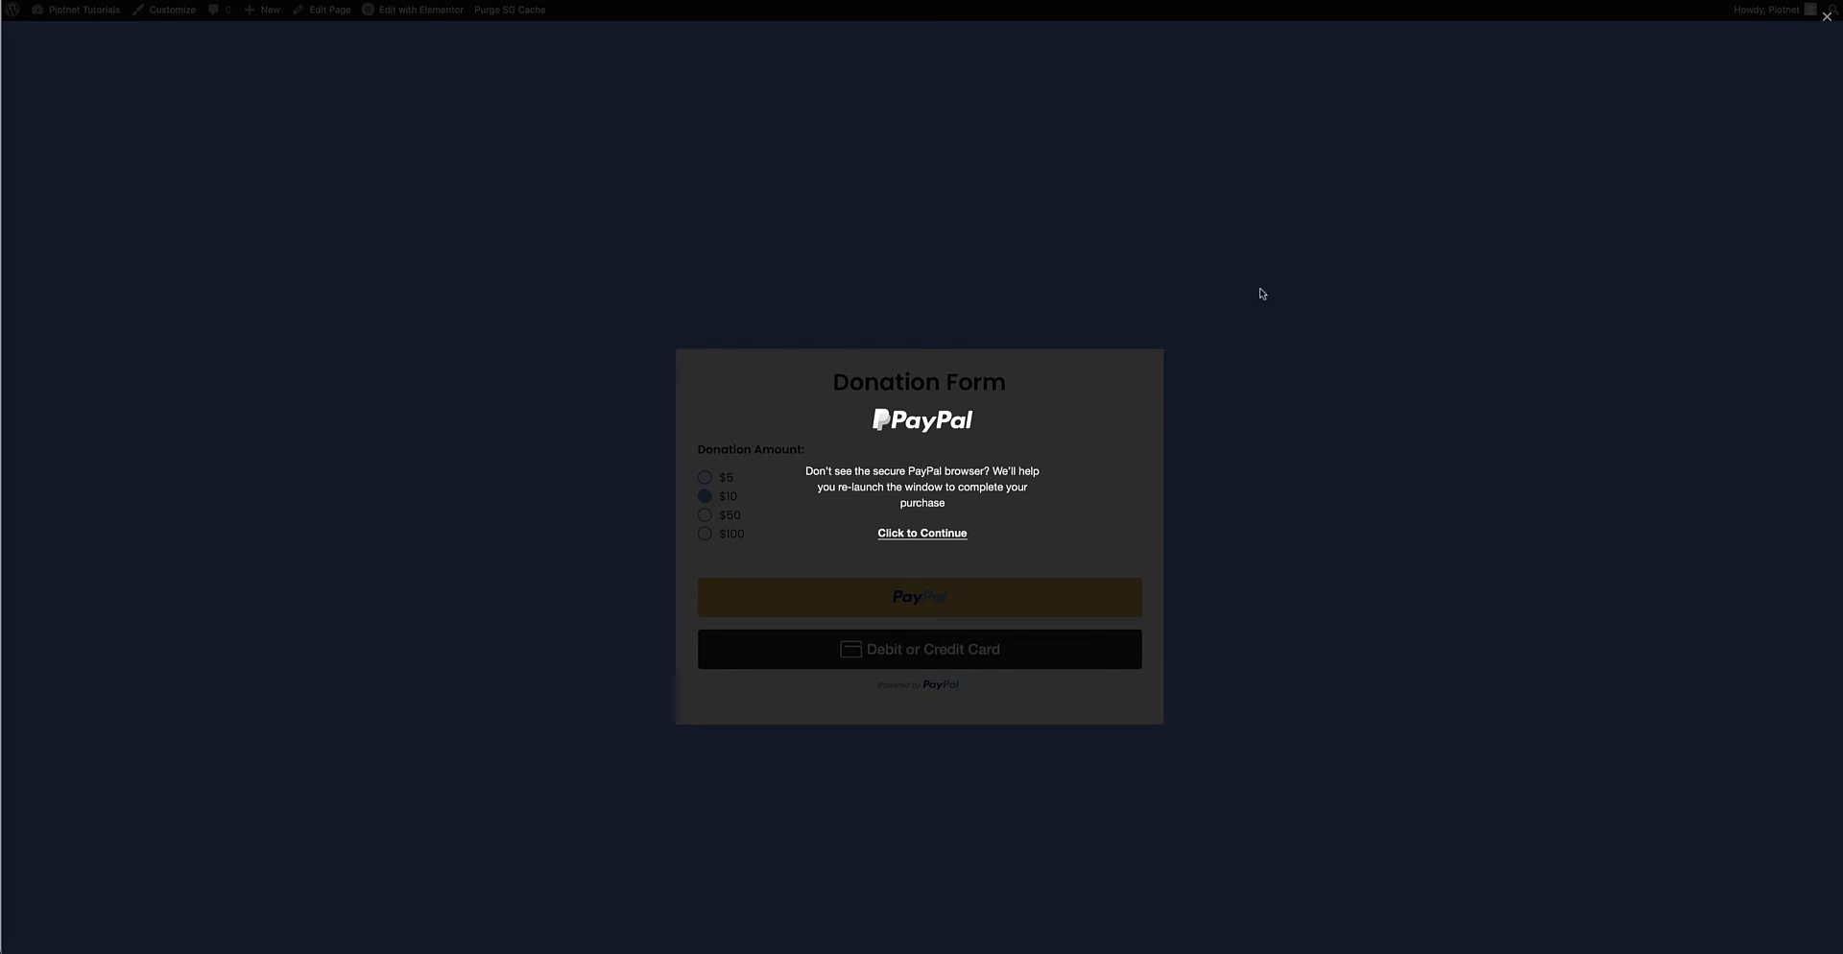
pyautogui.click(731, 536)
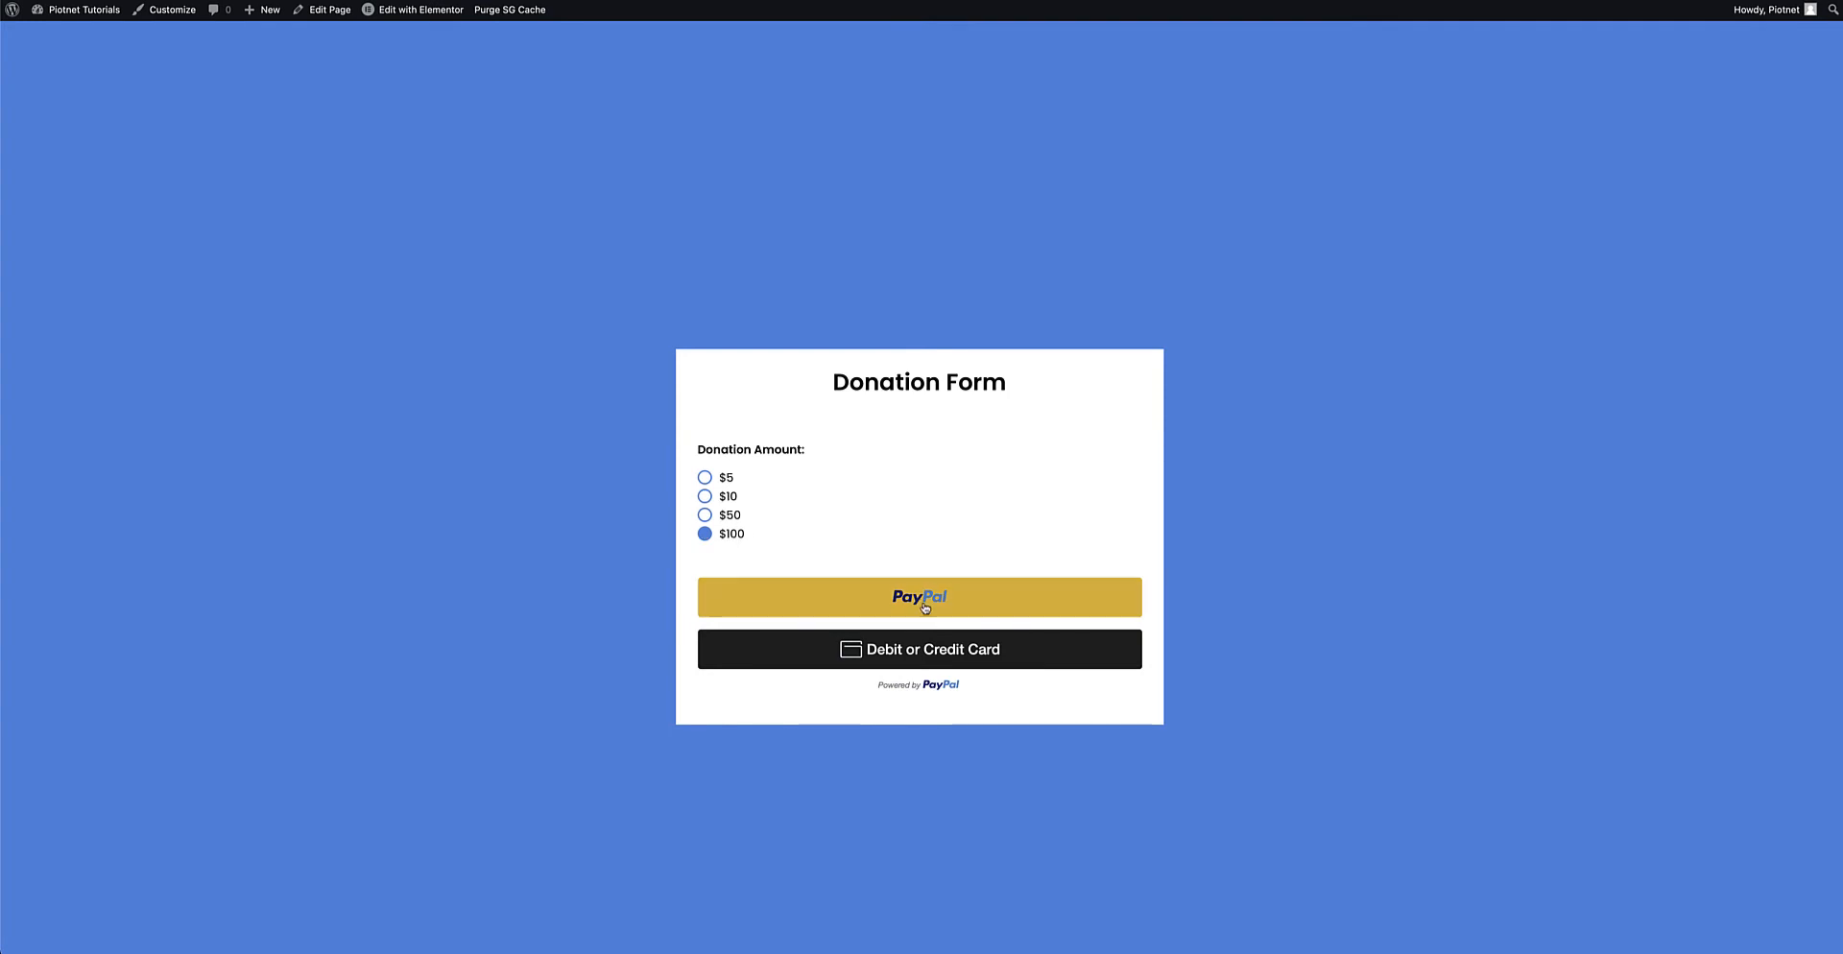
# Pay the $100.00 donation with the PayPal sandbox balance via Pay Now
pyautogui.moveTo(1842, 252); pyautogui.dragTo(1645, 270)
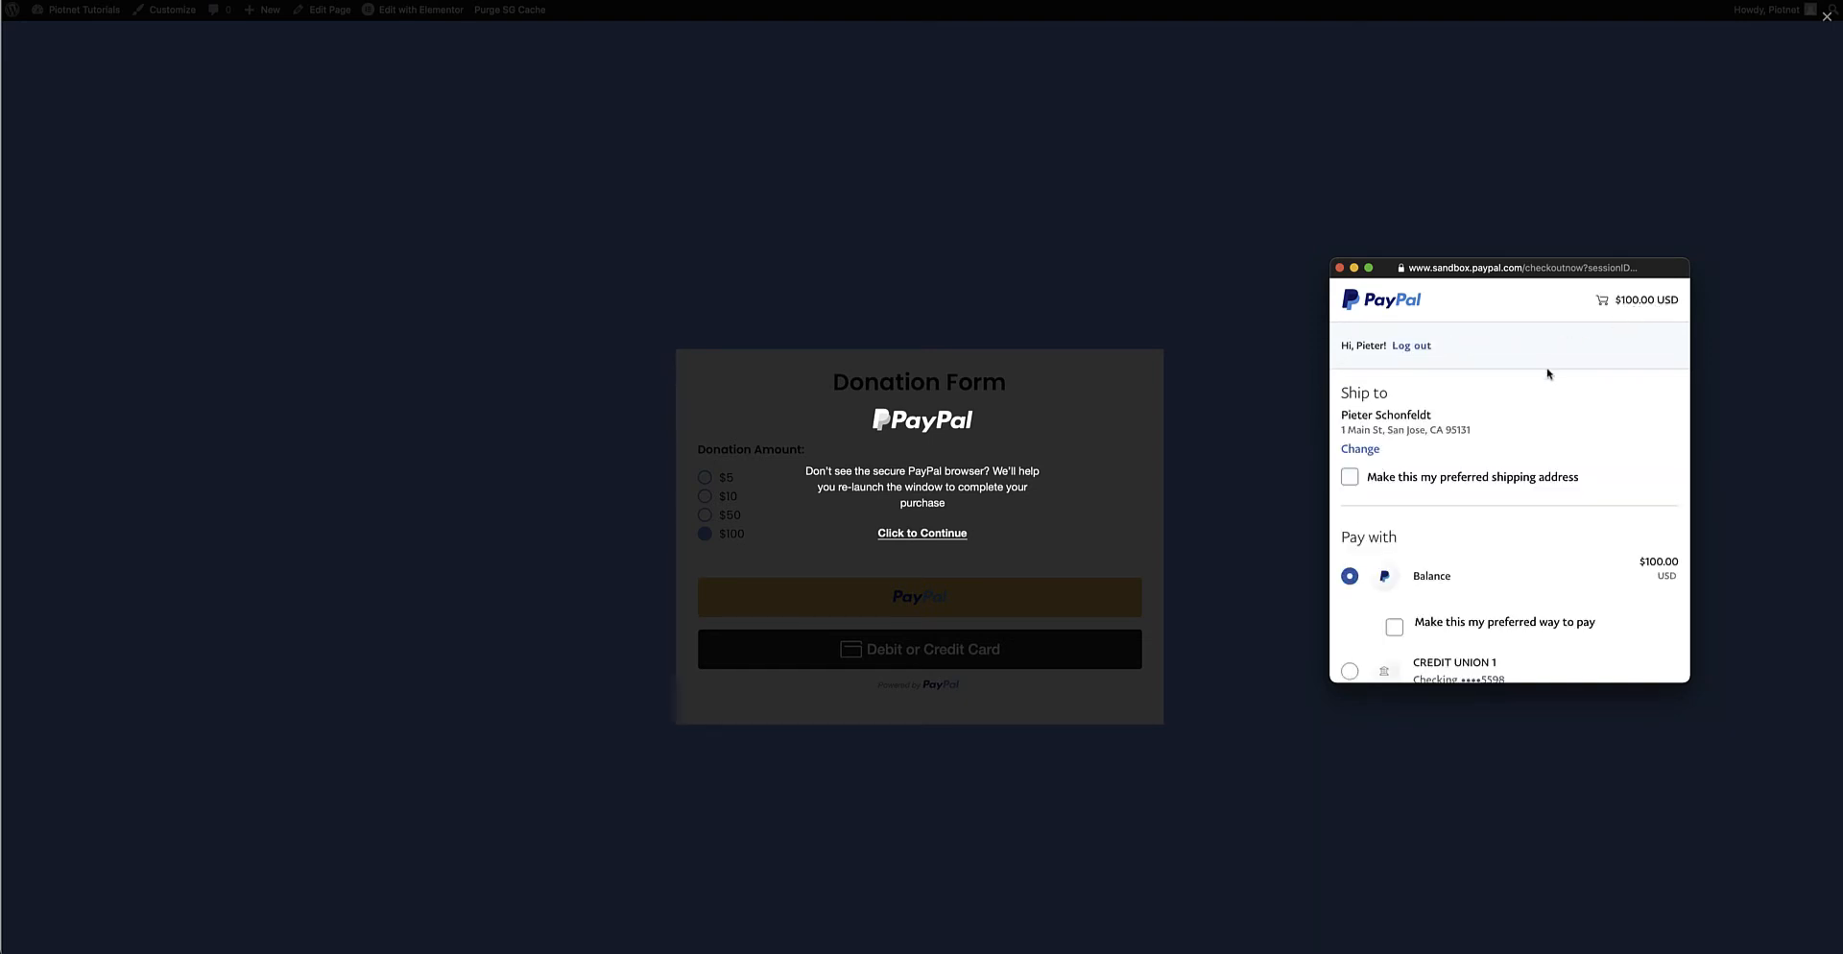
pyautogui.scroll(-3, 1546, 376)
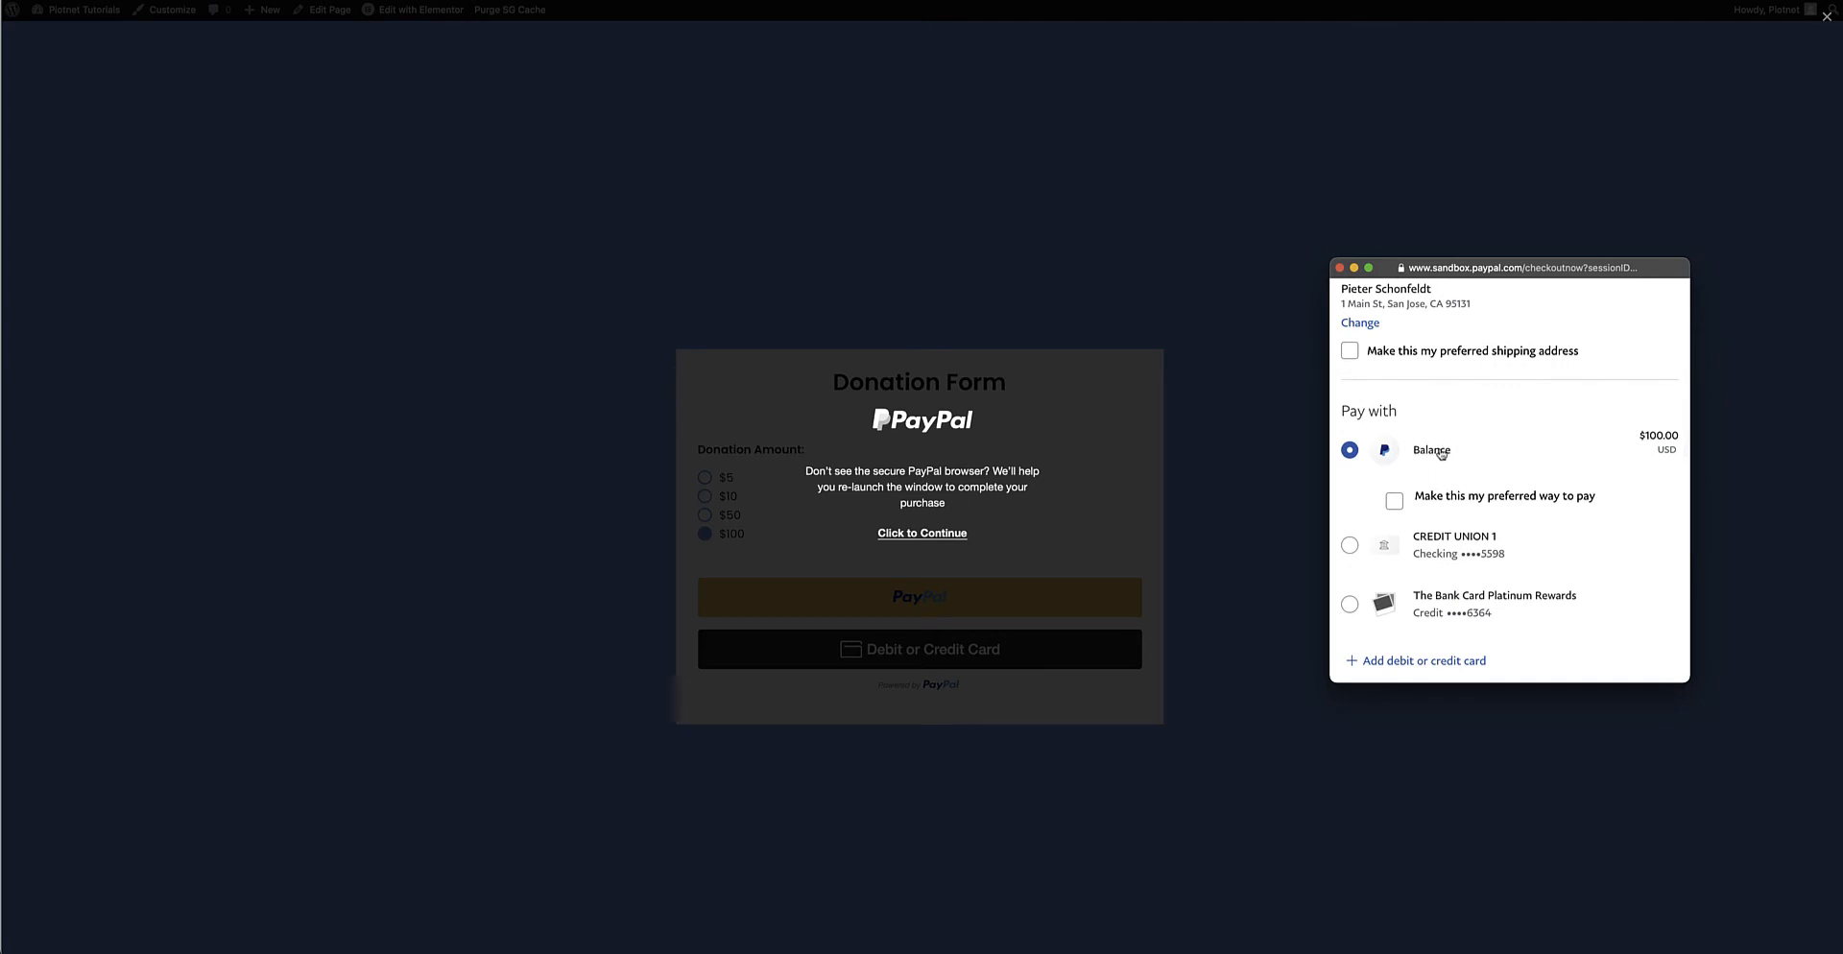
pyautogui.scroll(-3, 1511, 462)
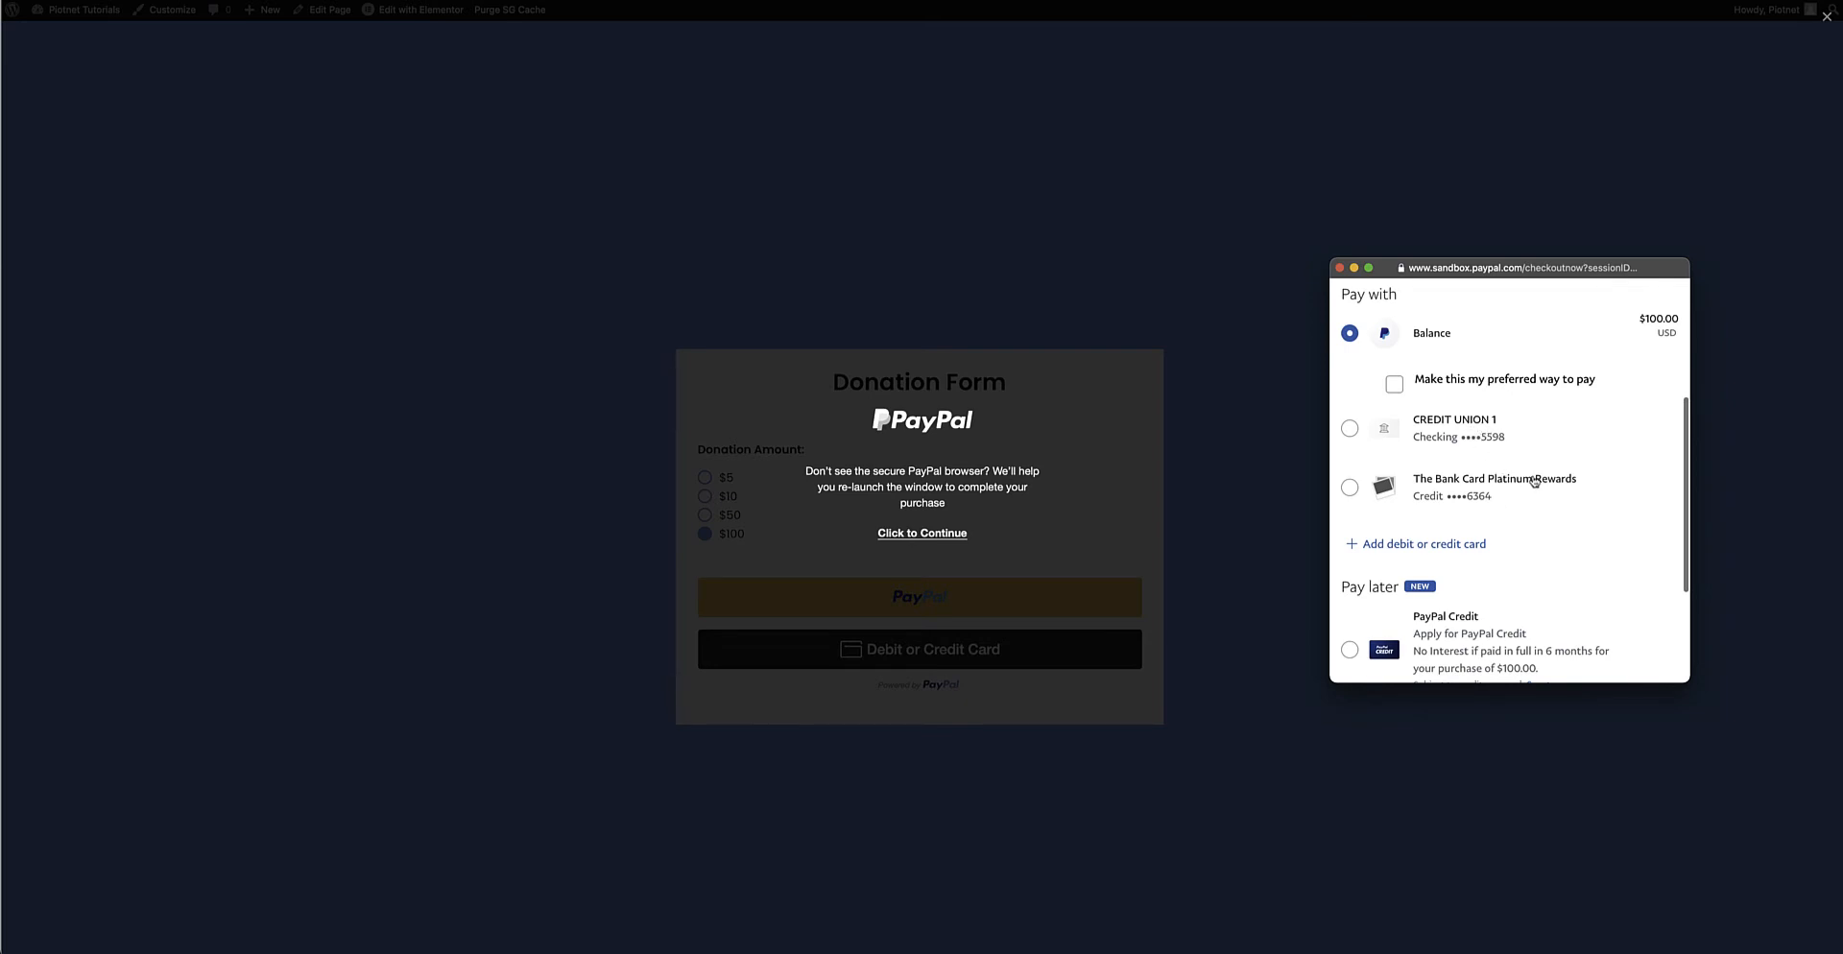
pyautogui.scroll(-2, 1535, 482)
pyautogui.scroll(-2, 1534, 482)
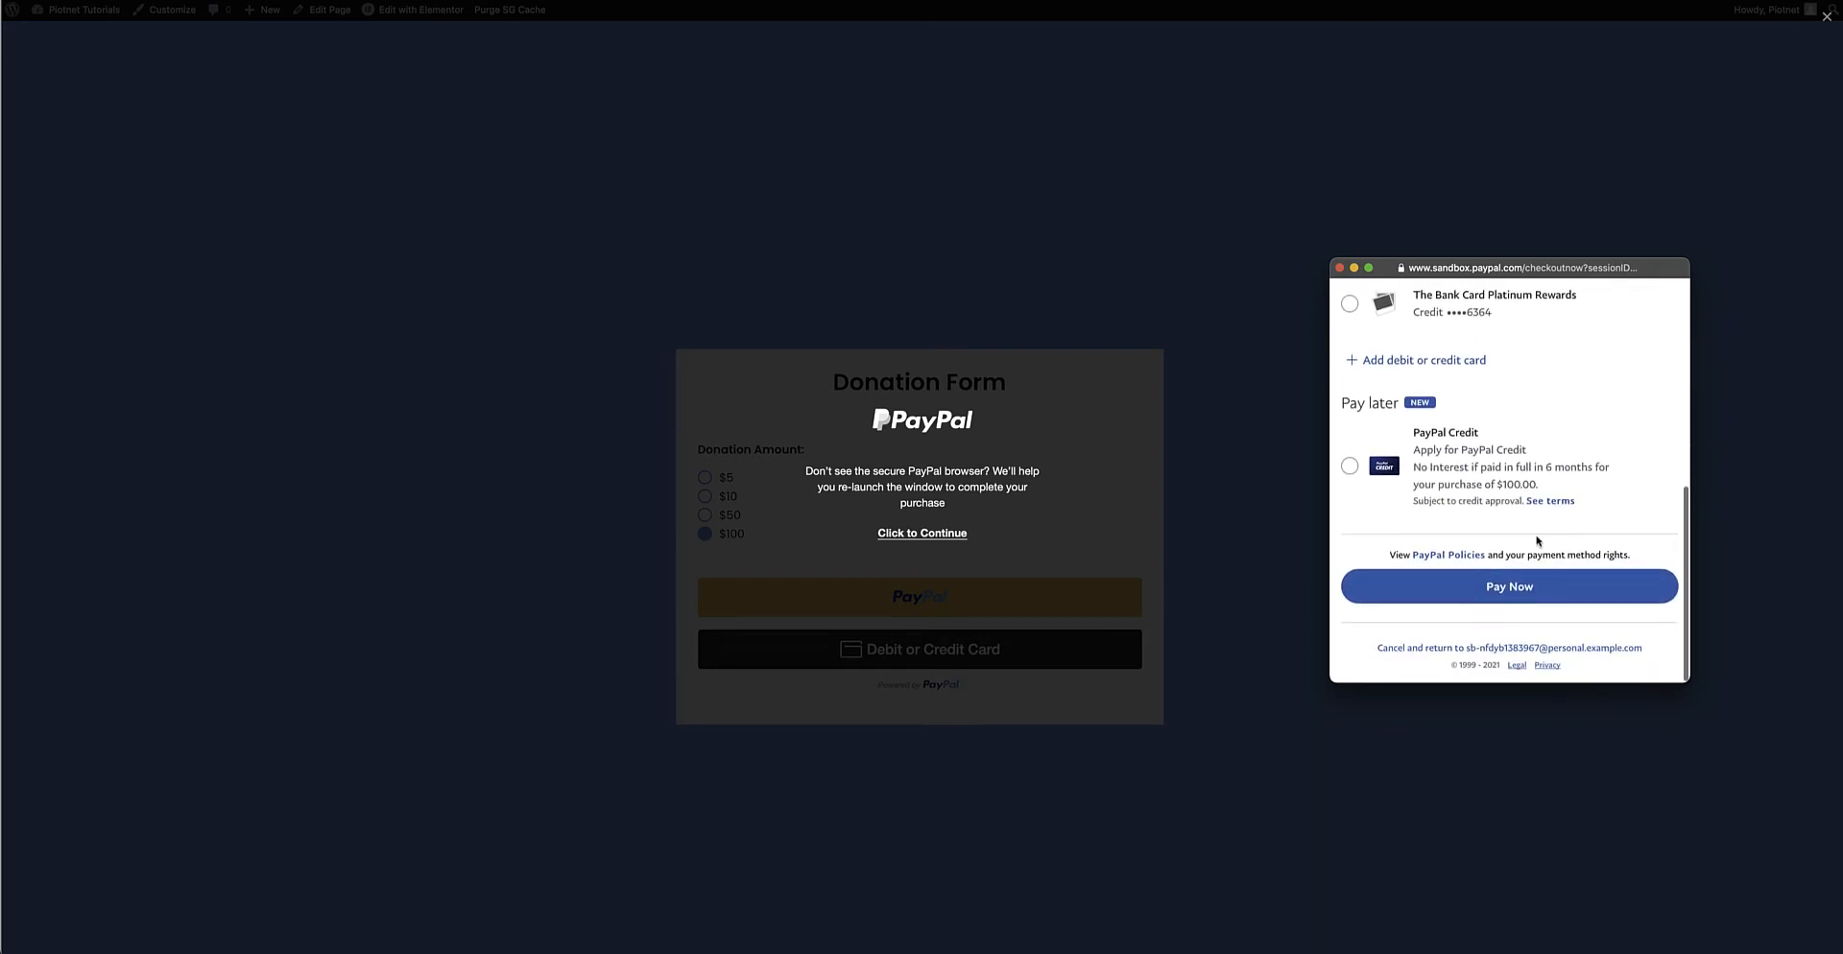
pyautogui.click(1513, 592)
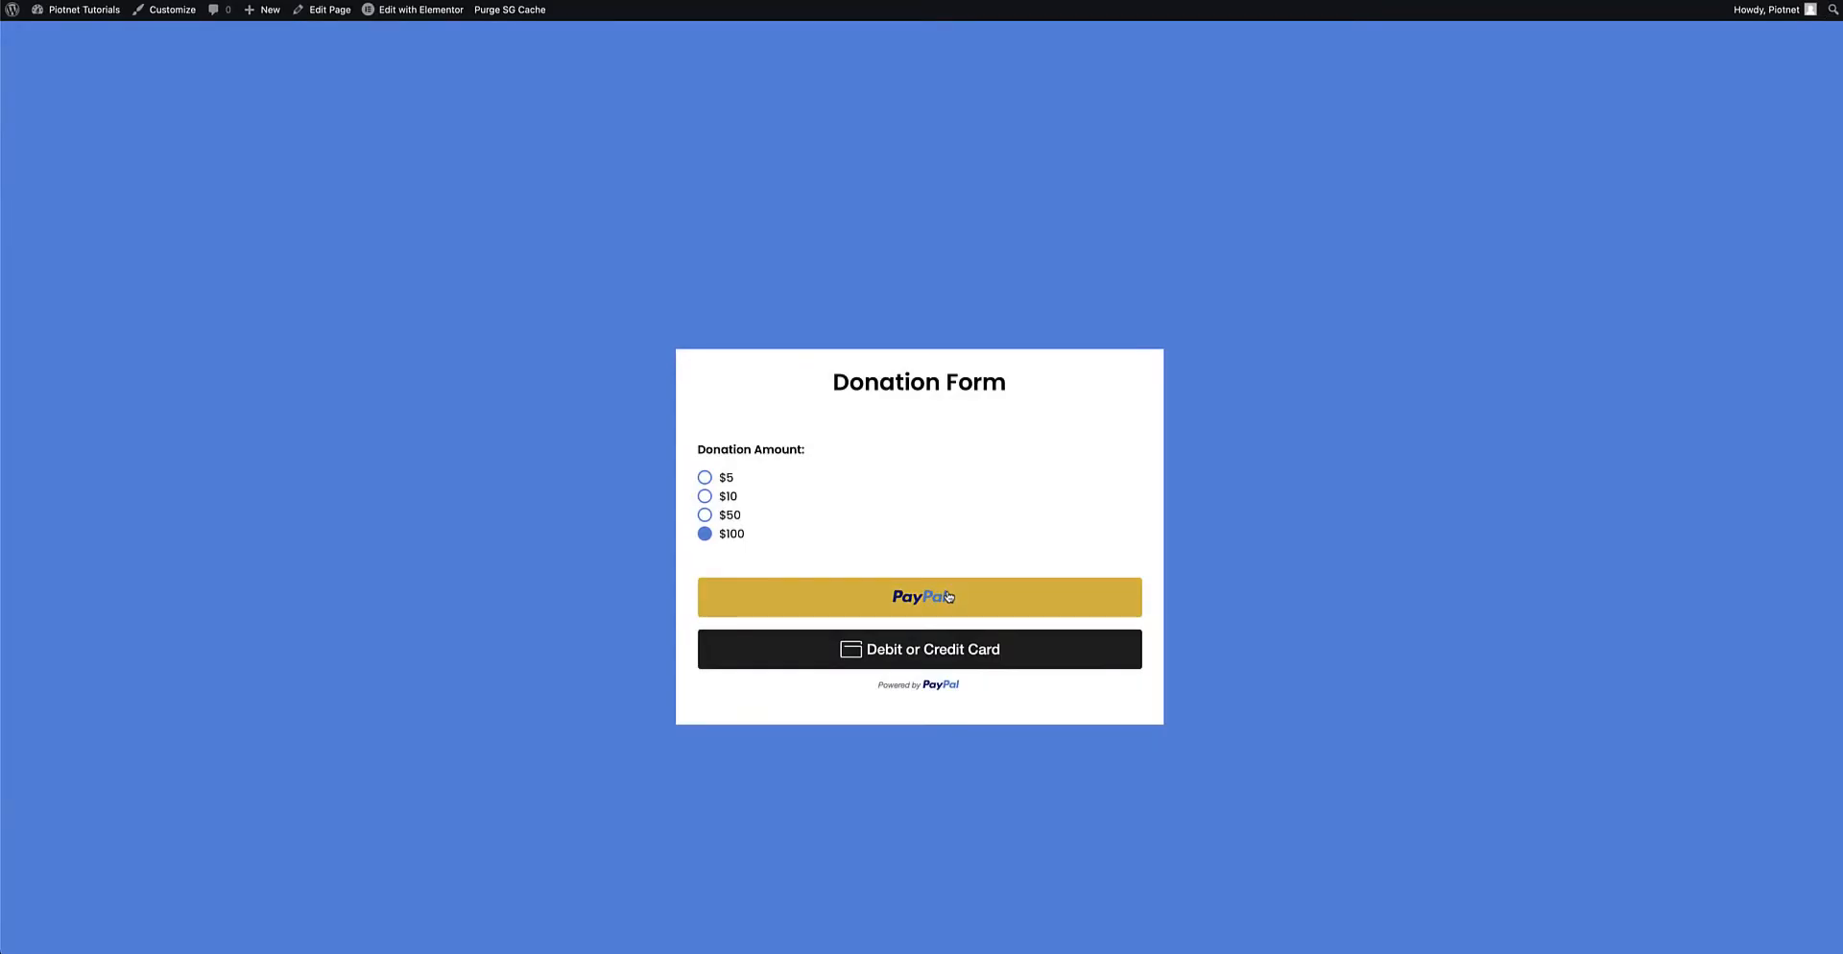
pyautogui.scroll(-2, 1000, 601)
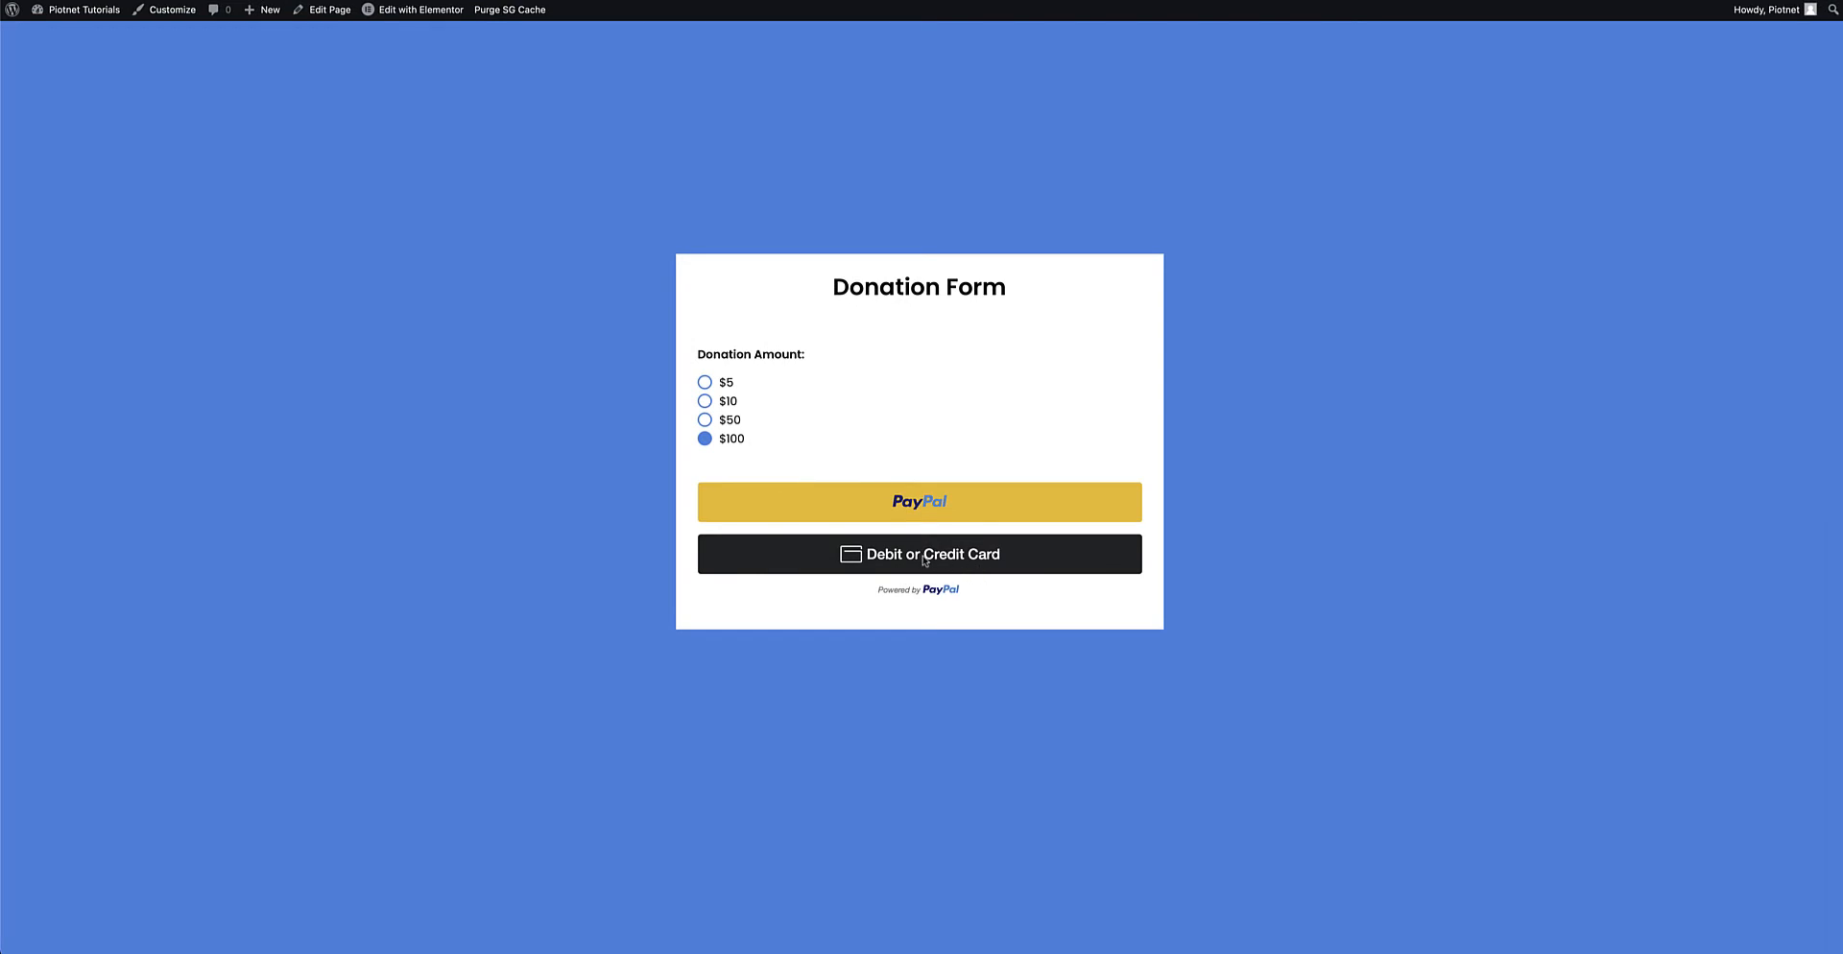
# Scroll through the PayPal sandbox guest checkout for the $100 donation
pyautogui.moveTo(1835, 276); pyautogui.dragTo(1380, 269)
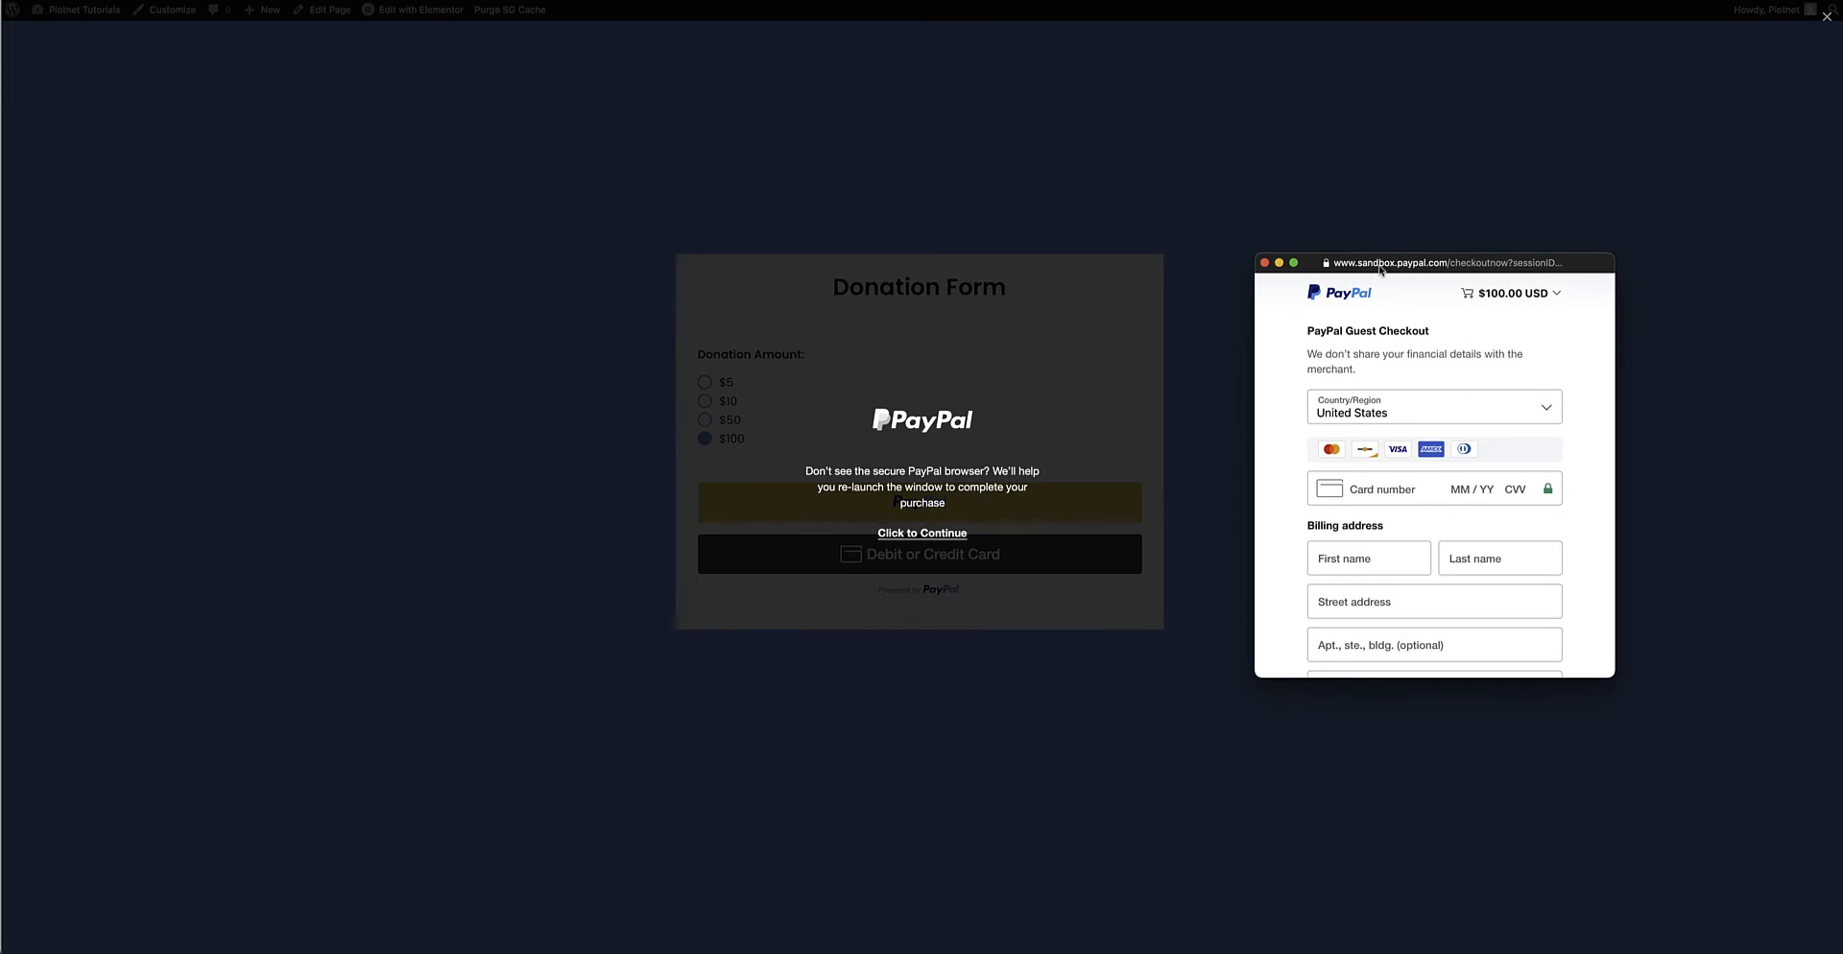
pyautogui.scroll(-2, 1433, 344)
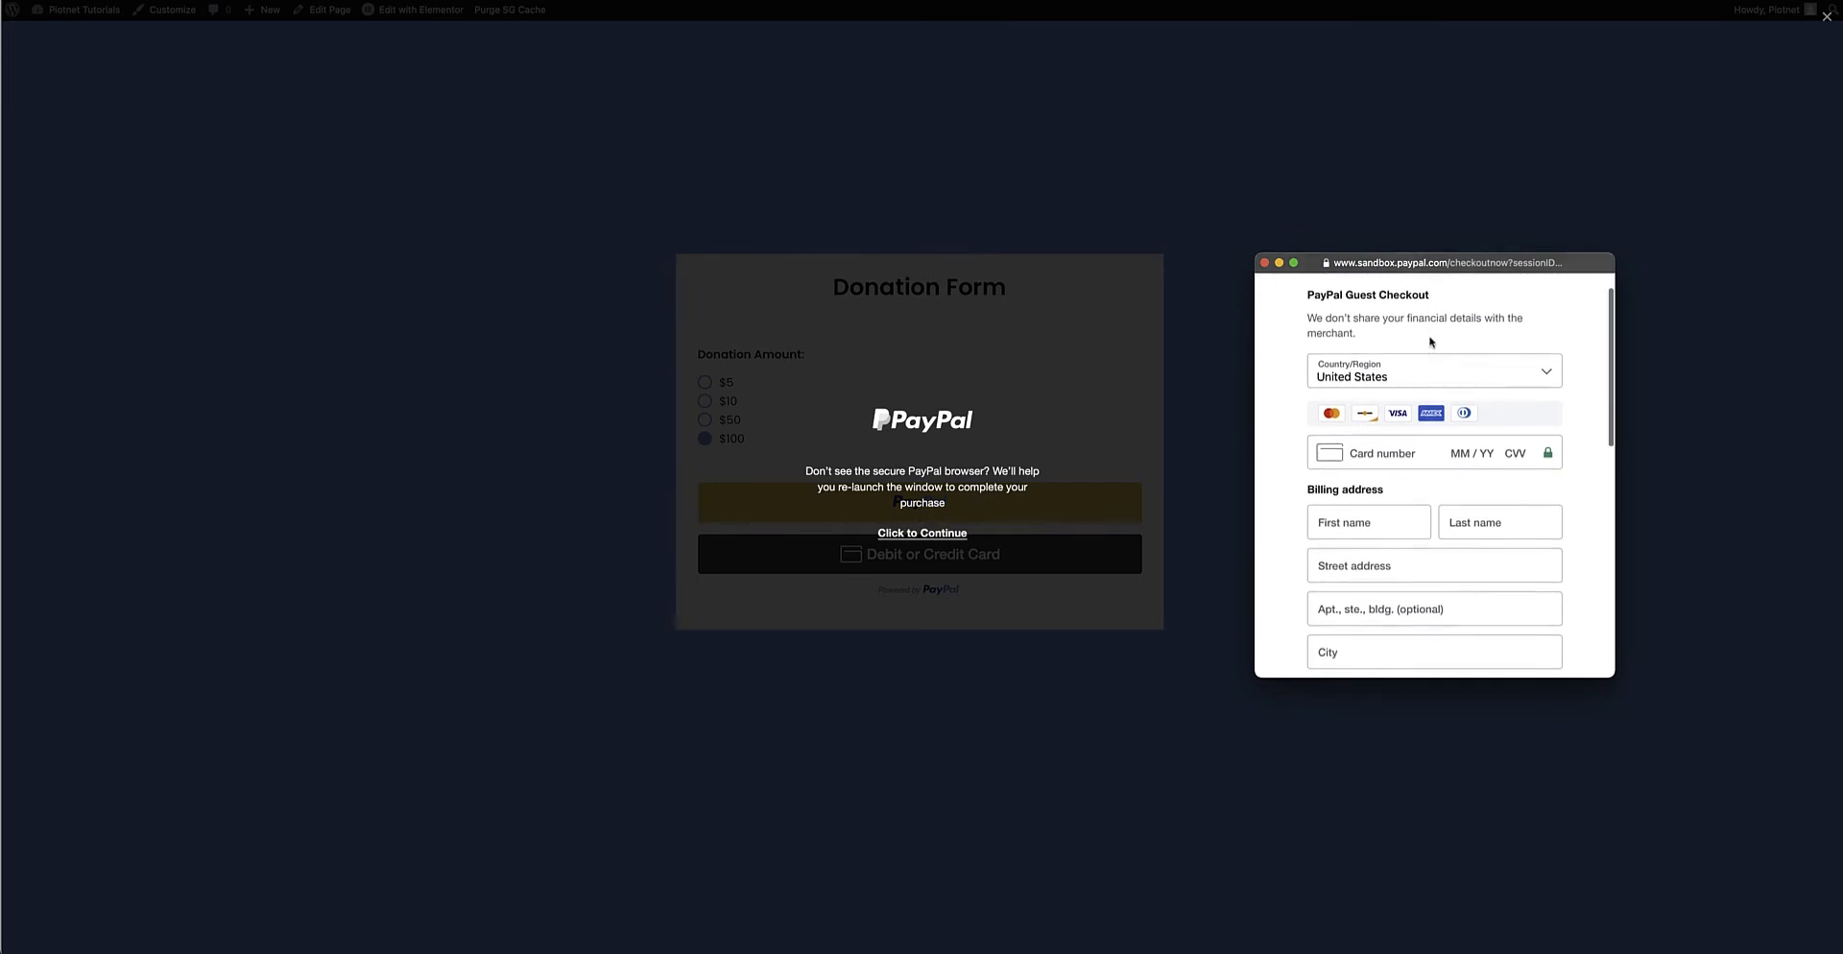
pyautogui.scroll(-3, 1409, 470)
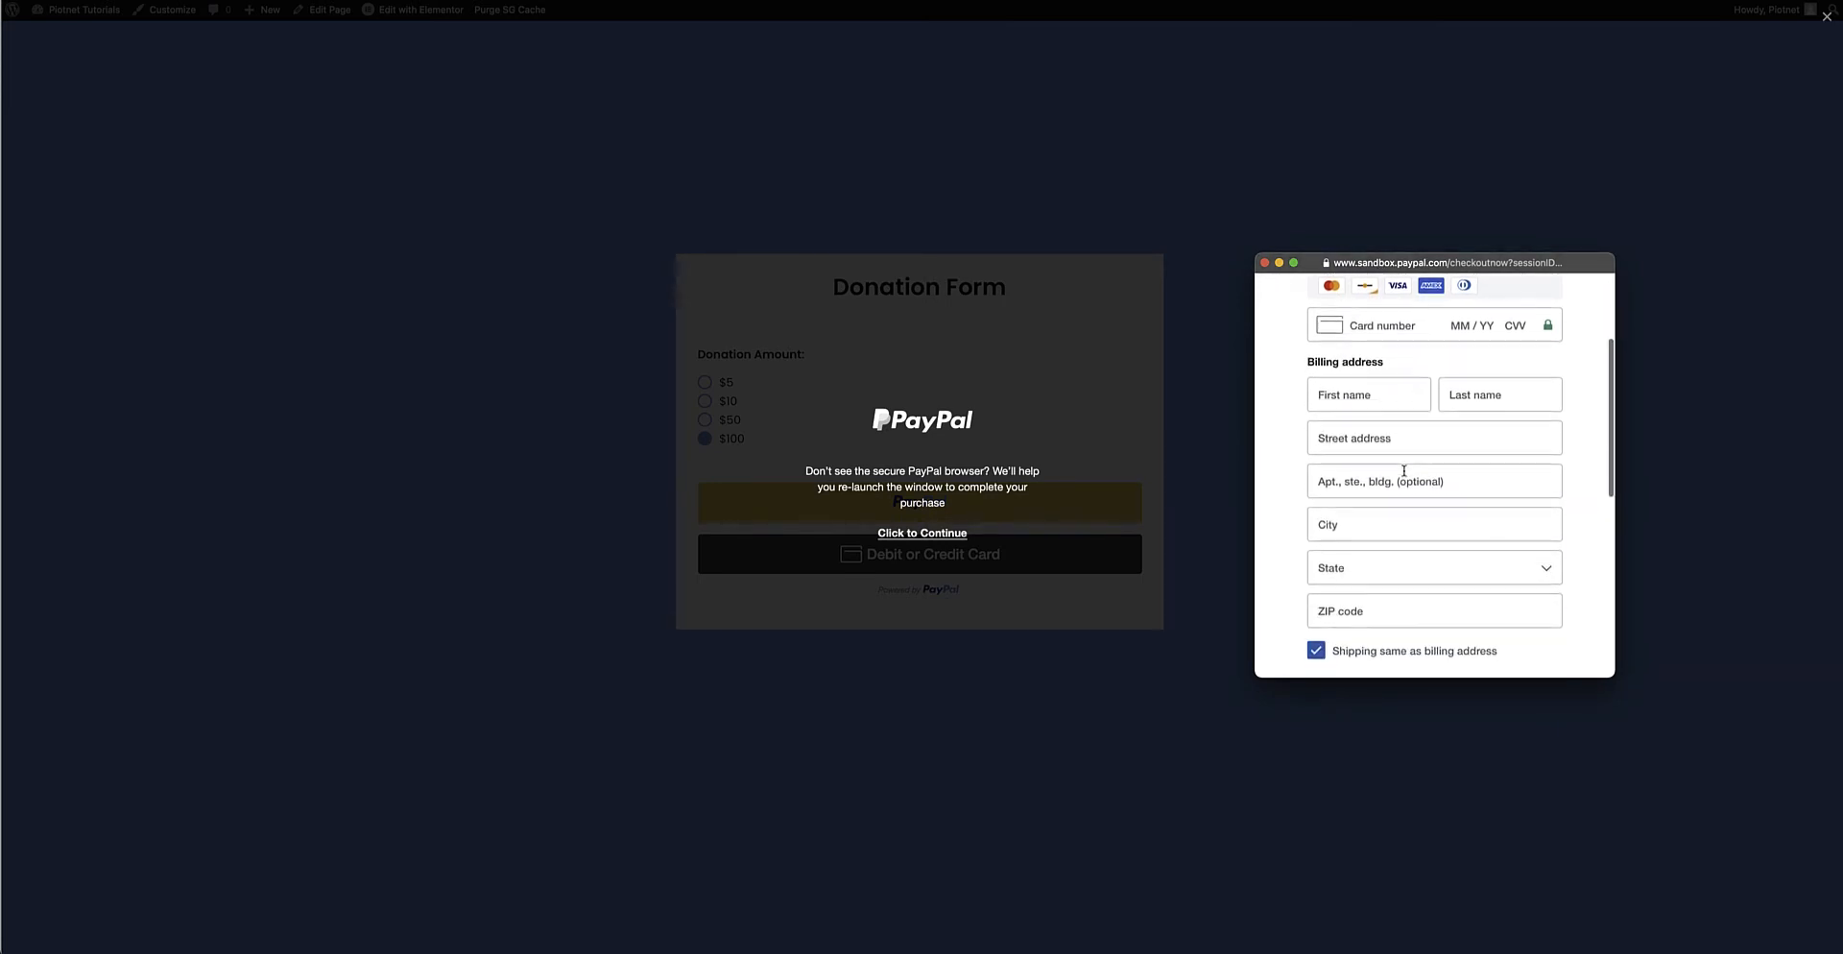
pyautogui.scroll(4, 1407, 472)
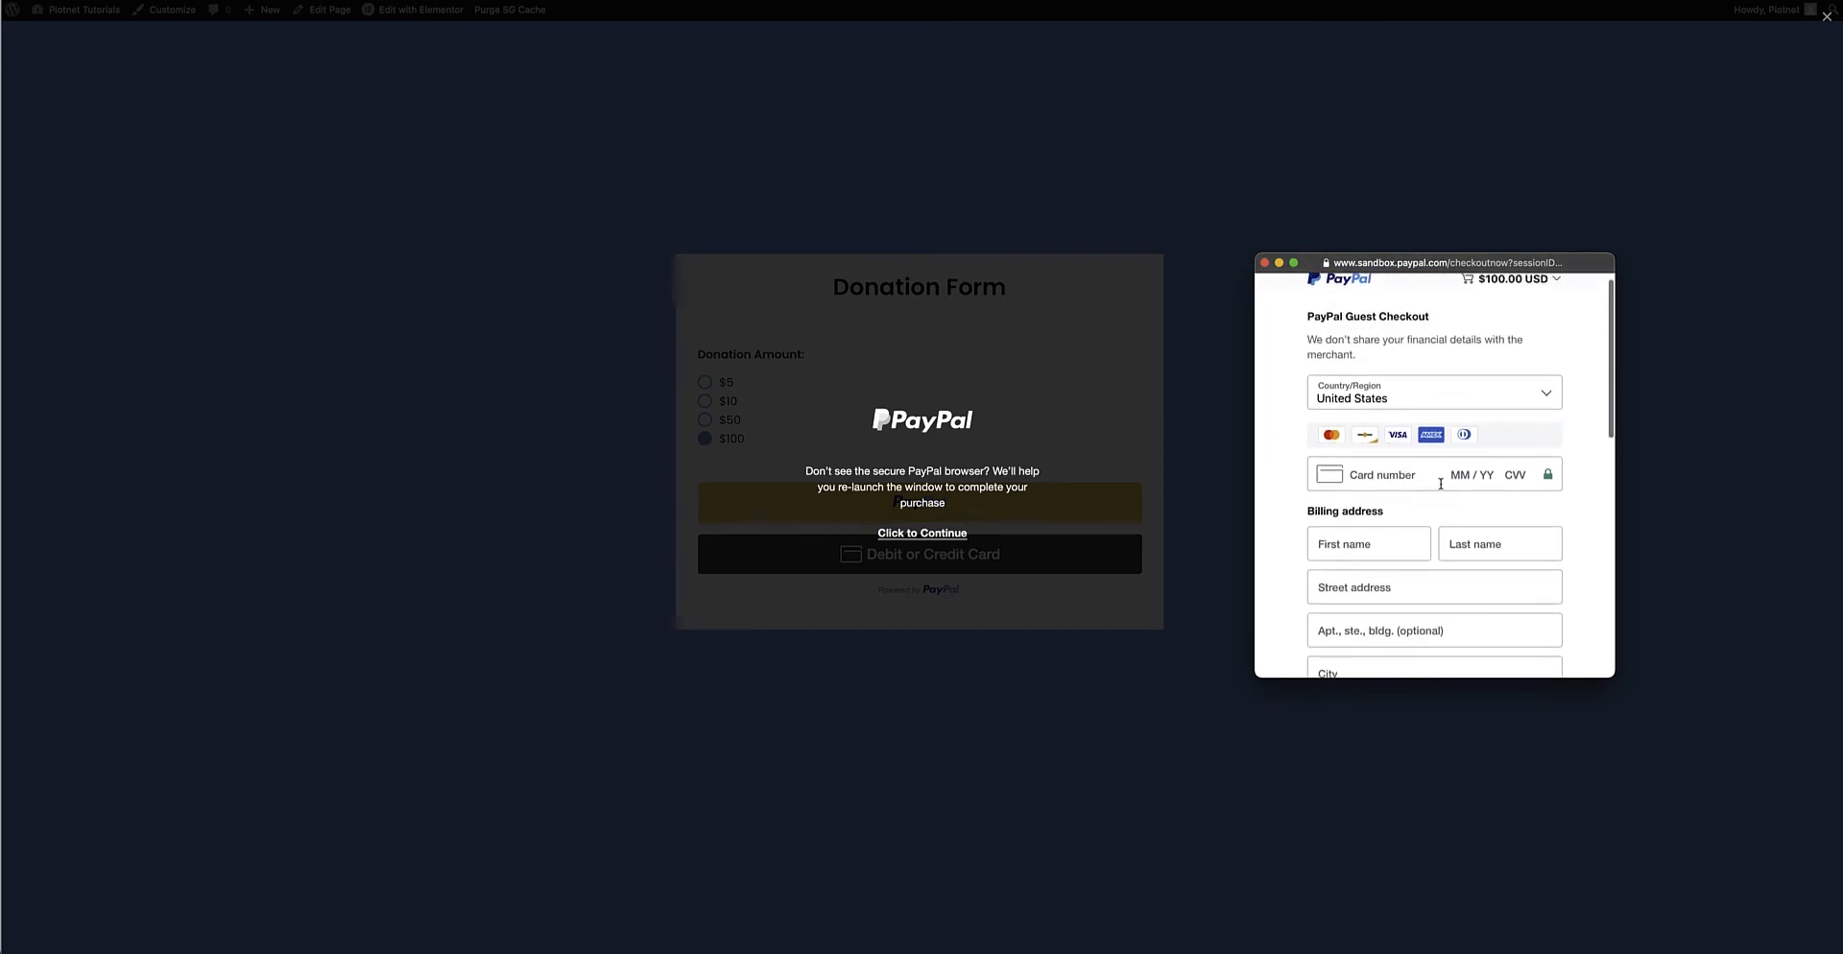
pyautogui.scroll(-4, 1450, 437)
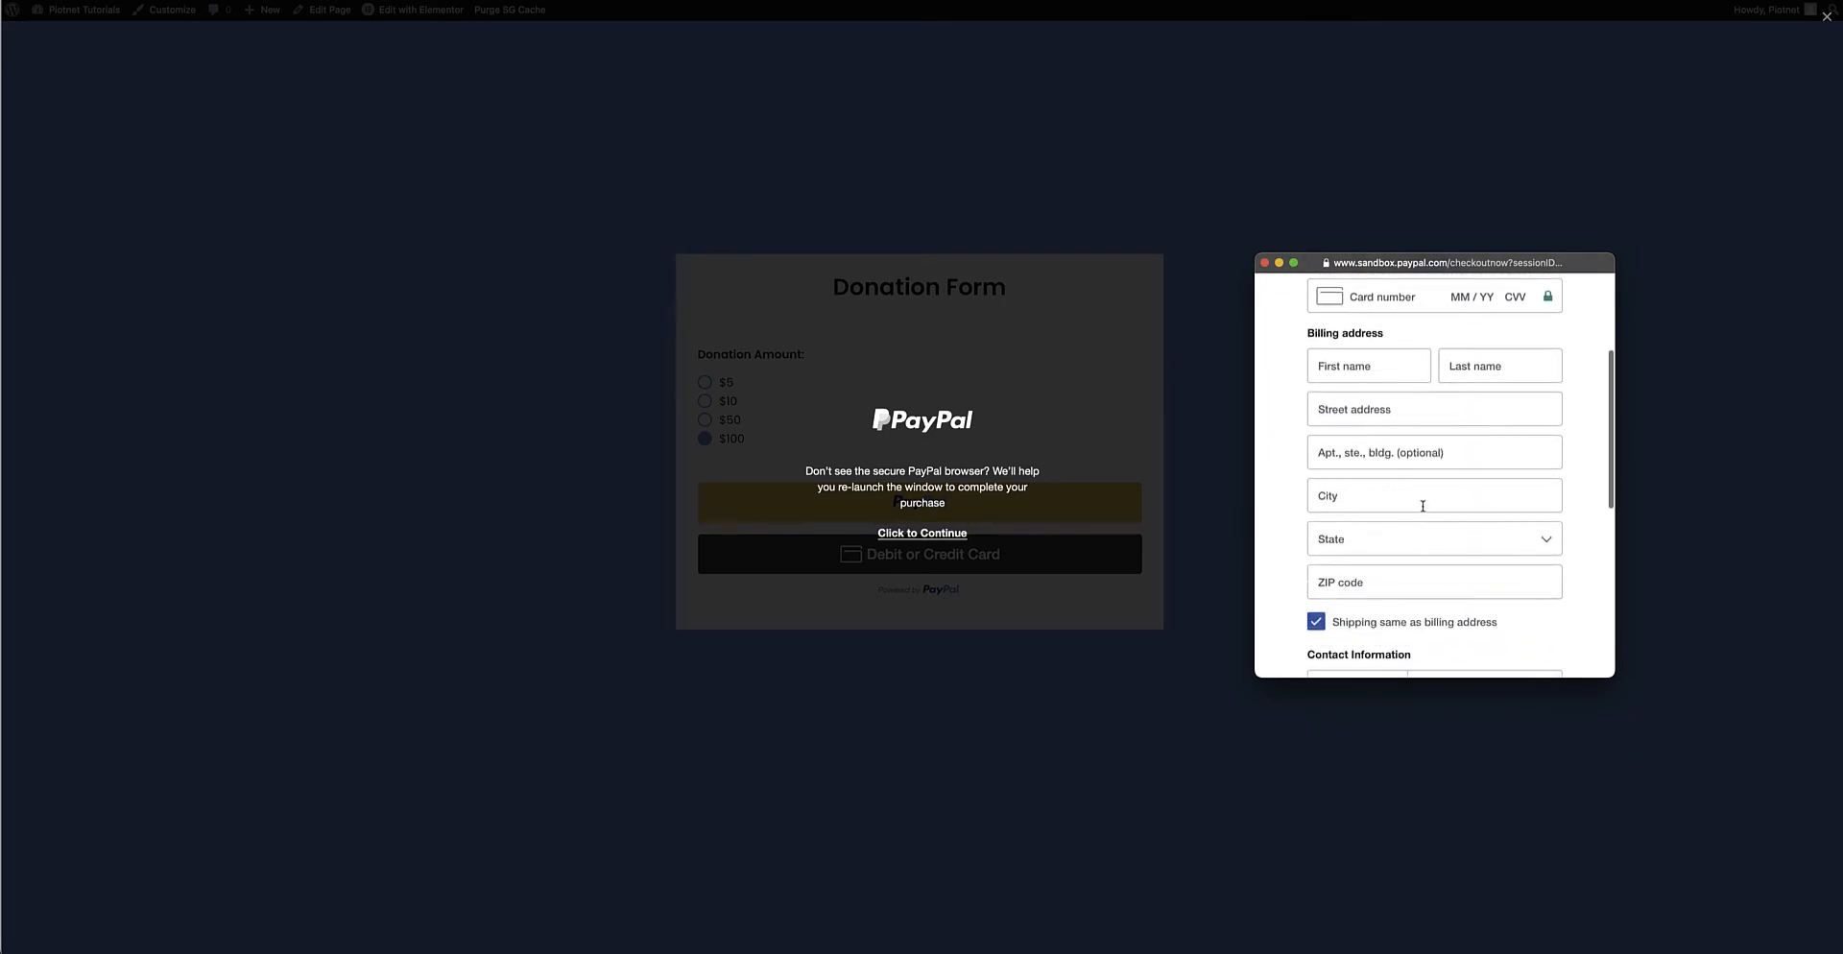
pyautogui.scroll(-4, 1422, 505)
pyautogui.scroll(-4, 1444, 462)
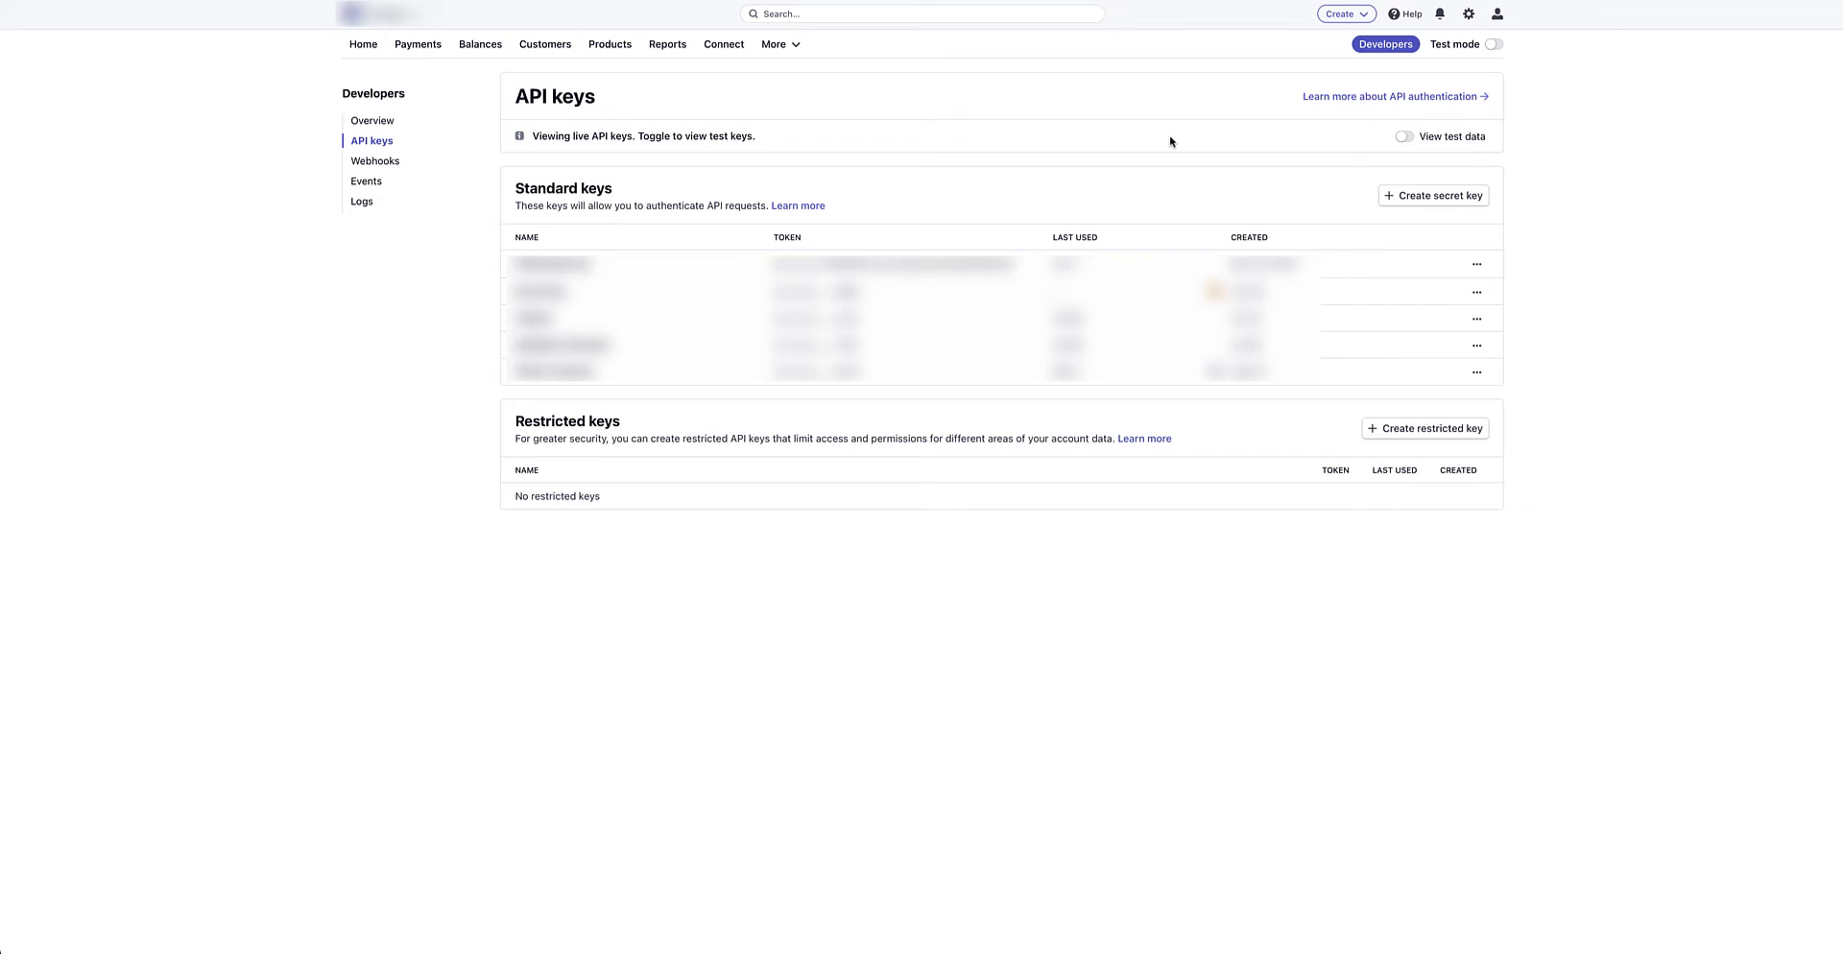
# Toggle the Stripe Dashboard to test data to reveal the test API keys
pyautogui.click(1494, 45)
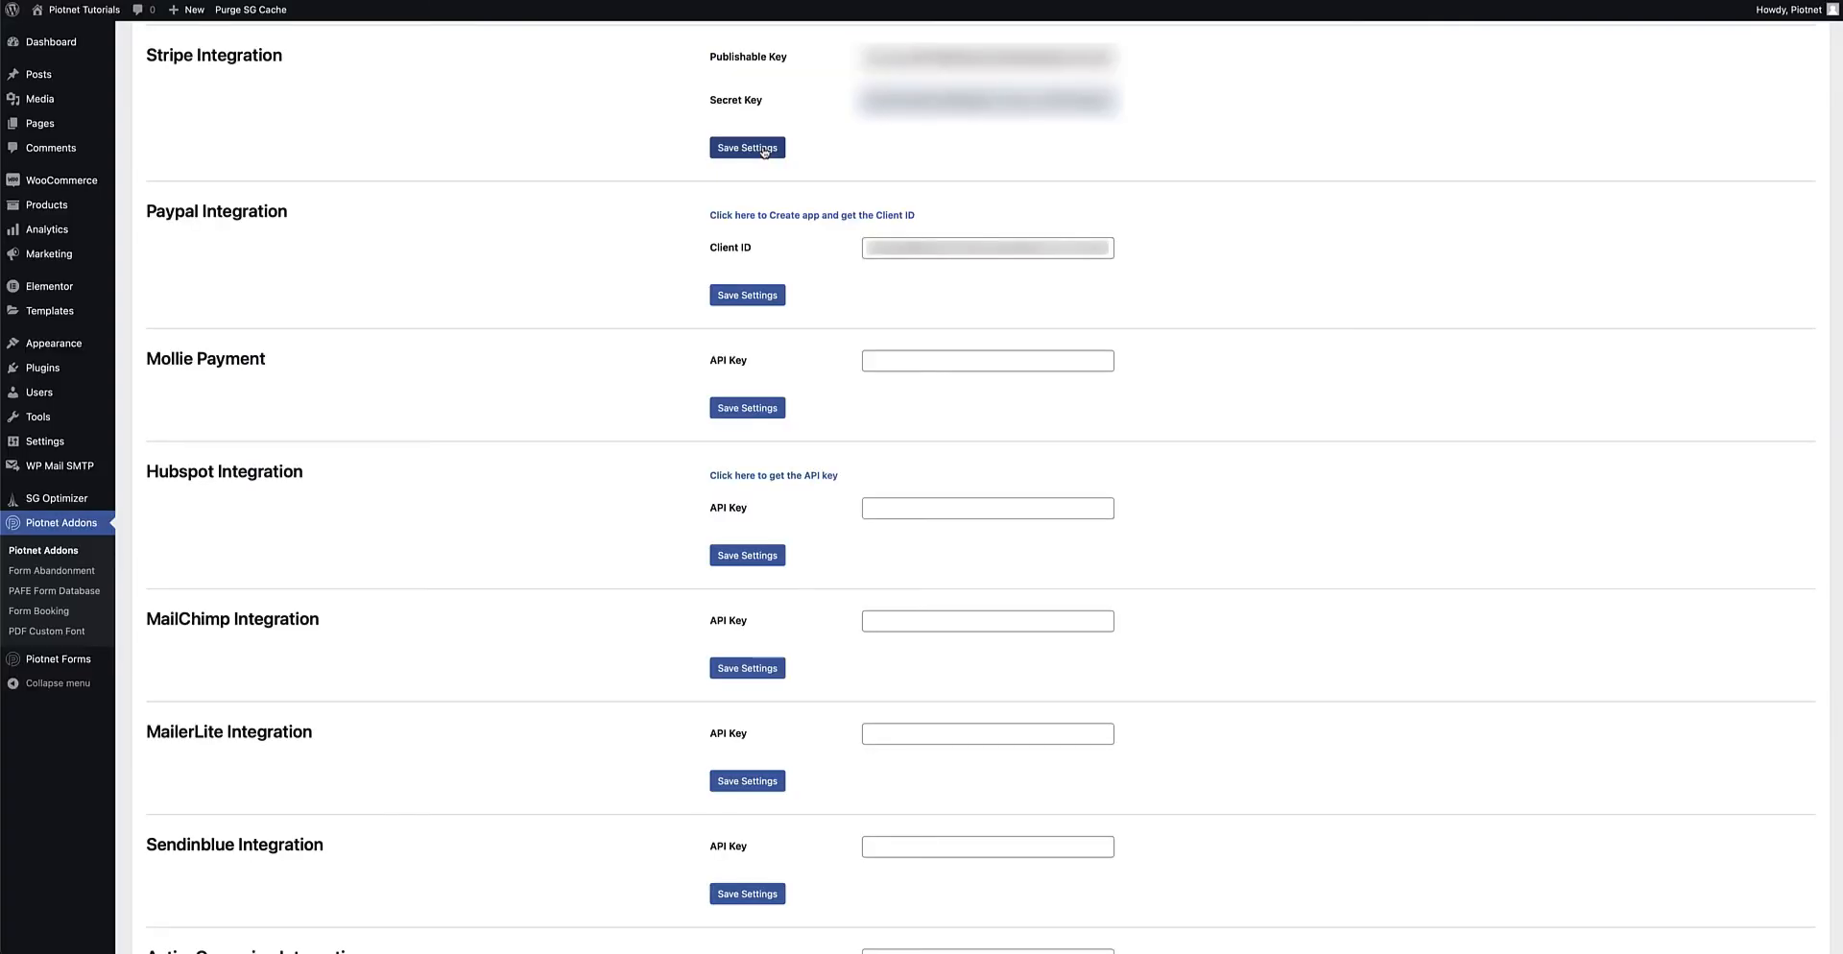
# Save the Stripe publishable and secret keys under Stripe Integration settings
pyautogui.click(765, 149)
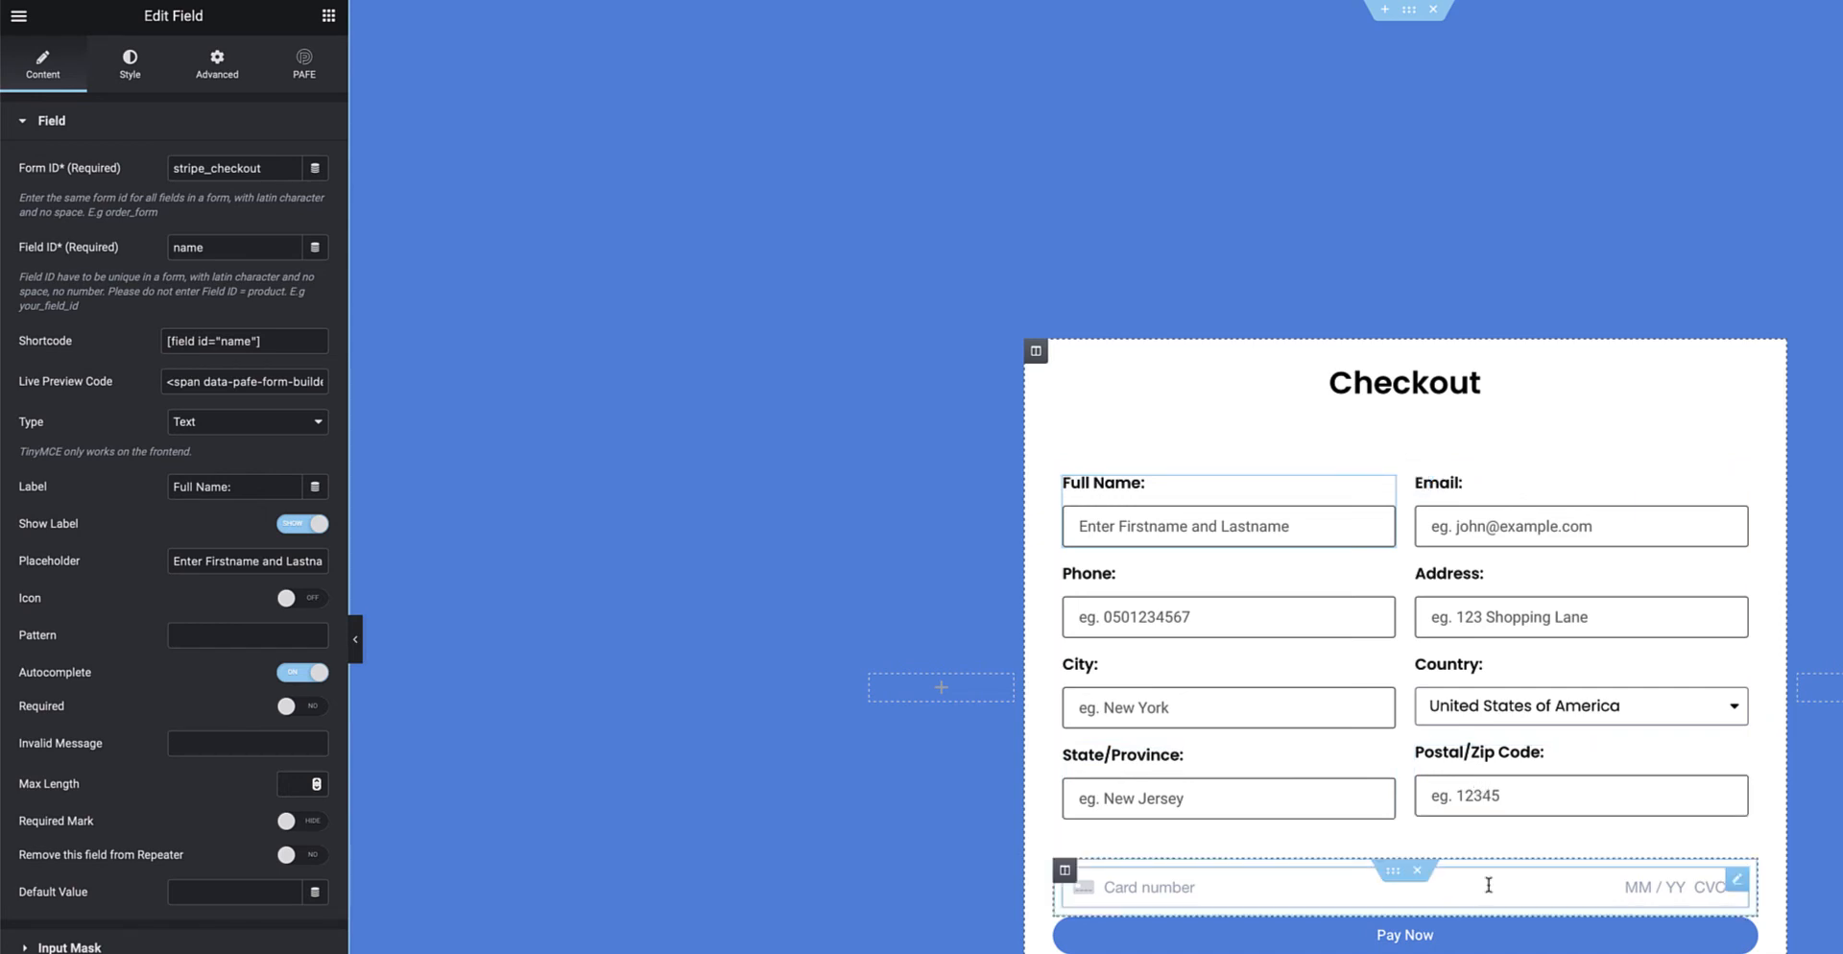
# Confirm the card field's type is Stripe Payment
pyautogui.click(1735, 885)
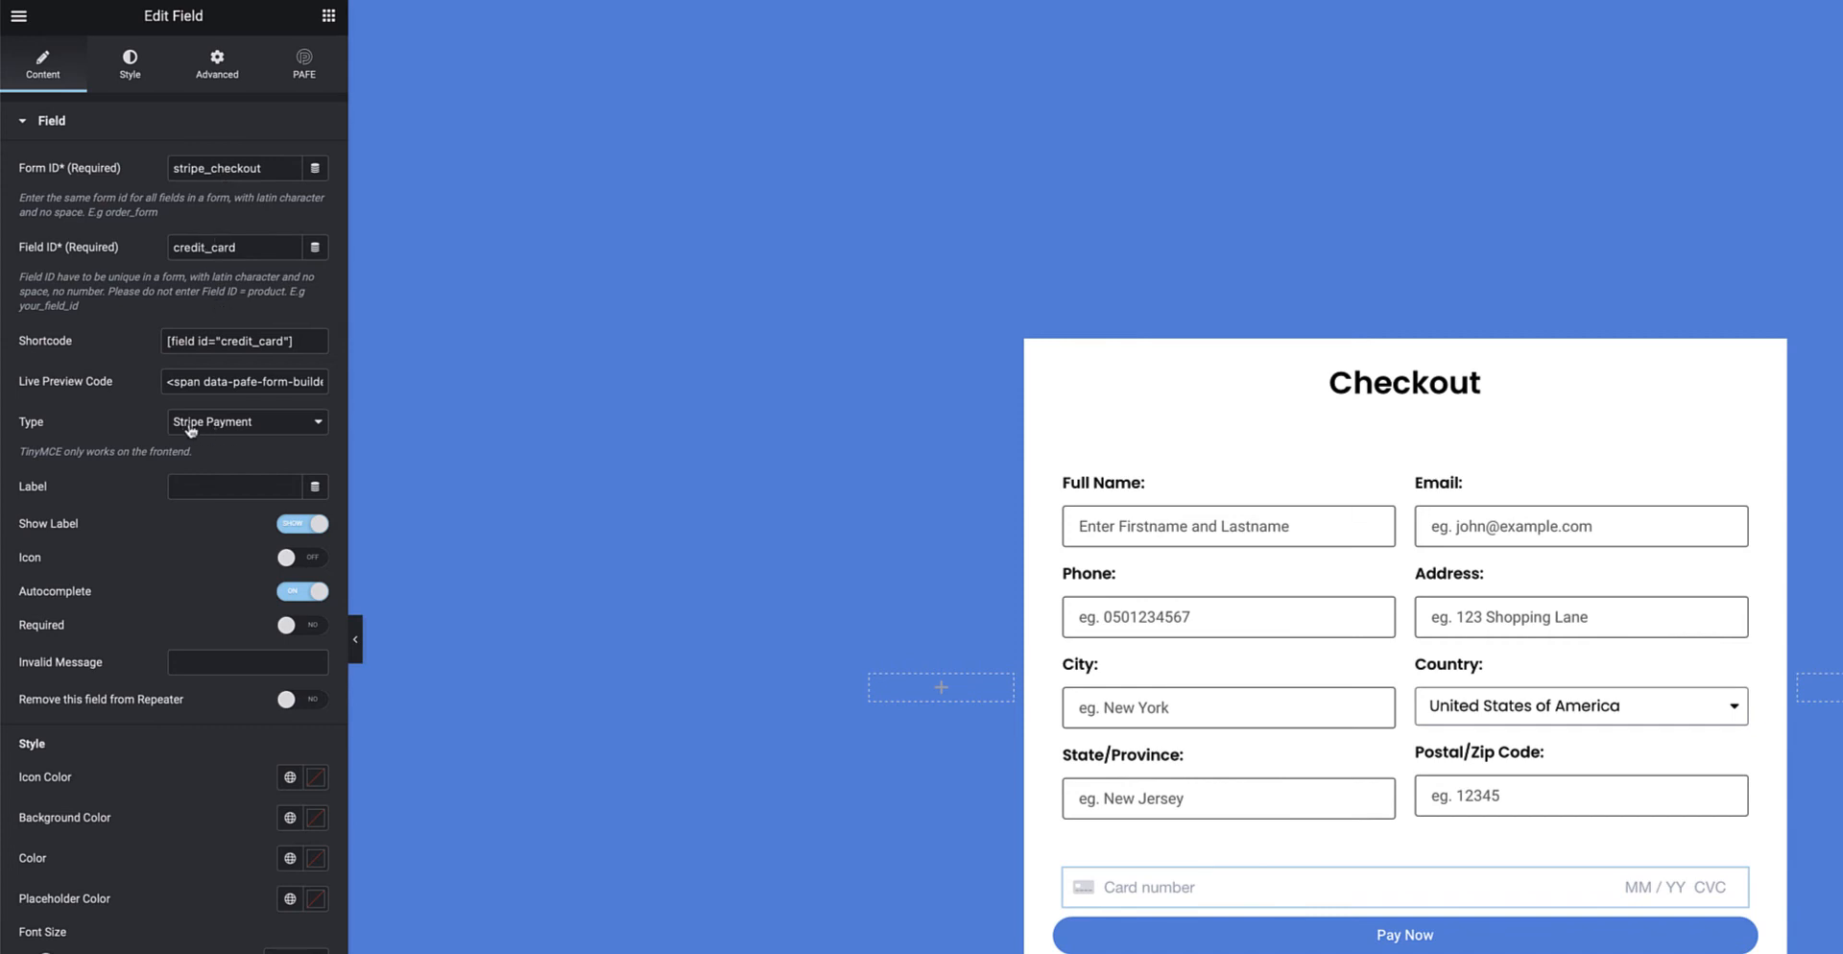
pyautogui.click(253, 426)
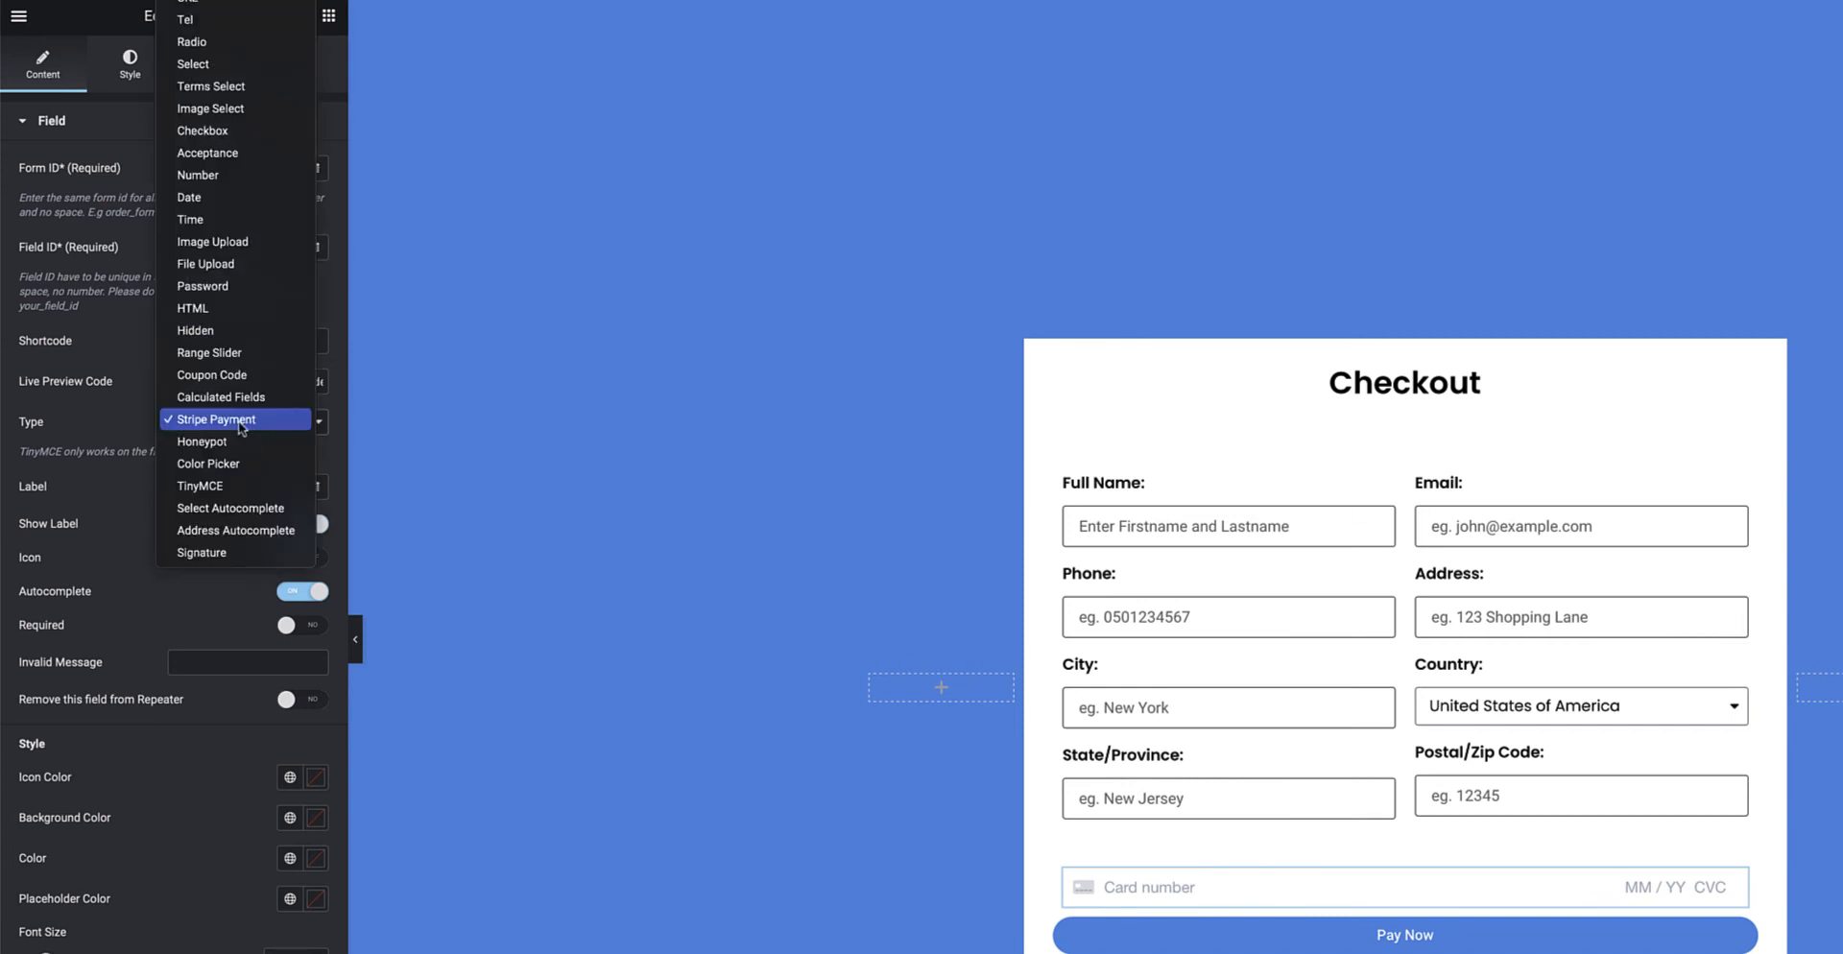
pyautogui.click(140, 423)
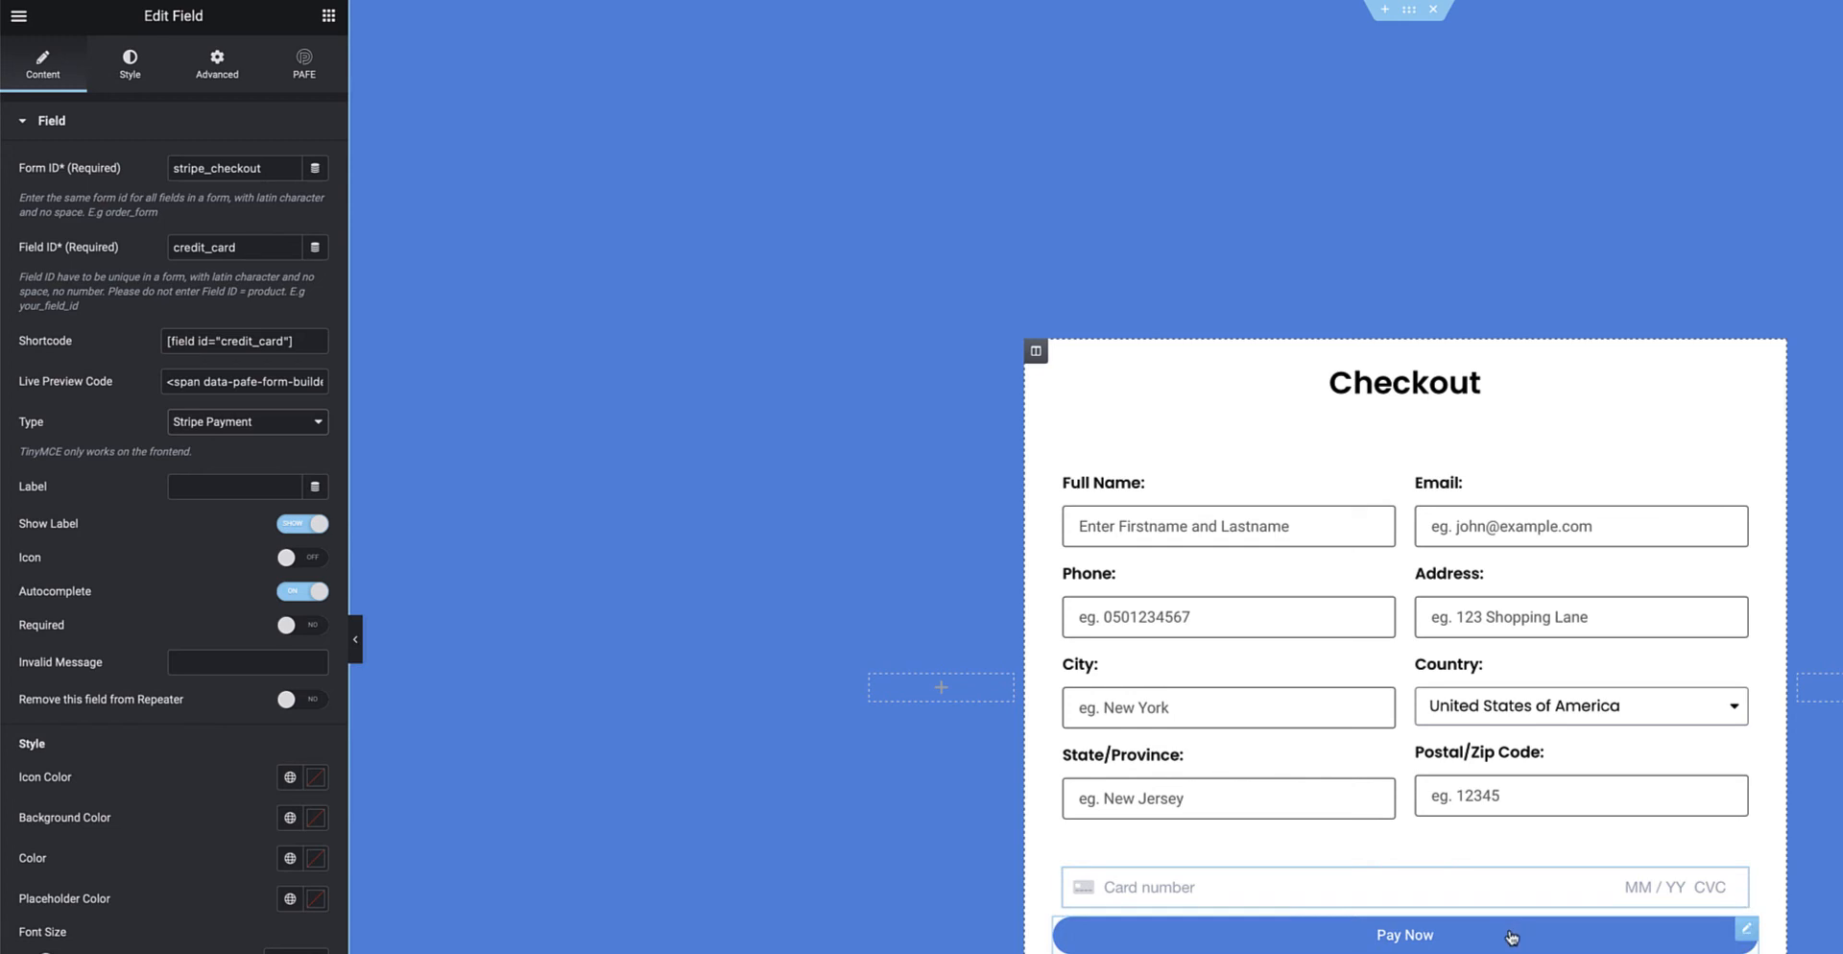
# Check the Pay Now button text and expand its Actions After Submit settings
pyautogui.click(1747, 931)
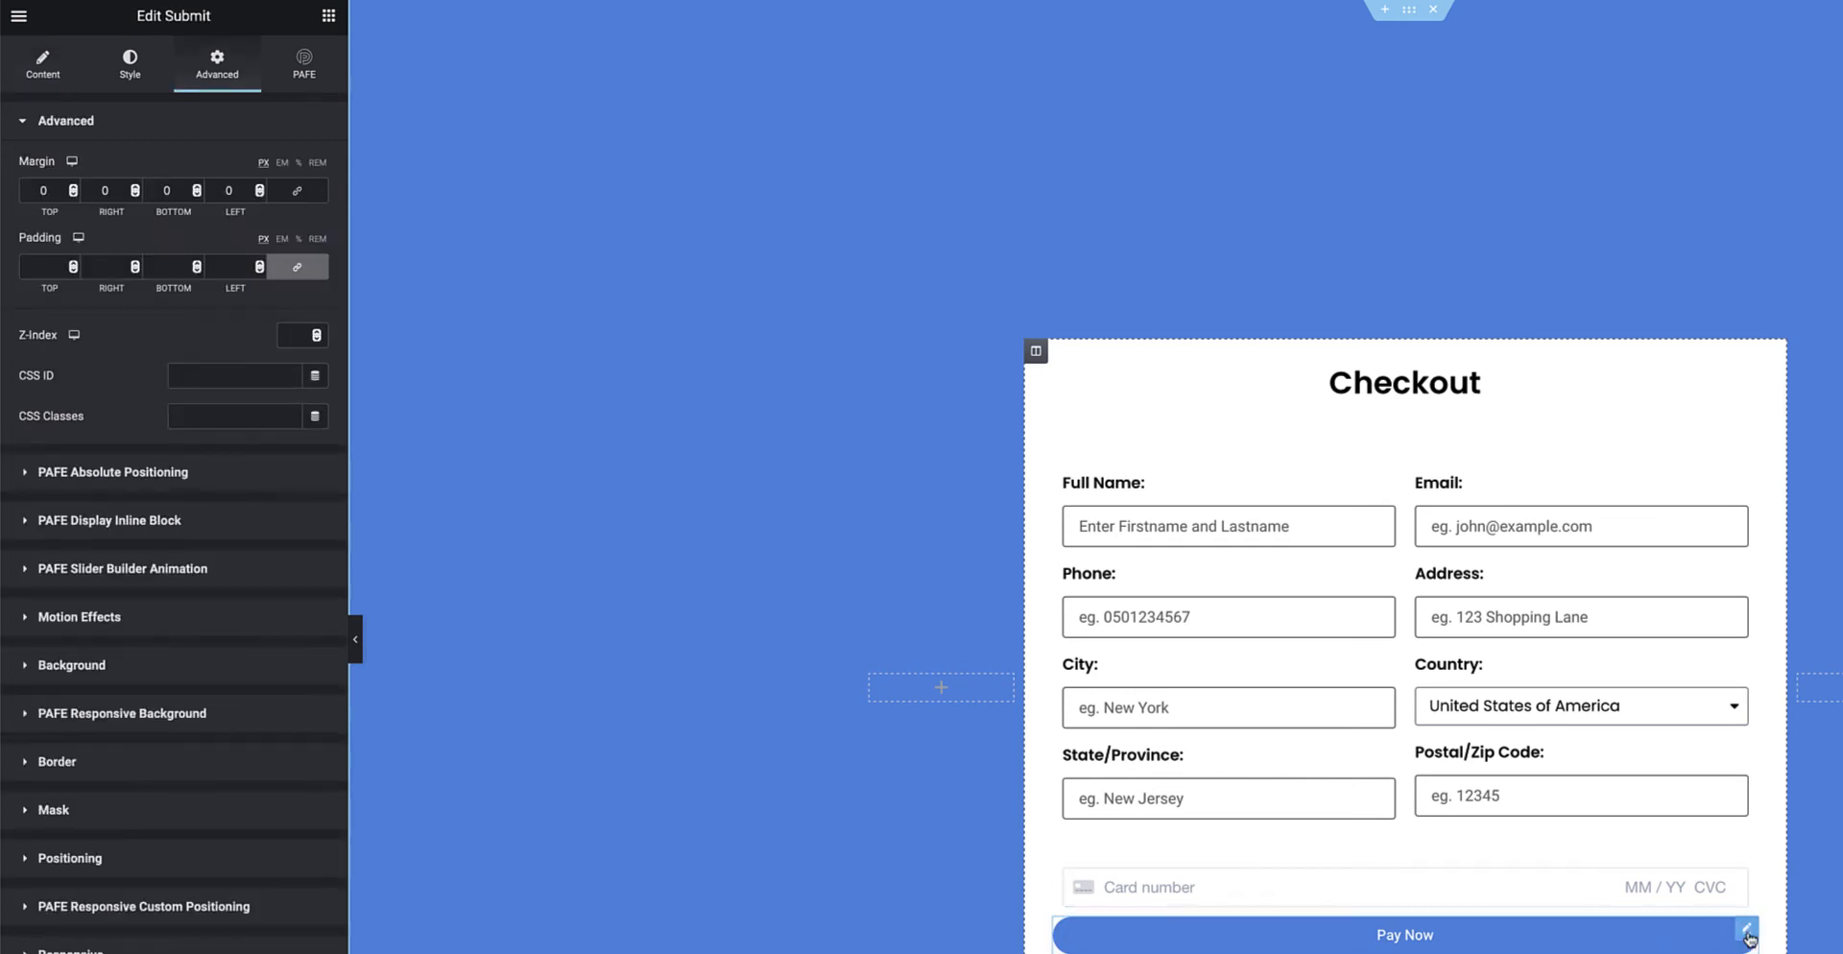
pyautogui.click(50, 71)
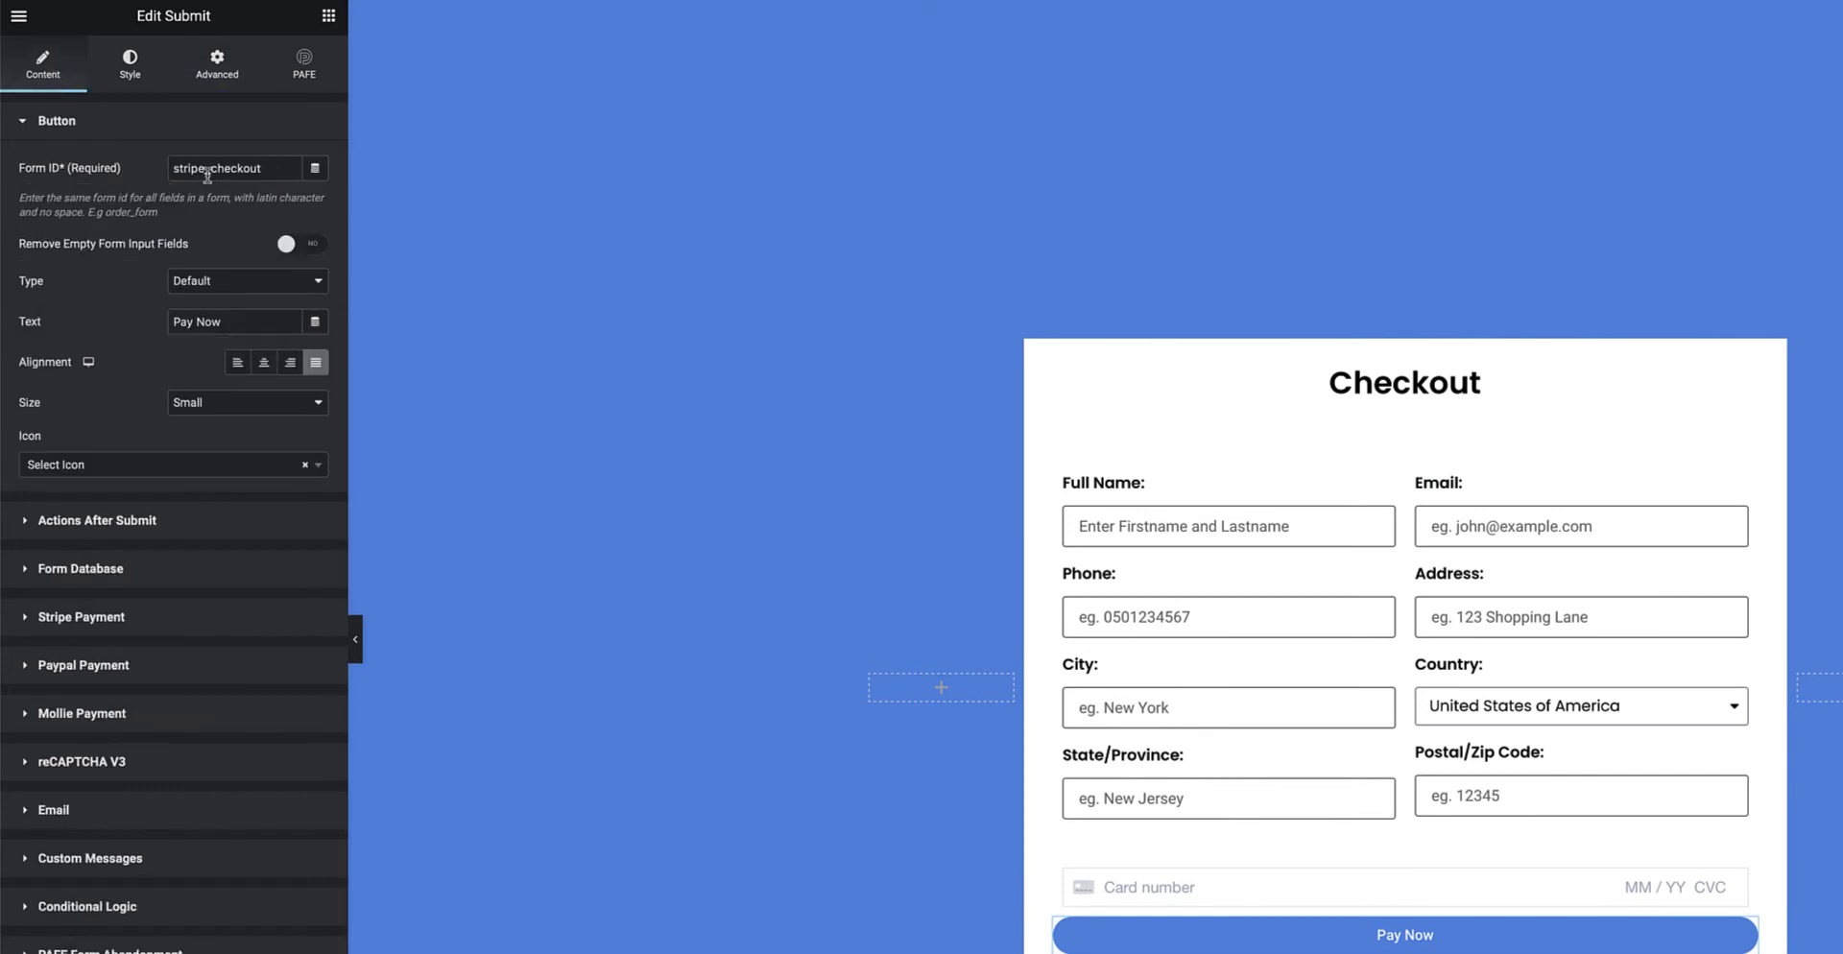
pyautogui.doubleClick(204, 322)
pyautogui.moveTo(205, 323); pyautogui.dragTo(161, 323)
pyautogui.click(246, 321)
pyautogui.click(154, 520)
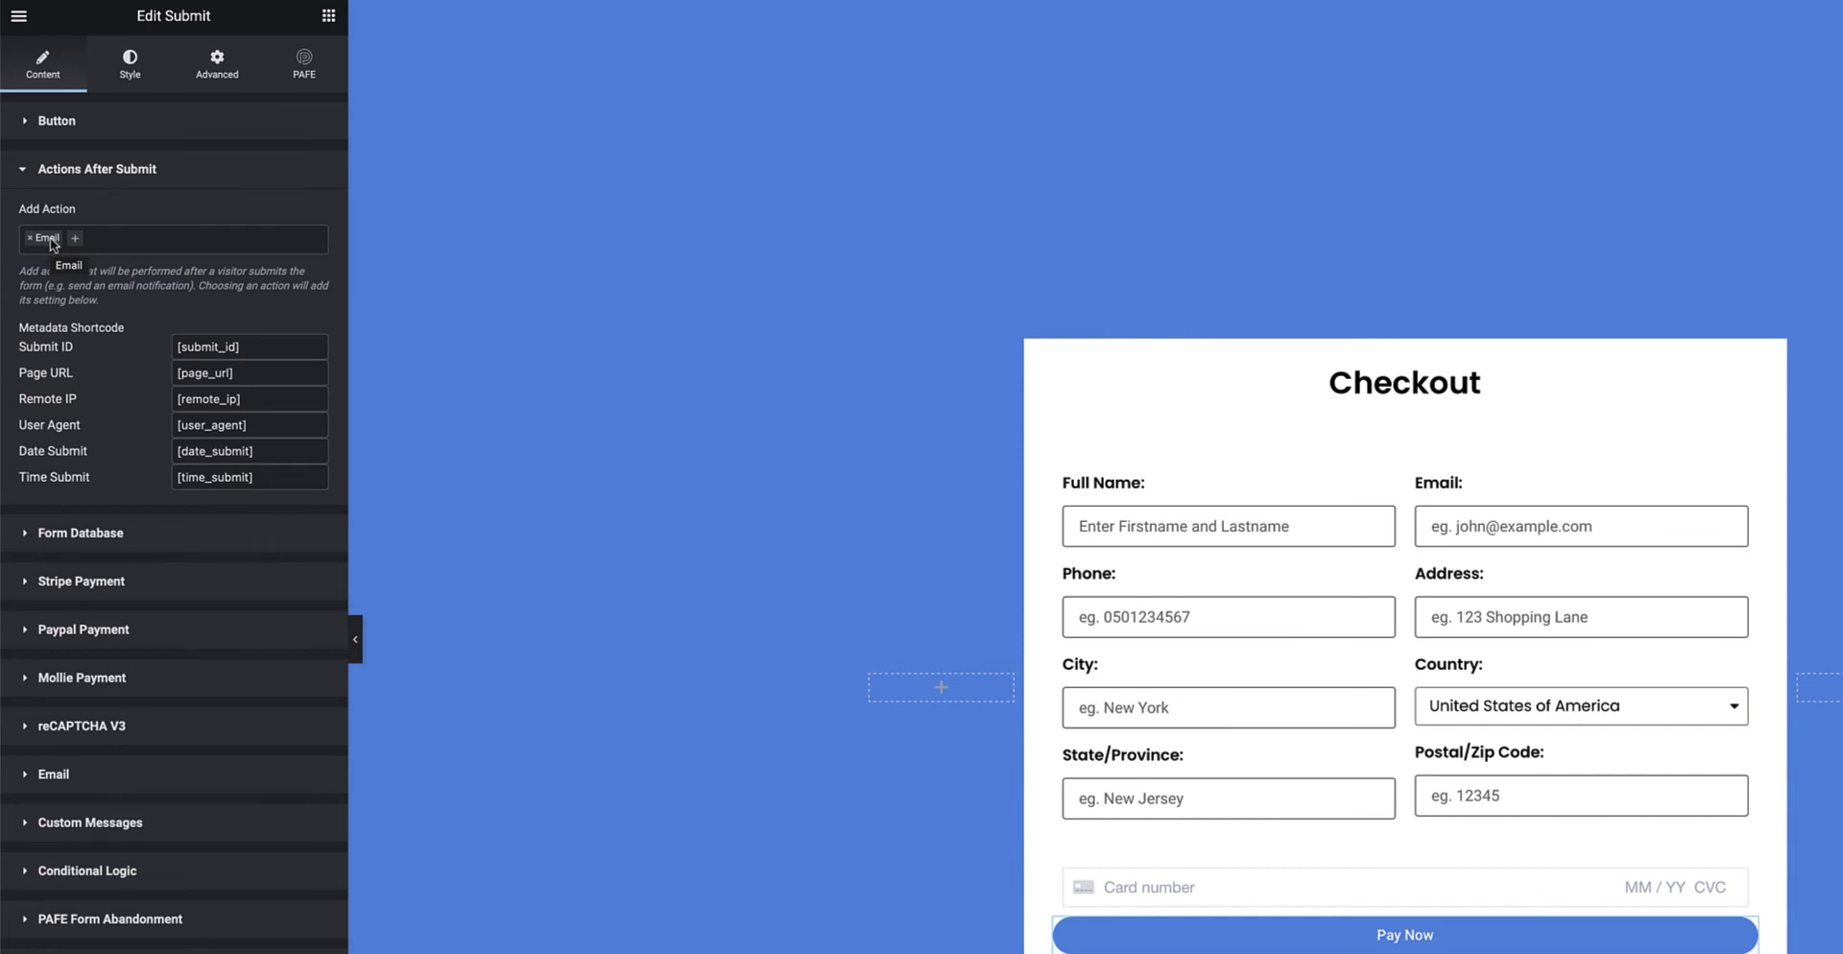
# Review the Stripe Payment section (USD, amount 99, mapped customer fields) and open the Currency list
pyautogui.click(133, 587)
pyautogui.click(185, 833)
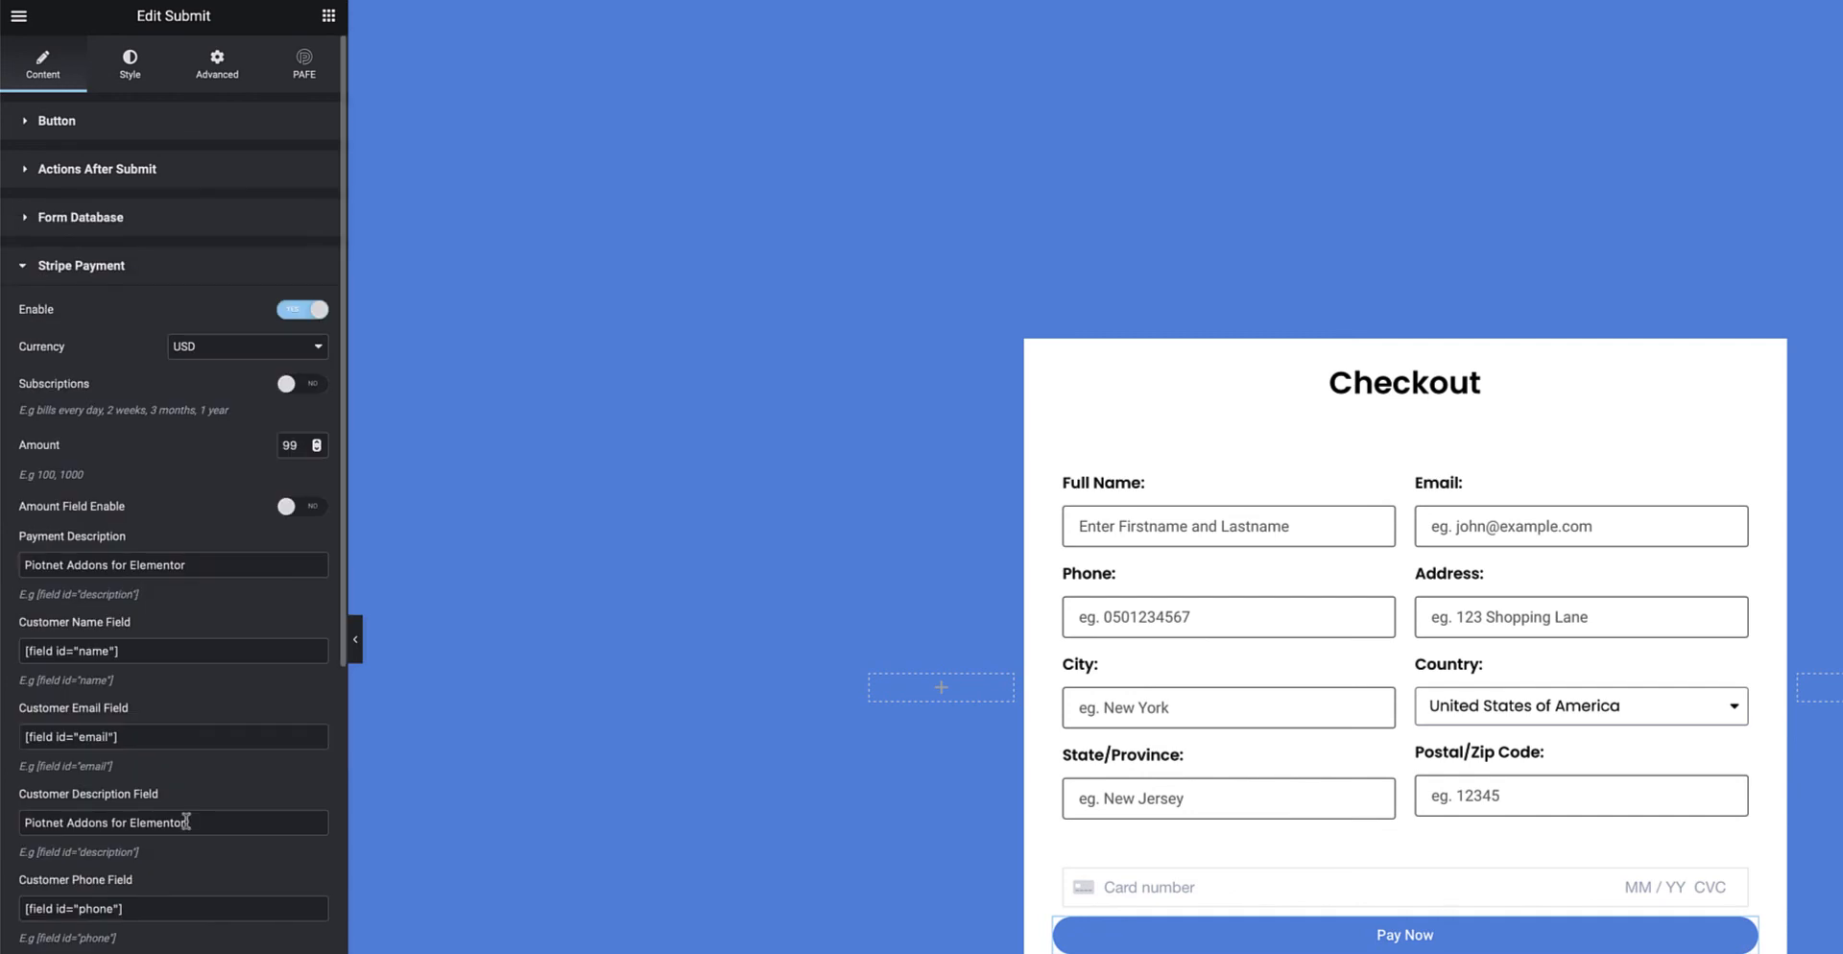
pyautogui.scroll(-3, 187, 832)
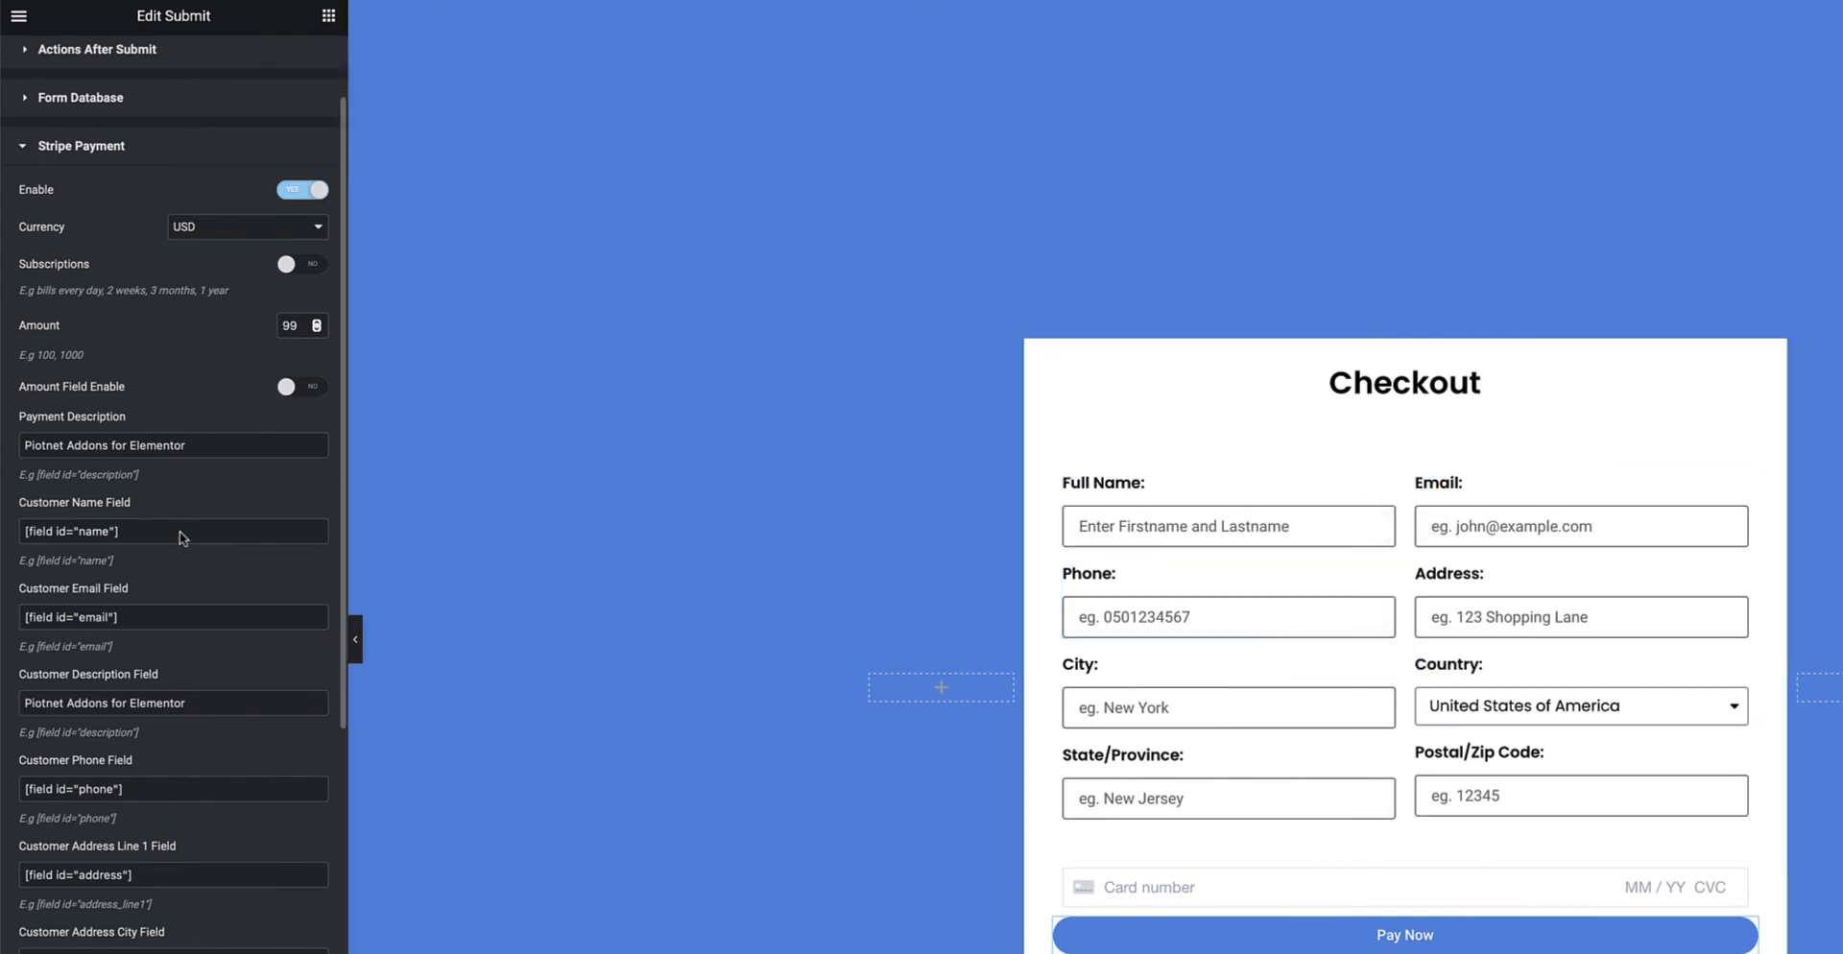
pyautogui.scroll(2, 194, 812)
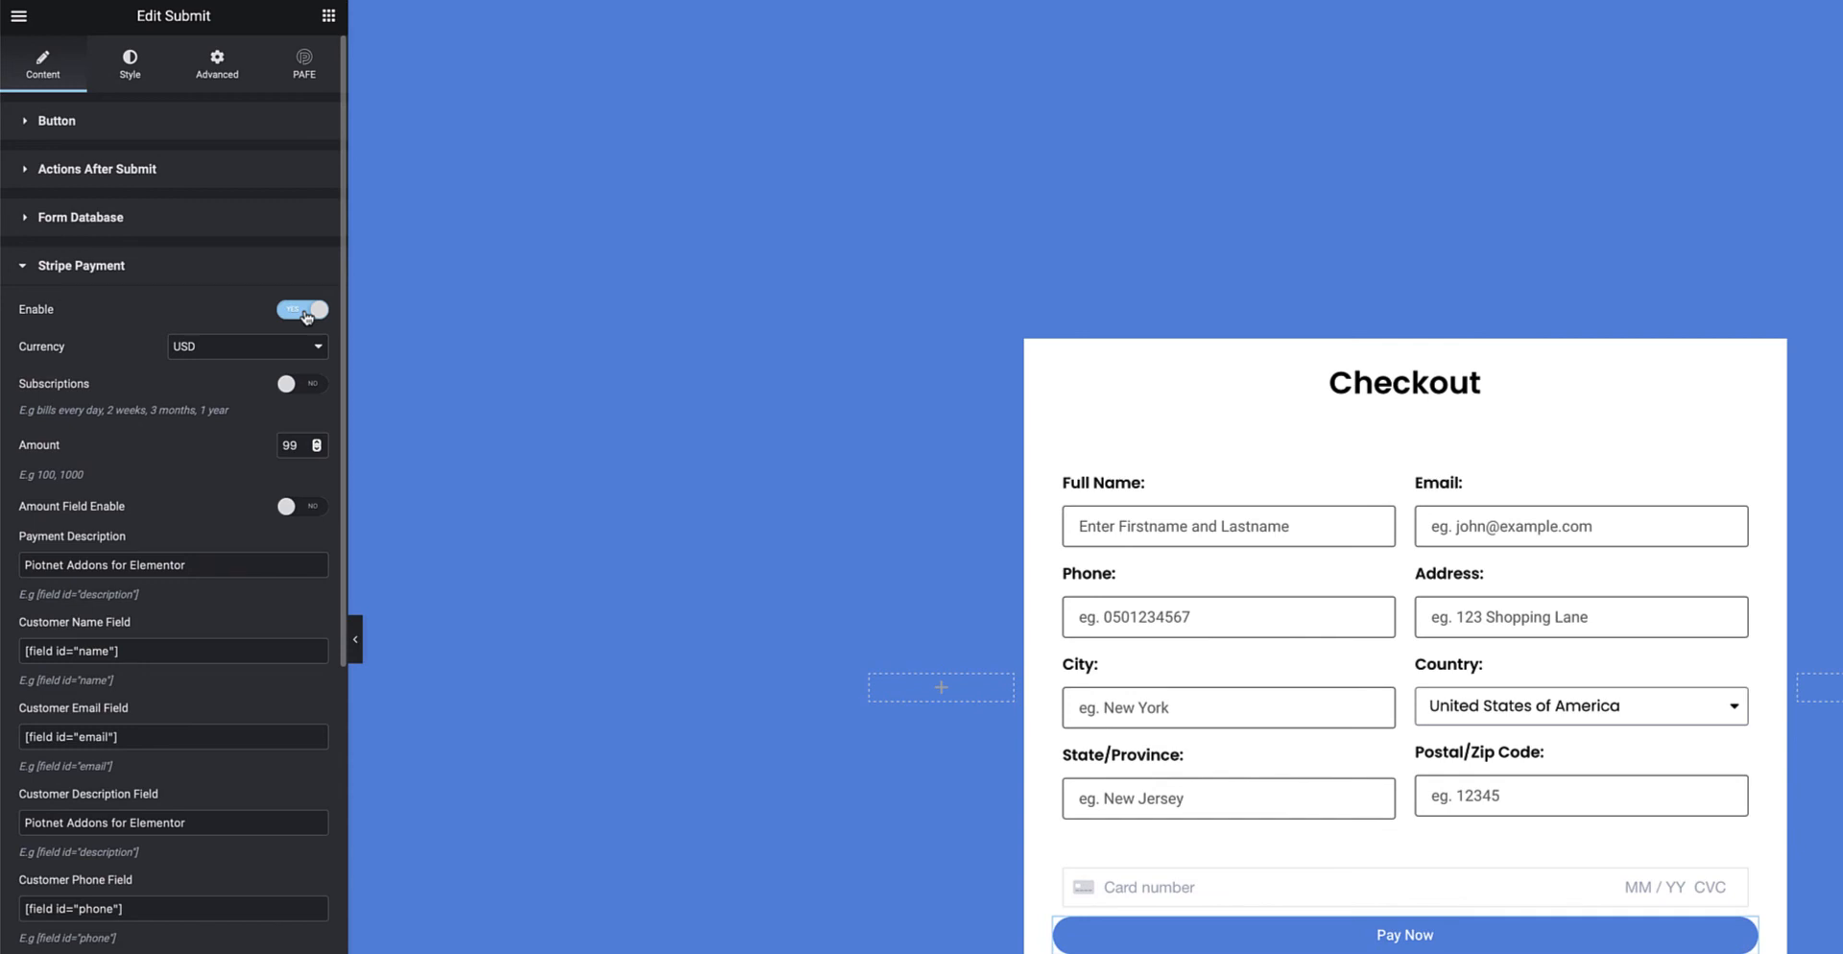
pyautogui.click(317, 346)
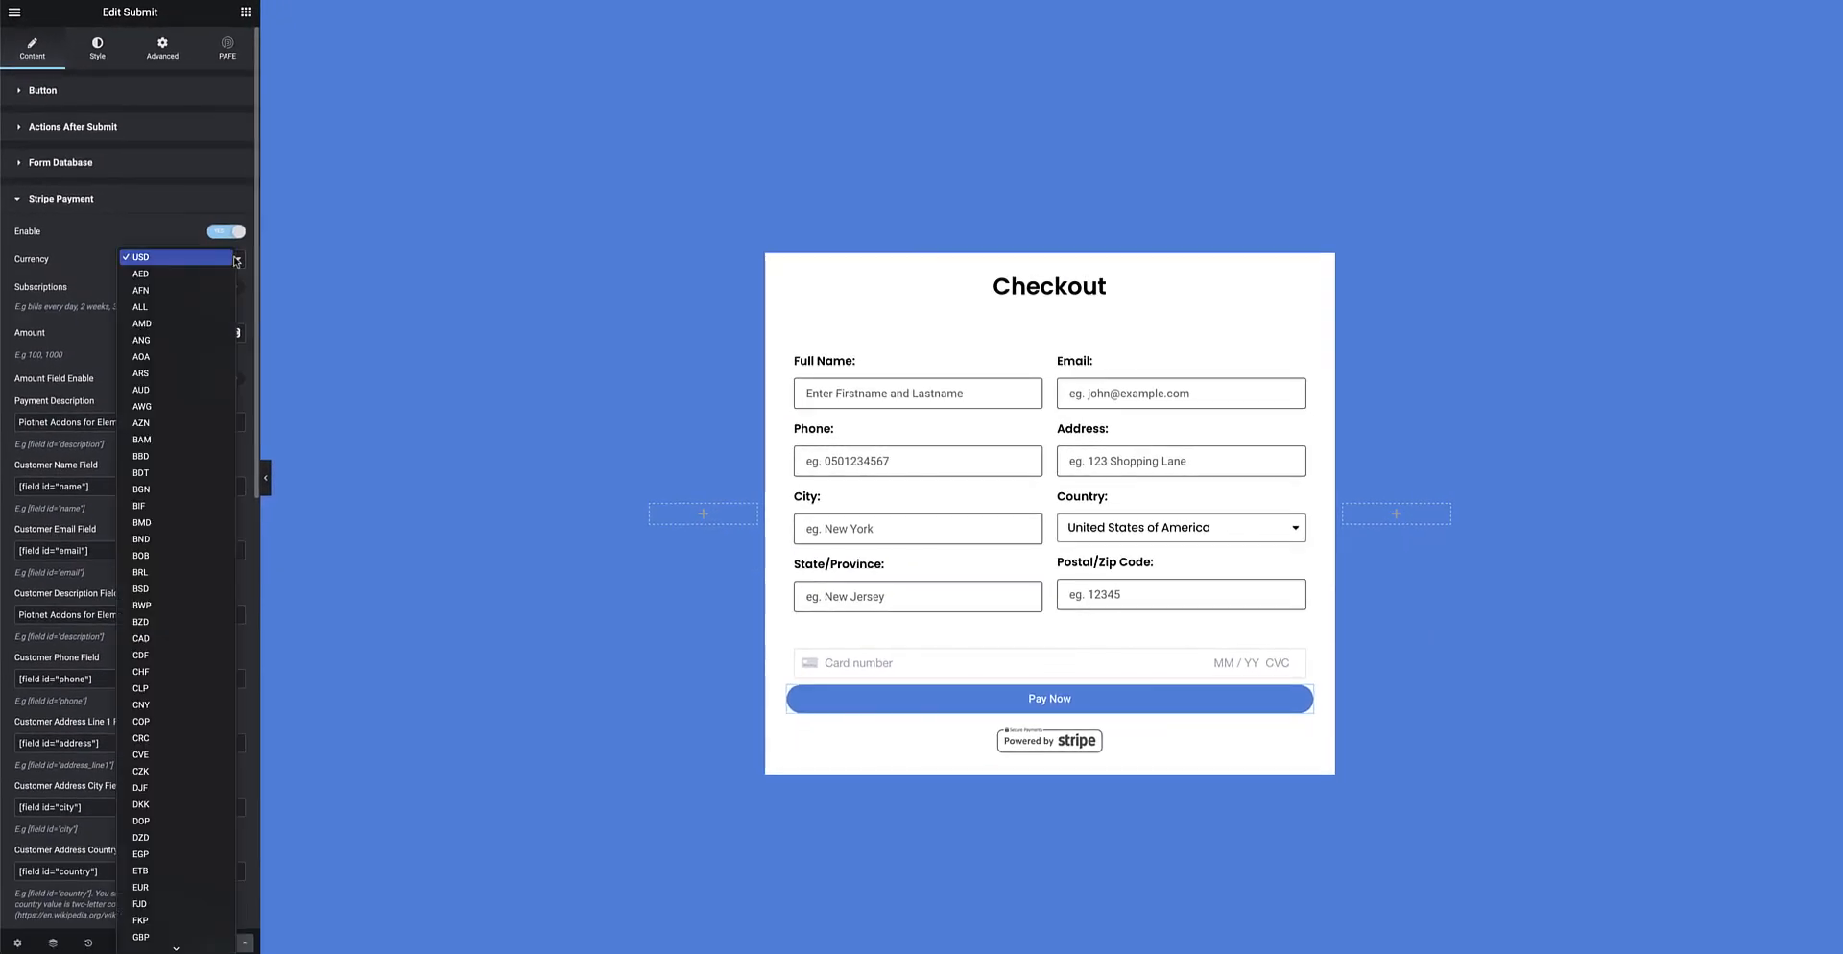
# Browse the currency list and close it, leaving USD selected
pyautogui.scroll(-15, 182, 505)
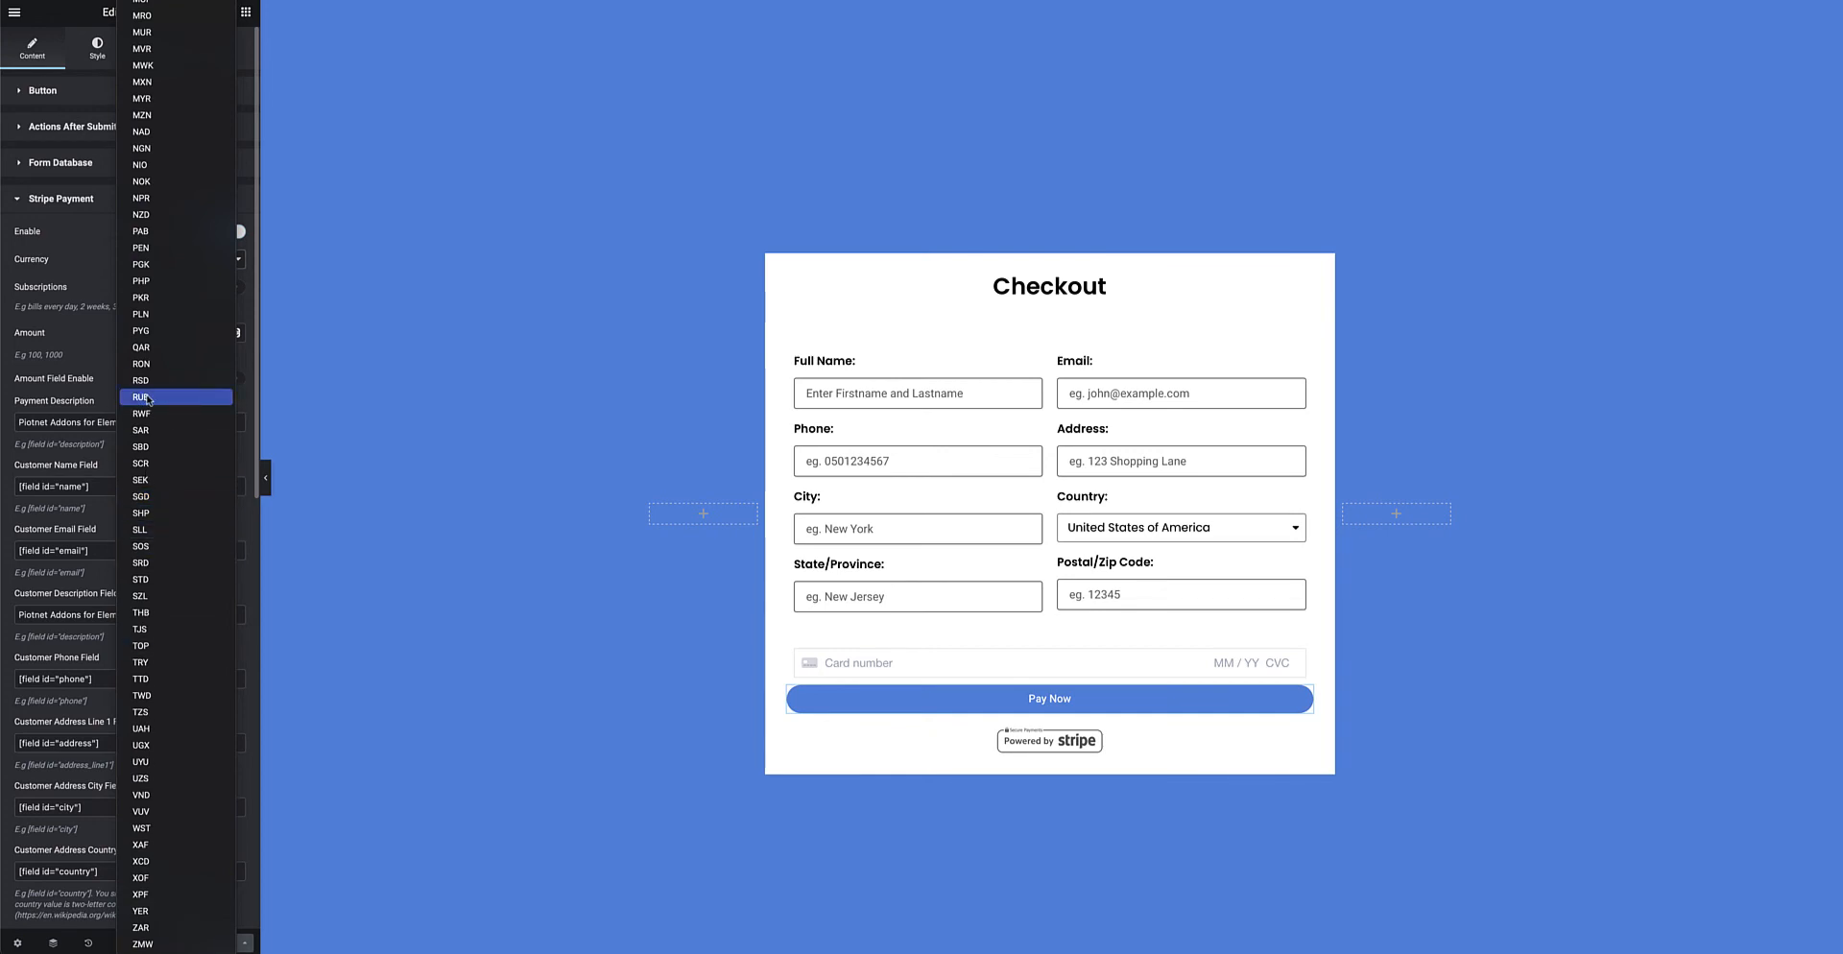
pyautogui.click(85, 235)
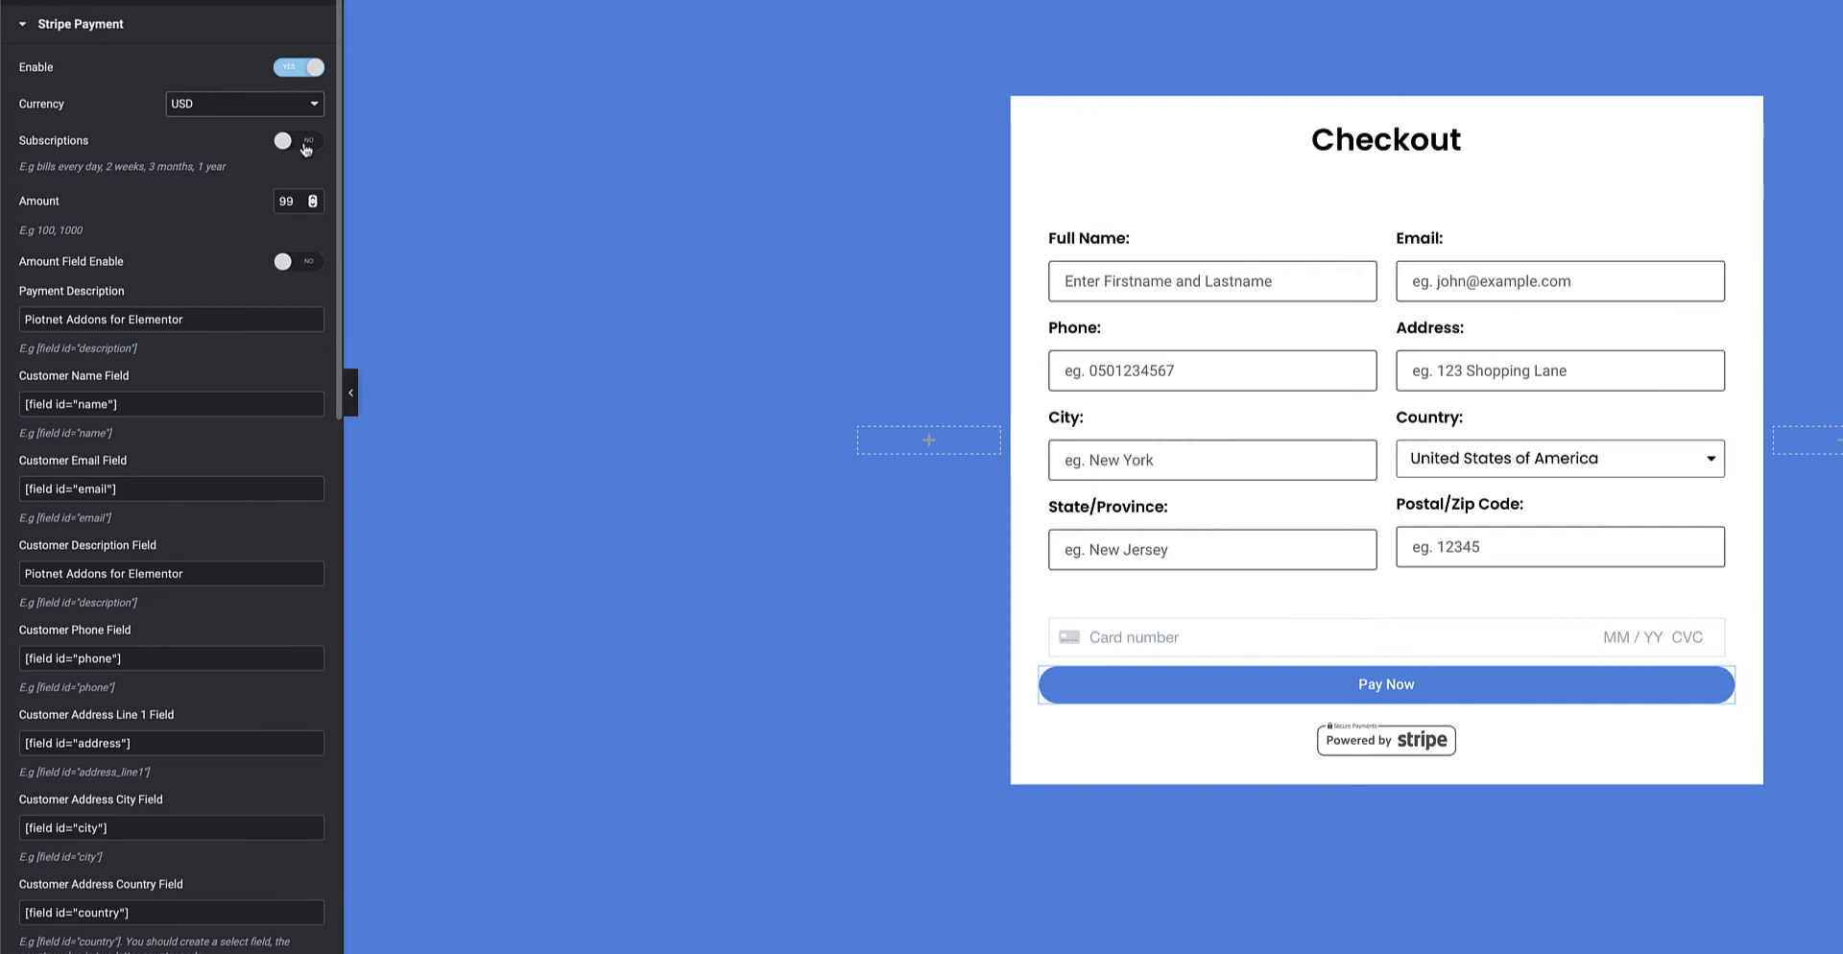
# Select the Stripe payment amount 99 in the Amount field
pyautogui.doubleClick(286, 200)
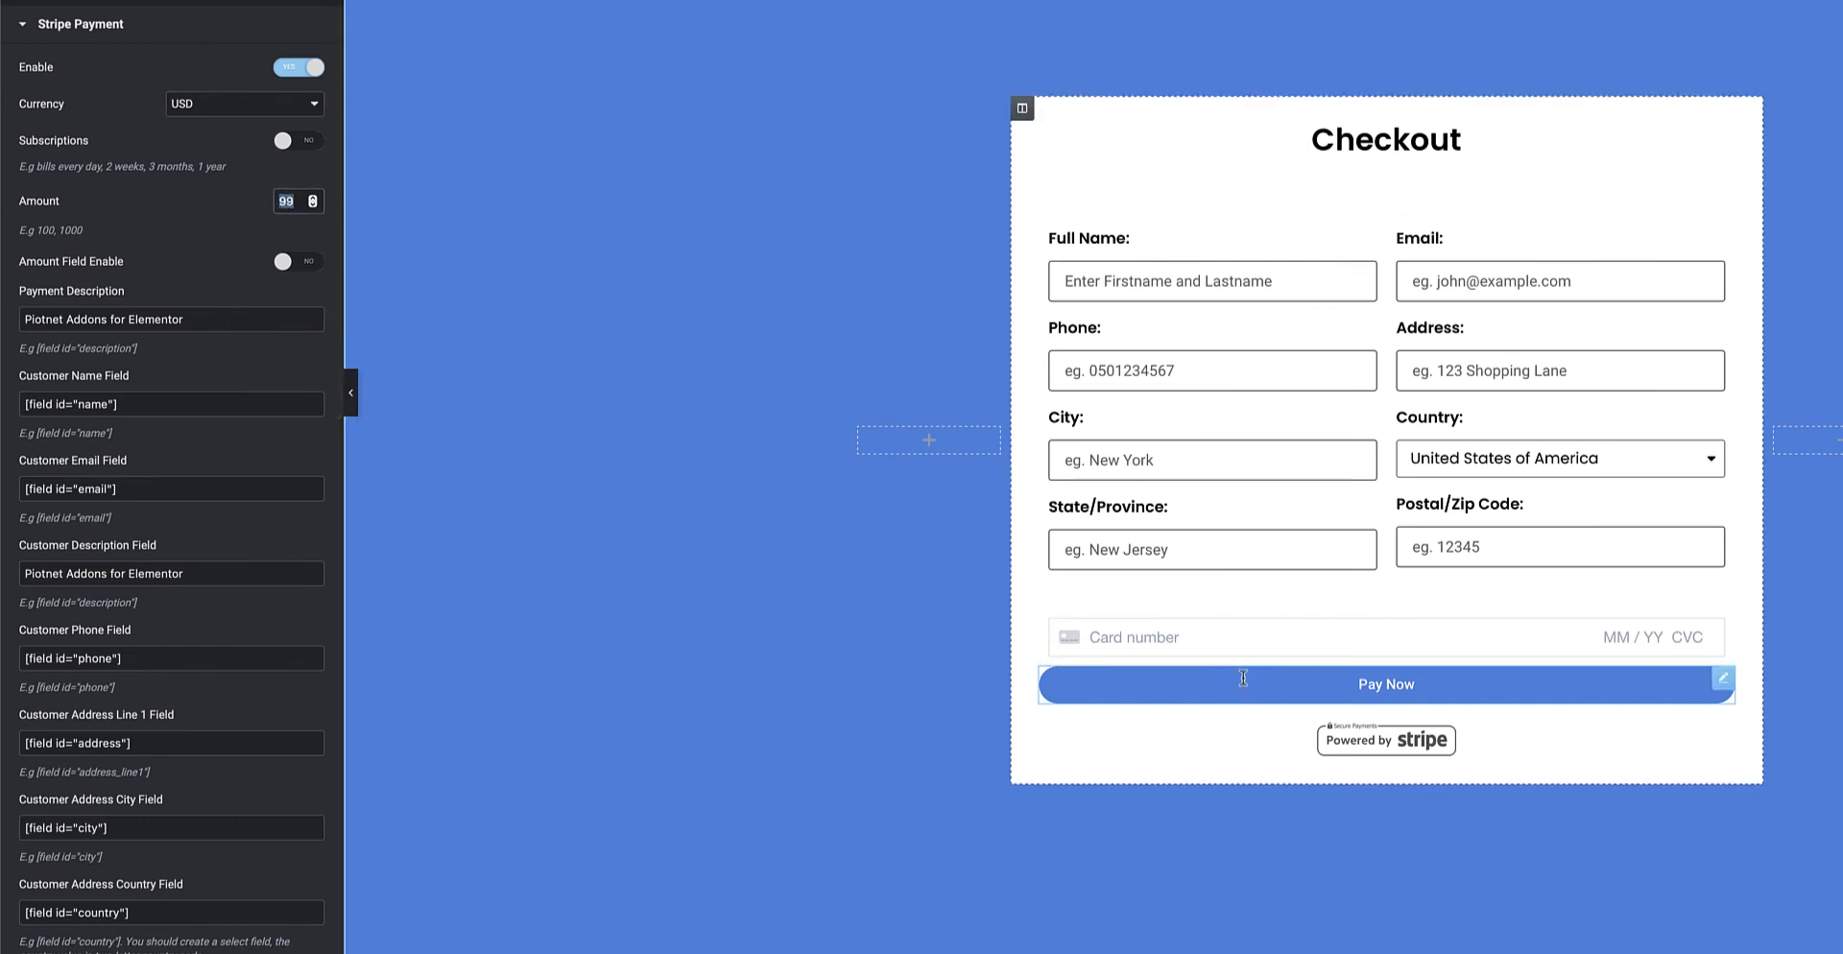
pyautogui.click(298, 200)
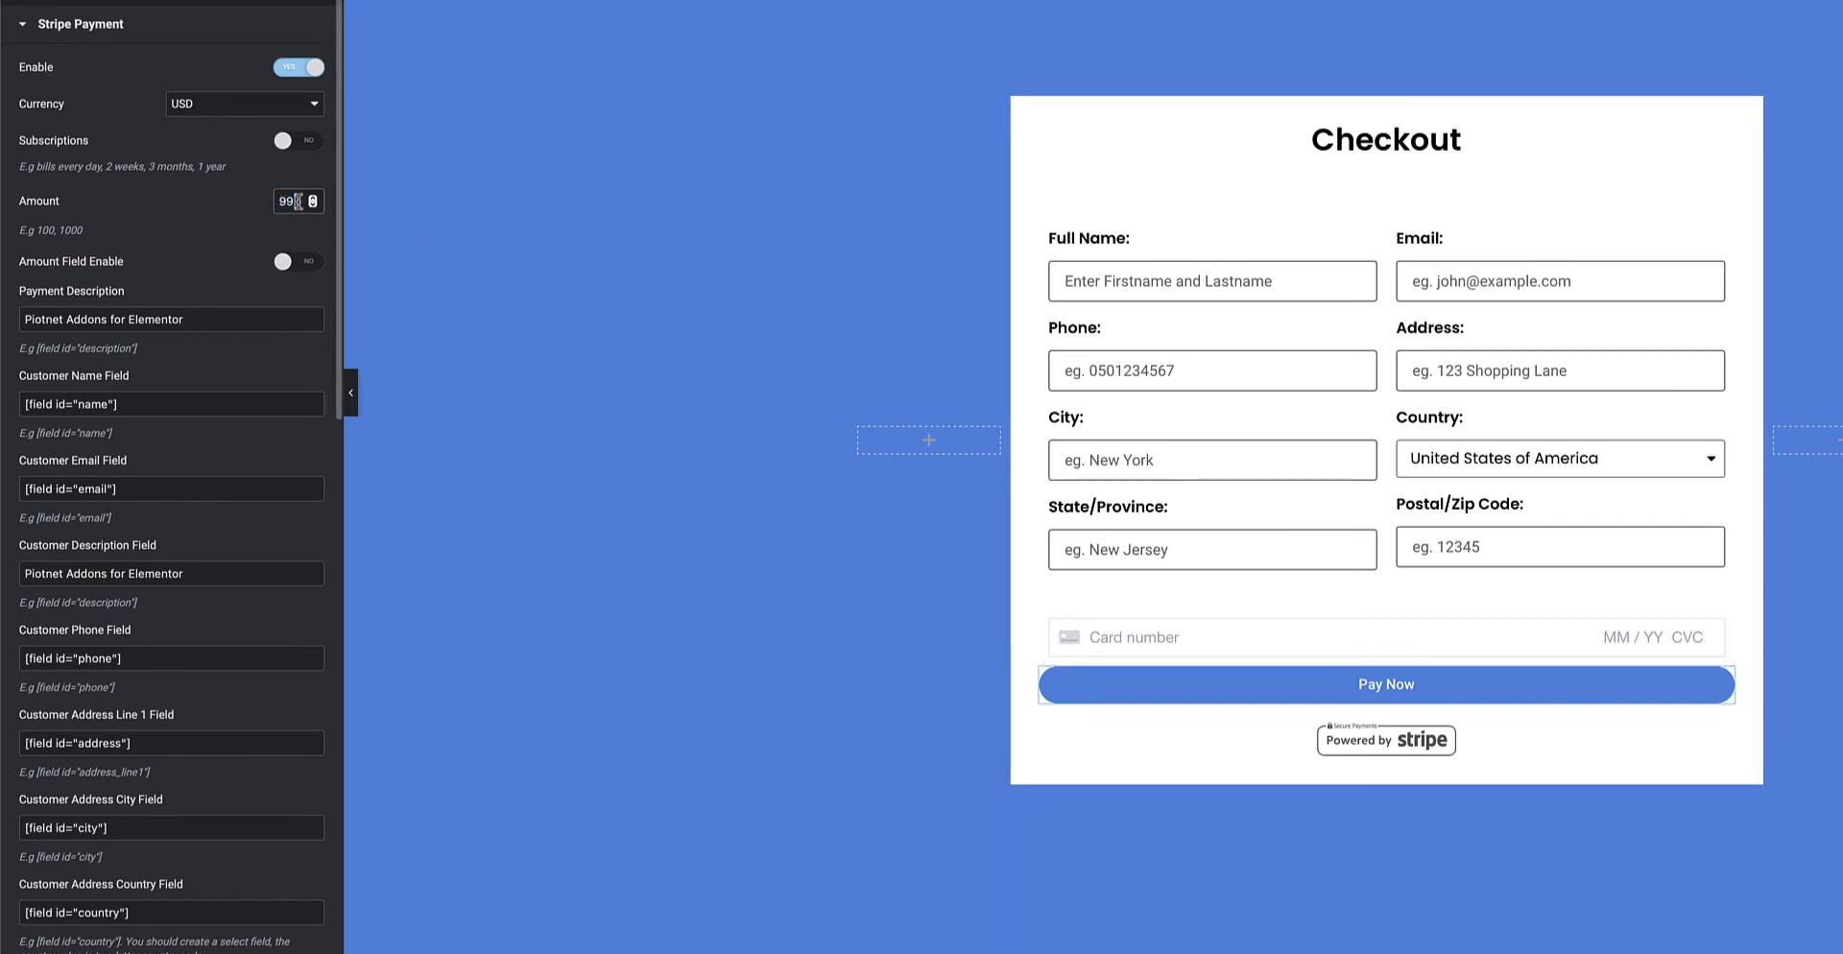
pyautogui.doubleClick(293, 200)
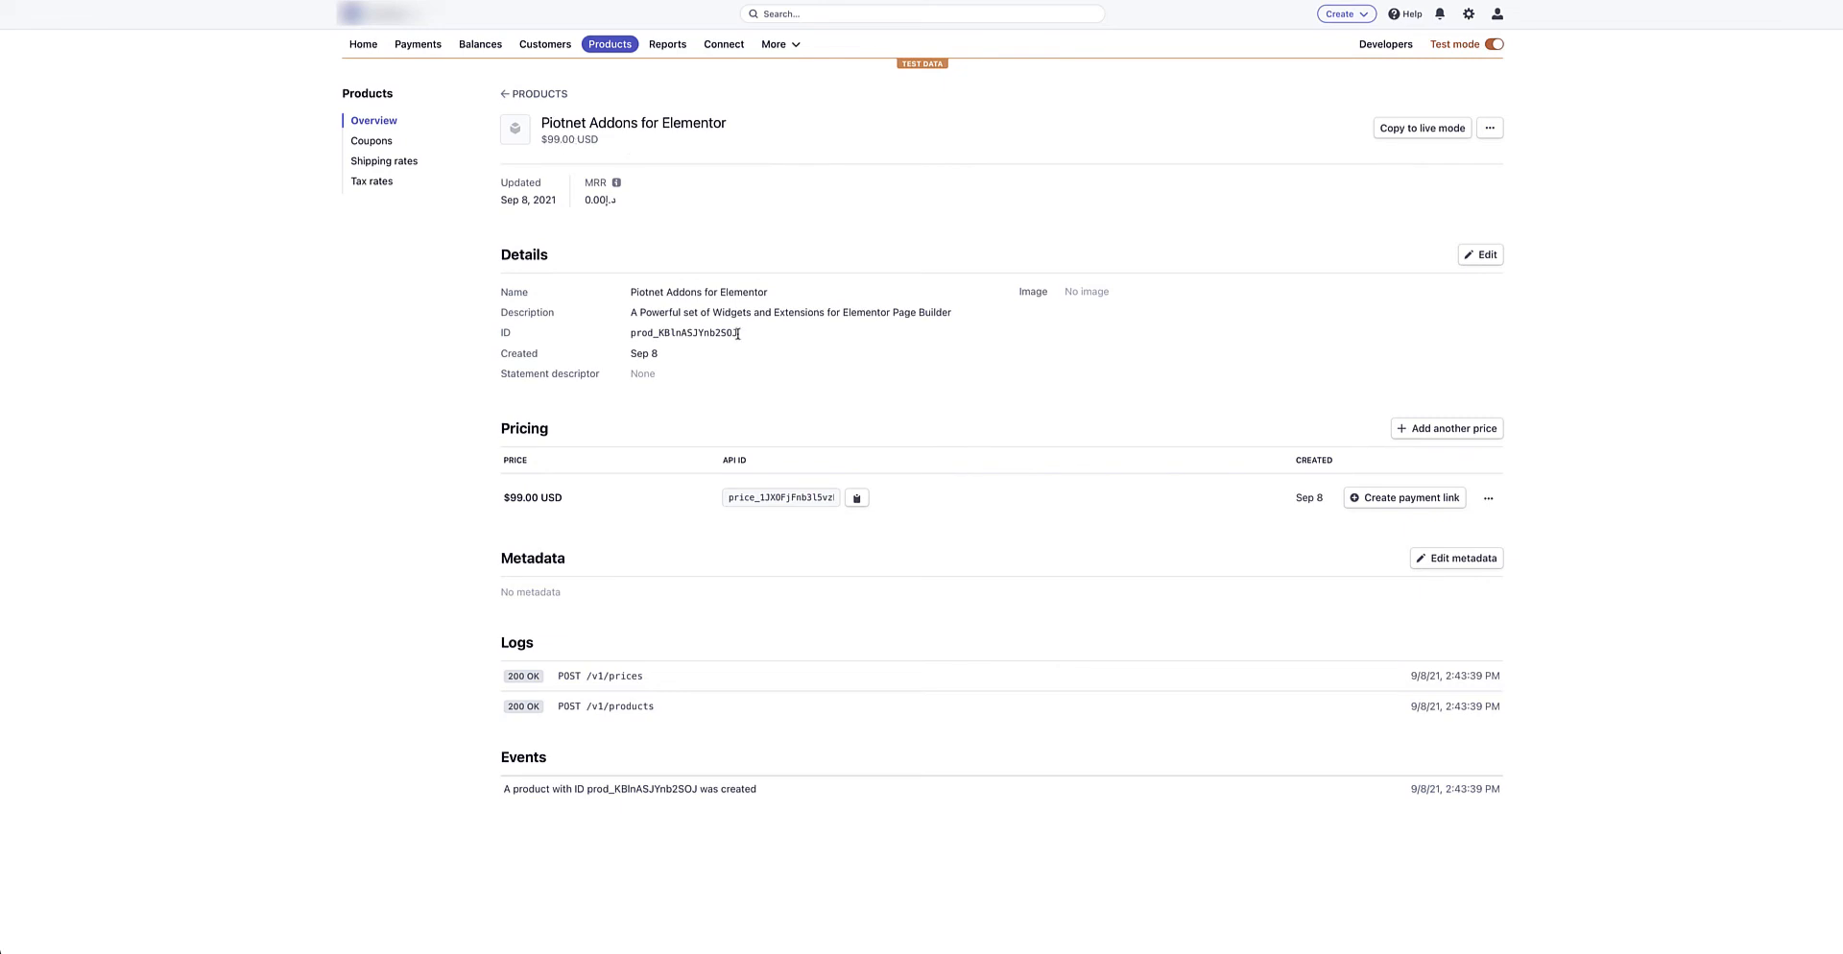
# Select the Piotnet Addons for Elementor product's ID on its Stripe product page
pyautogui.moveTo(741, 334); pyautogui.dragTo(768, 290)
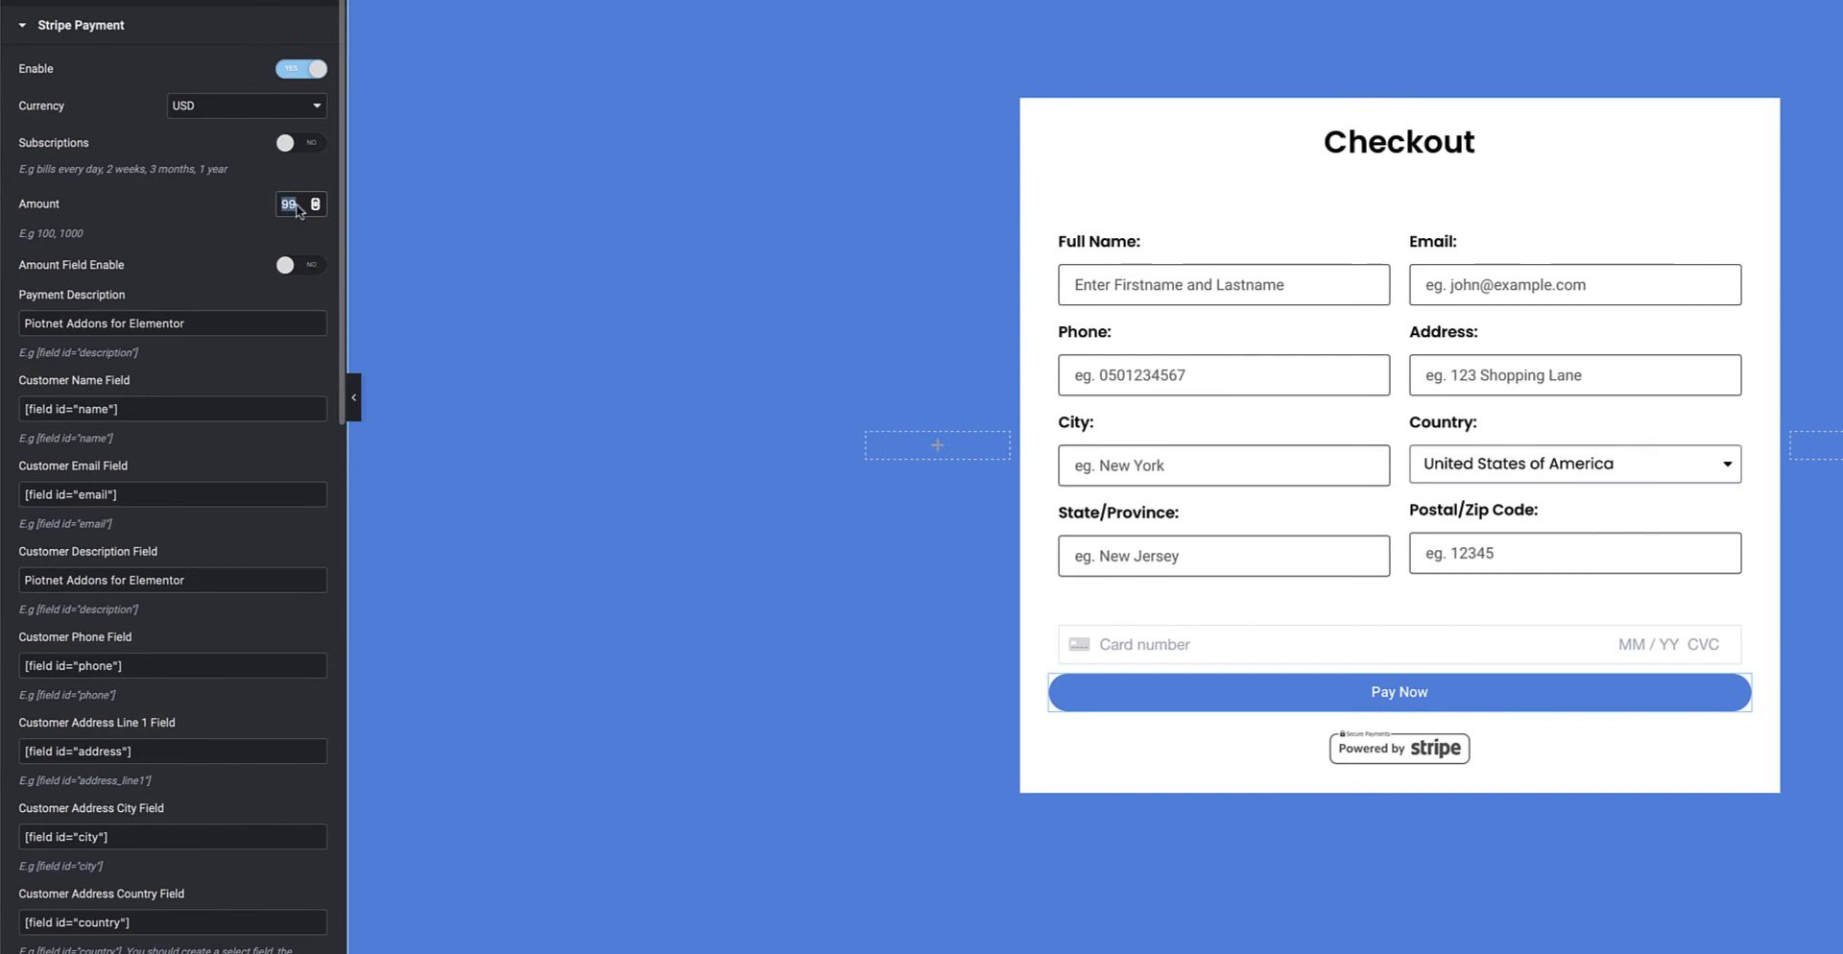
pyautogui.moveTo(207, 324); pyautogui.dragTo(21, 328)
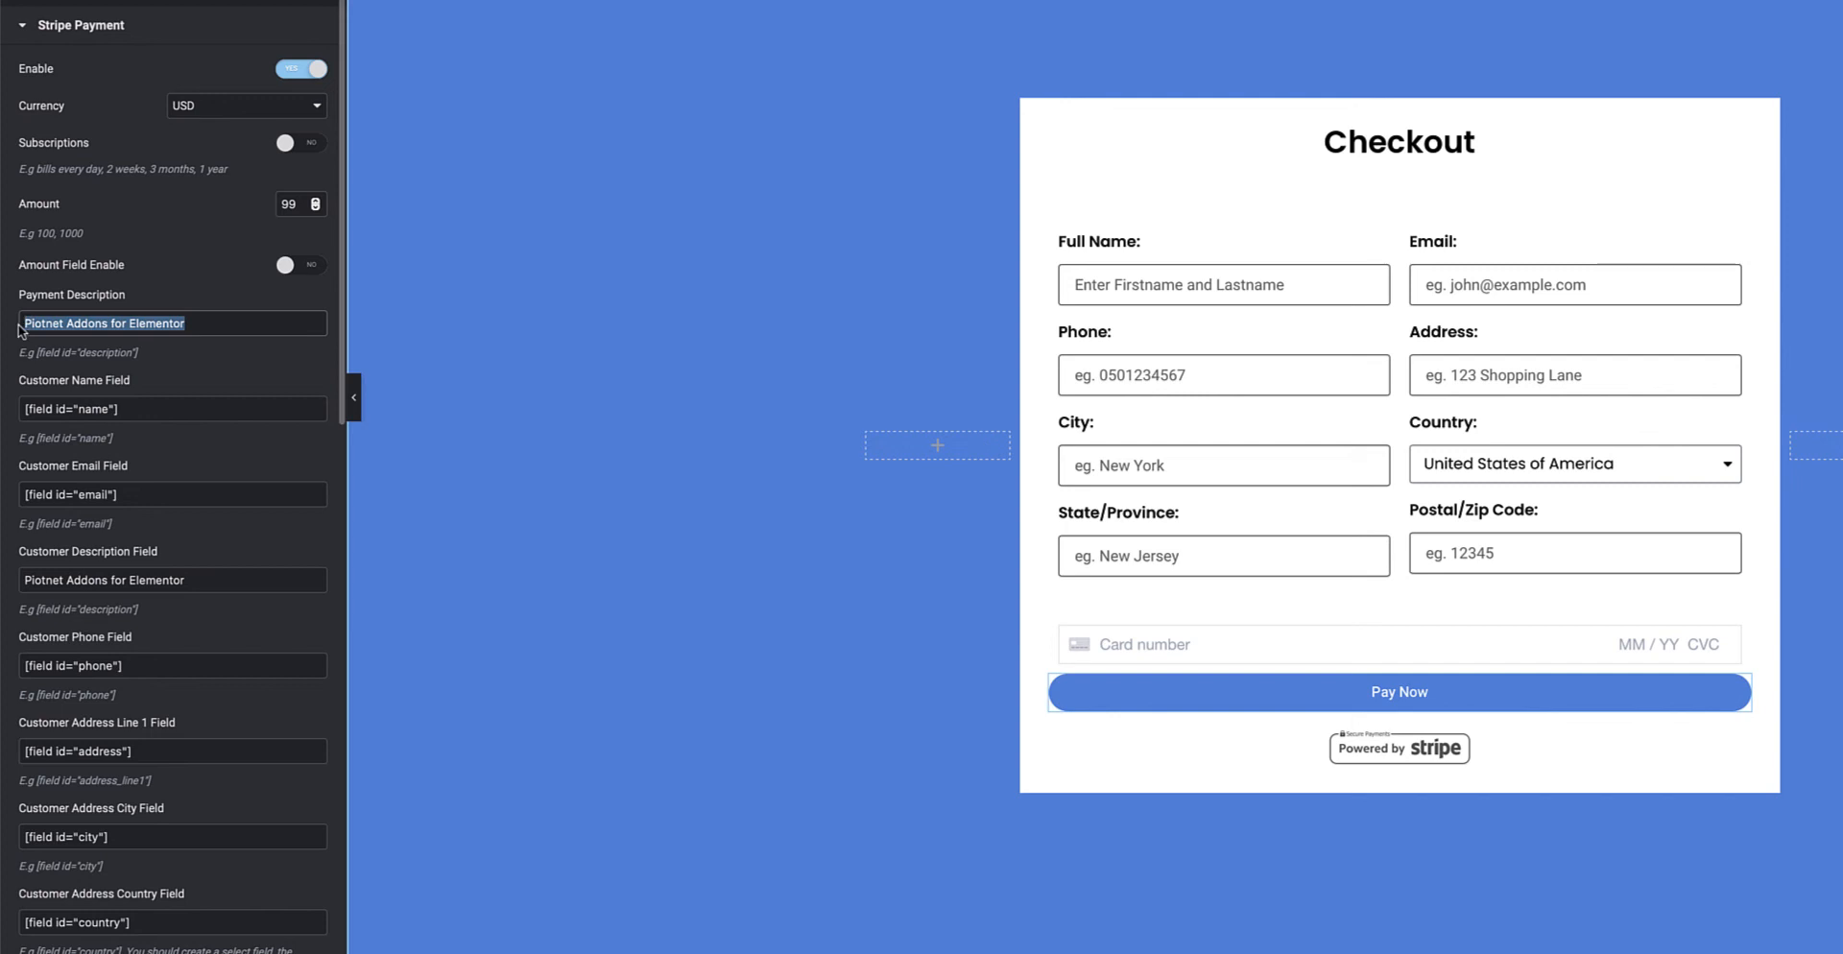
pyautogui.click(309, 268)
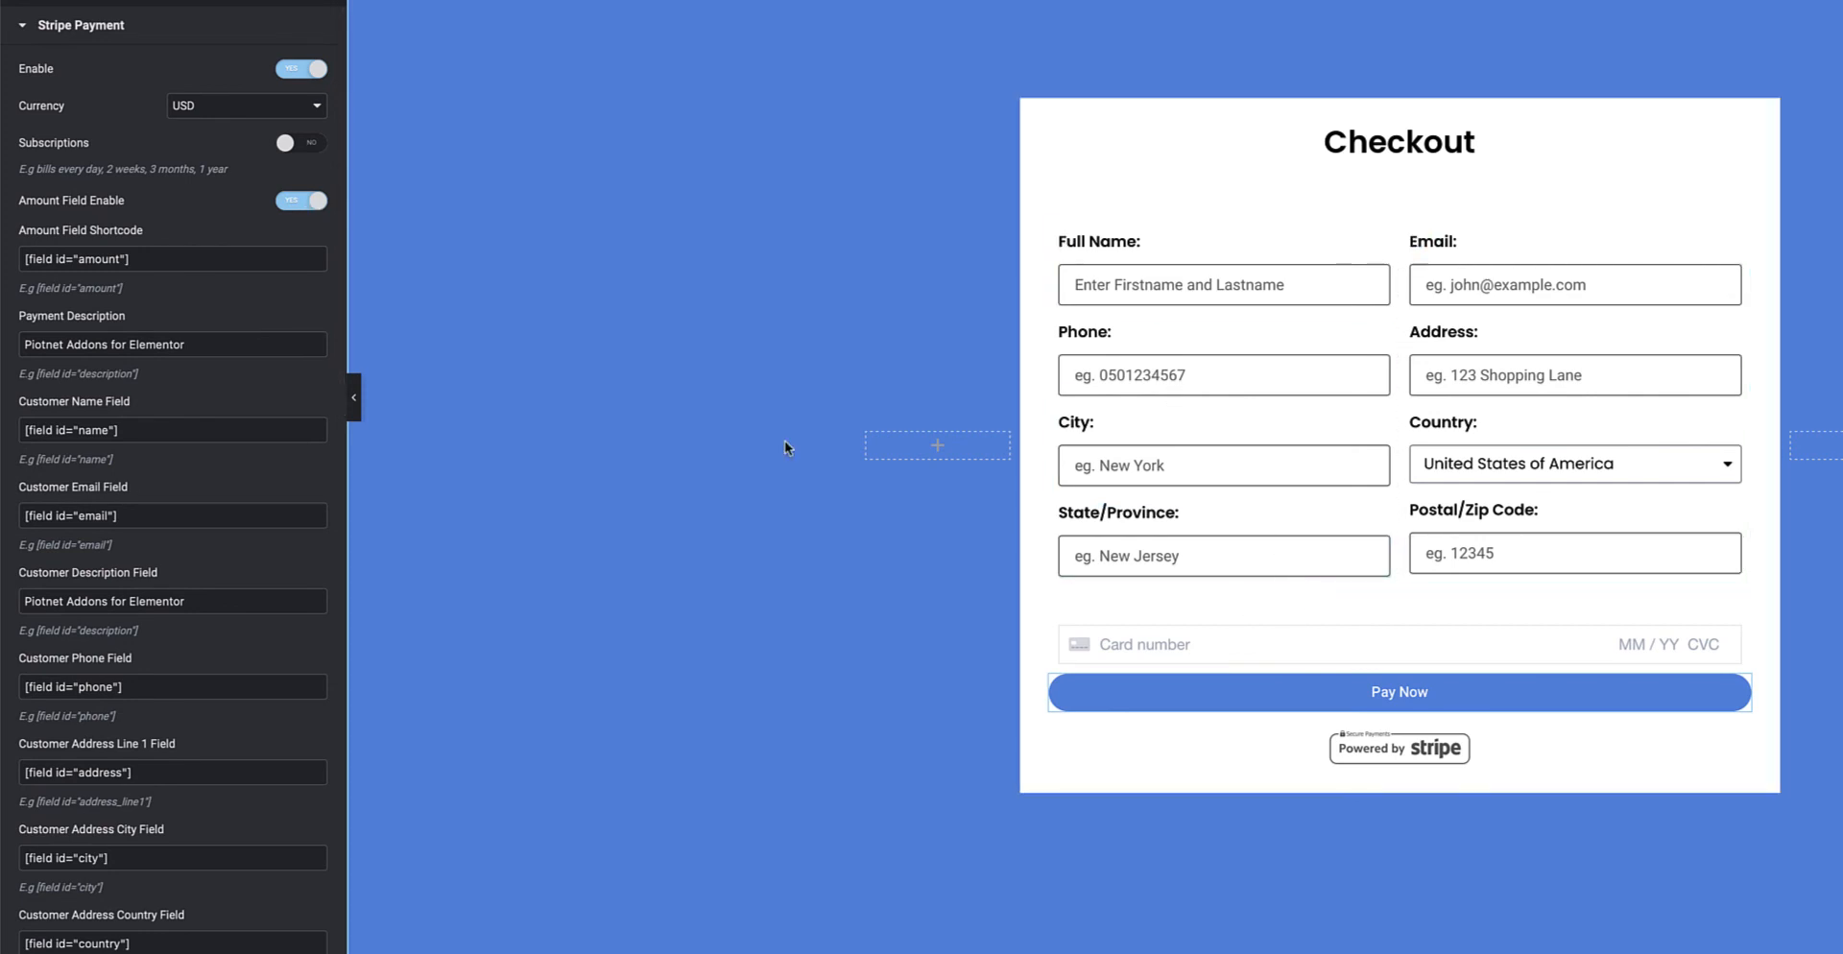
pyautogui.moveTo(139, 258); pyautogui.dragTo(19, 264)
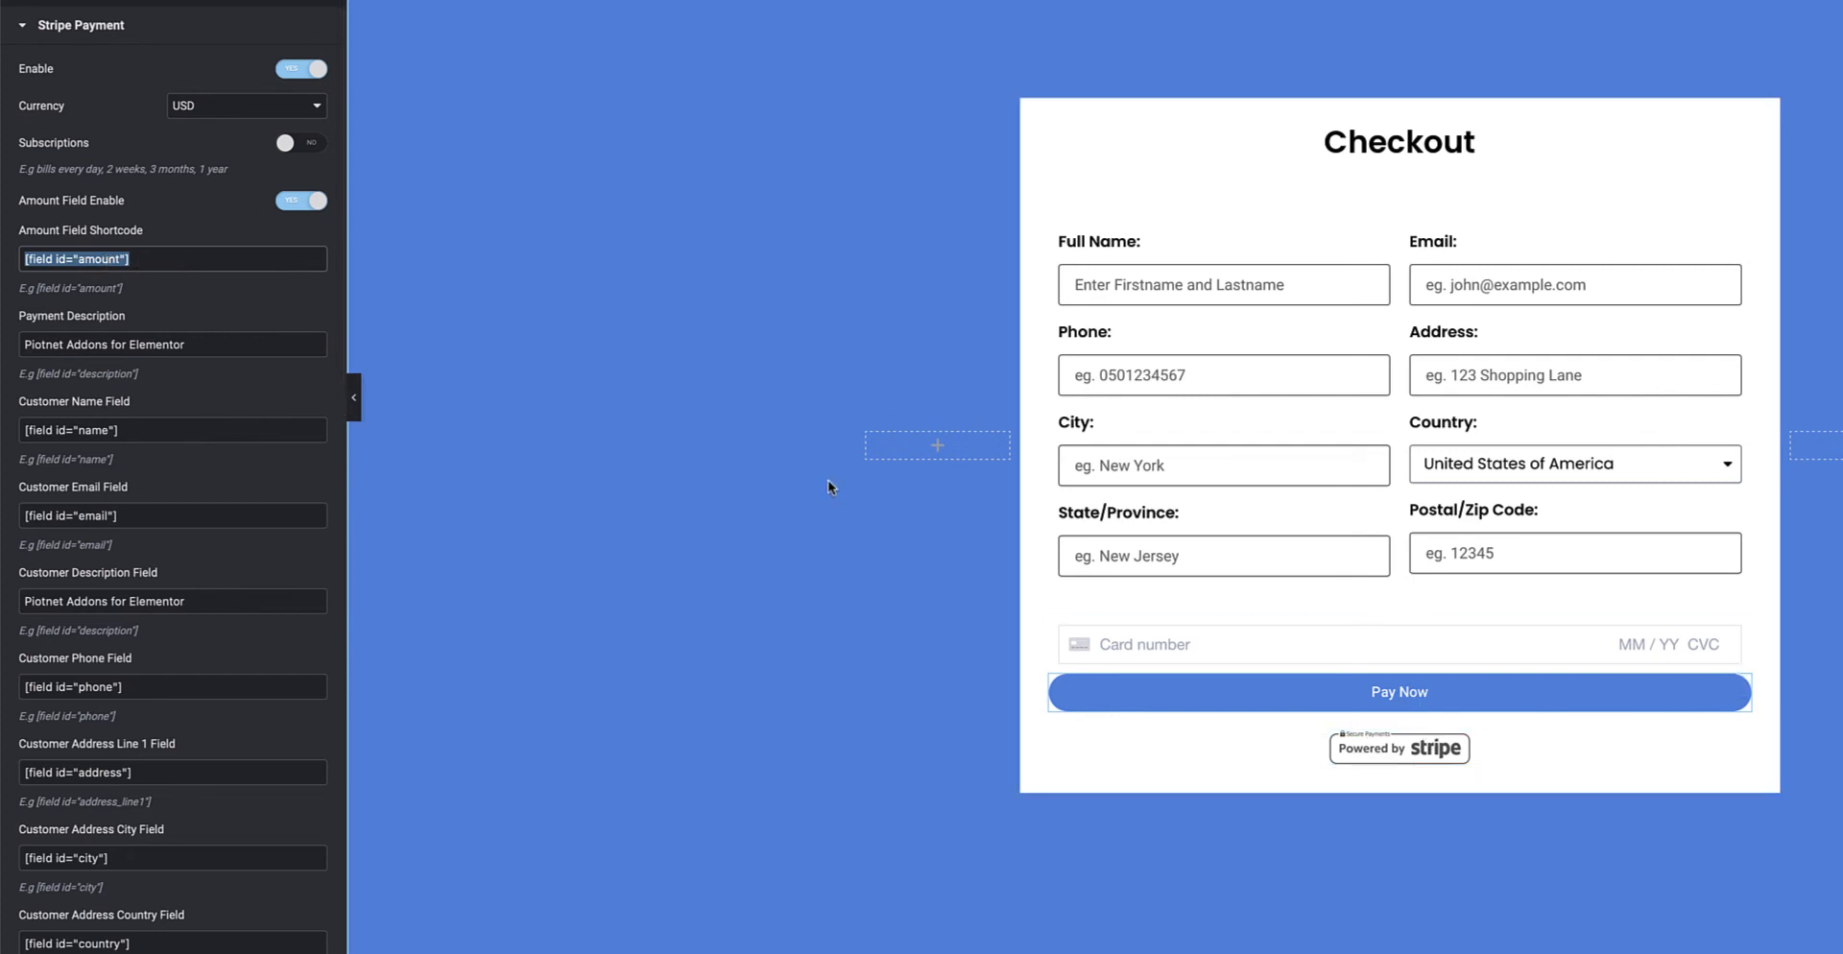
pyautogui.click(298, 201)
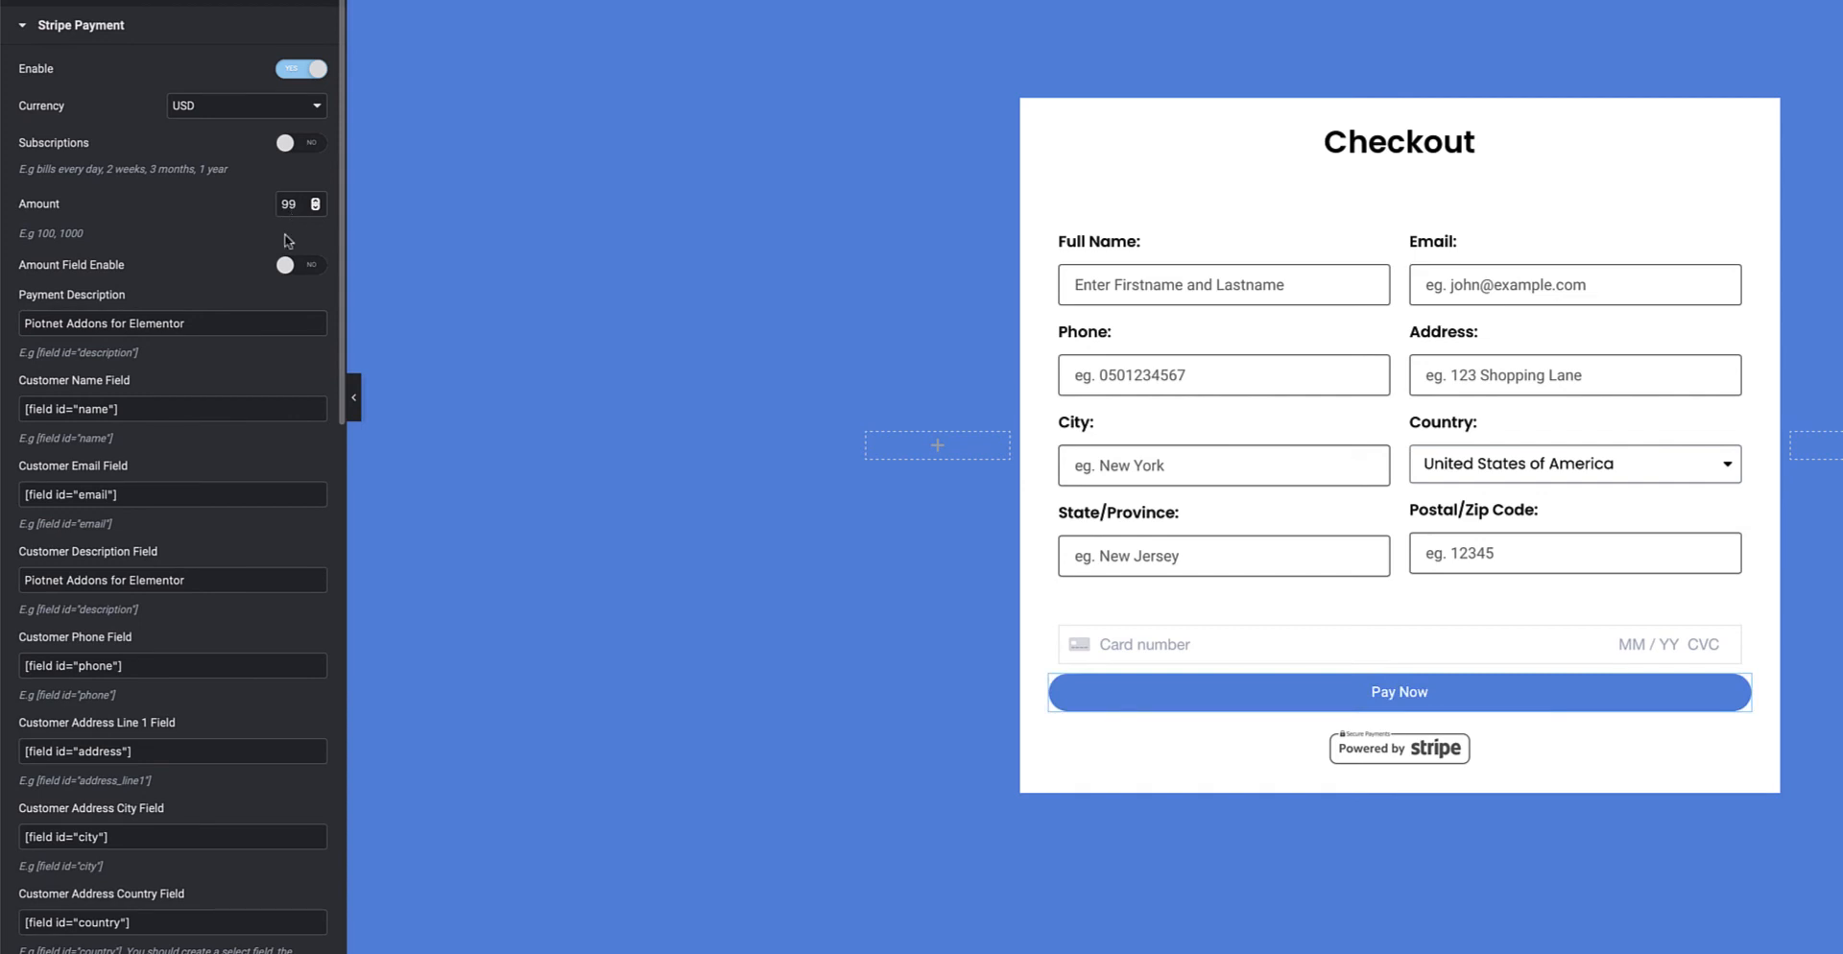
pyautogui.scroll(-5, 246, 317)
pyautogui.scroll(-1, 246, 321)
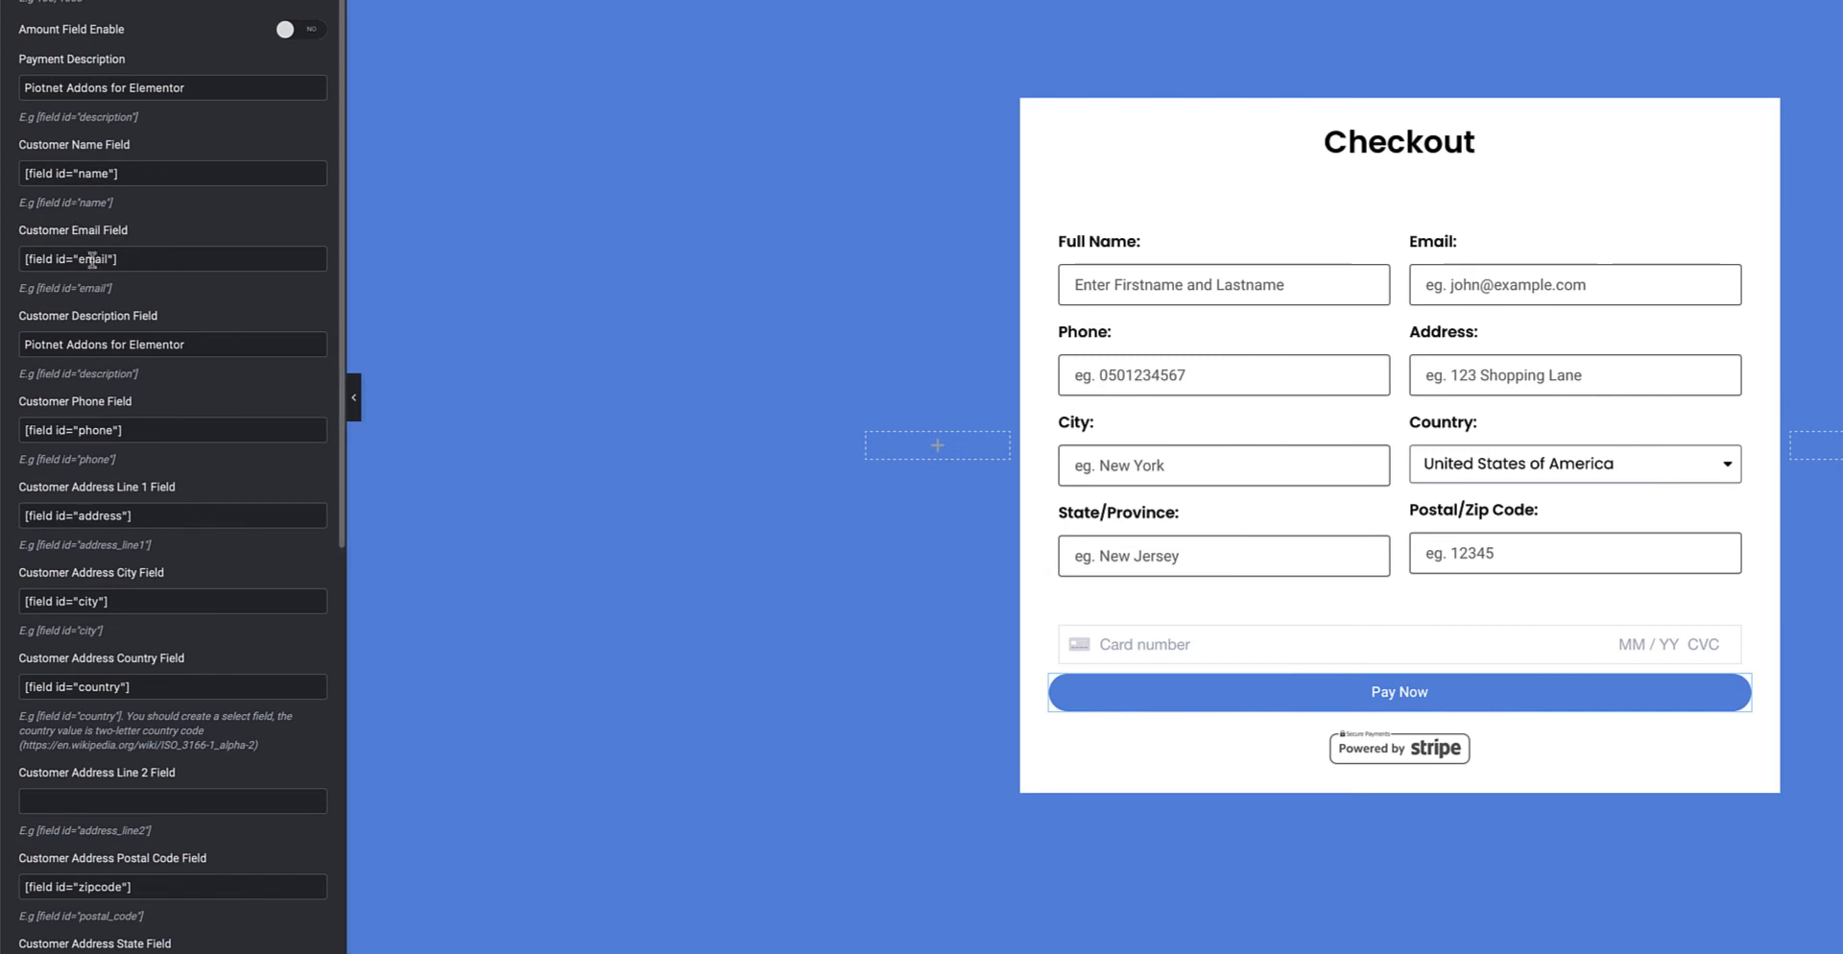
pyautogui.scroll(-3, 92, 259)
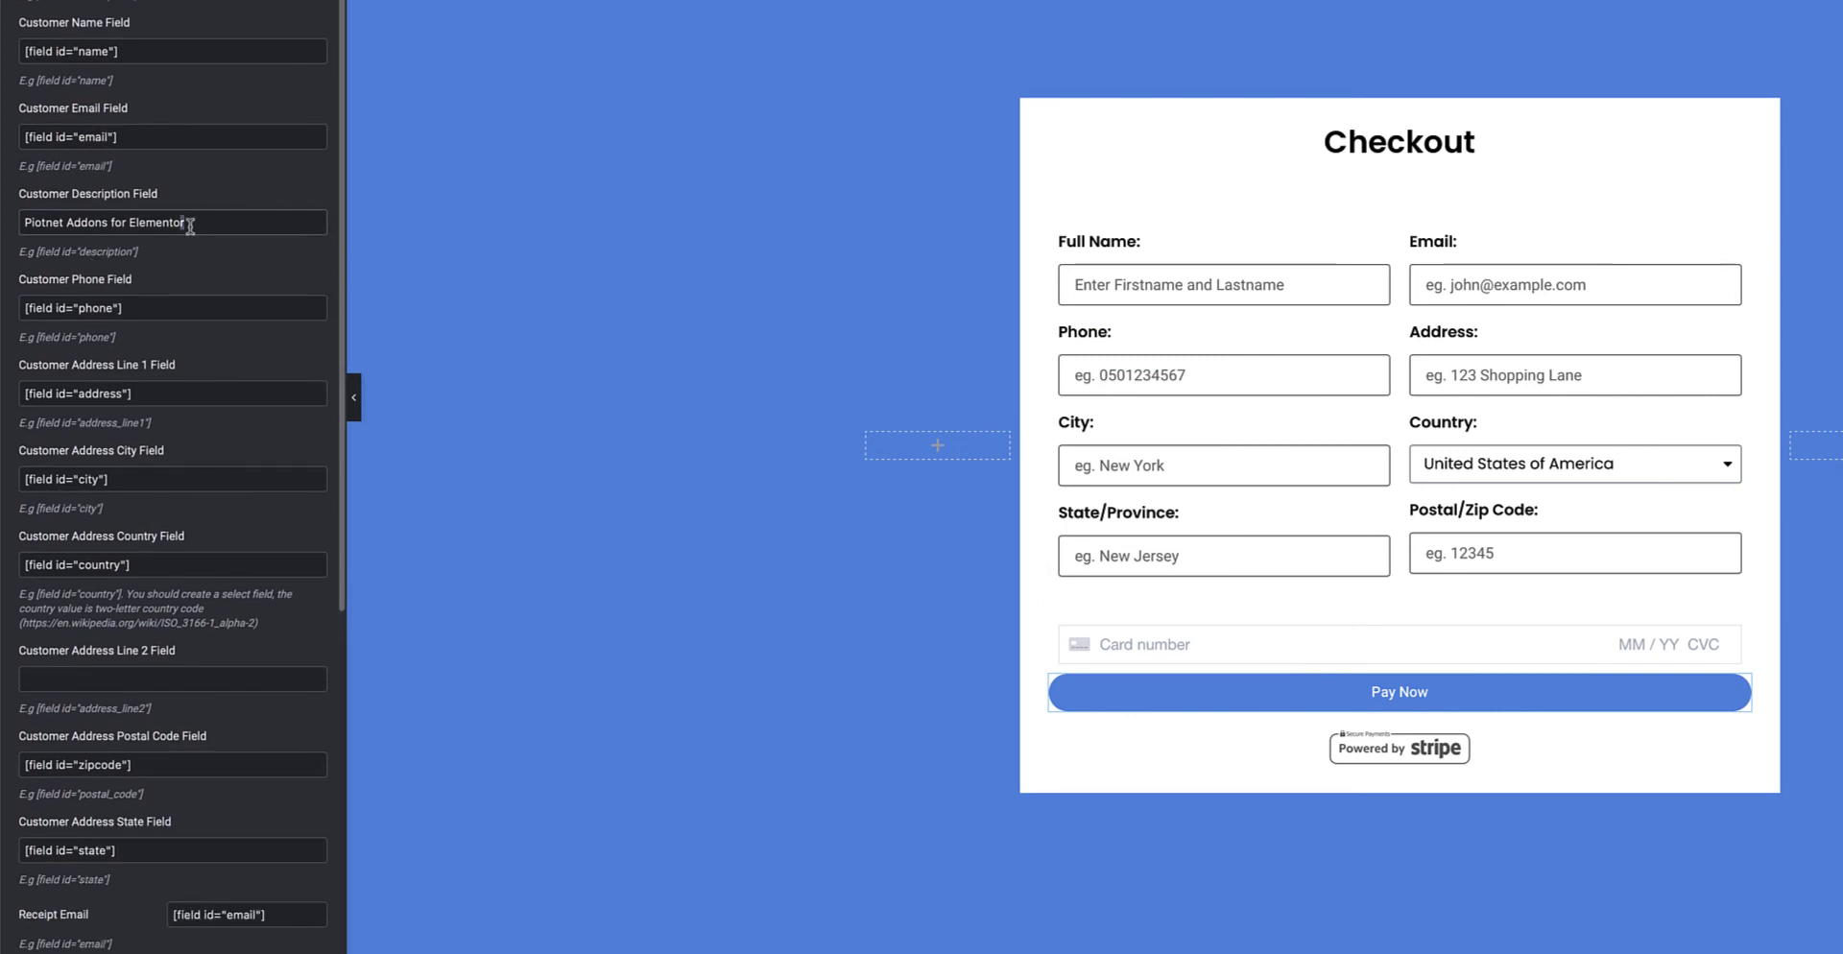
pyautogui.moveTo(189, 222); pyautogui.dragTo(15, 222)
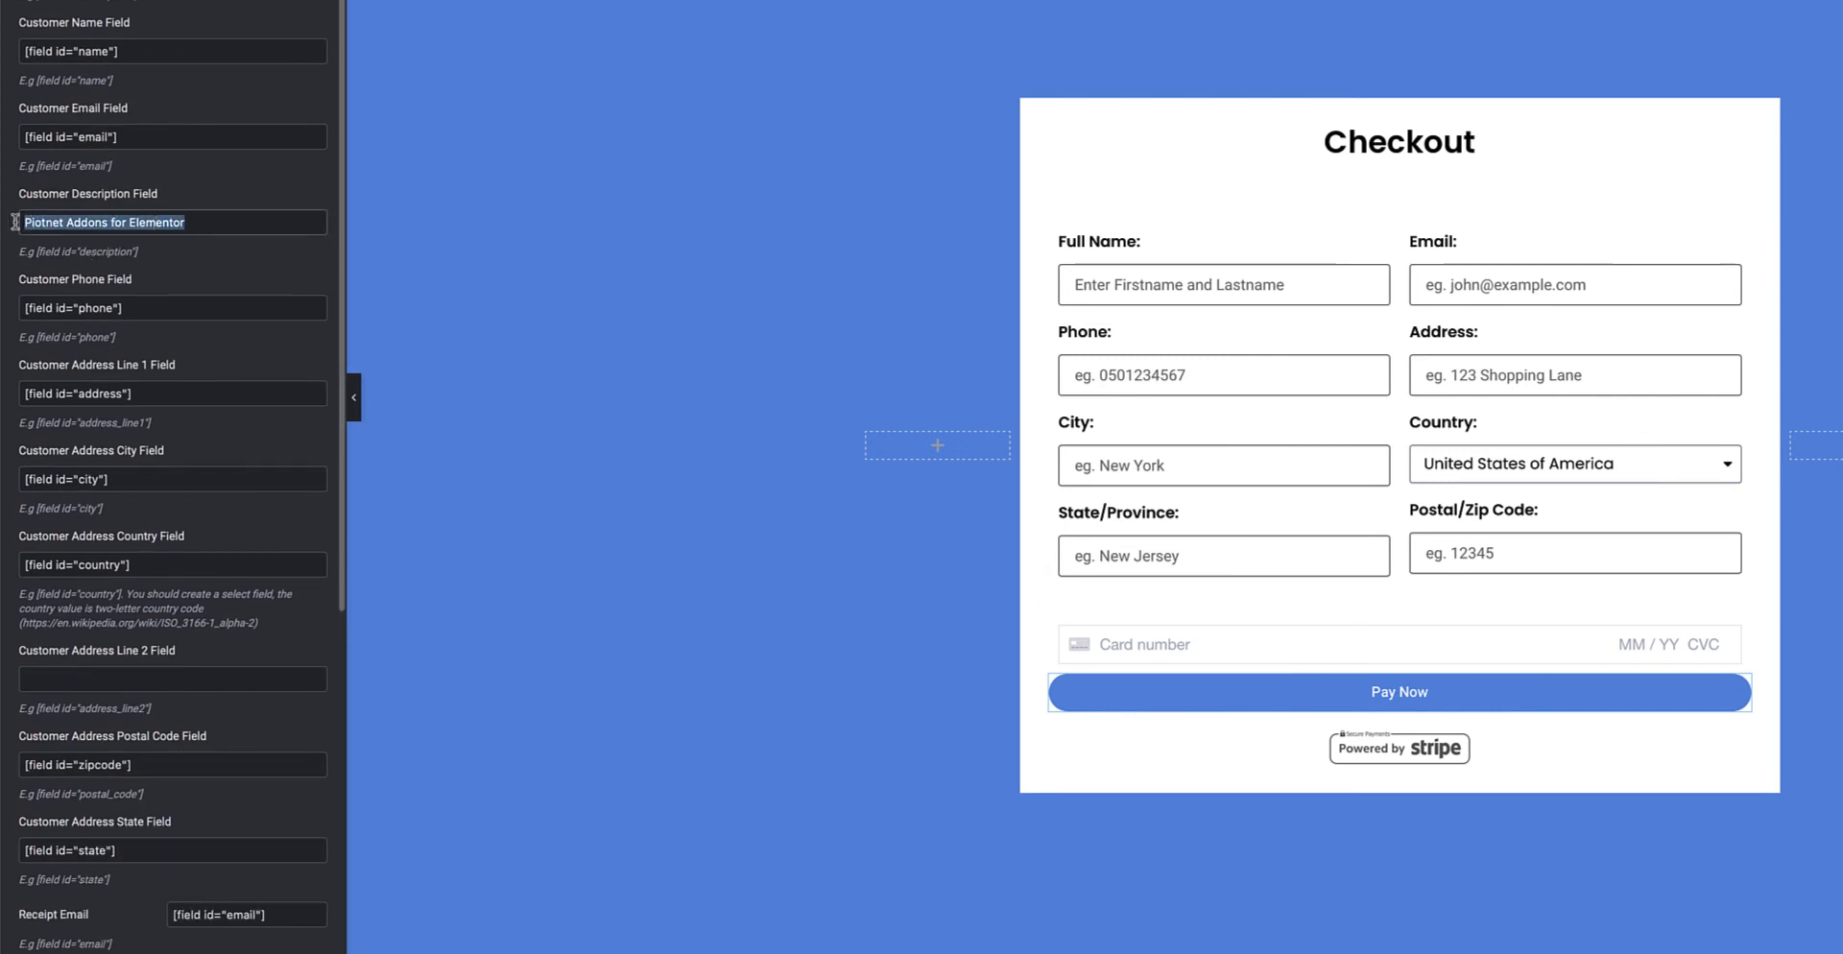
pyautogui.click(144, 221)
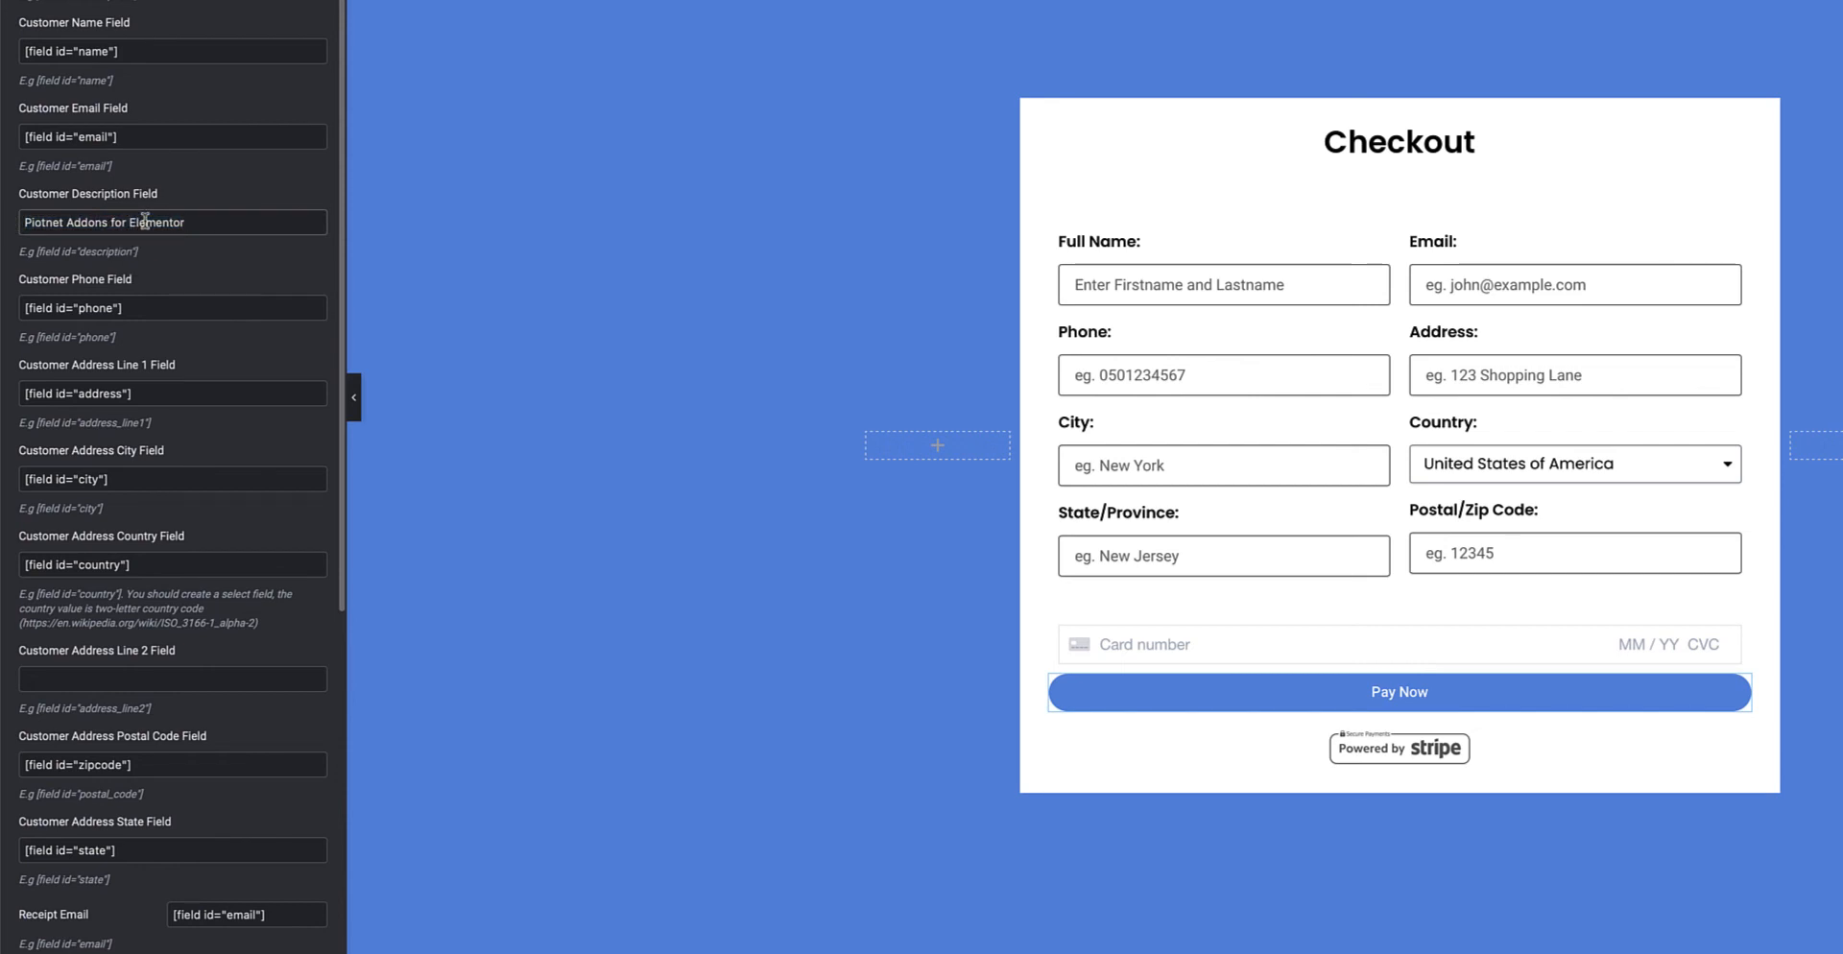
pyautogui.scroll(-2, 144, 255)
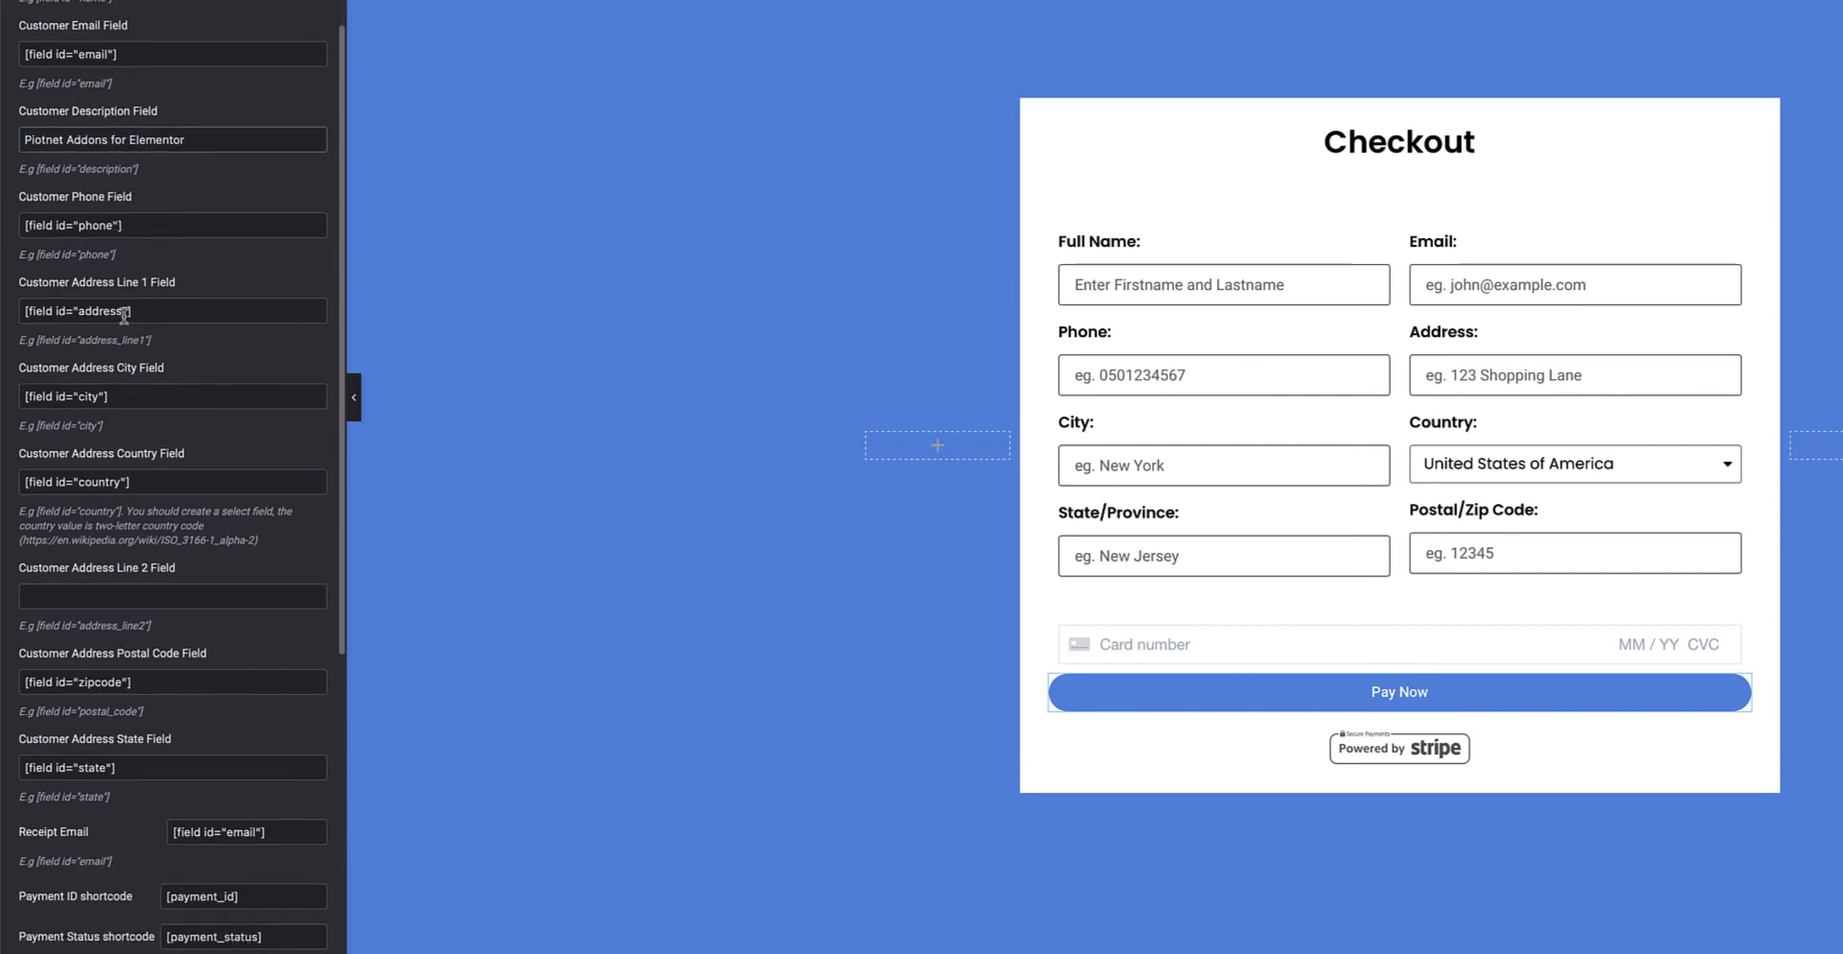
pyautogui.scroll(-3, 124, 312)
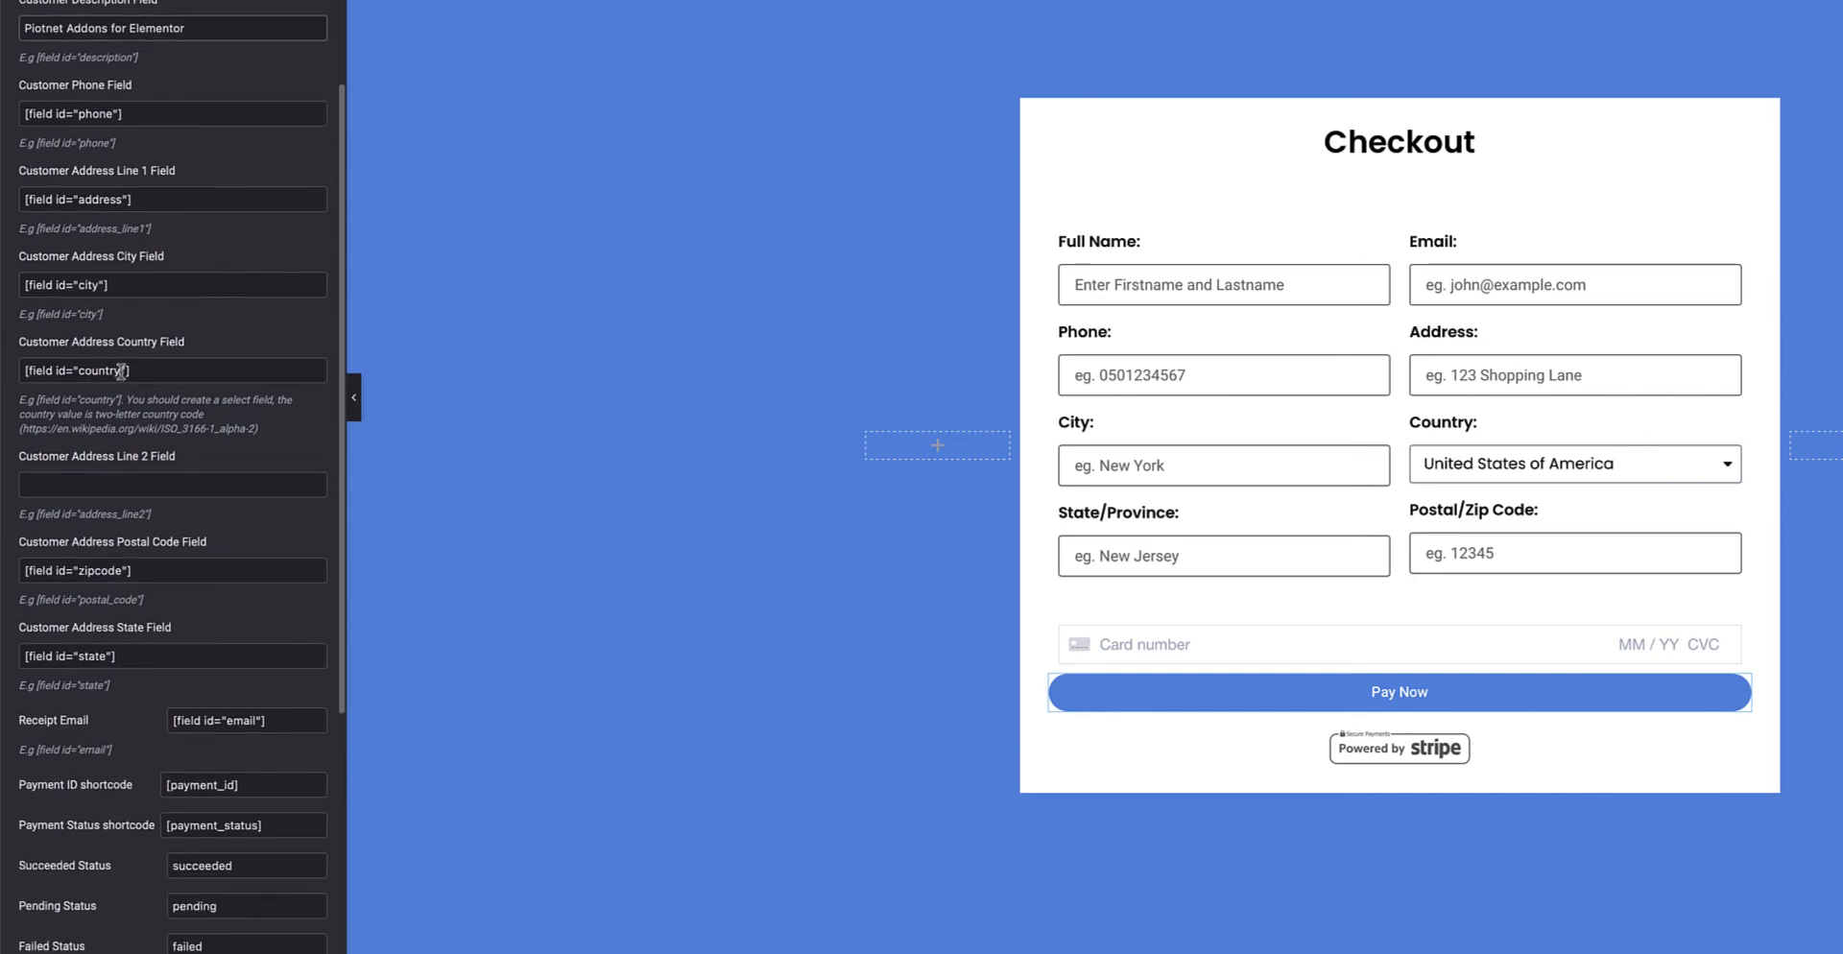
pyautogui.scroll(-4, 121, 370)
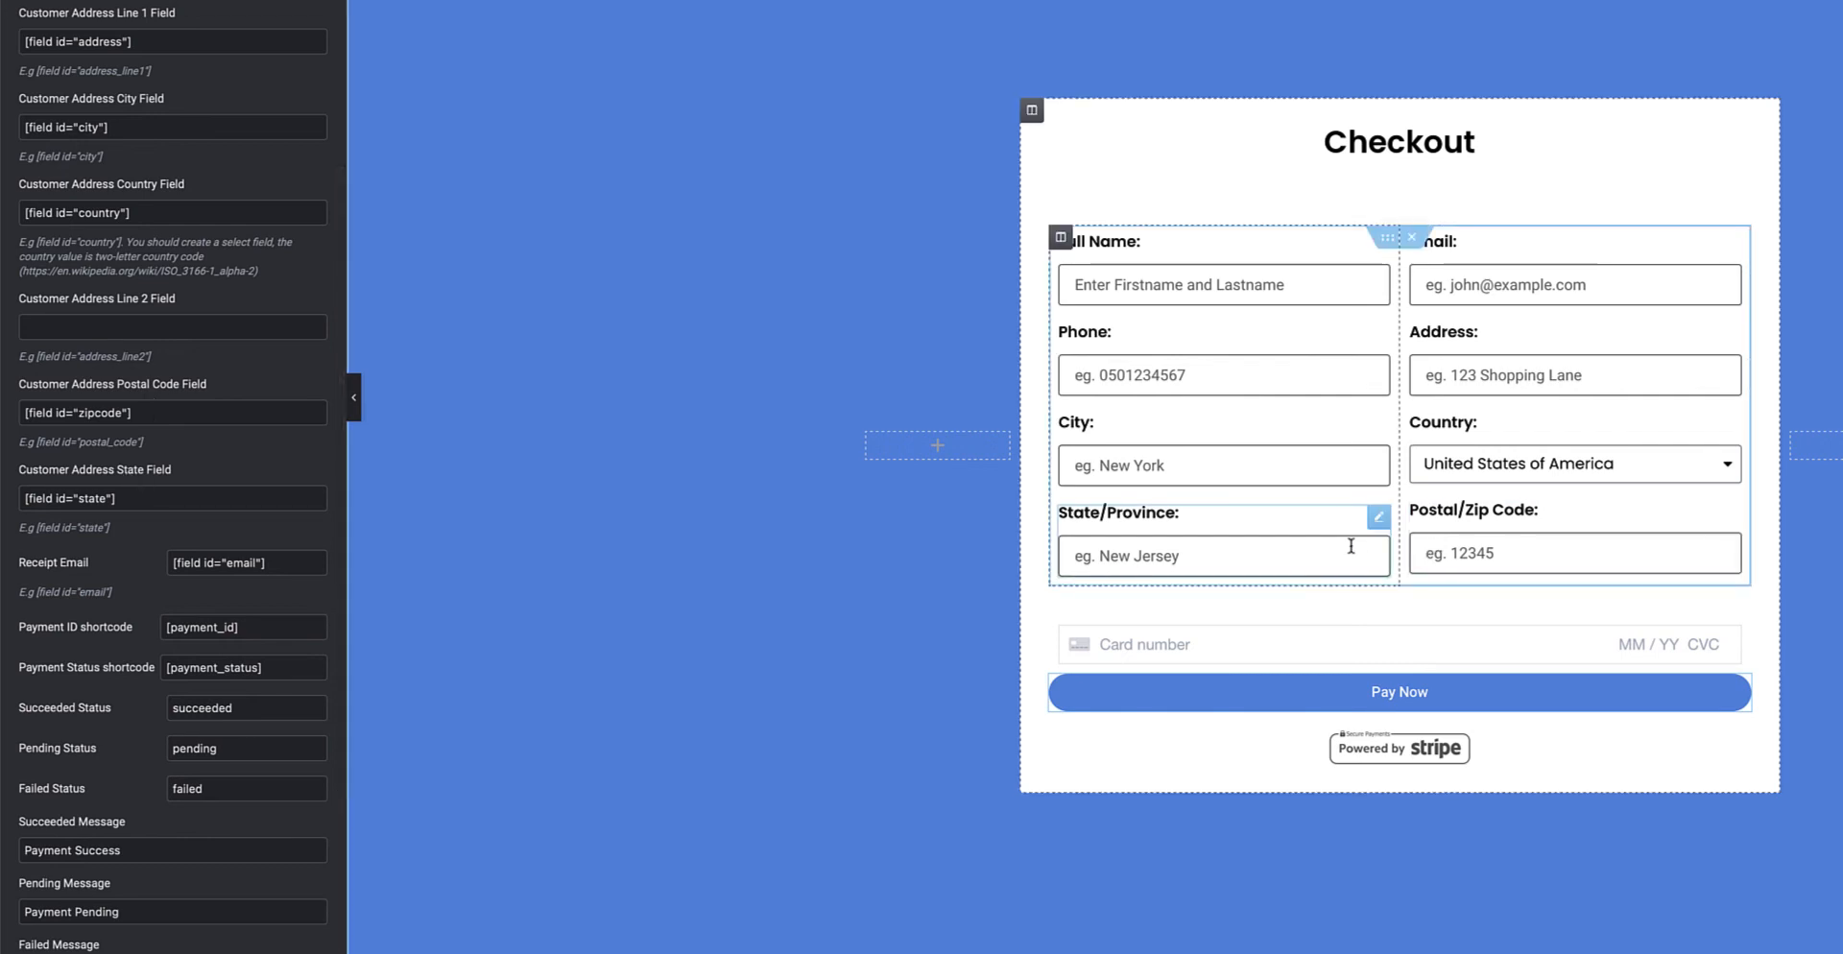
pyautogui.scroll(-3, 115, 499)
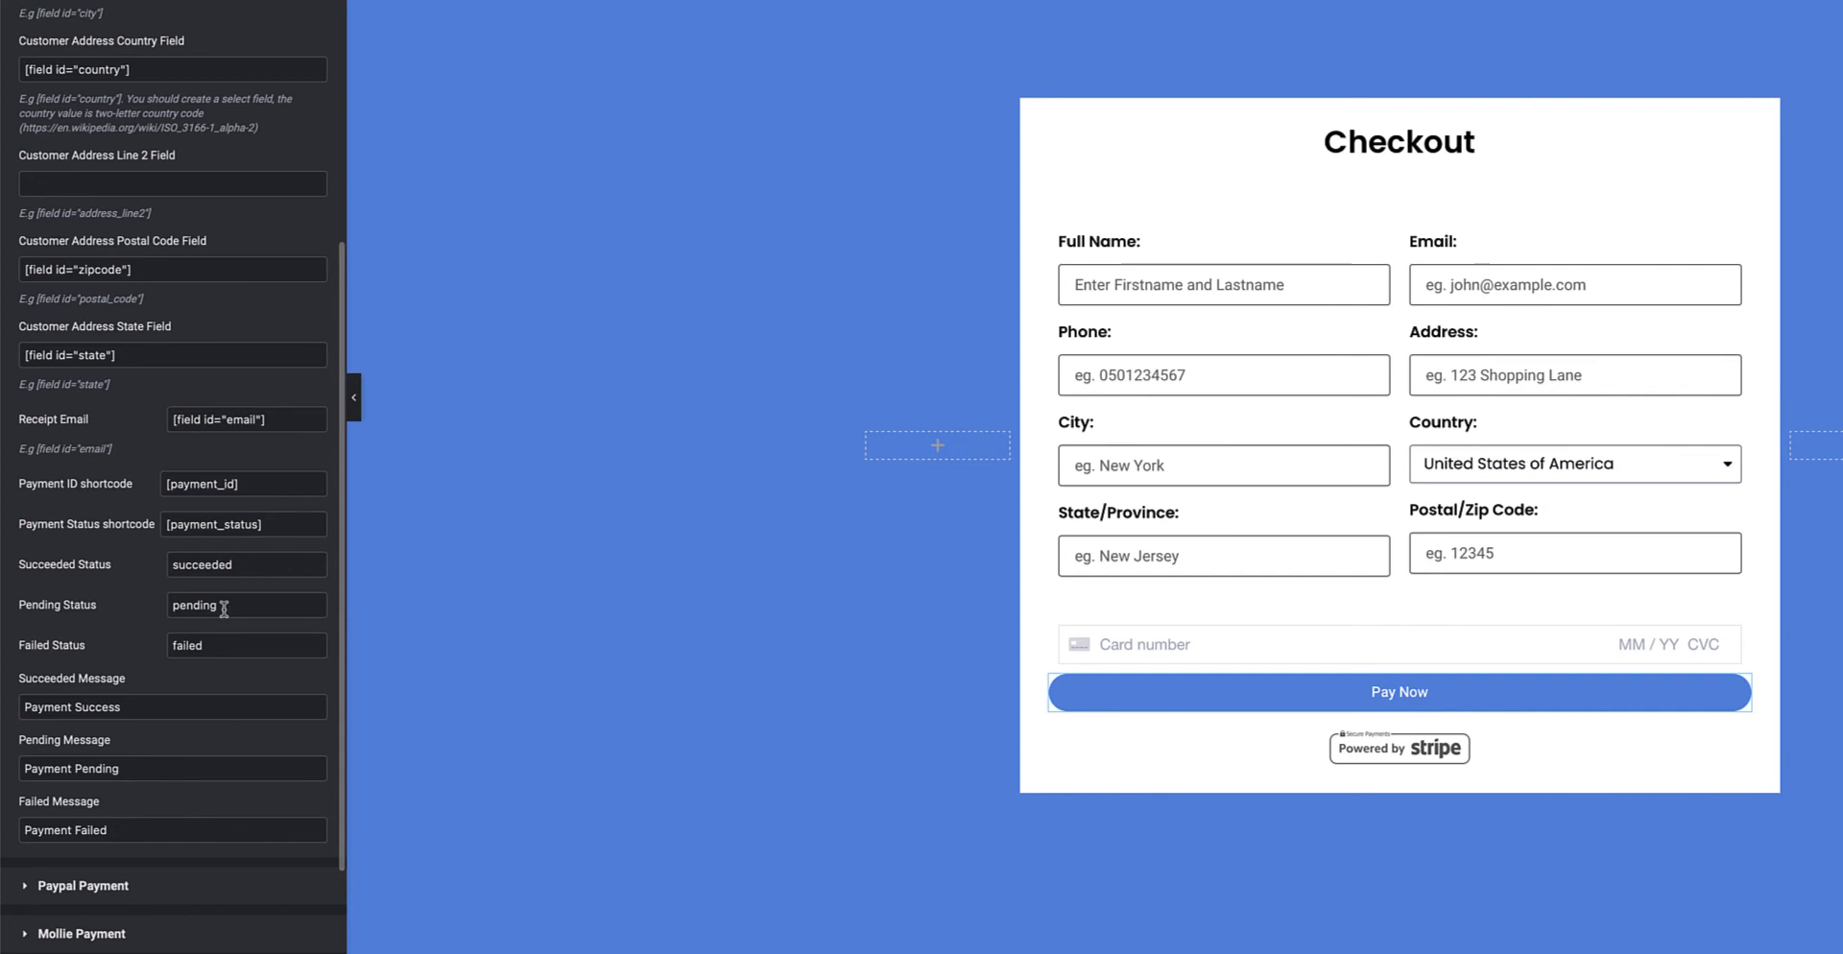
pyautogui.scroll(-3, 217, 633)
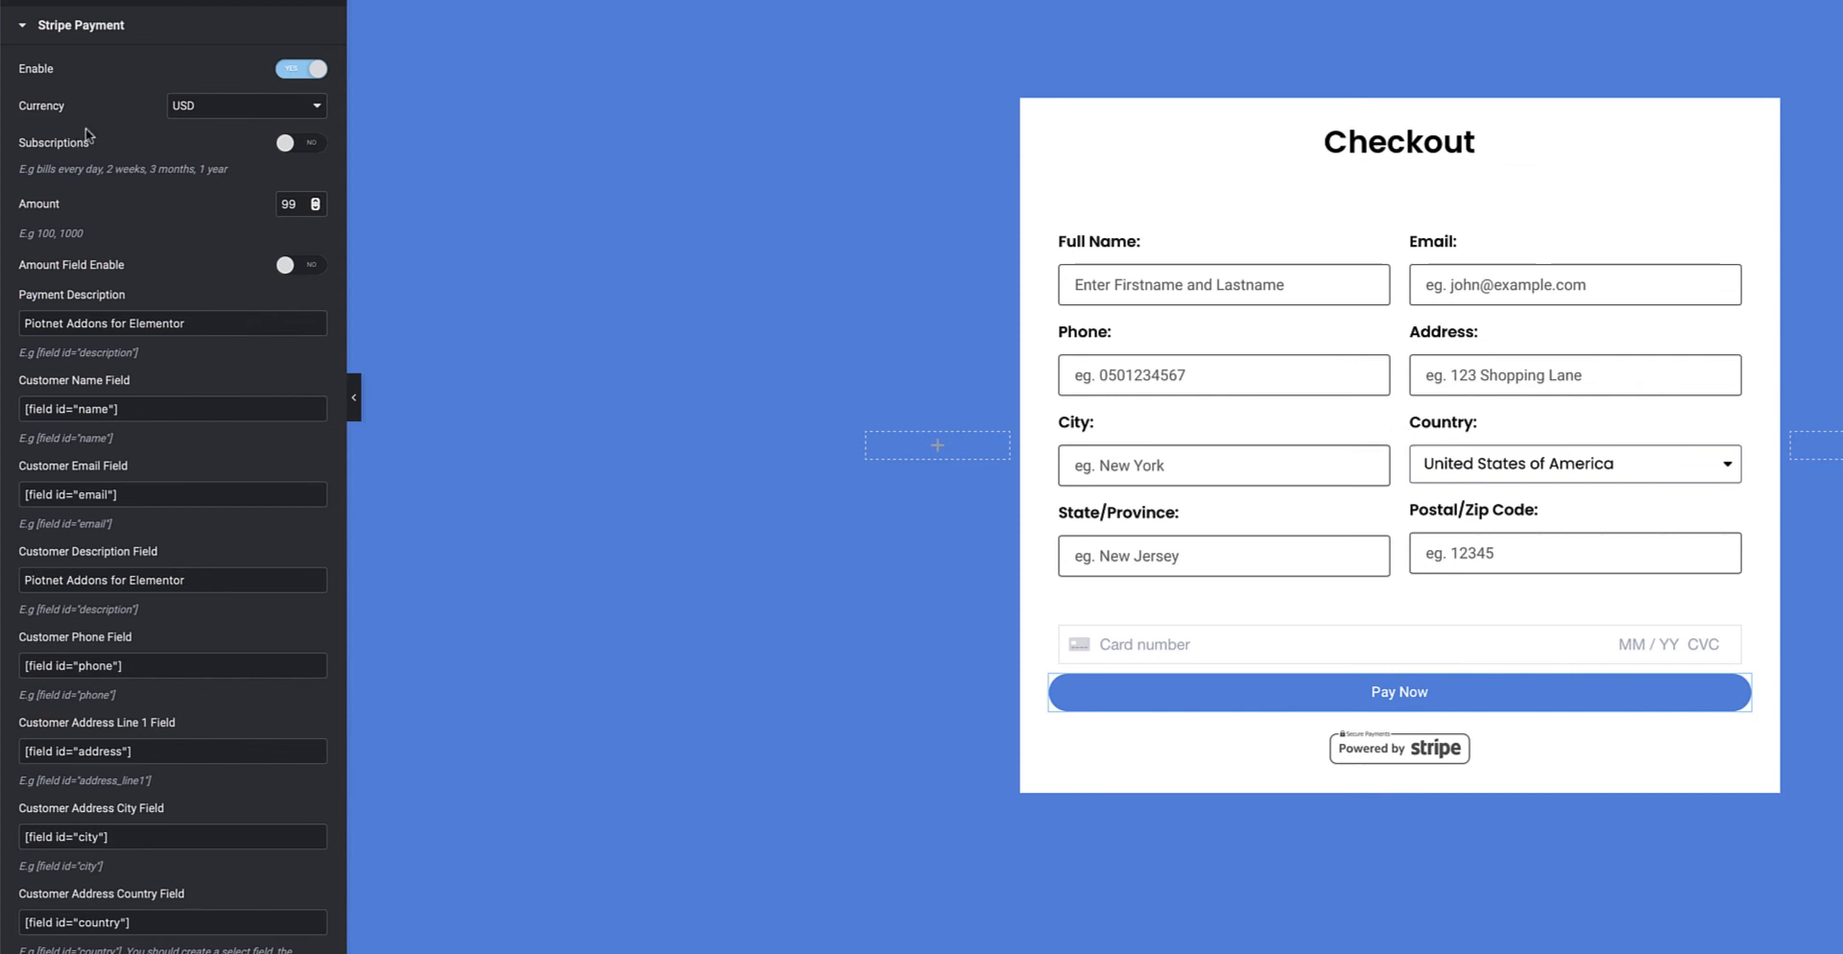
# Turn Subscriptions on and check the Piotnet Addons For Elementor product name and ID
pyautogui.click(309, 151)
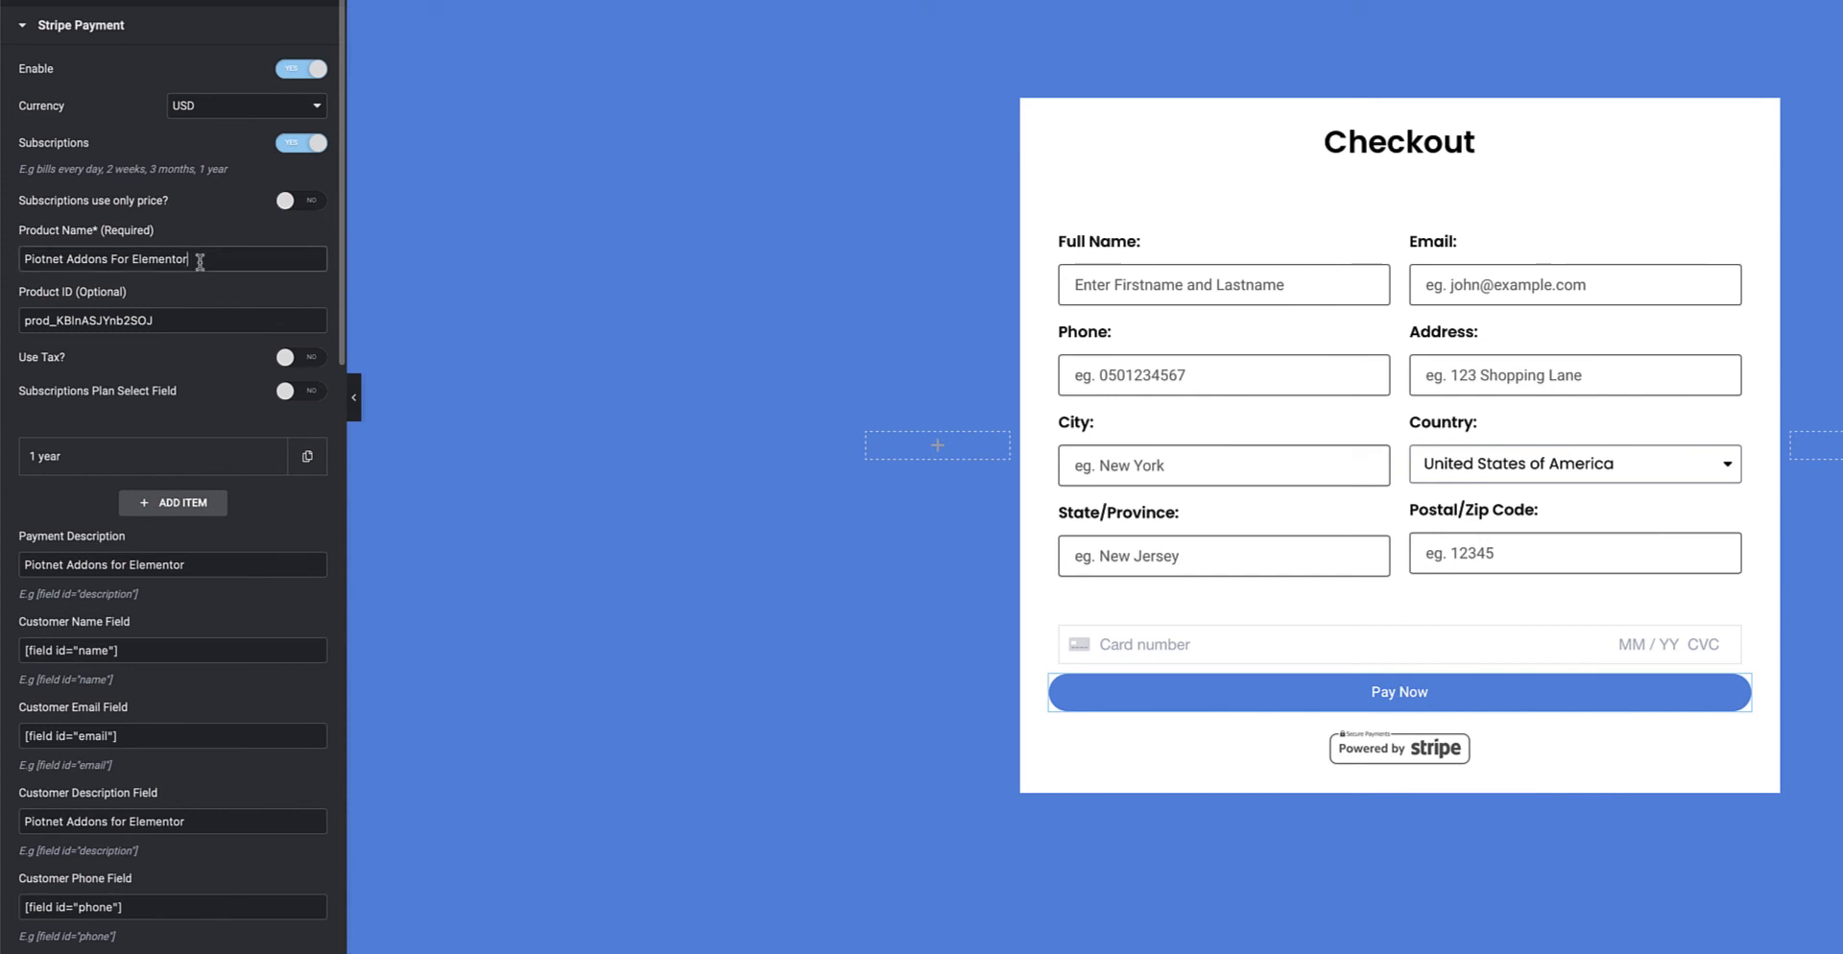
pyautogui.moveTo(192, 259); pyautogui.dragTo(6, 260)
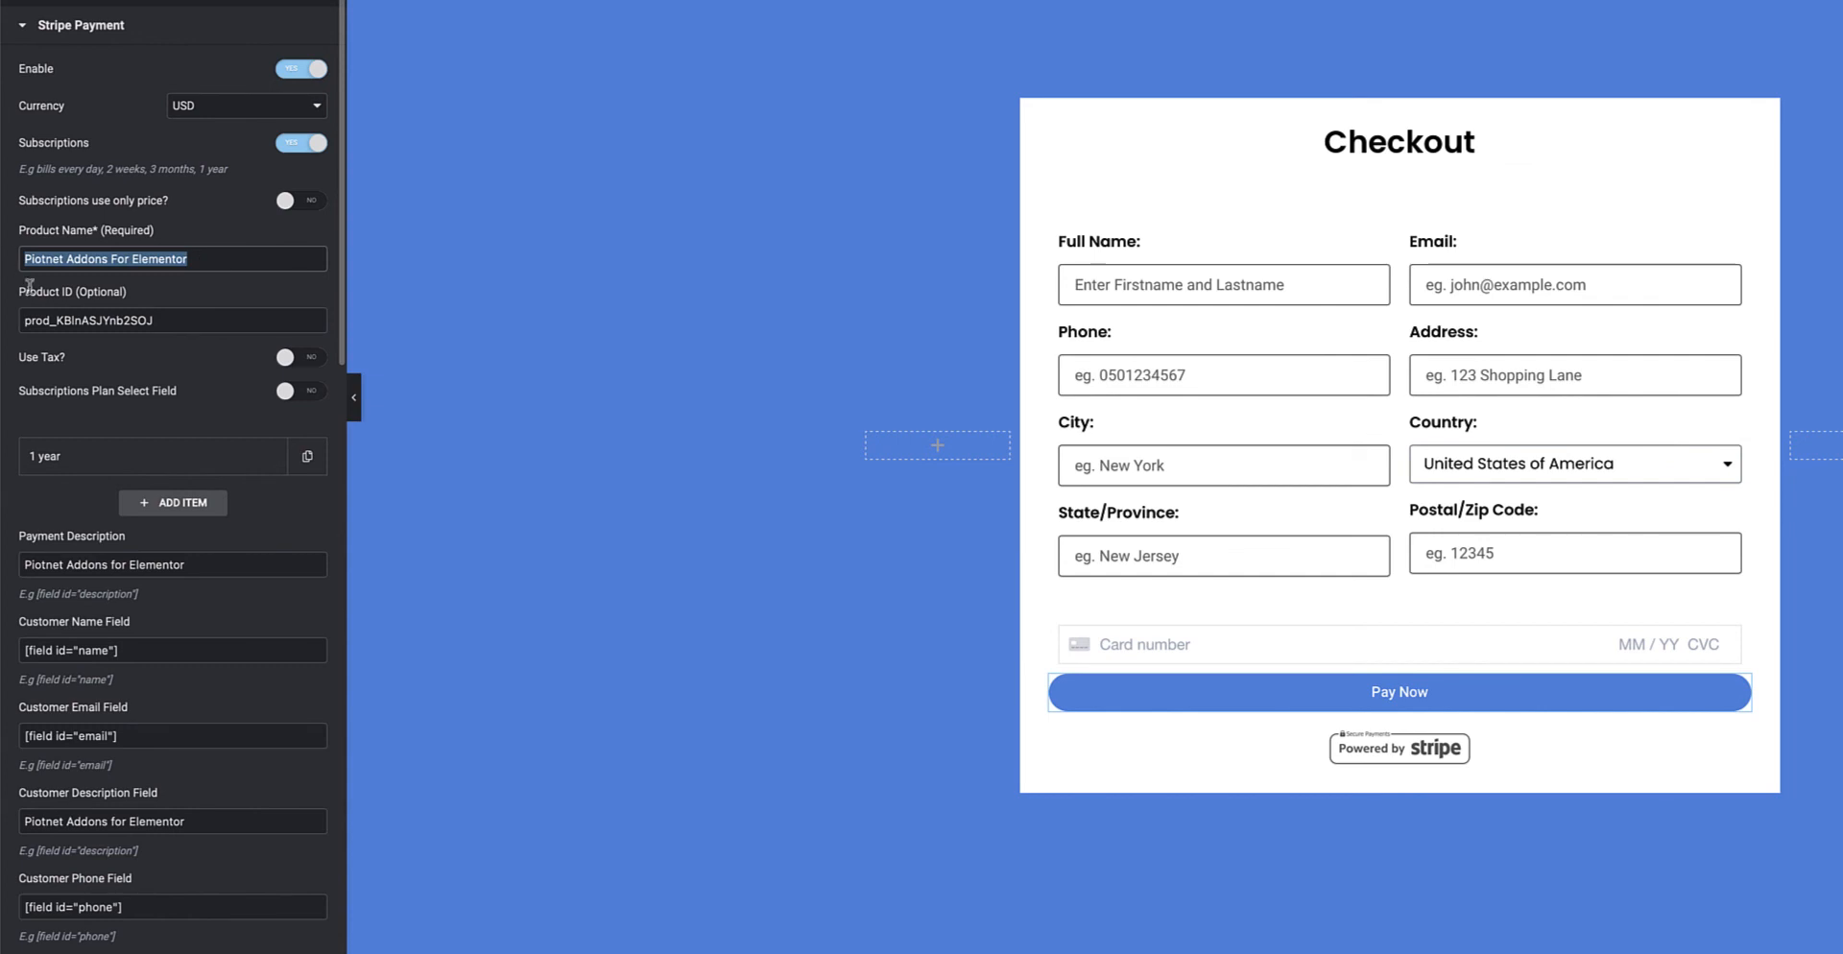
pyautogui.moveTo(161, 321); pyautogui.dragTo(18, 320)
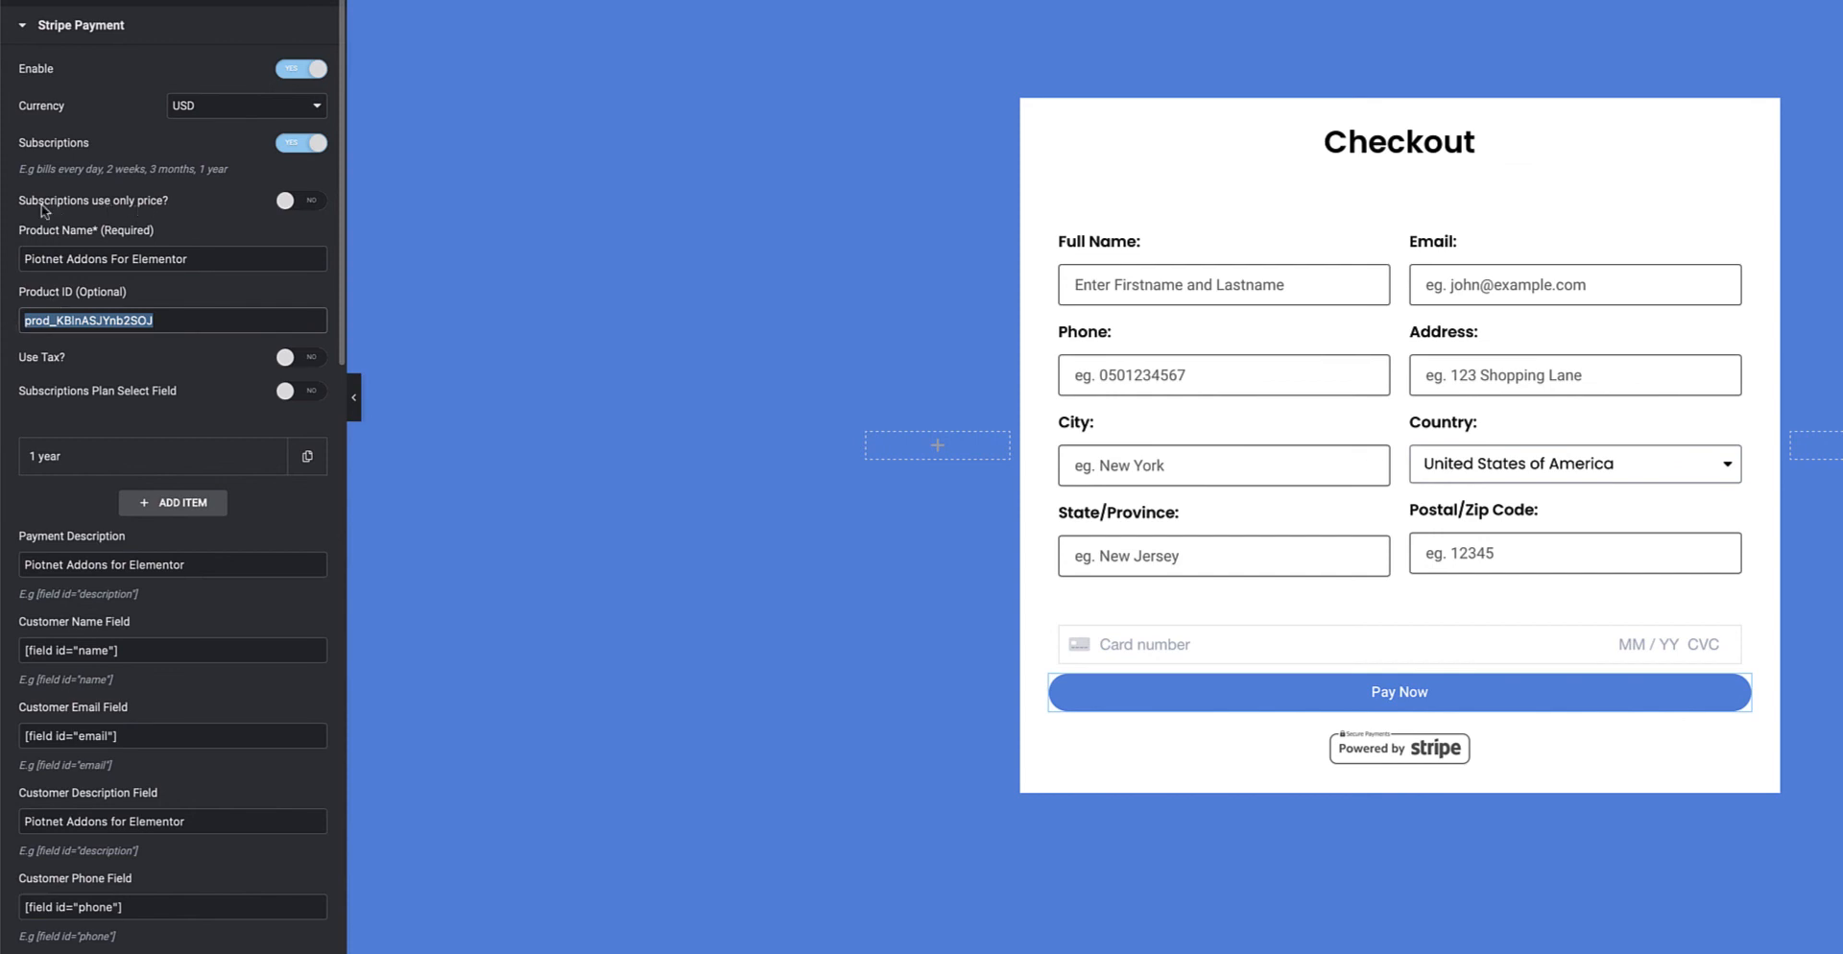
# Try the price-only and Use Tax options, then set both back to NO
pyautogui.click(311, 201)
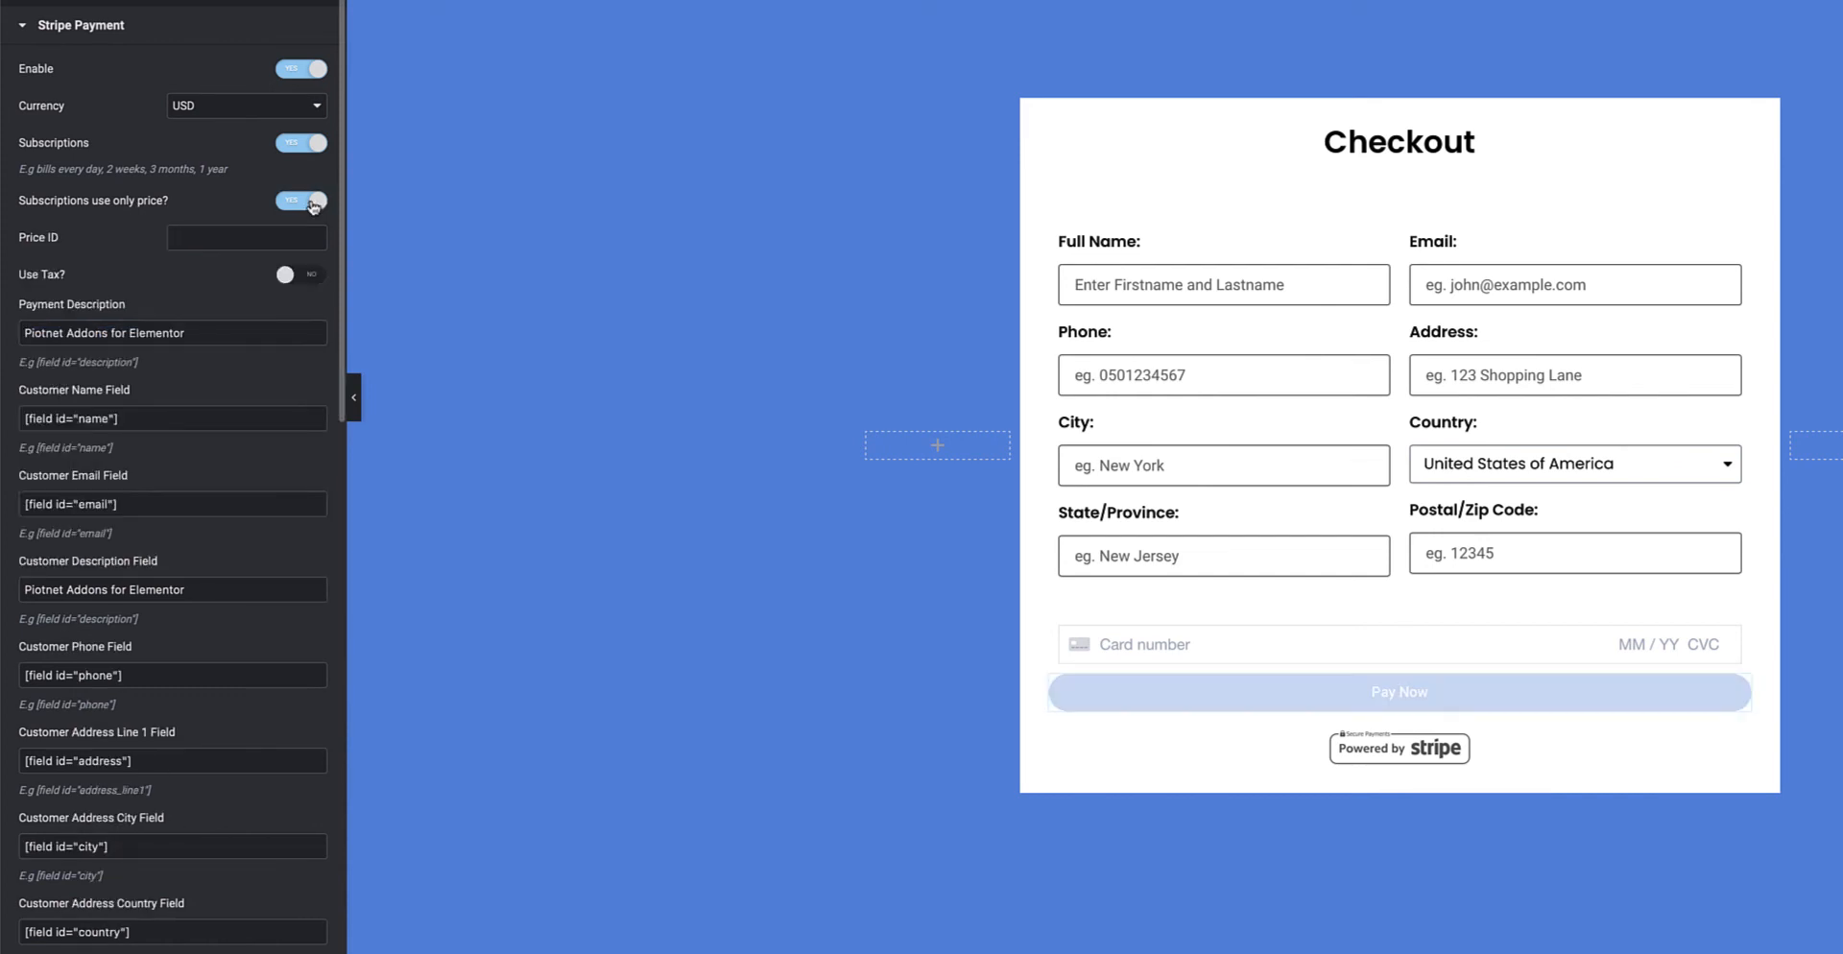
pyautogui.click(196, 240)
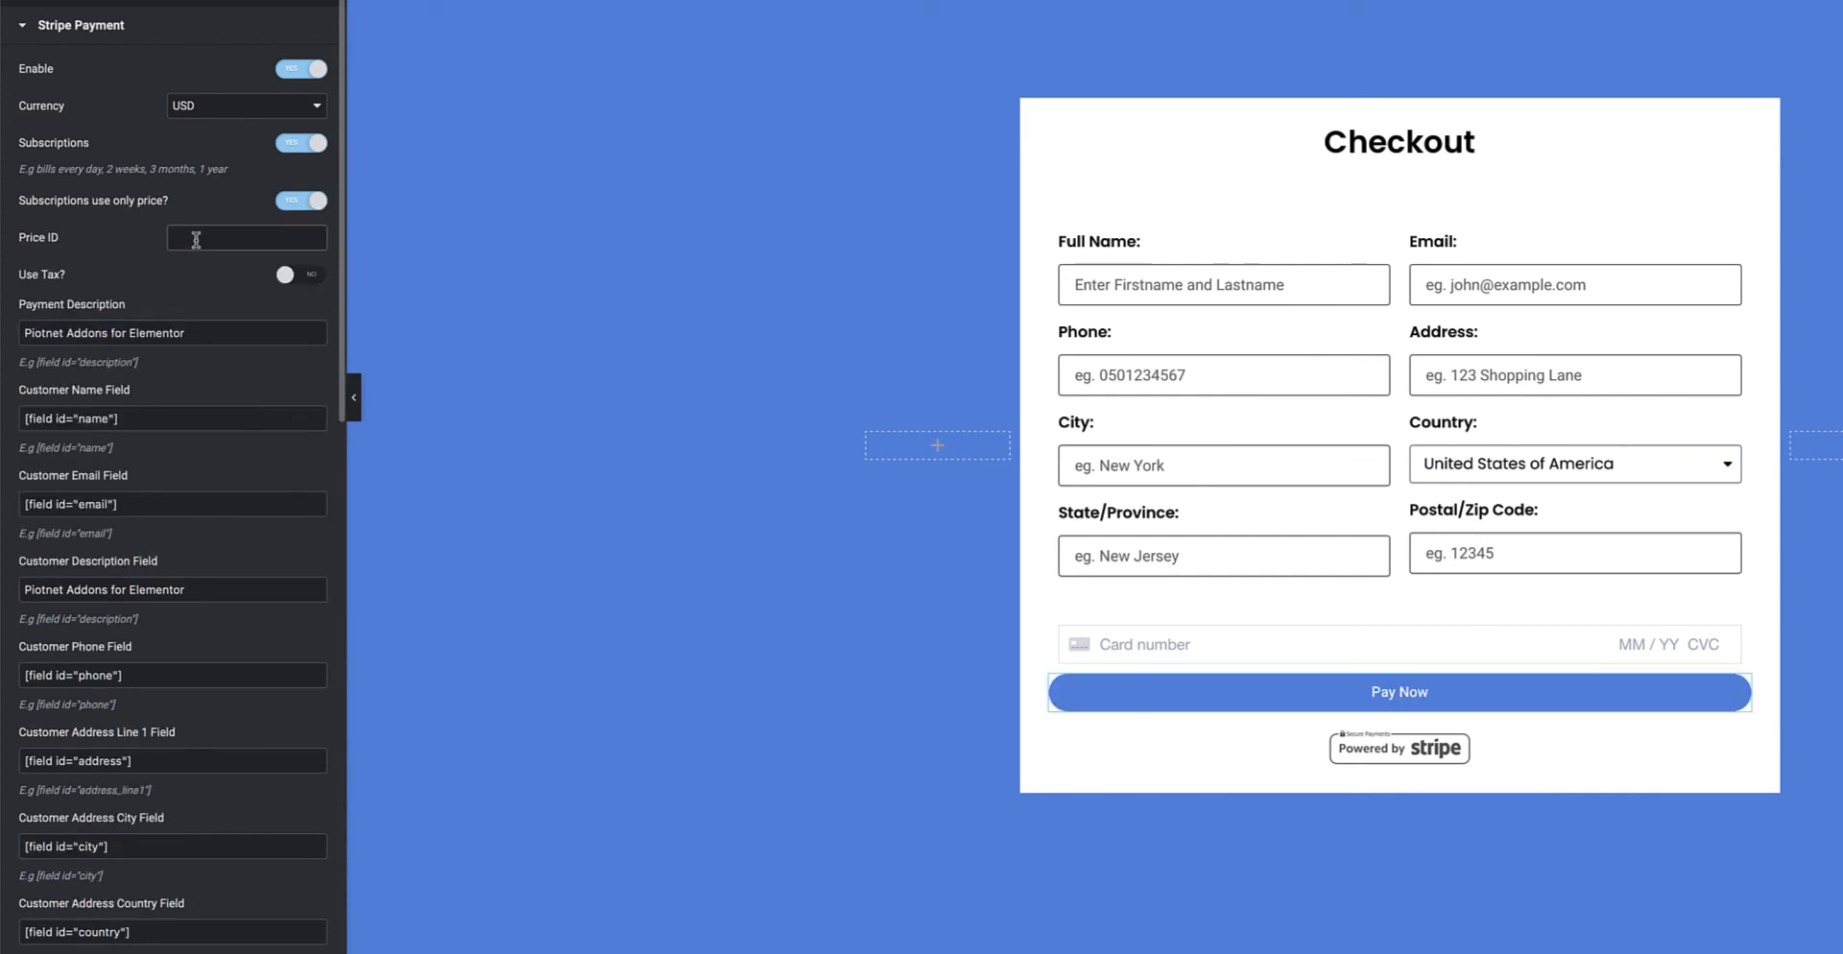
pyautogui.click(302, 201)
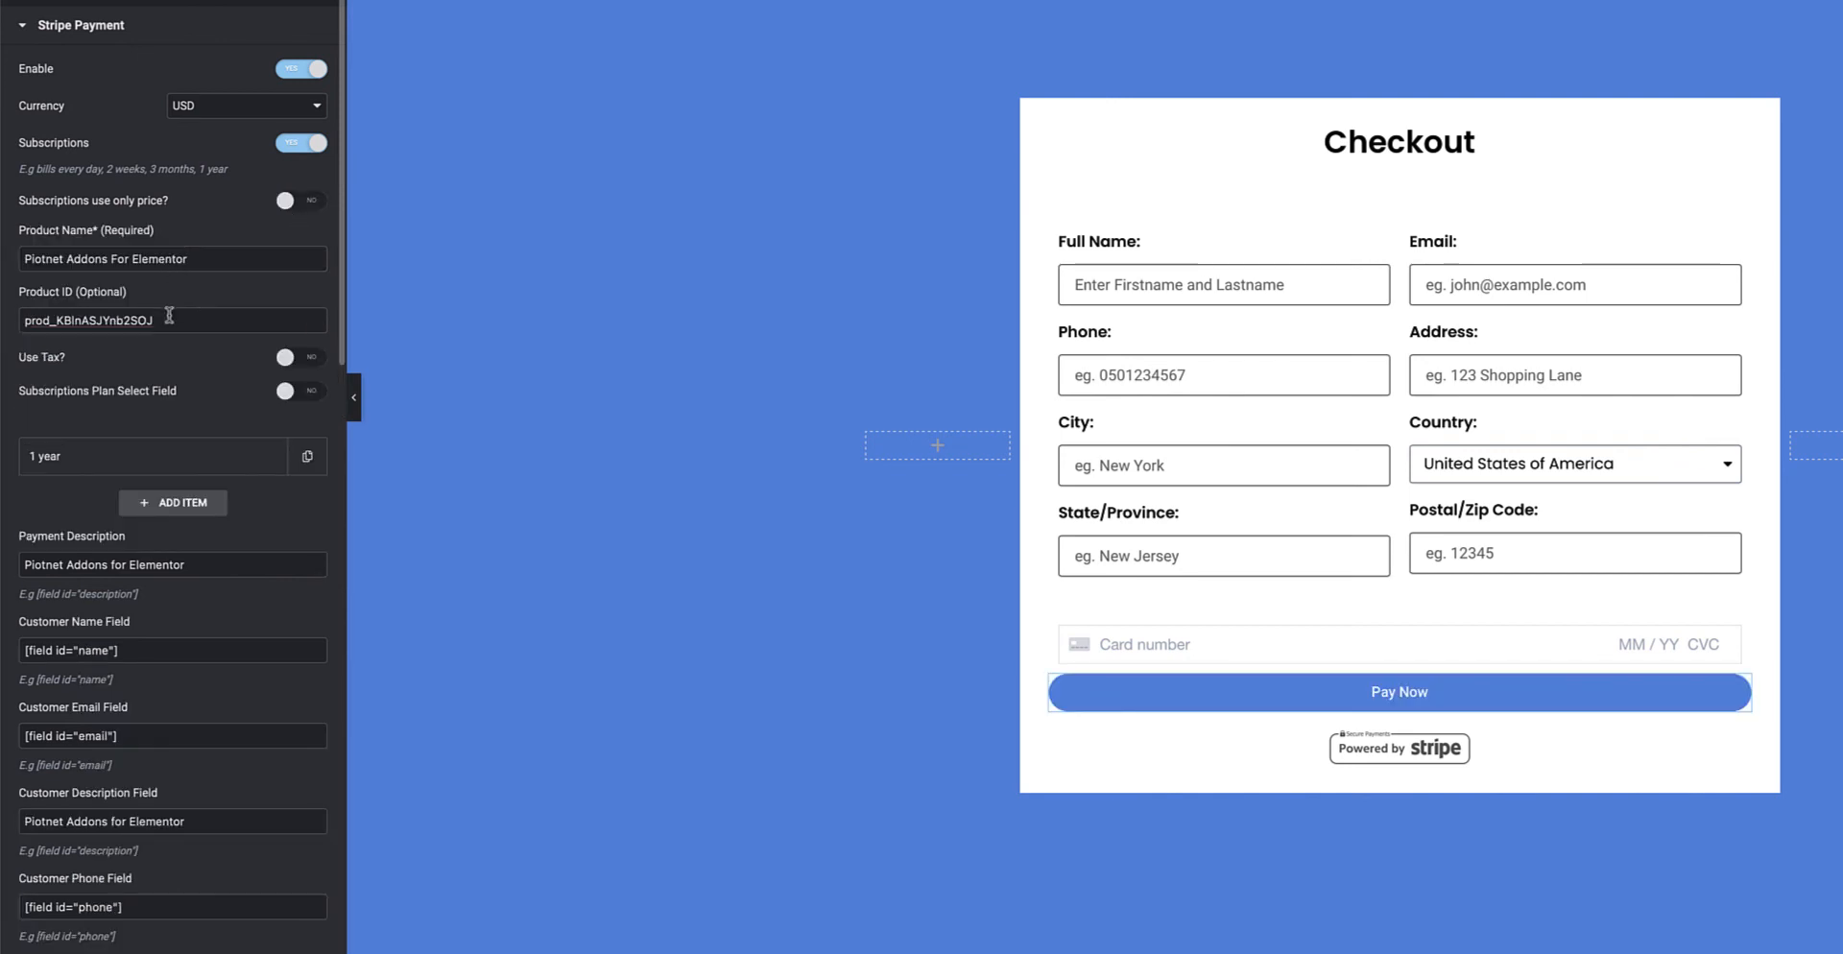
pyautogui.click(305, 357)
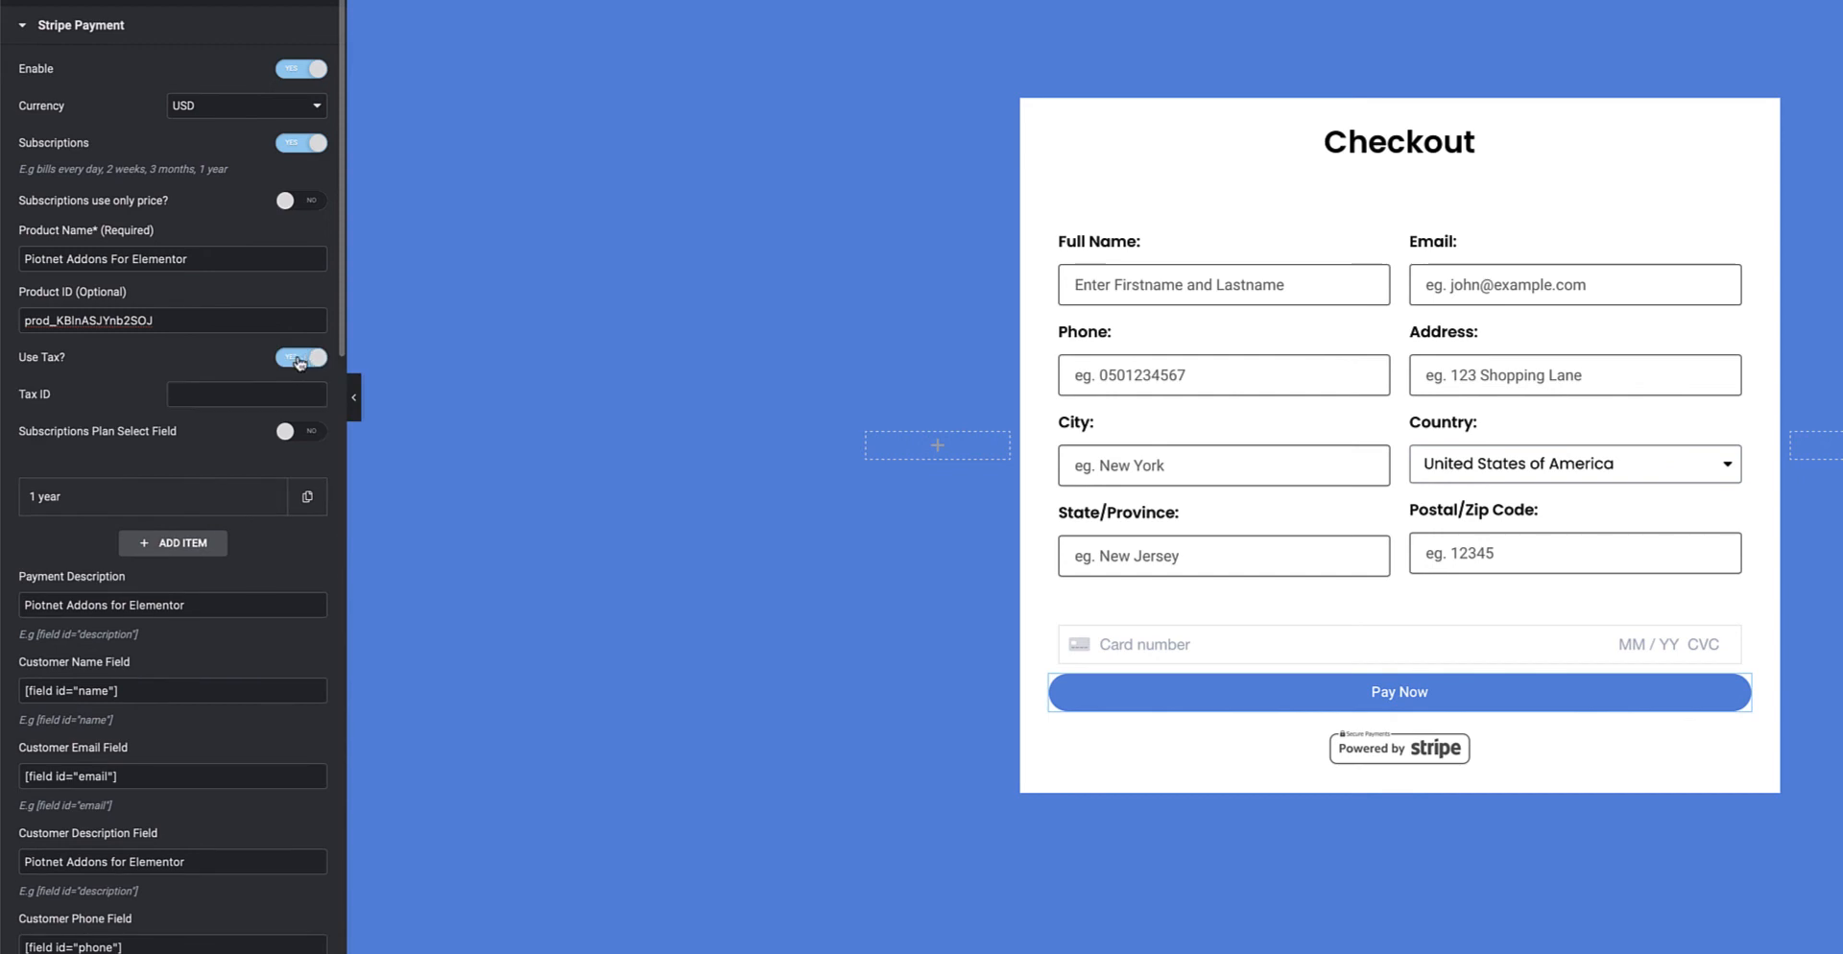
pyautogui.click(299, 359)
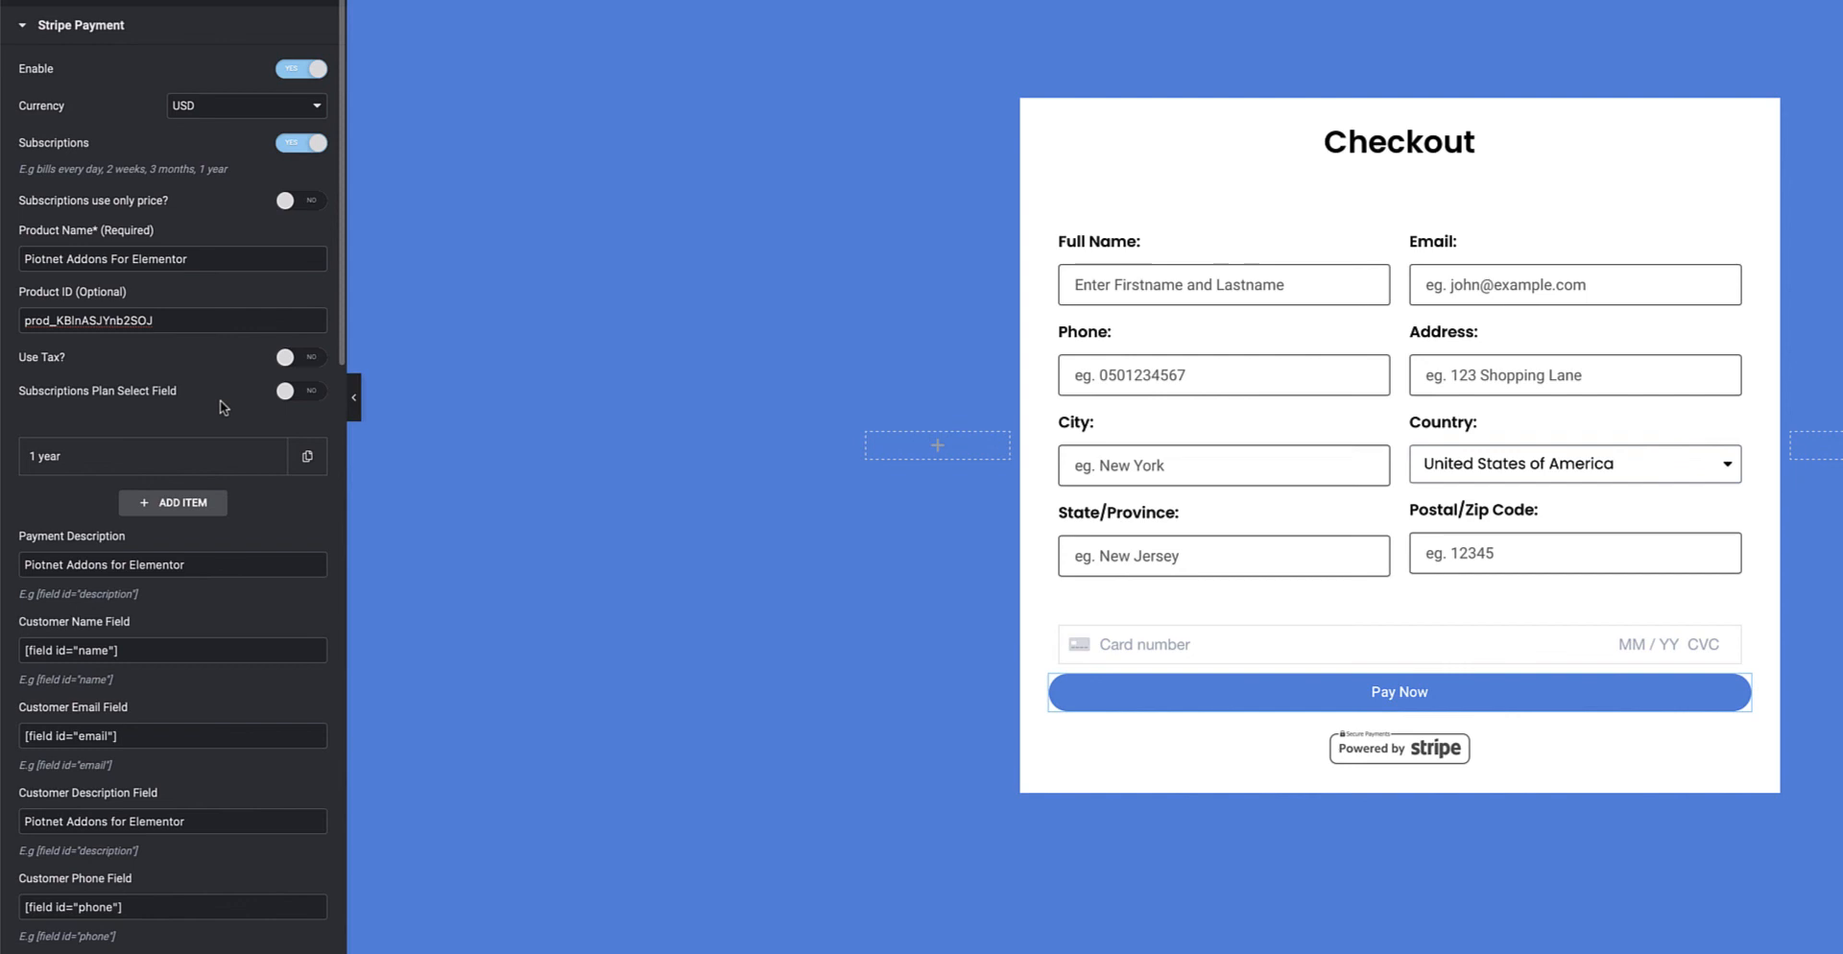
# Toggle the Subscriptions Plan Select Field on and off, and expand the '1 year' plan
pyautogui.click(307, 392)
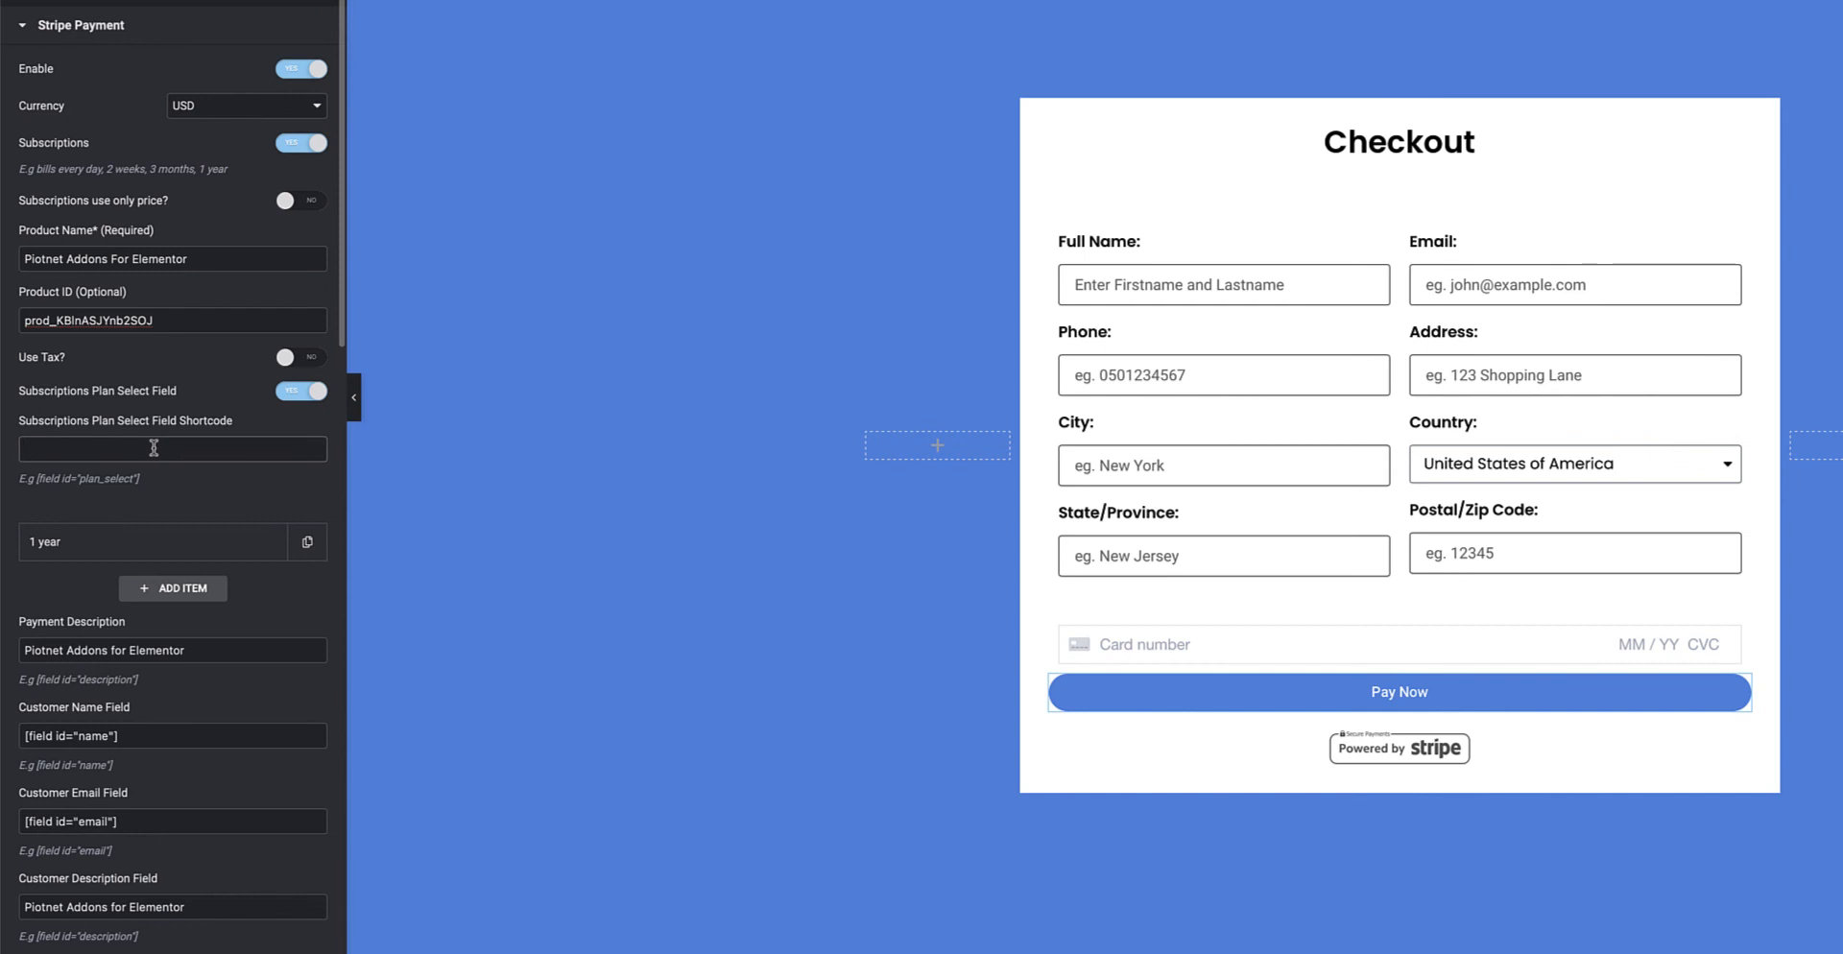
pyautogui.click(1731, 468)
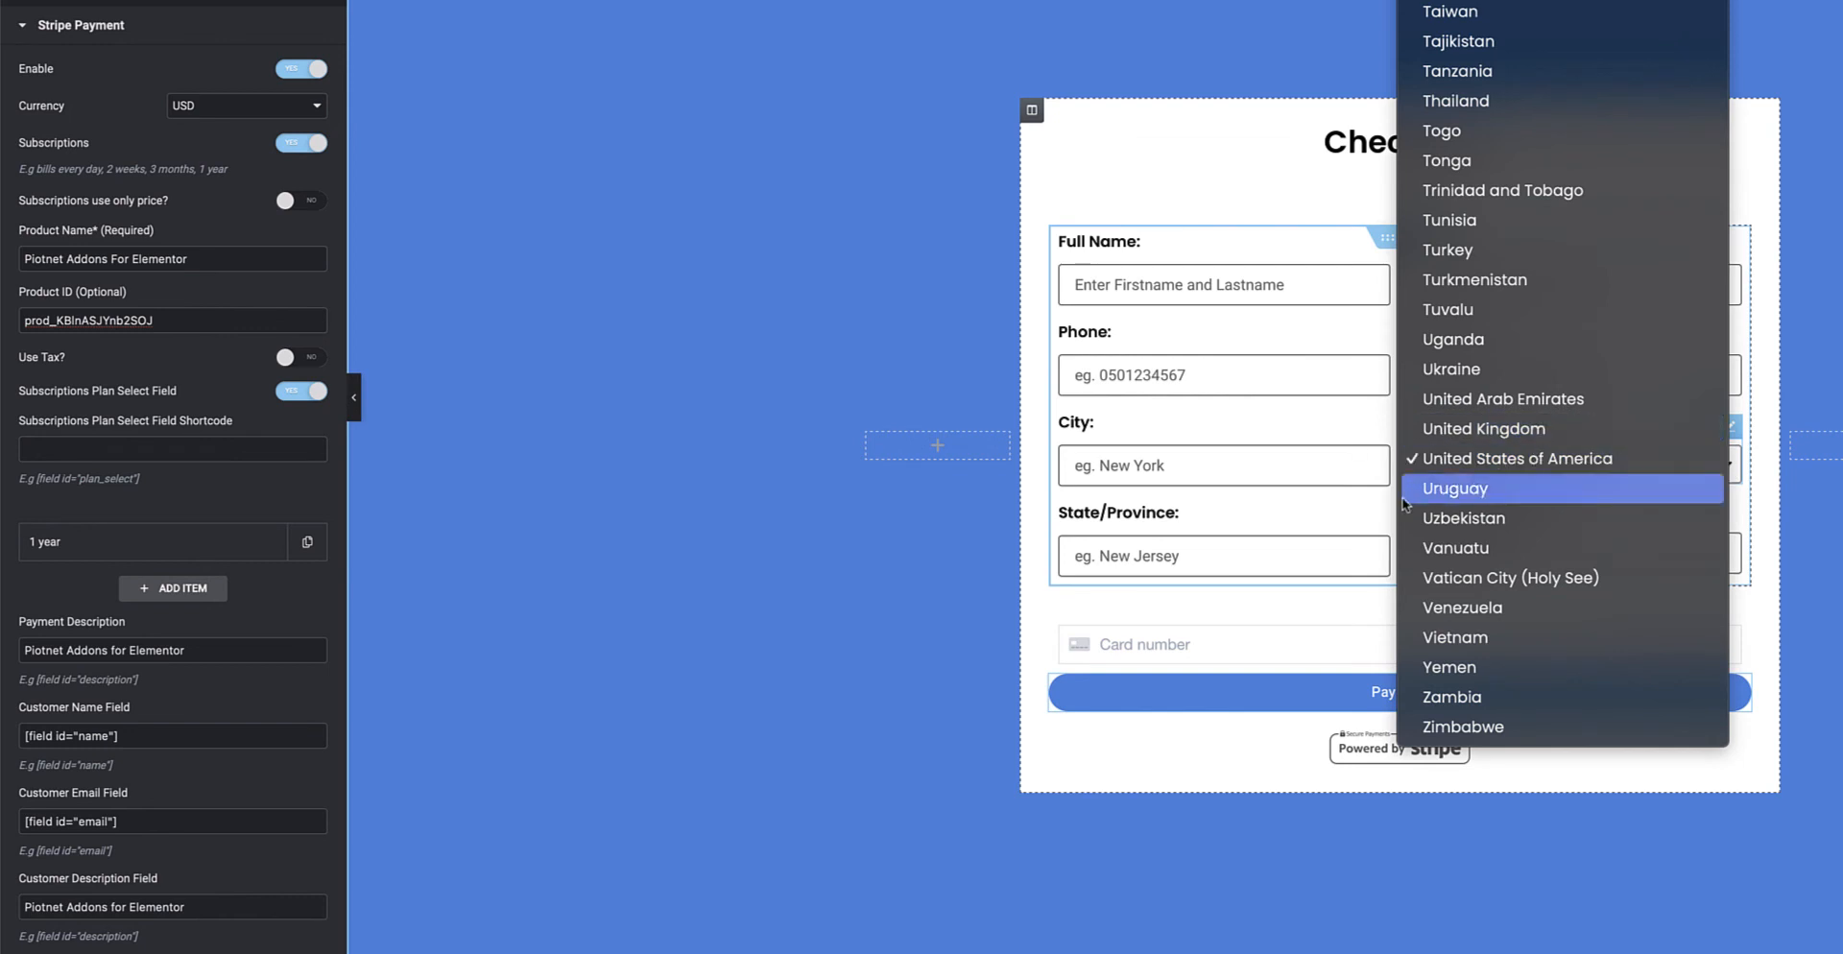
pyautogui.click(1379, 518)
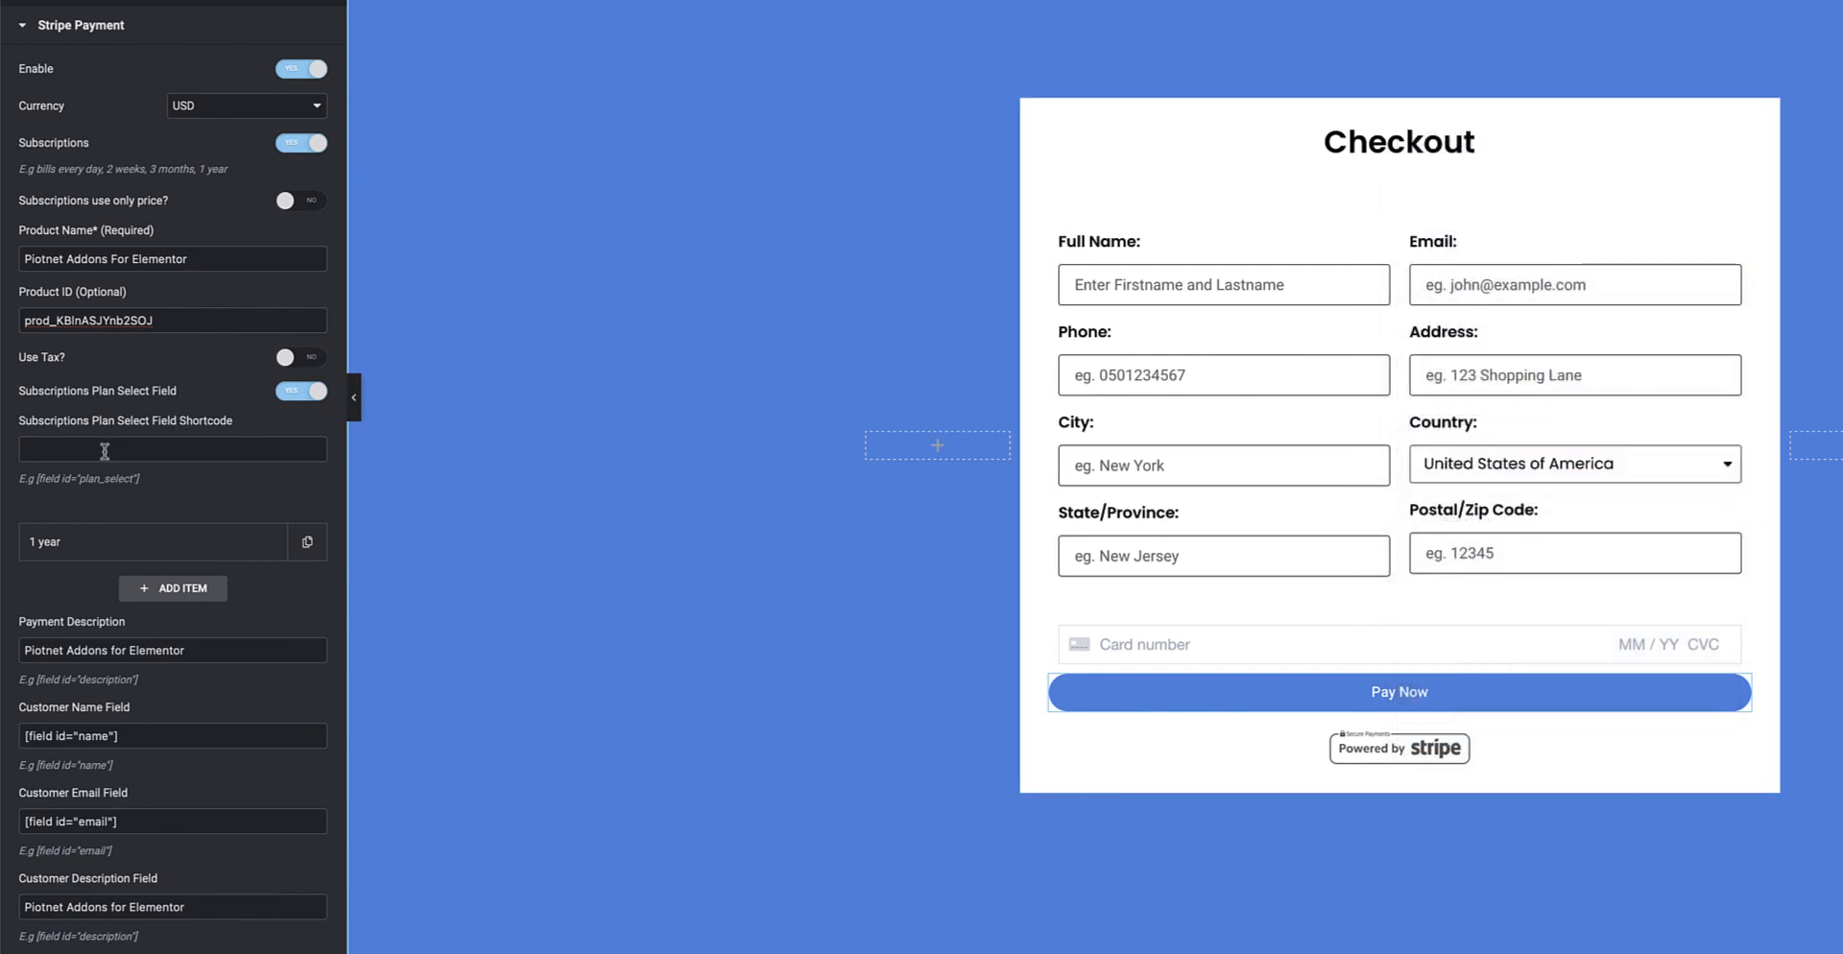
pyautogui.click(290, 392)
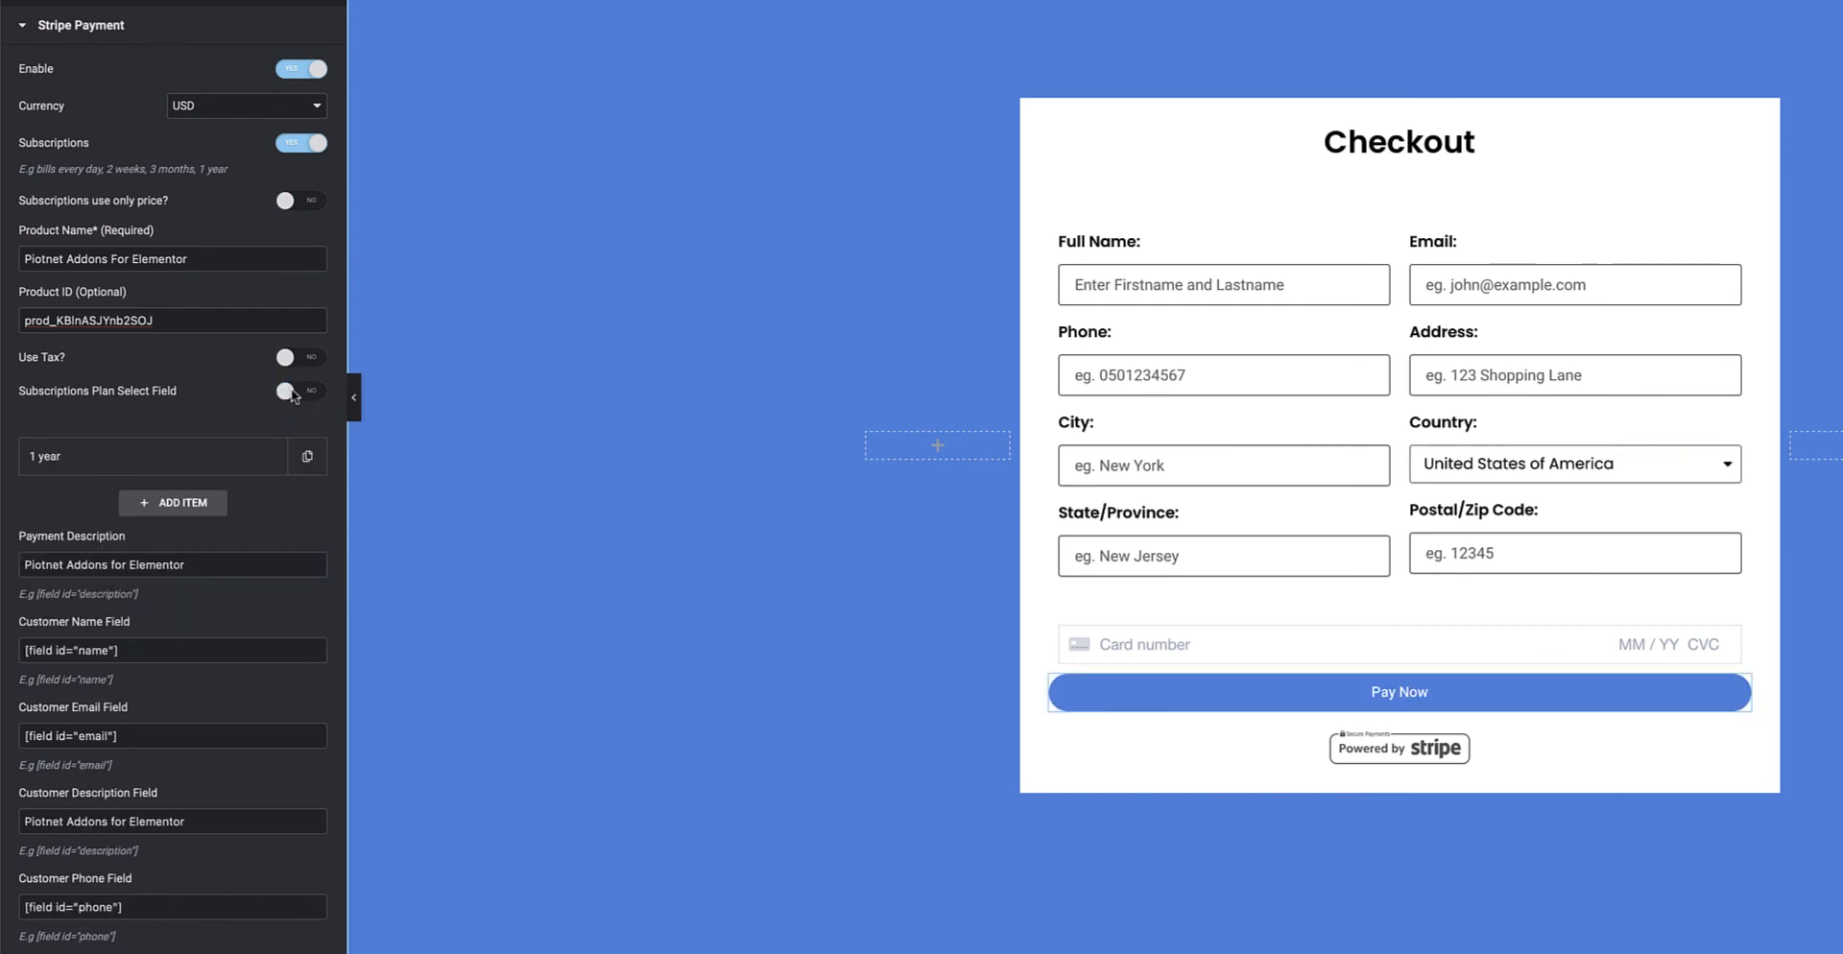
pyautogui.click(177, 469)
pyautogui.scroll(-3, 177, 469)
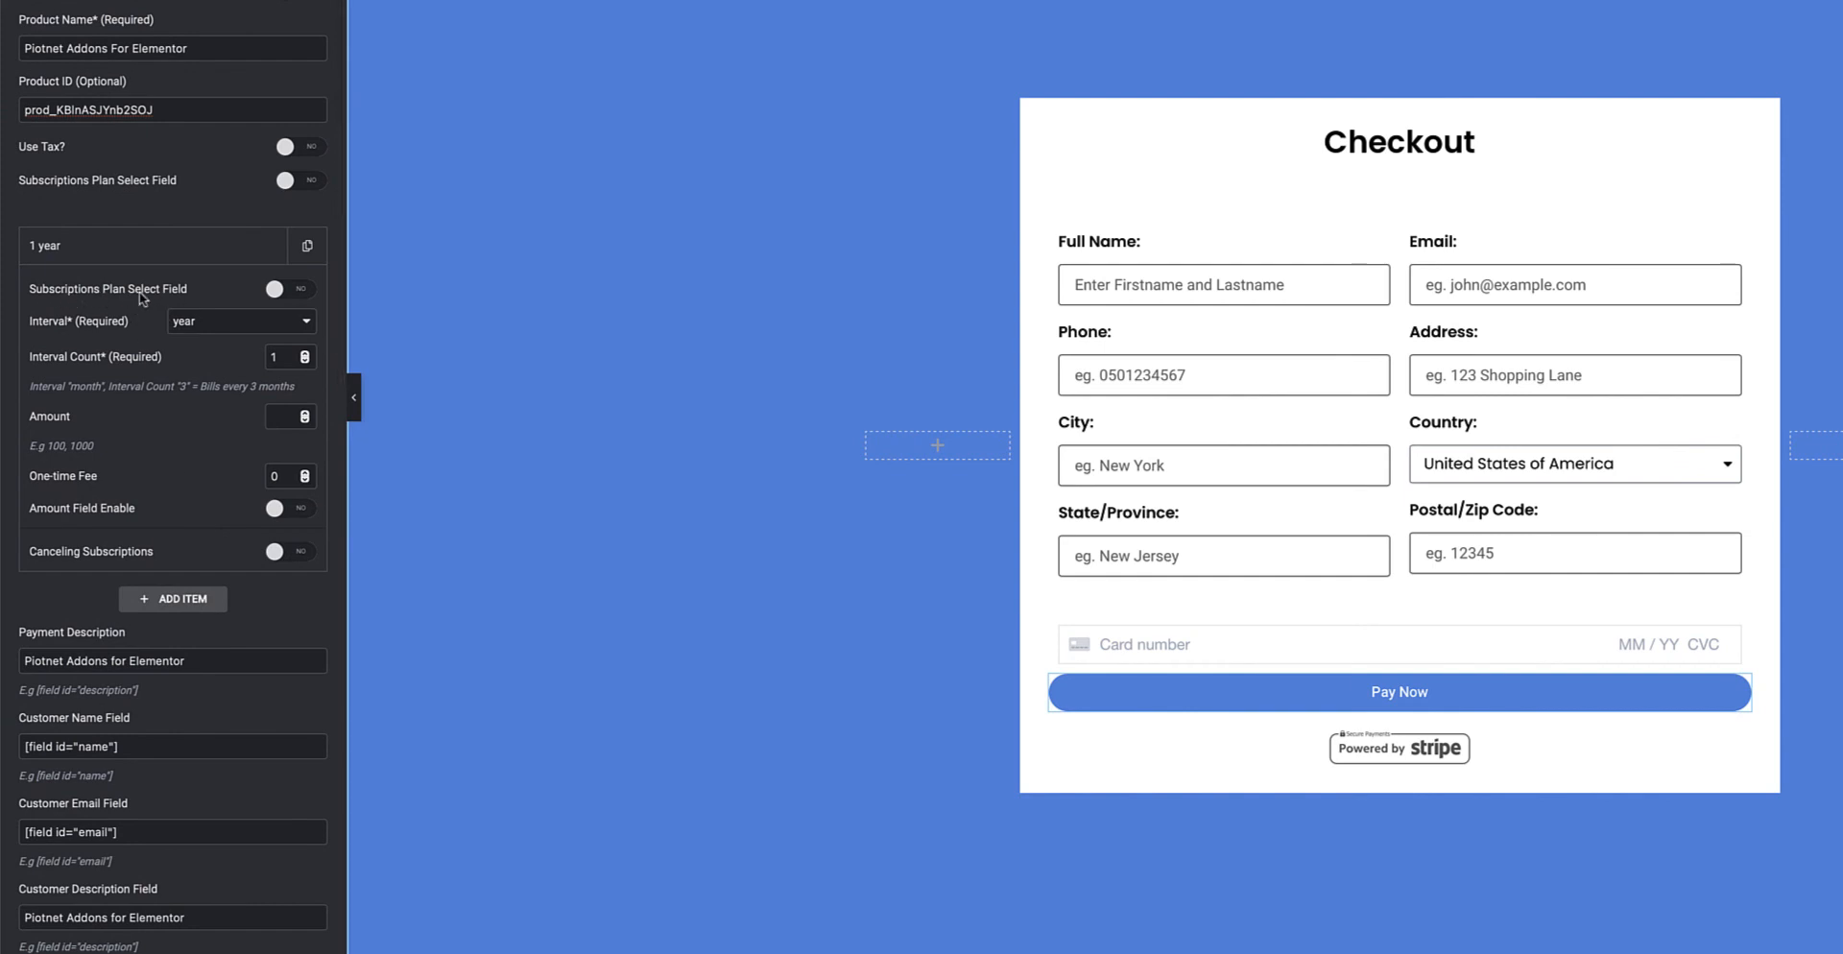
pyautogui.click(288, 289)
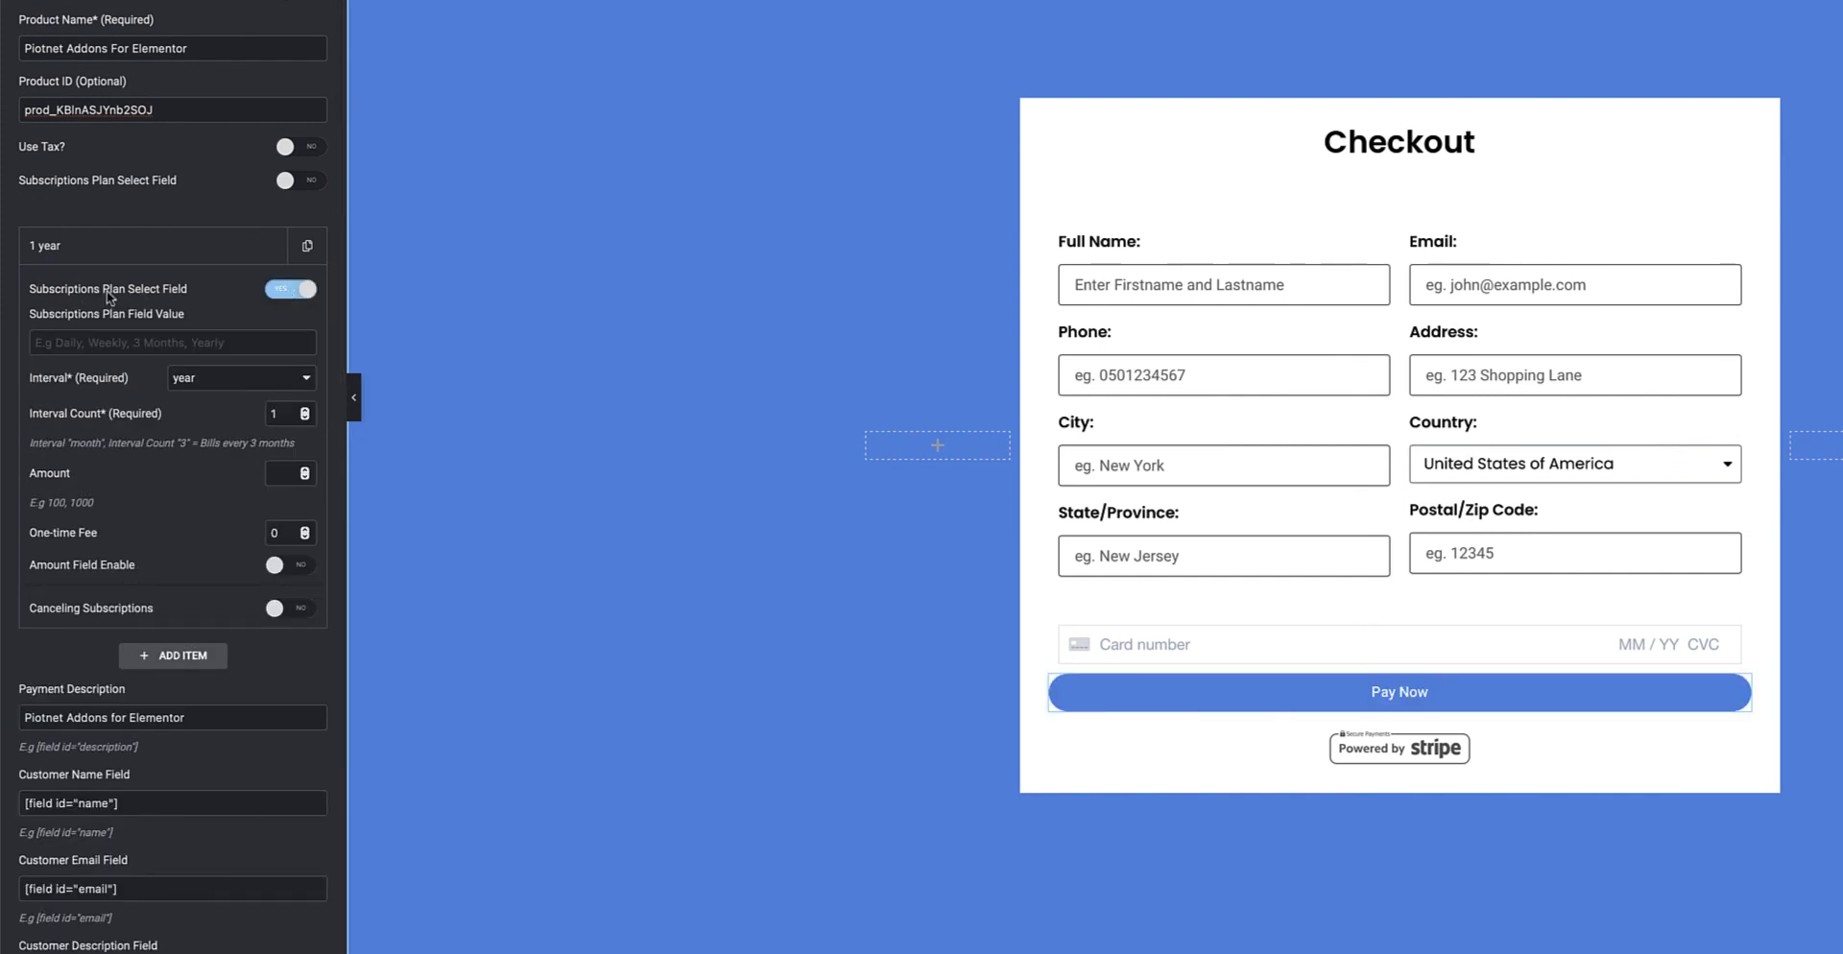
pyautogui.click(233, 343)
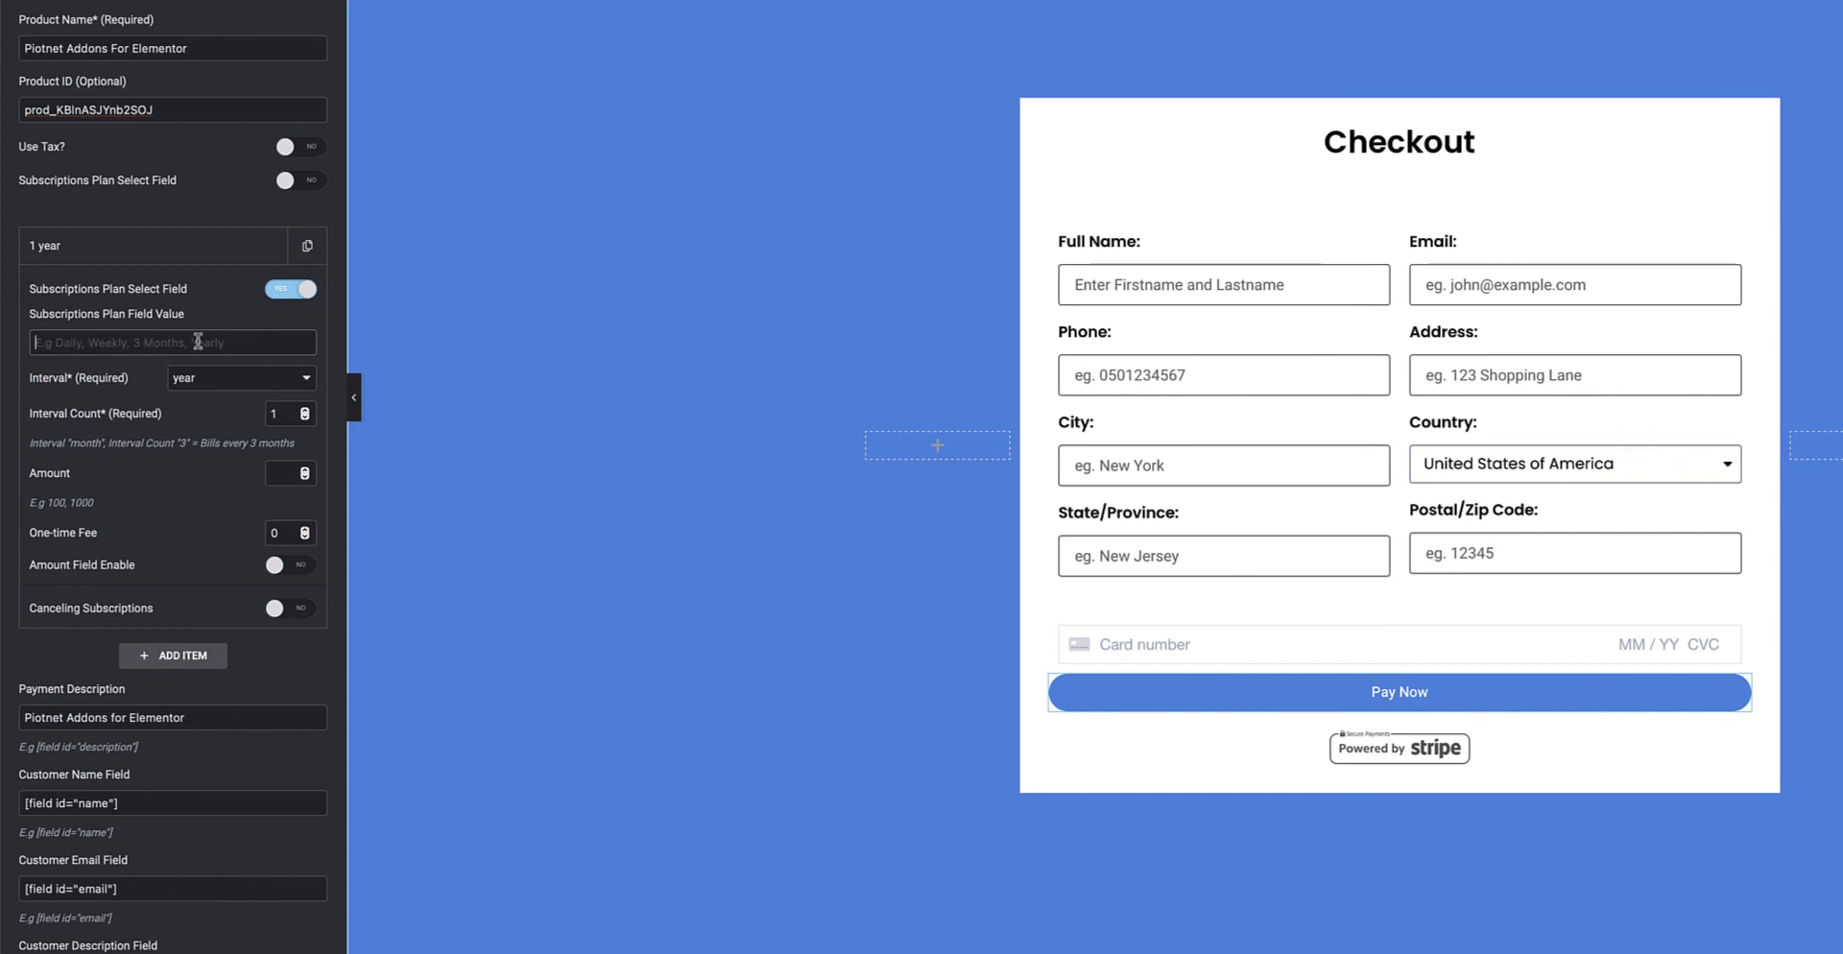
pyautogui.click(289, 289)
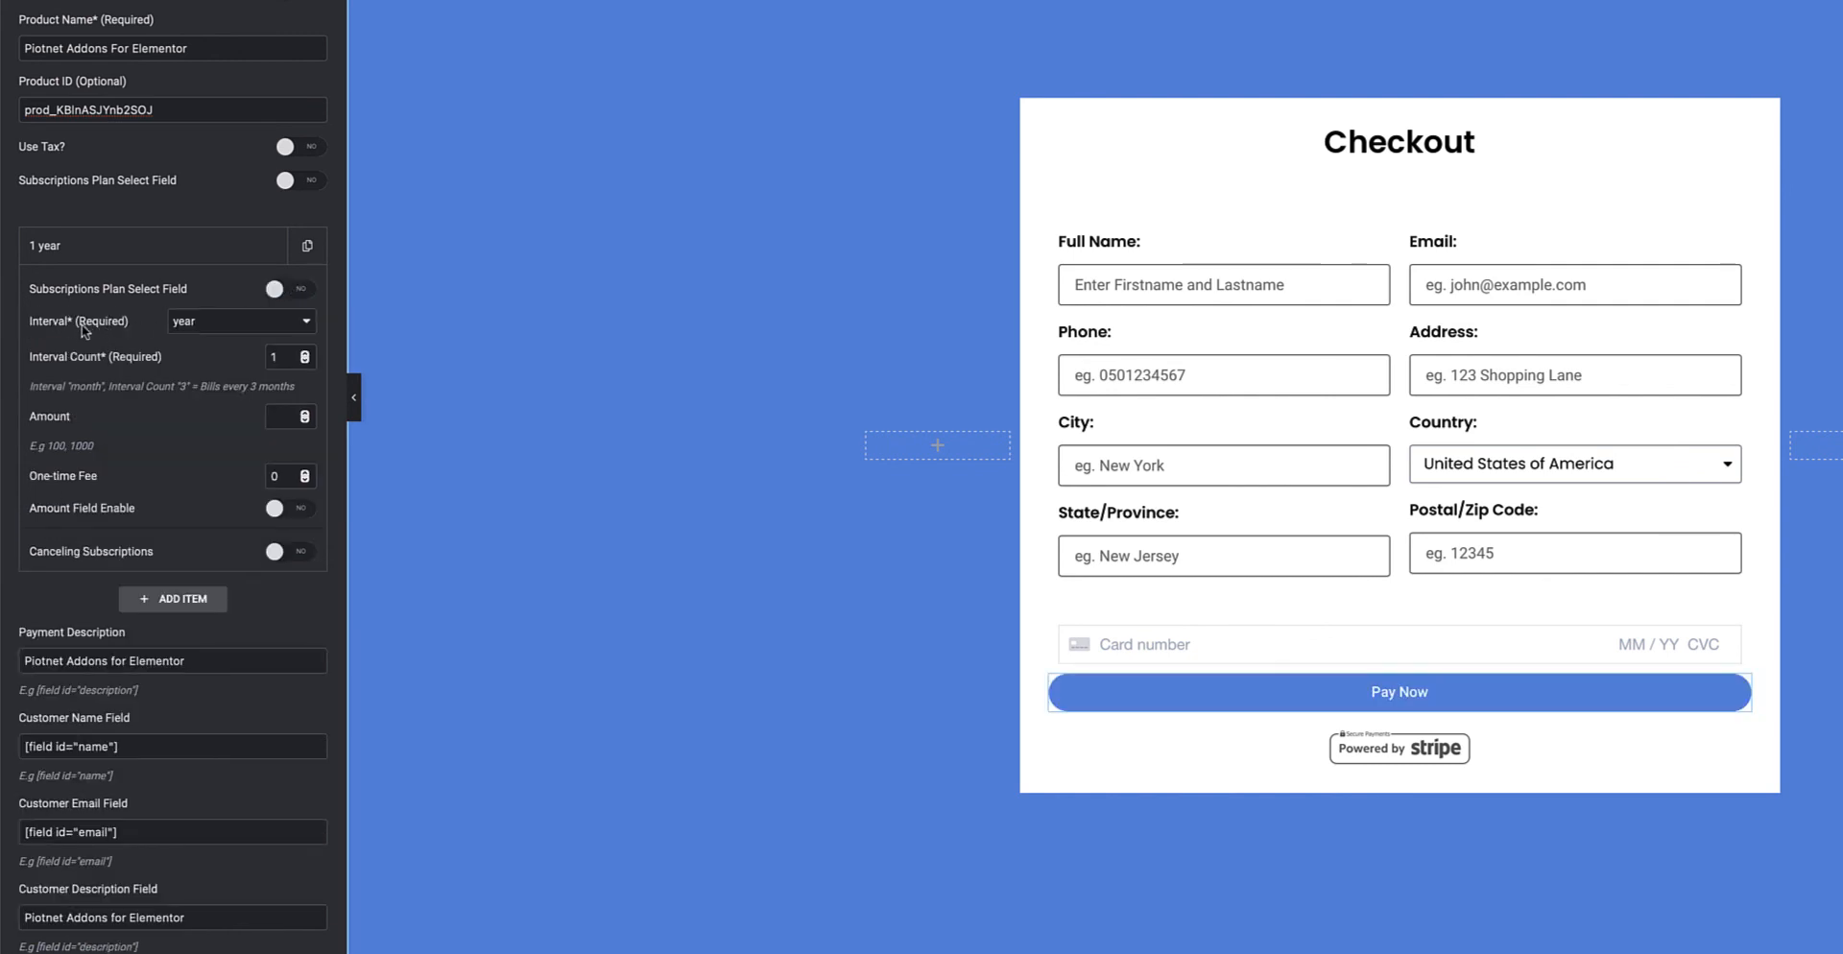
# Keep the 1 year plan billing yearly with an interval count of 1, then move to Amount
pyautogui.click(203, 328)
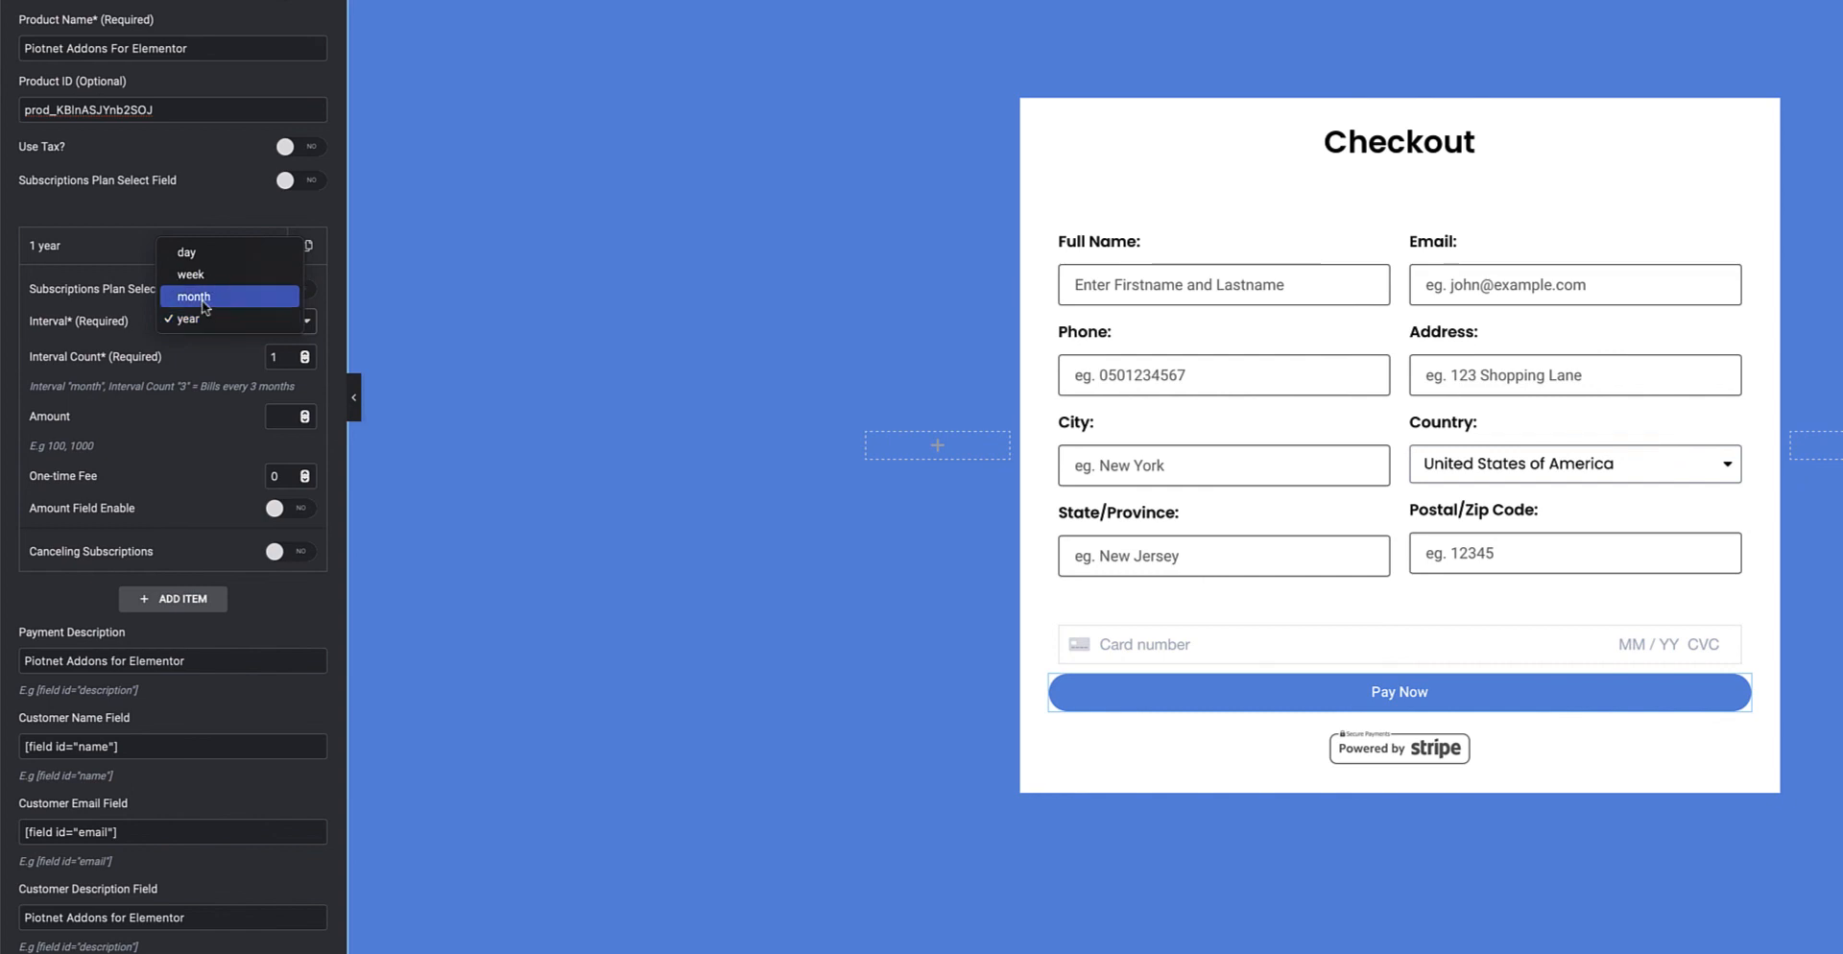
pyautogui.click(208, 368)
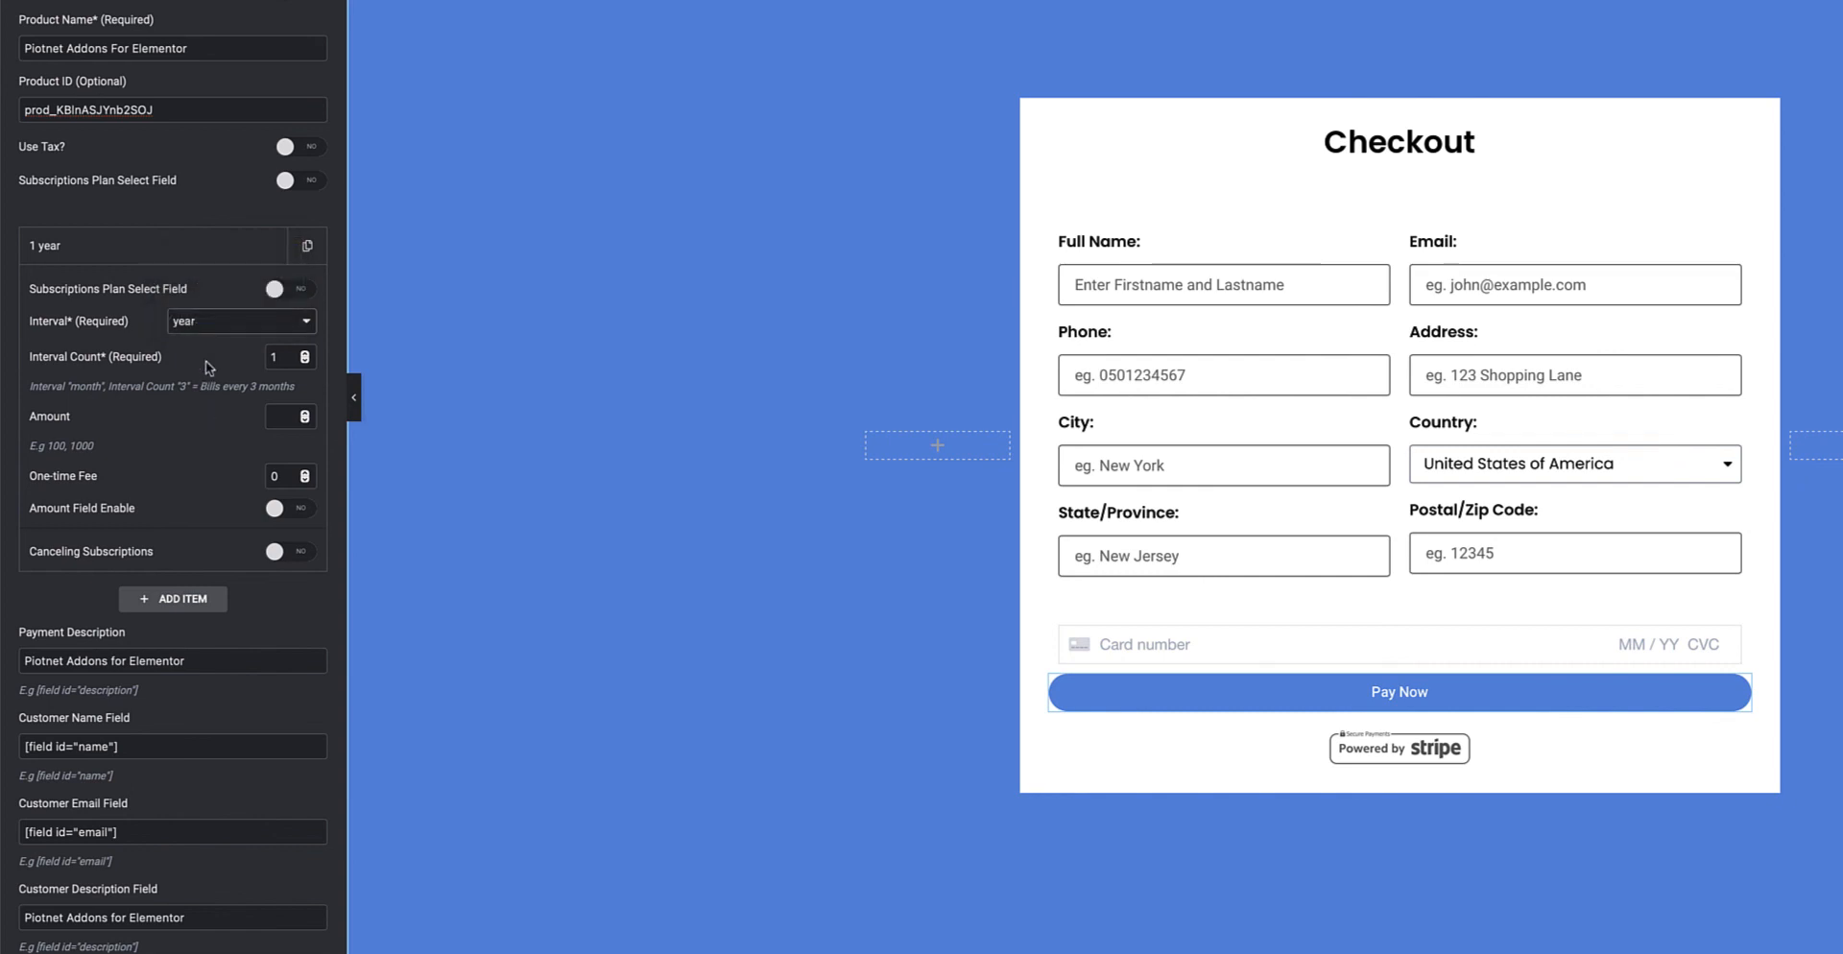
pyautogui.click(269, 357)
pyautogui.write('1')
pyautogui.press('BackSpace')
pyautogui.write('3')
pyautogui.press('BackSpace')
pyautogui.write('1')
pyautogui.click(279, 417)
# Try taking the plan amount from a form field, then revert to a fixed amount
pyautogui.scroll(-1, 229, 477)
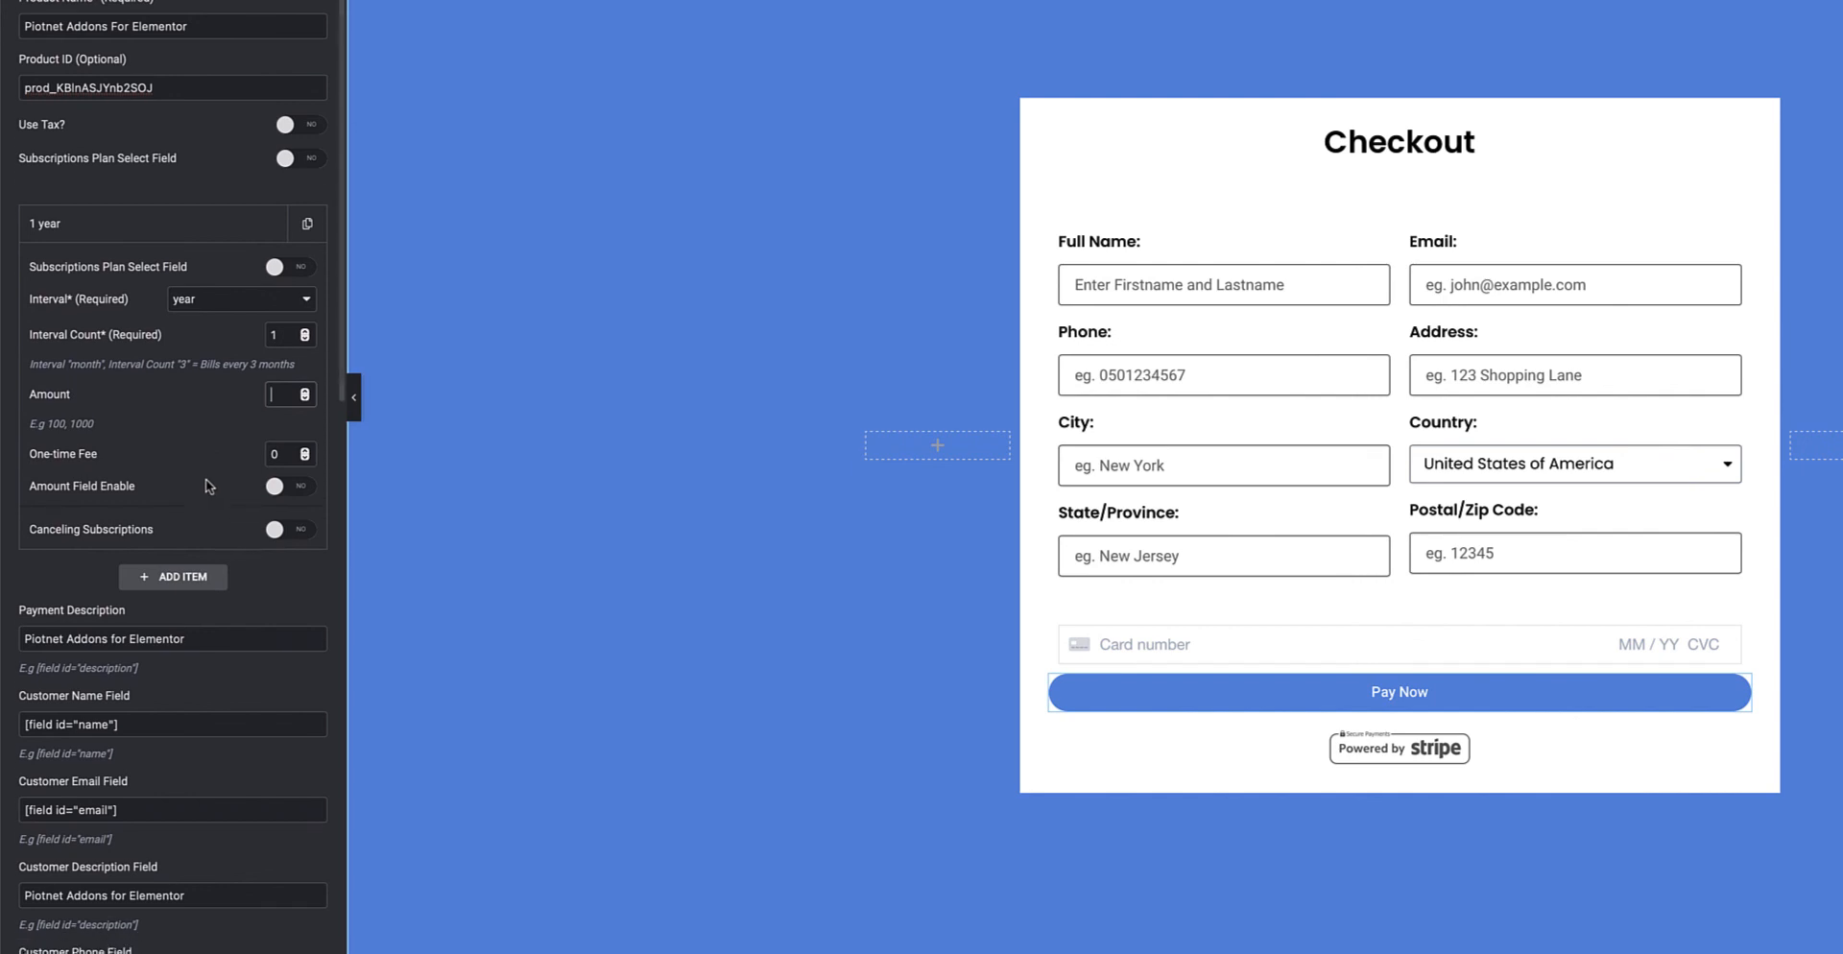
pyautogui.click(301, 471)
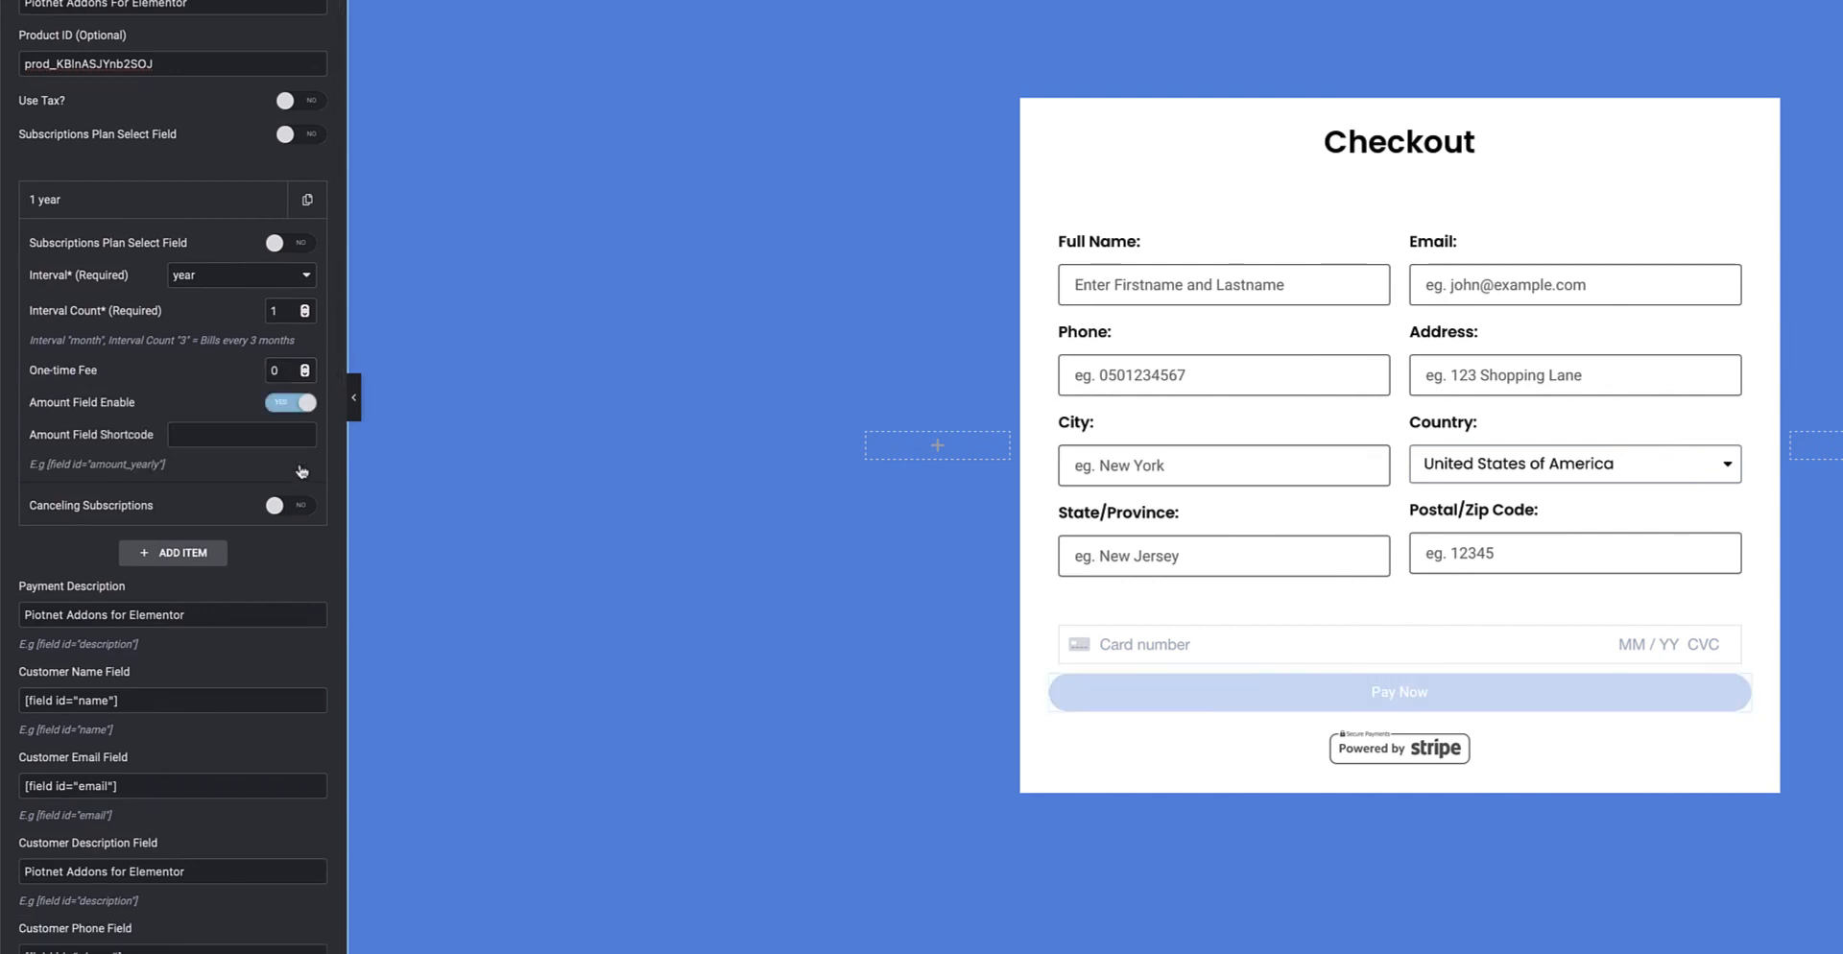
pyautogui.click(183, 434)
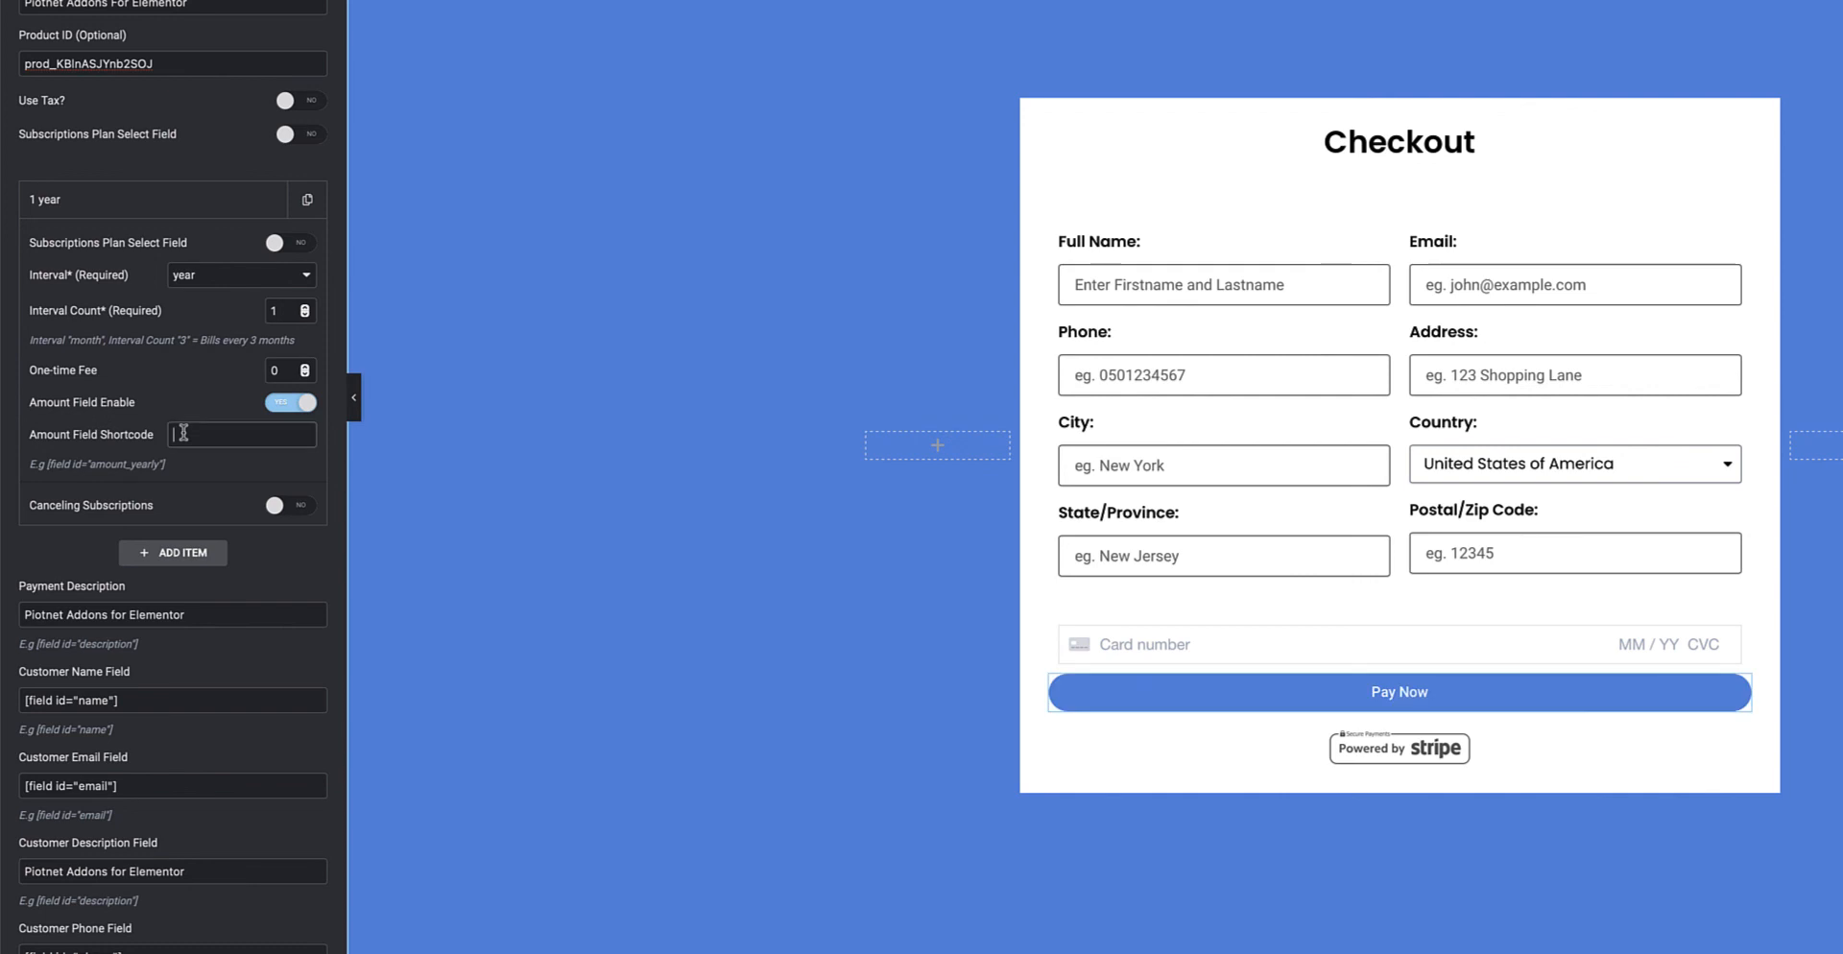
pyautogui.click(287, 406)
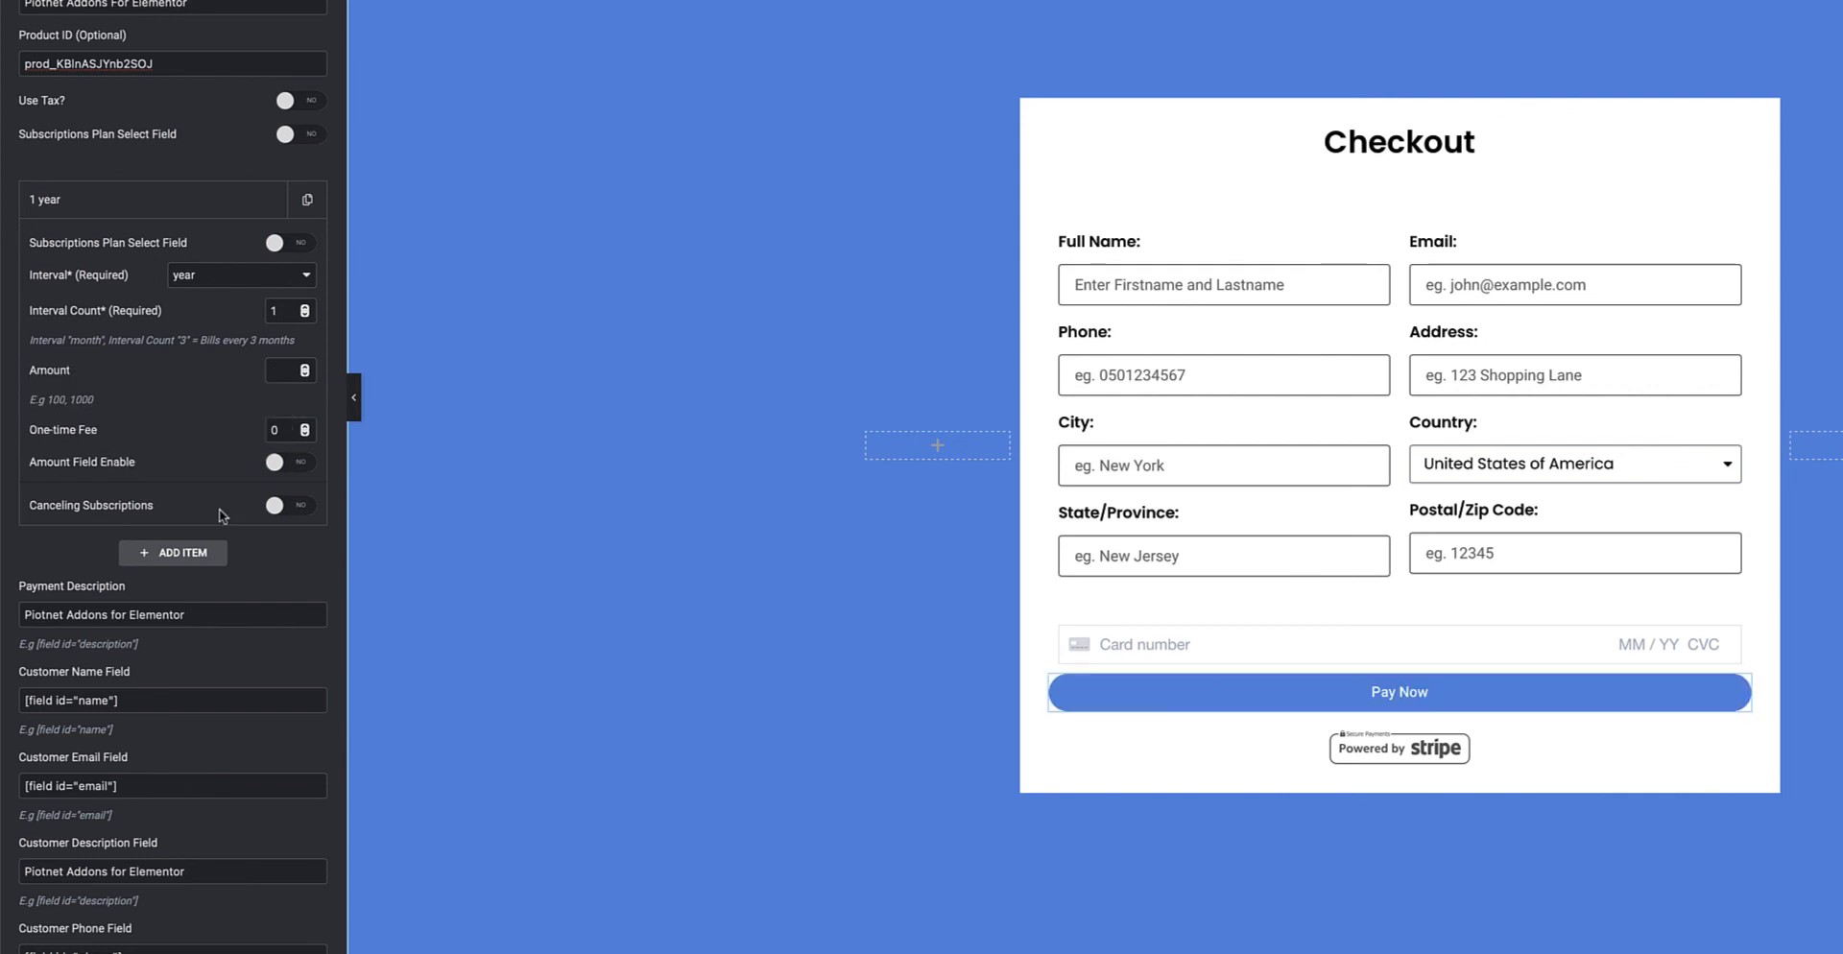
# Toggle Canceling Subscriptions on and off, then set Stripe Payment's Subscriptions switch to NO
pyautogui.click(283, 509)
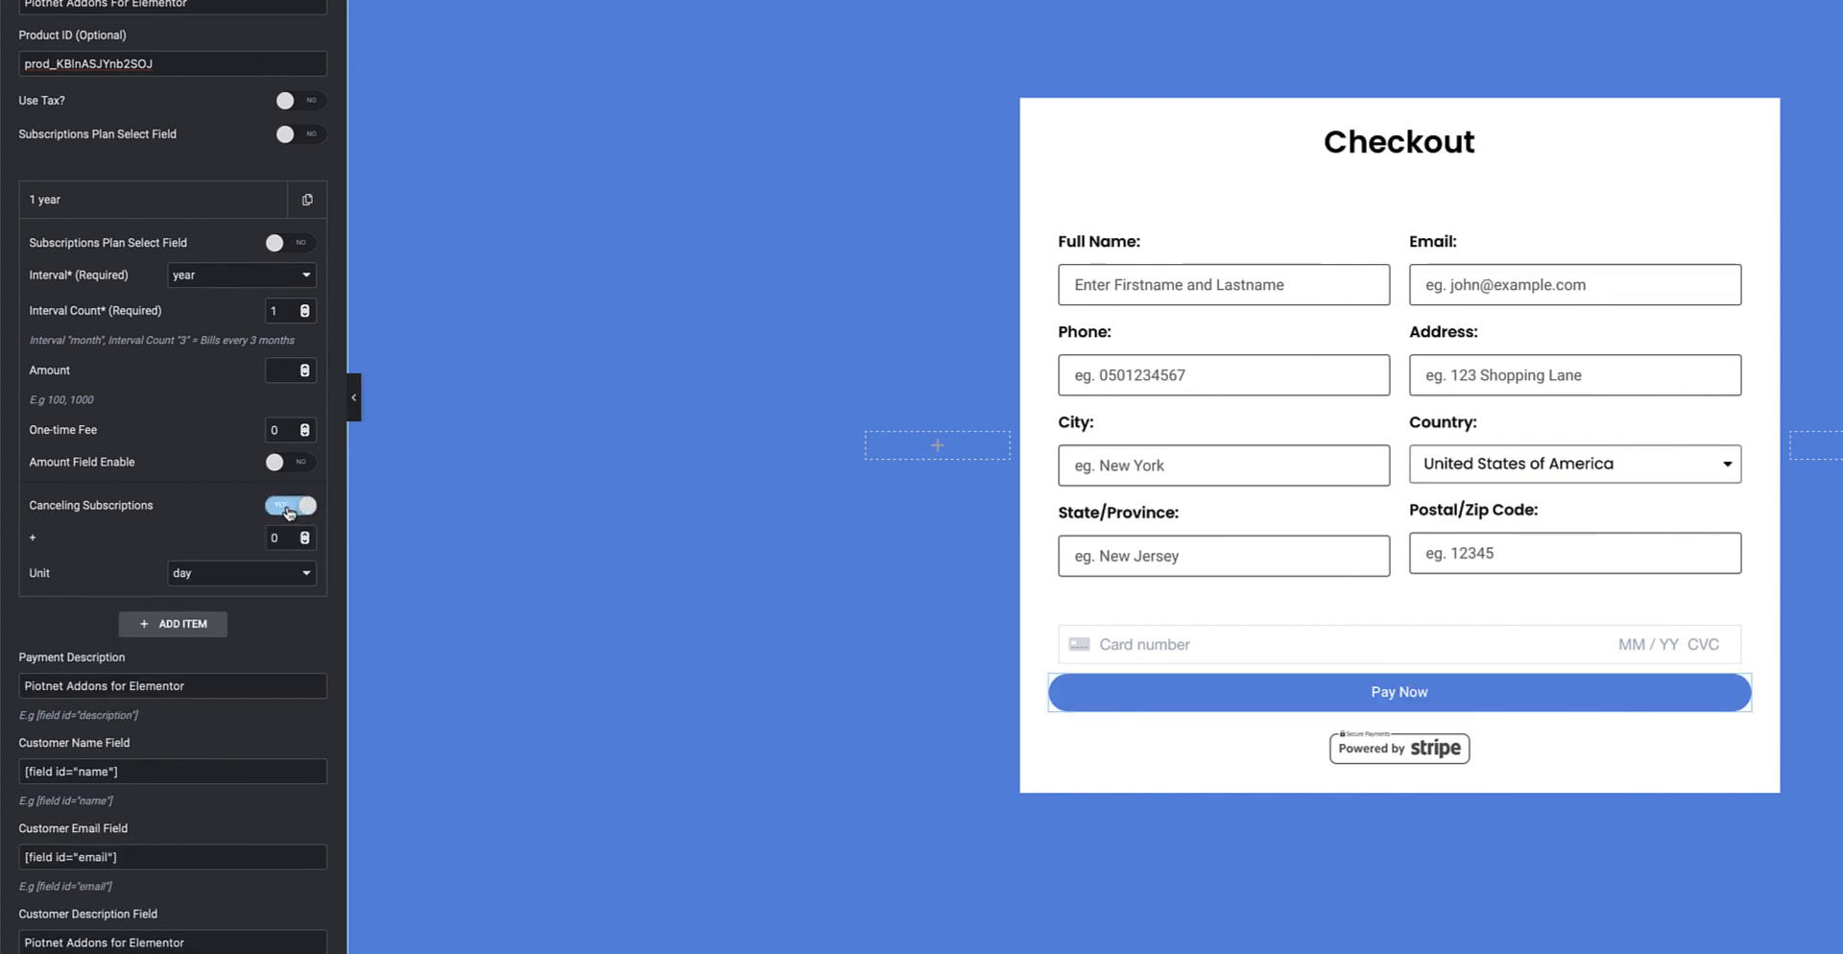
pyautogui.moveTo(284, 539); pyautogui.dragTo(270, 540)
pyautogui.click(280, 574)
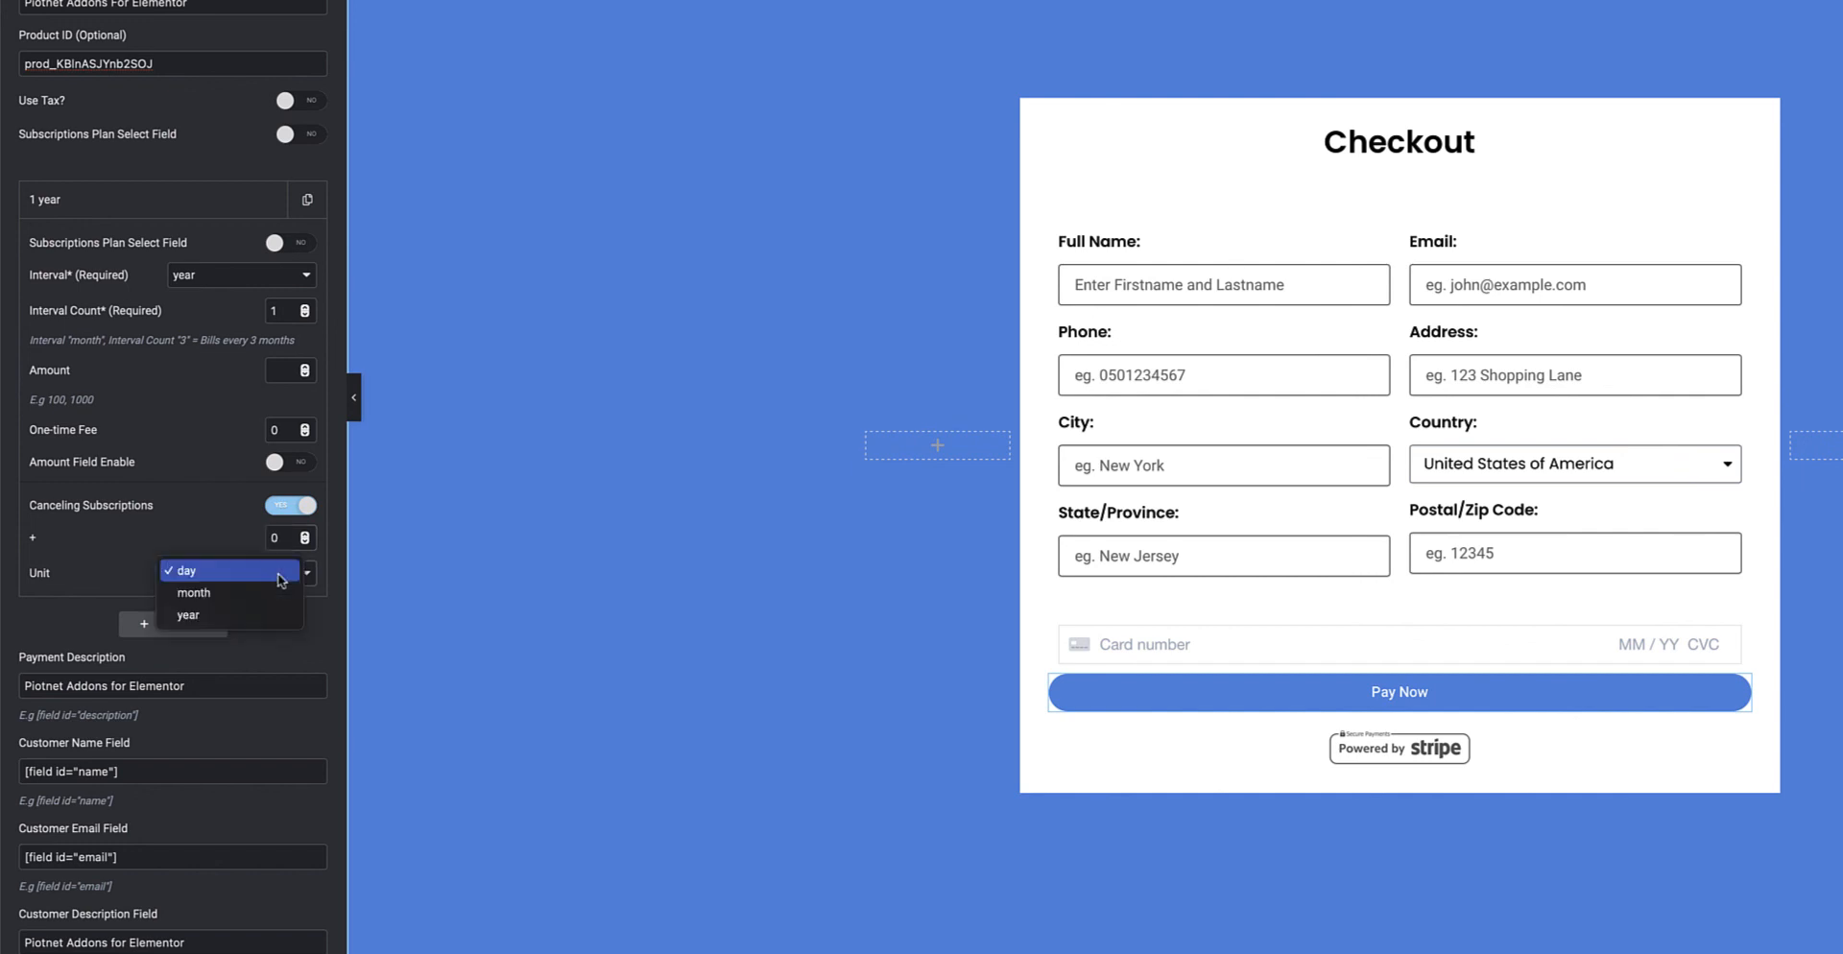
pyautogui.click(221, 547)
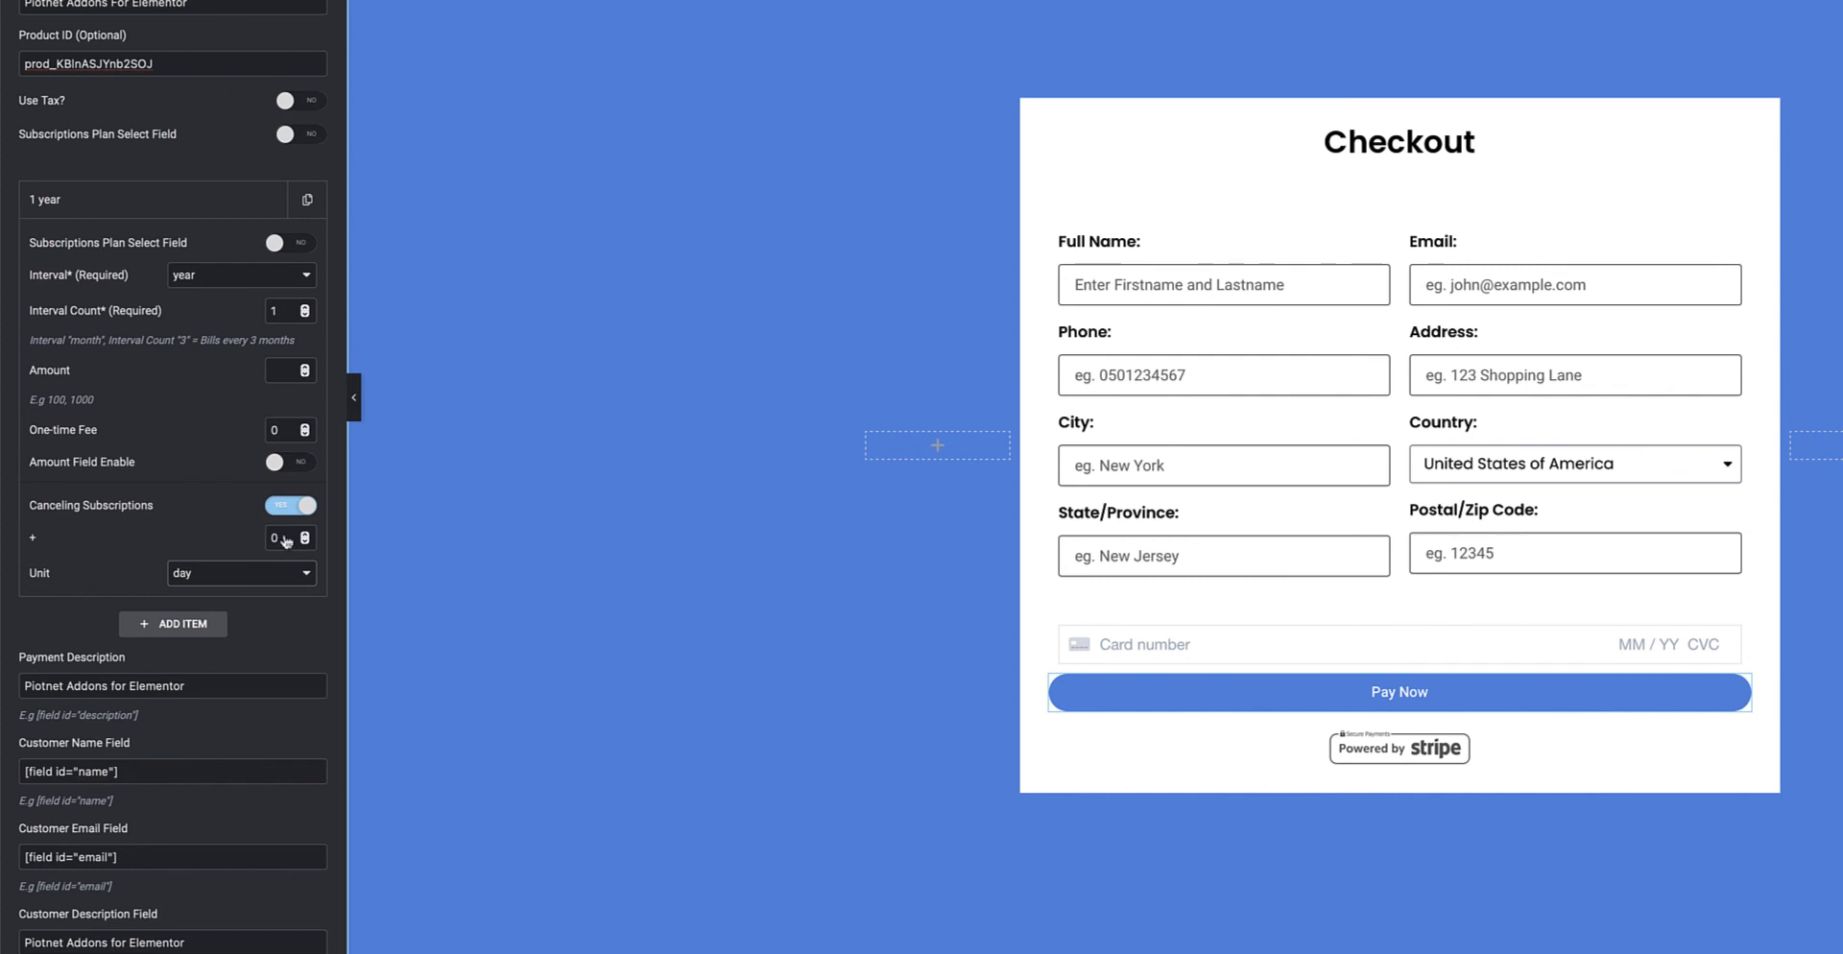
pyautogui.click(288, 507)
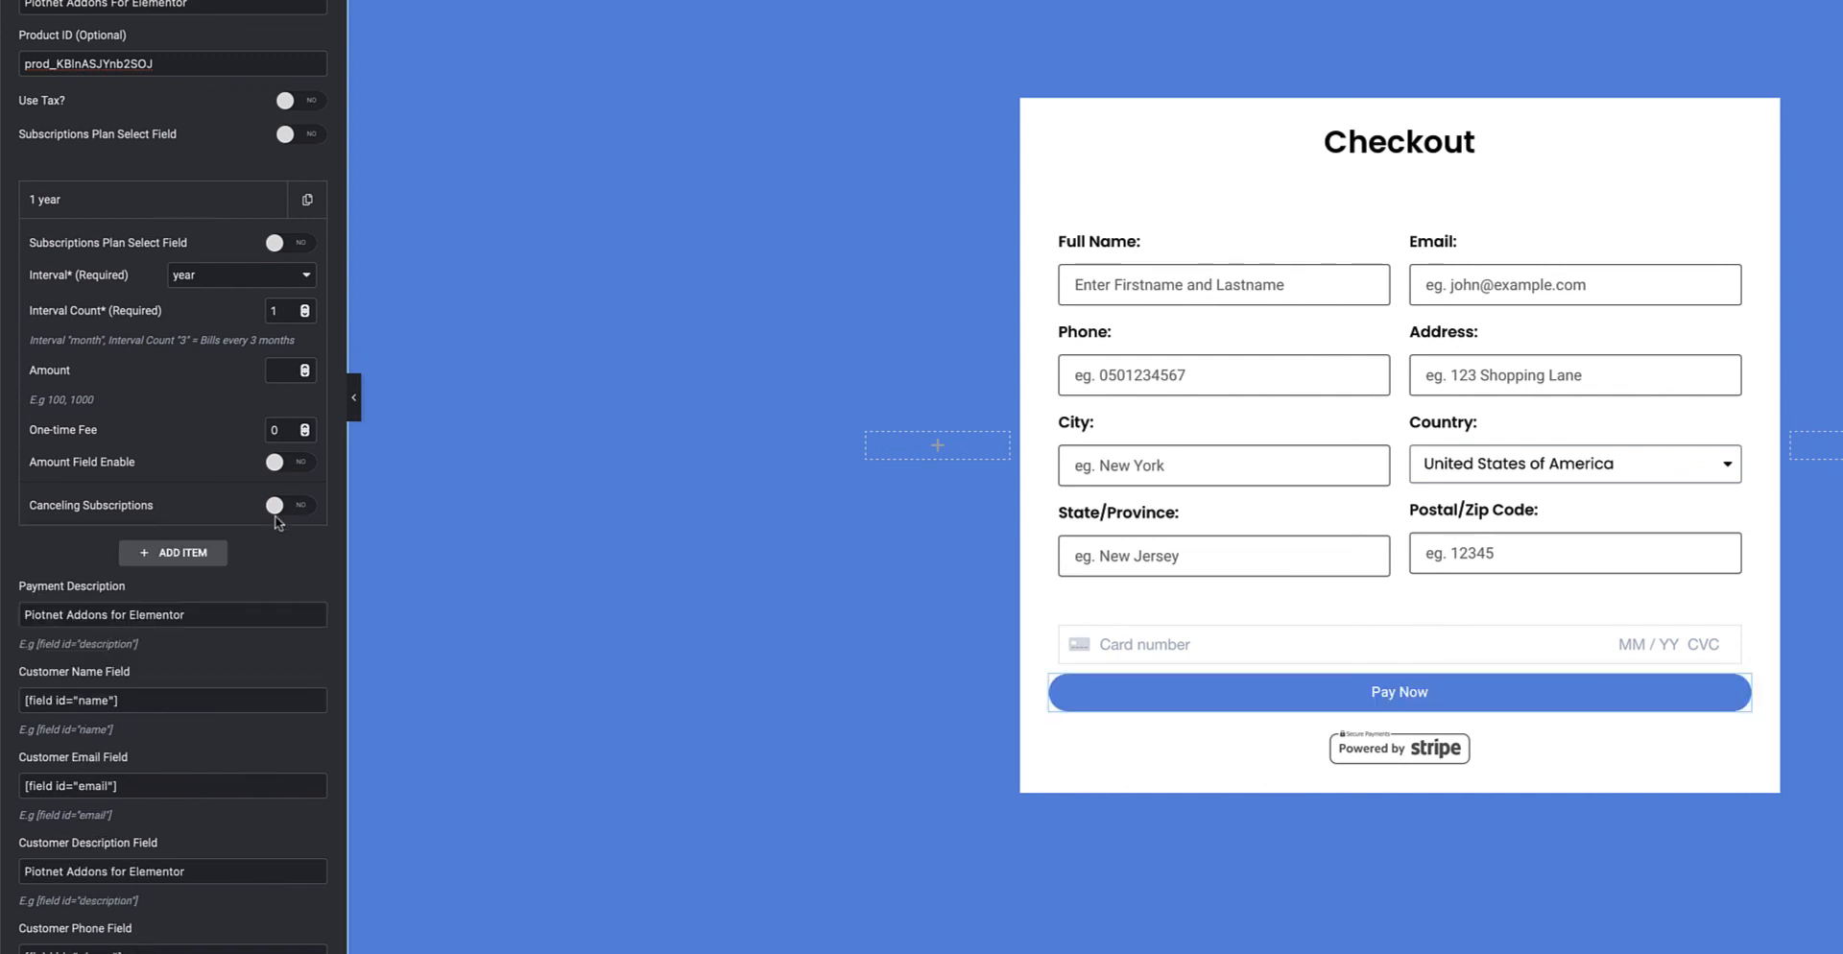
pyautogui.scroll(-3, 271, 523)
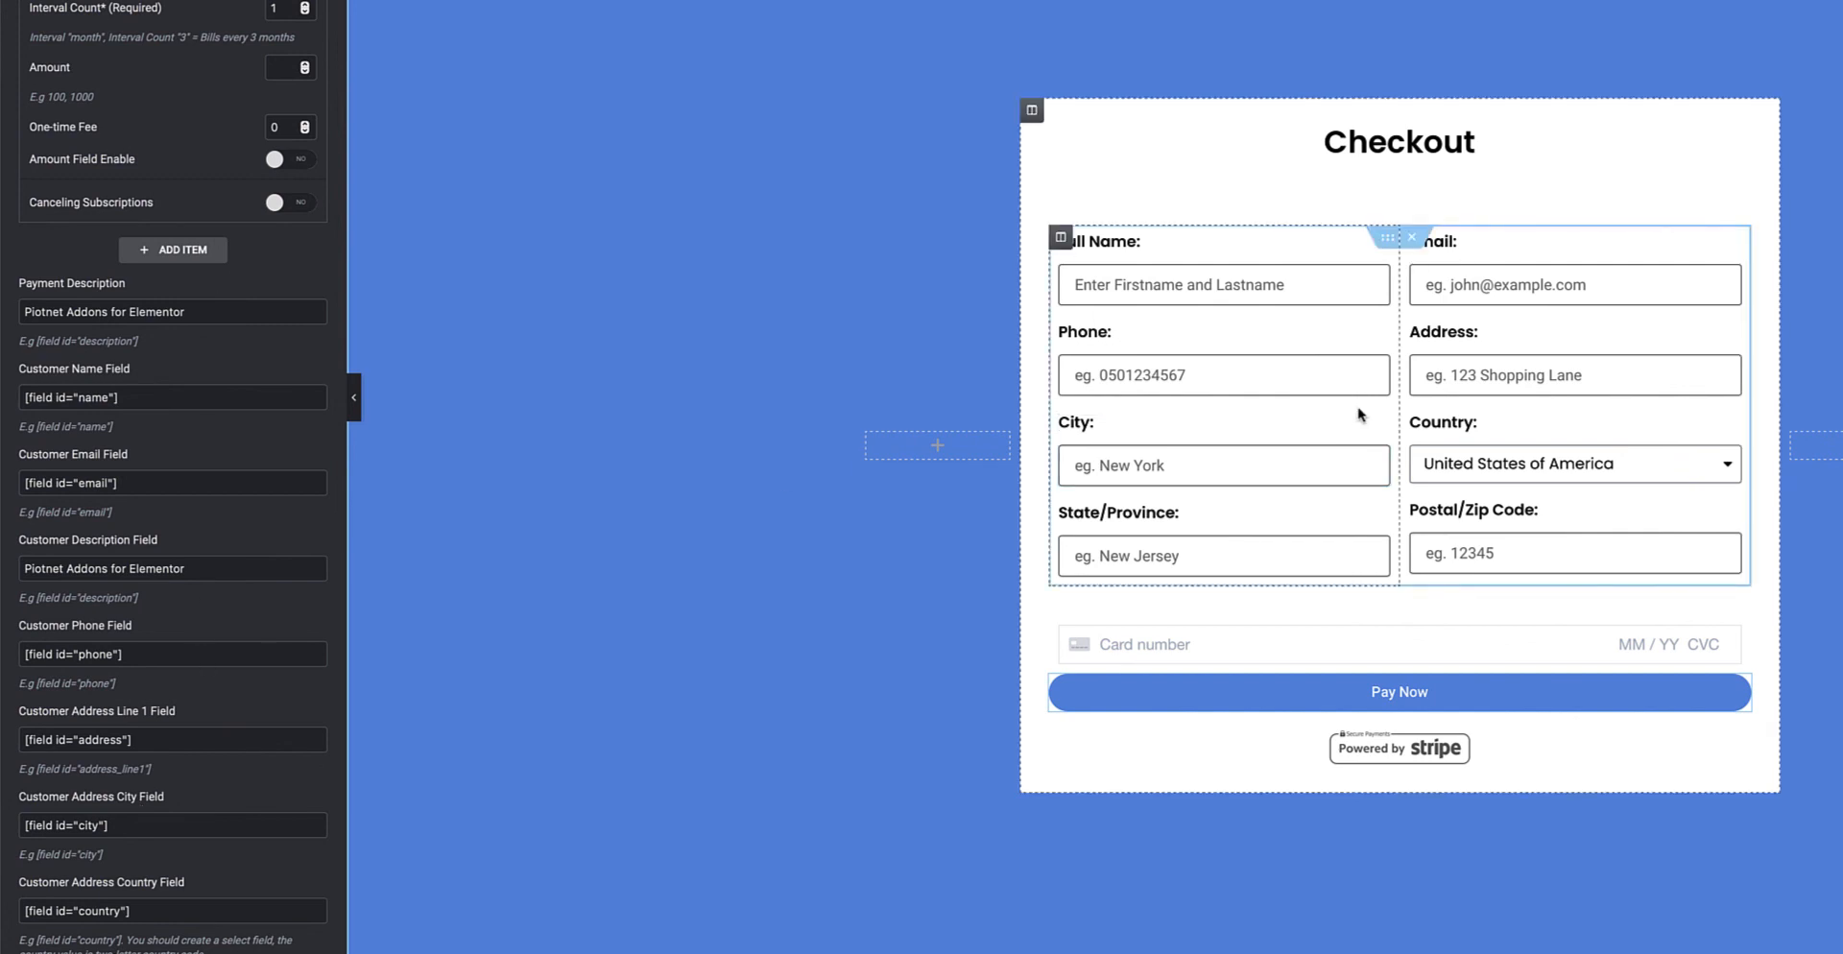
pyautogui.scroll(5, 240, 384)
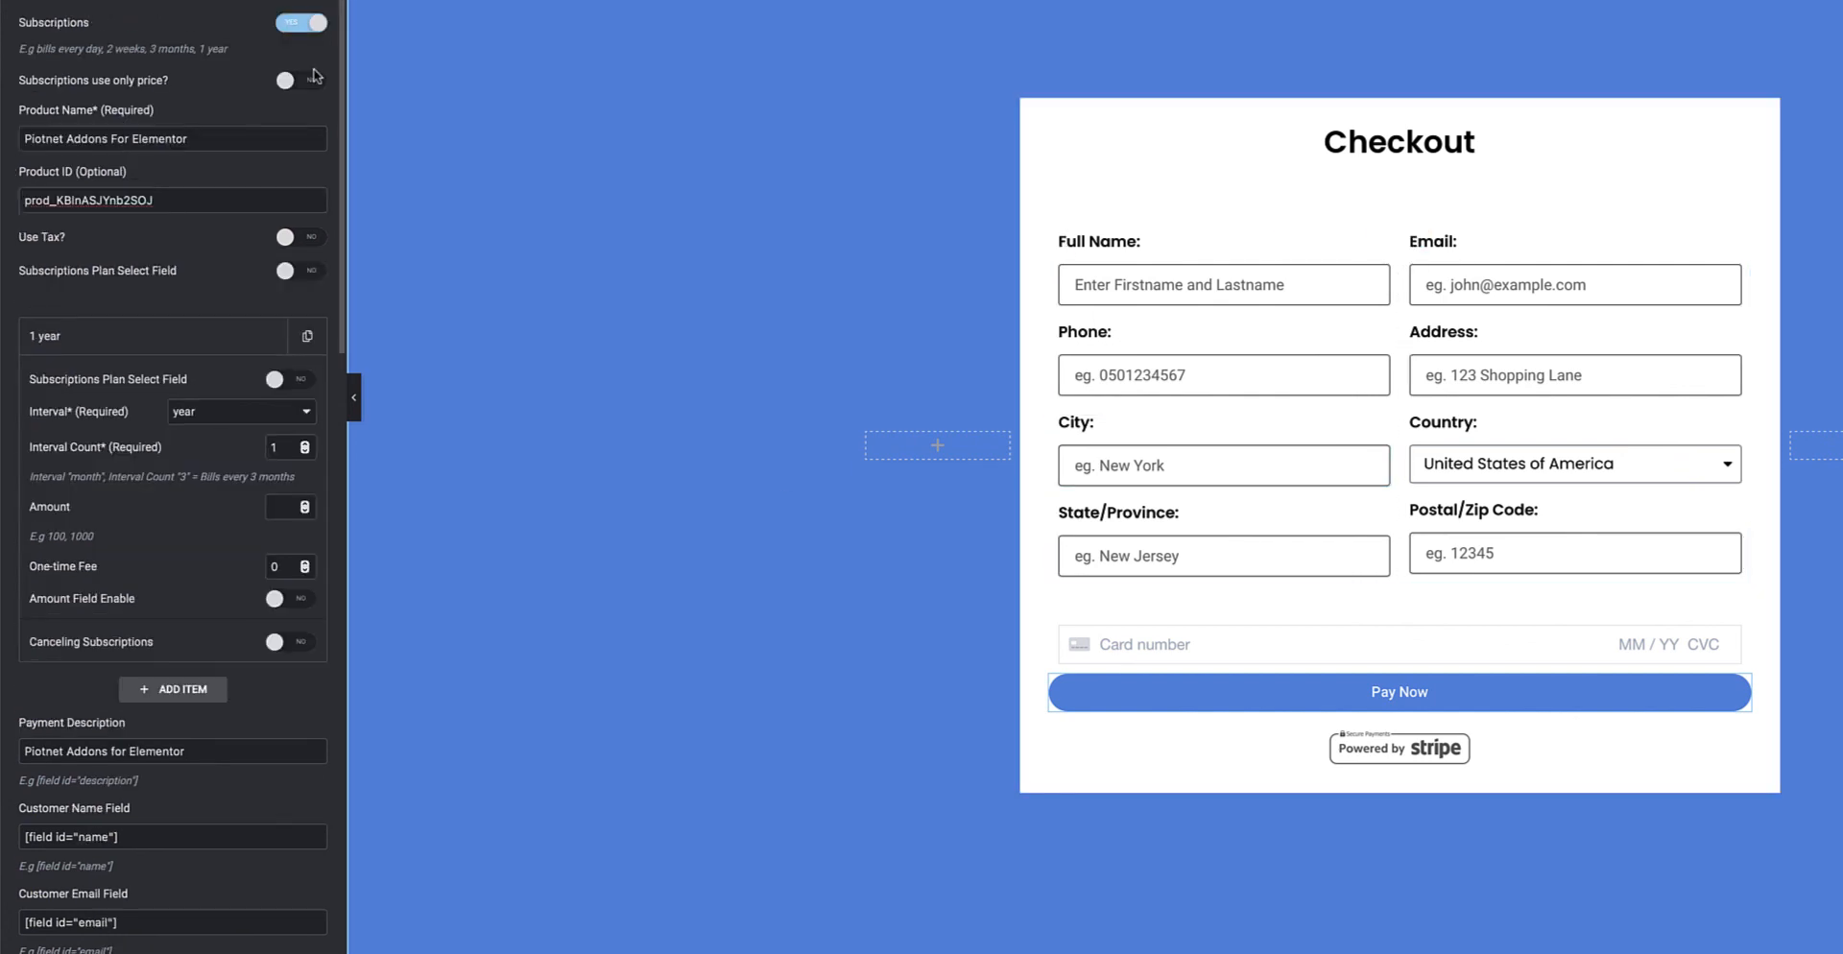
pyautogui.click(301, 26)
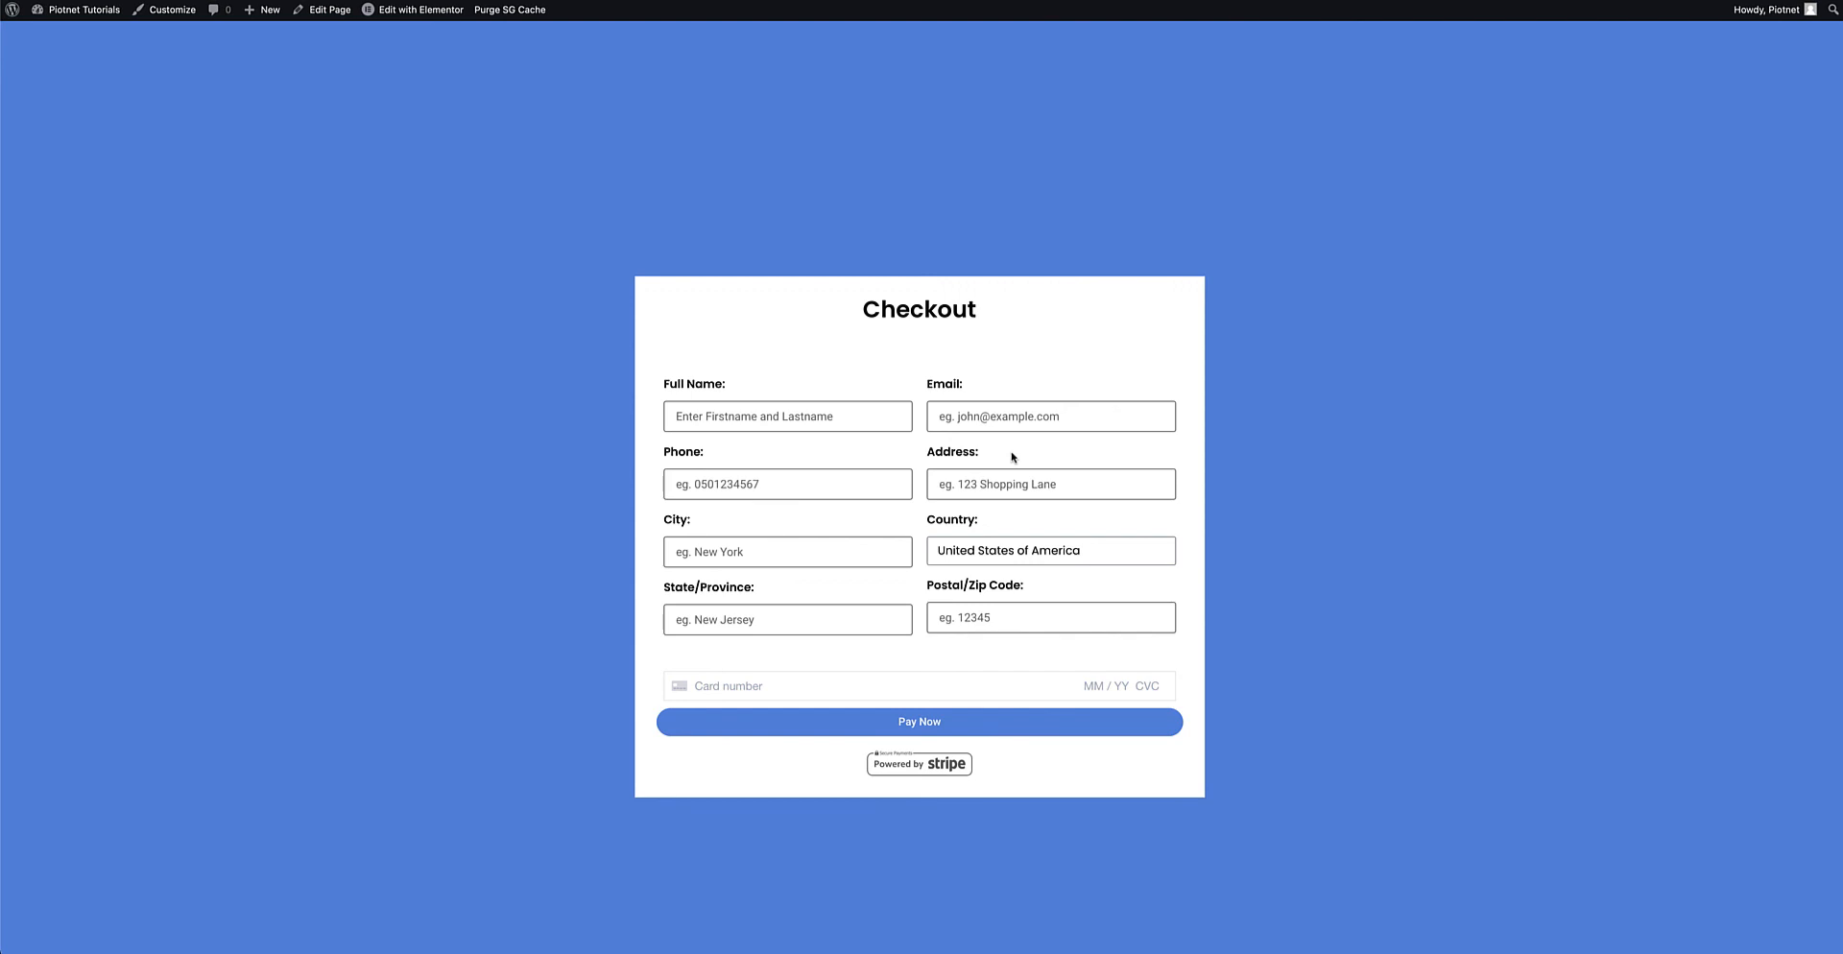
# Fill in the checkout's name, email, phone, address, city and state fields with sample details
pyautogui.click(787, 416)
pyautogui.write('John Doe')
pyautogui.click(1017, 417)
pyautogui.write('john@example.com')
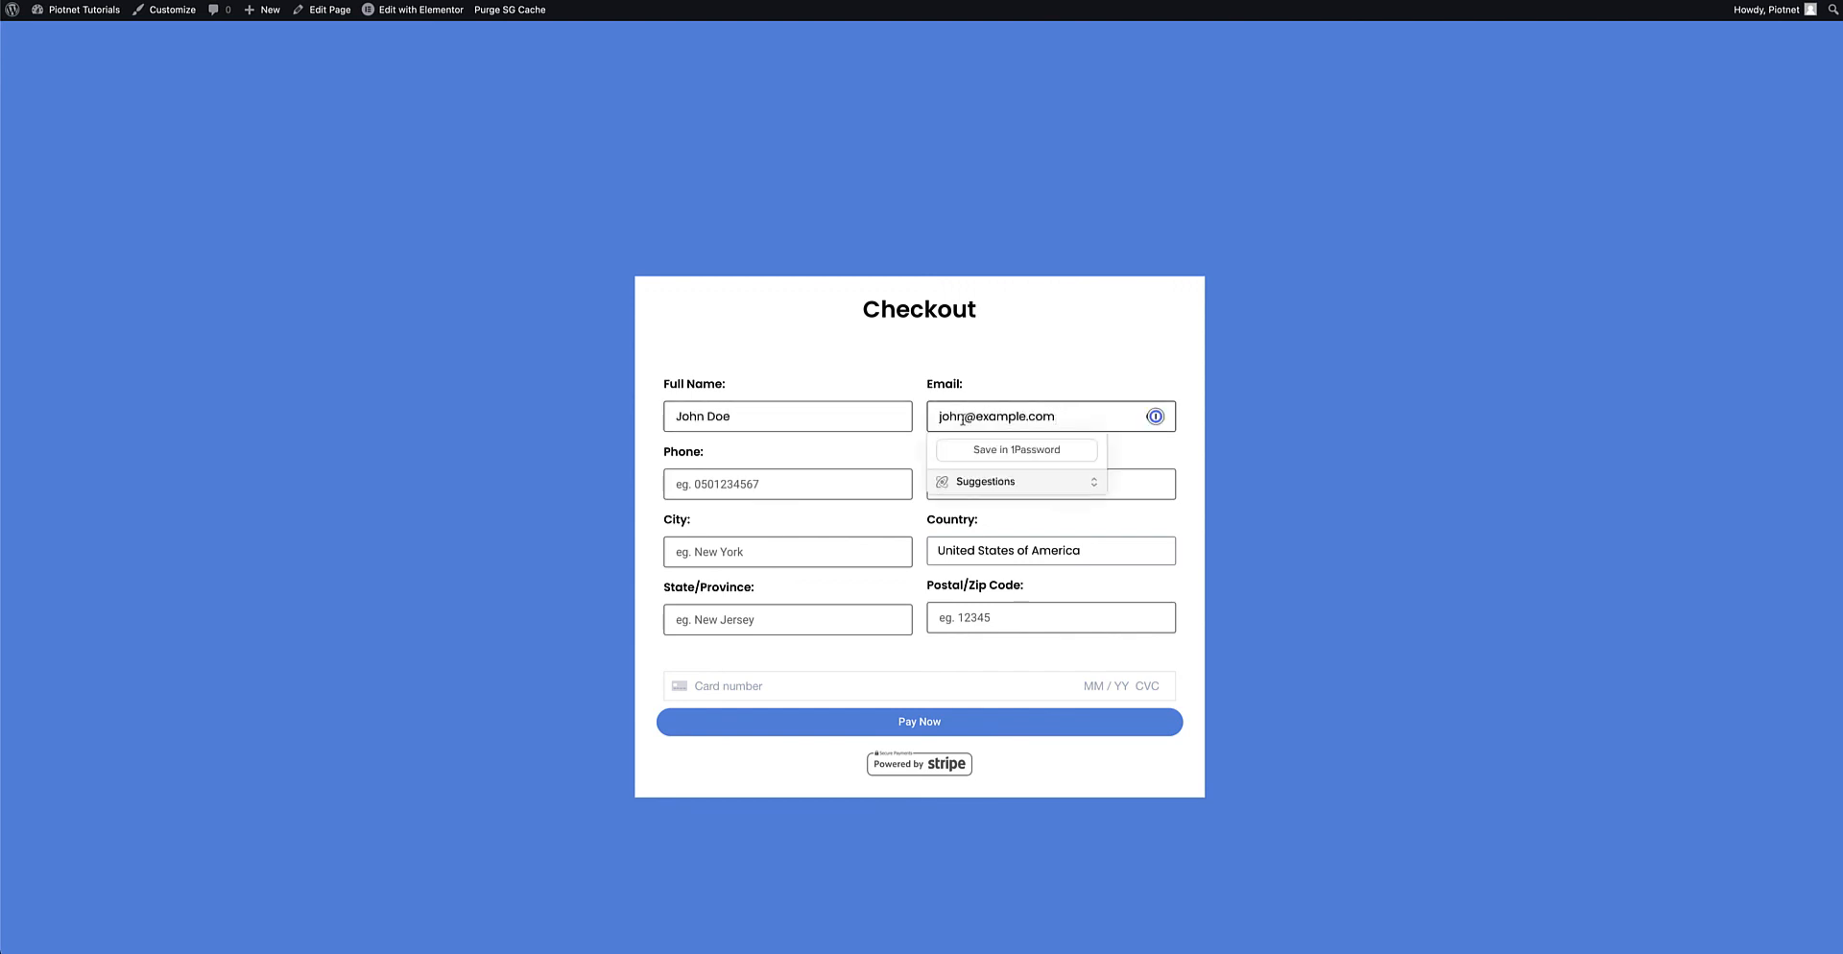
pyautogui.click(787, 485)
pyautogui.click(1007, 484)
pyautogui.write('Somewhere')
pyautogui.click(796, 552)
pyautogui.write('City')
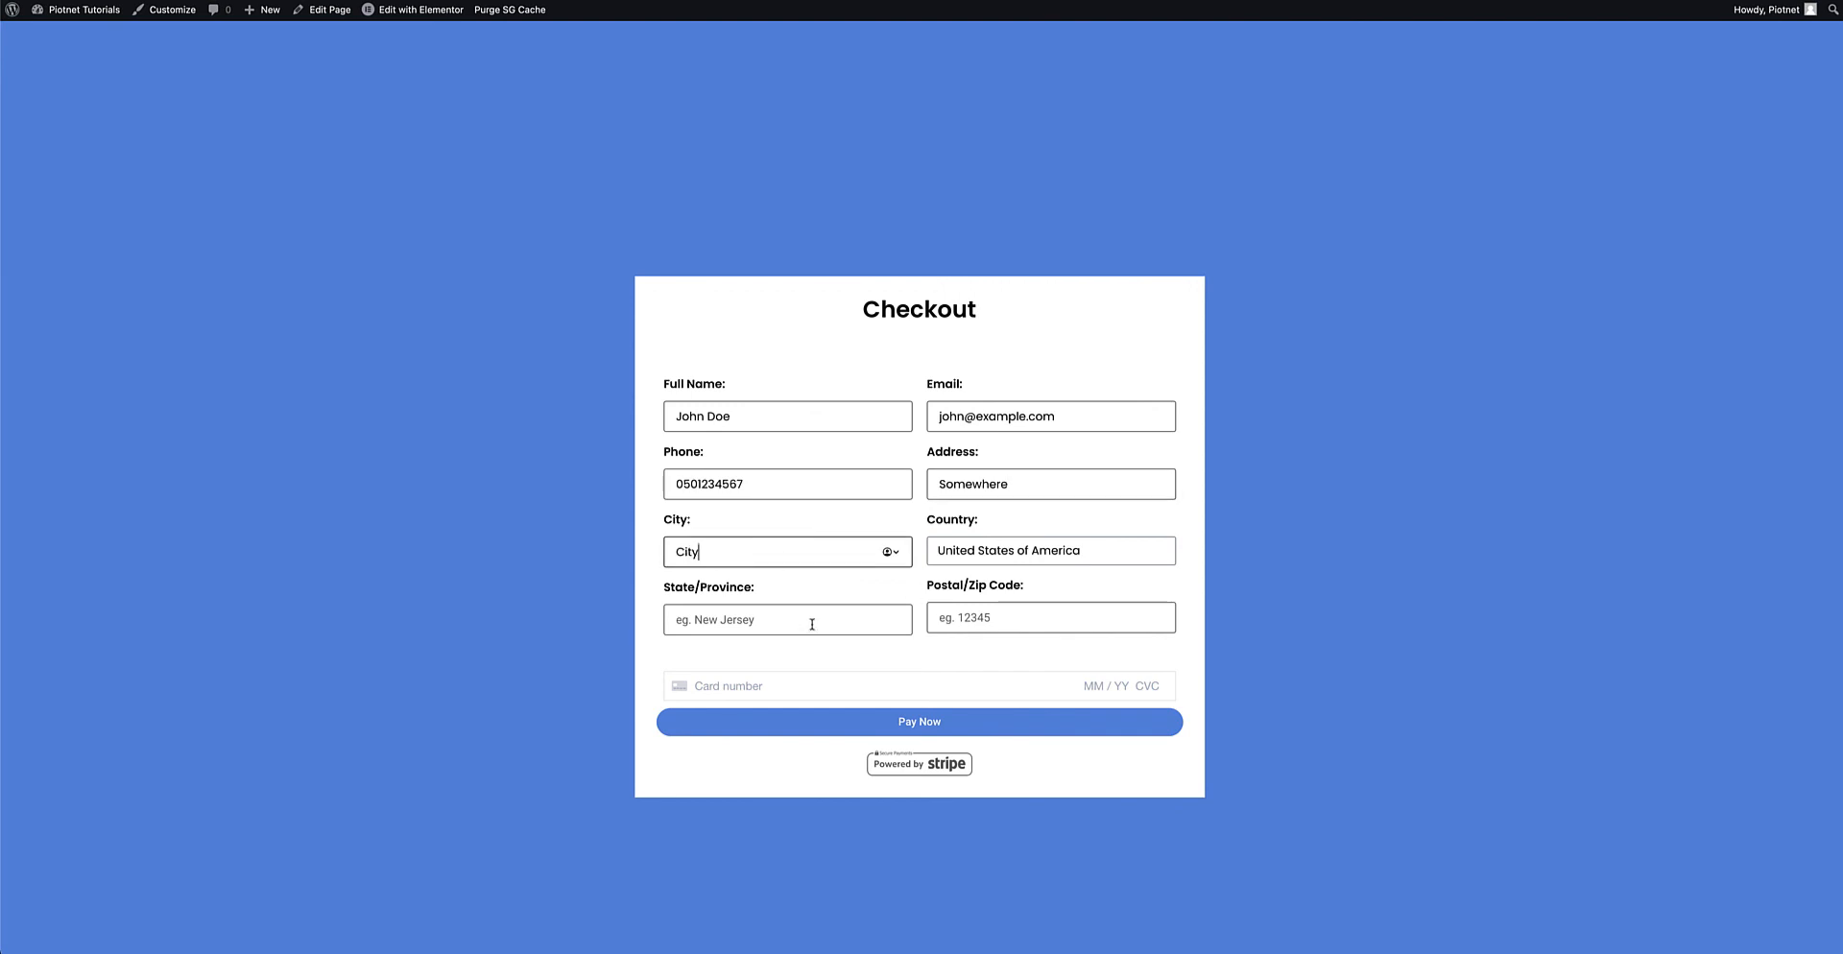
pyautogui.click(810, 622)
pyautogui.write('State')
# Enter the Stripe test card details and pay, confirming the Payment Success message
pyautogui.click(988, 618)
pyautogui.write('123454242 424242424242042424212345')
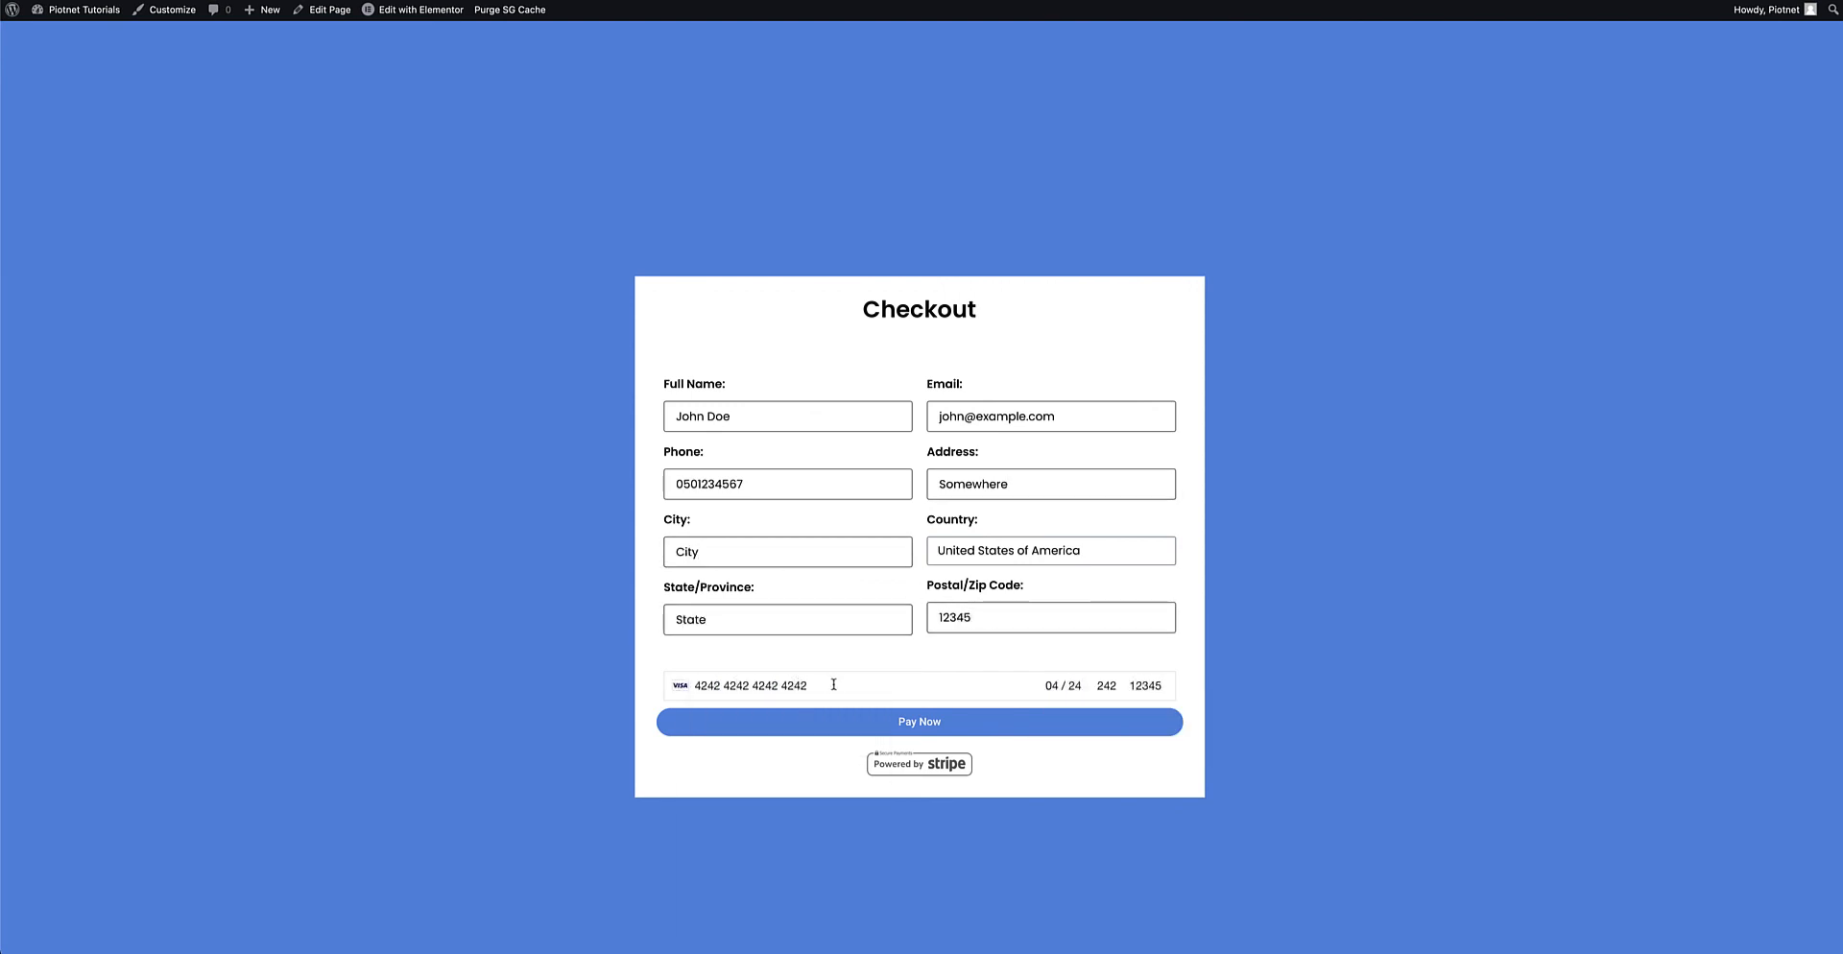
pyautogui.click(931, 733)
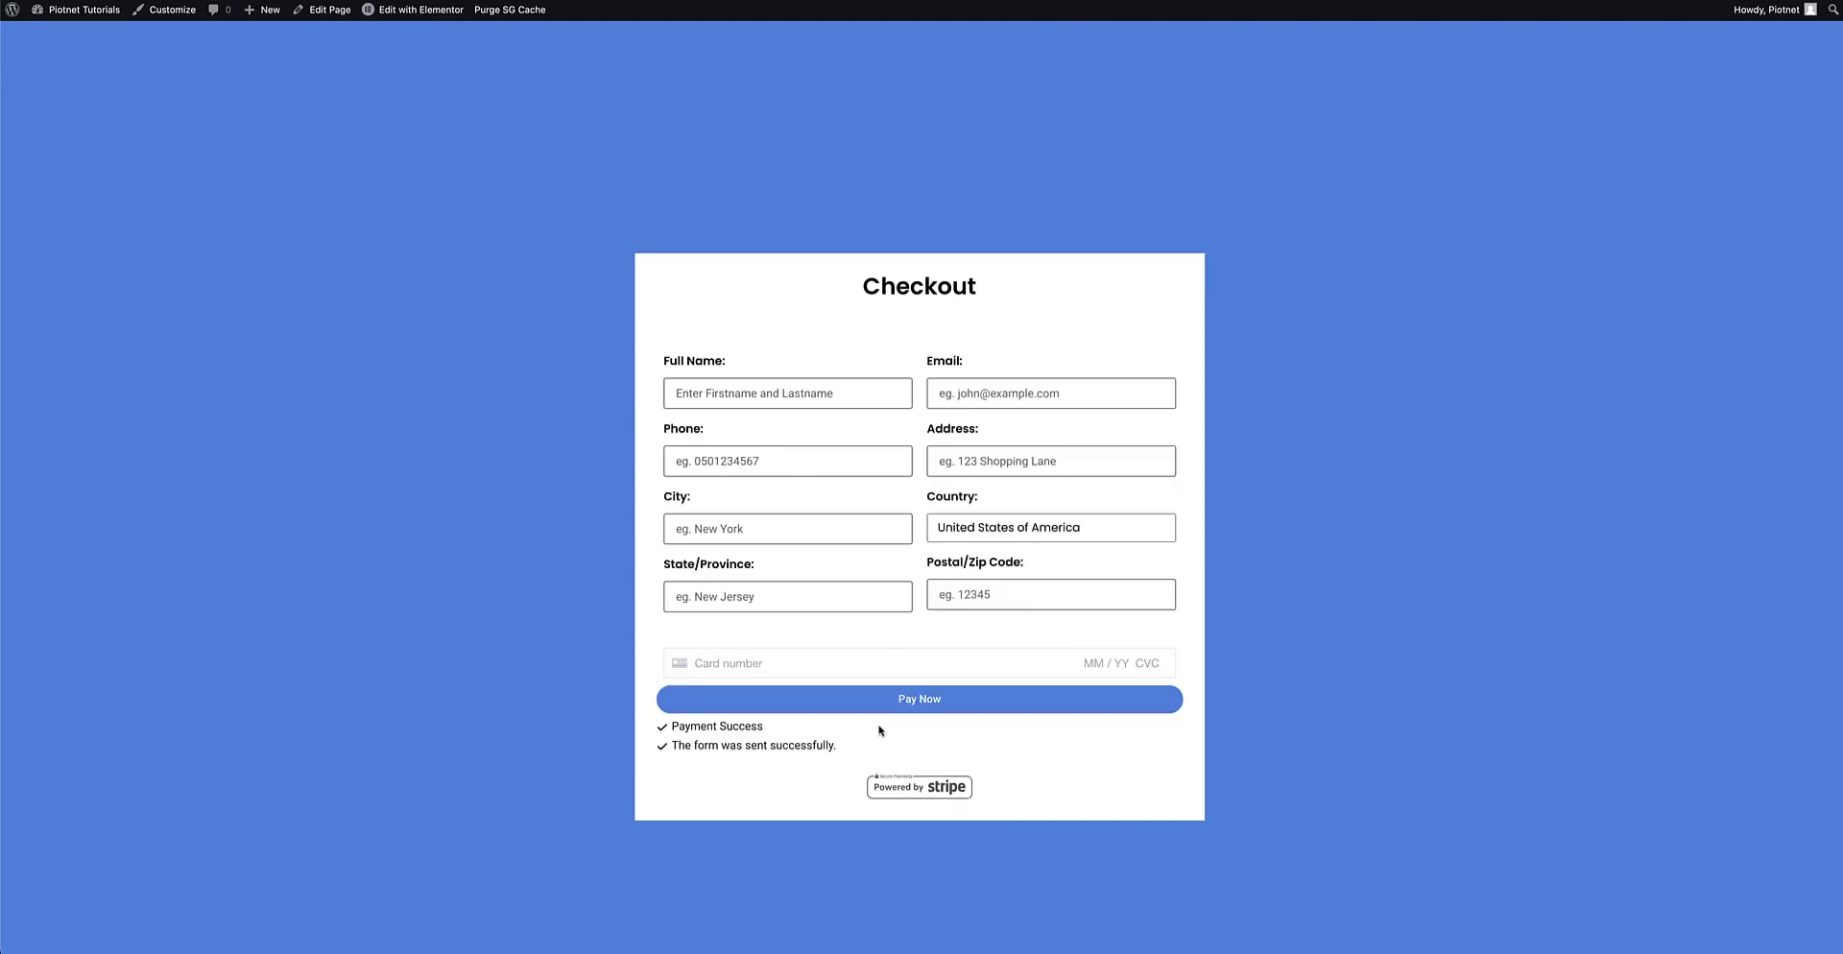
pyautogui.moveTo(672, 727); pyautogui.dragTo(850, 746)
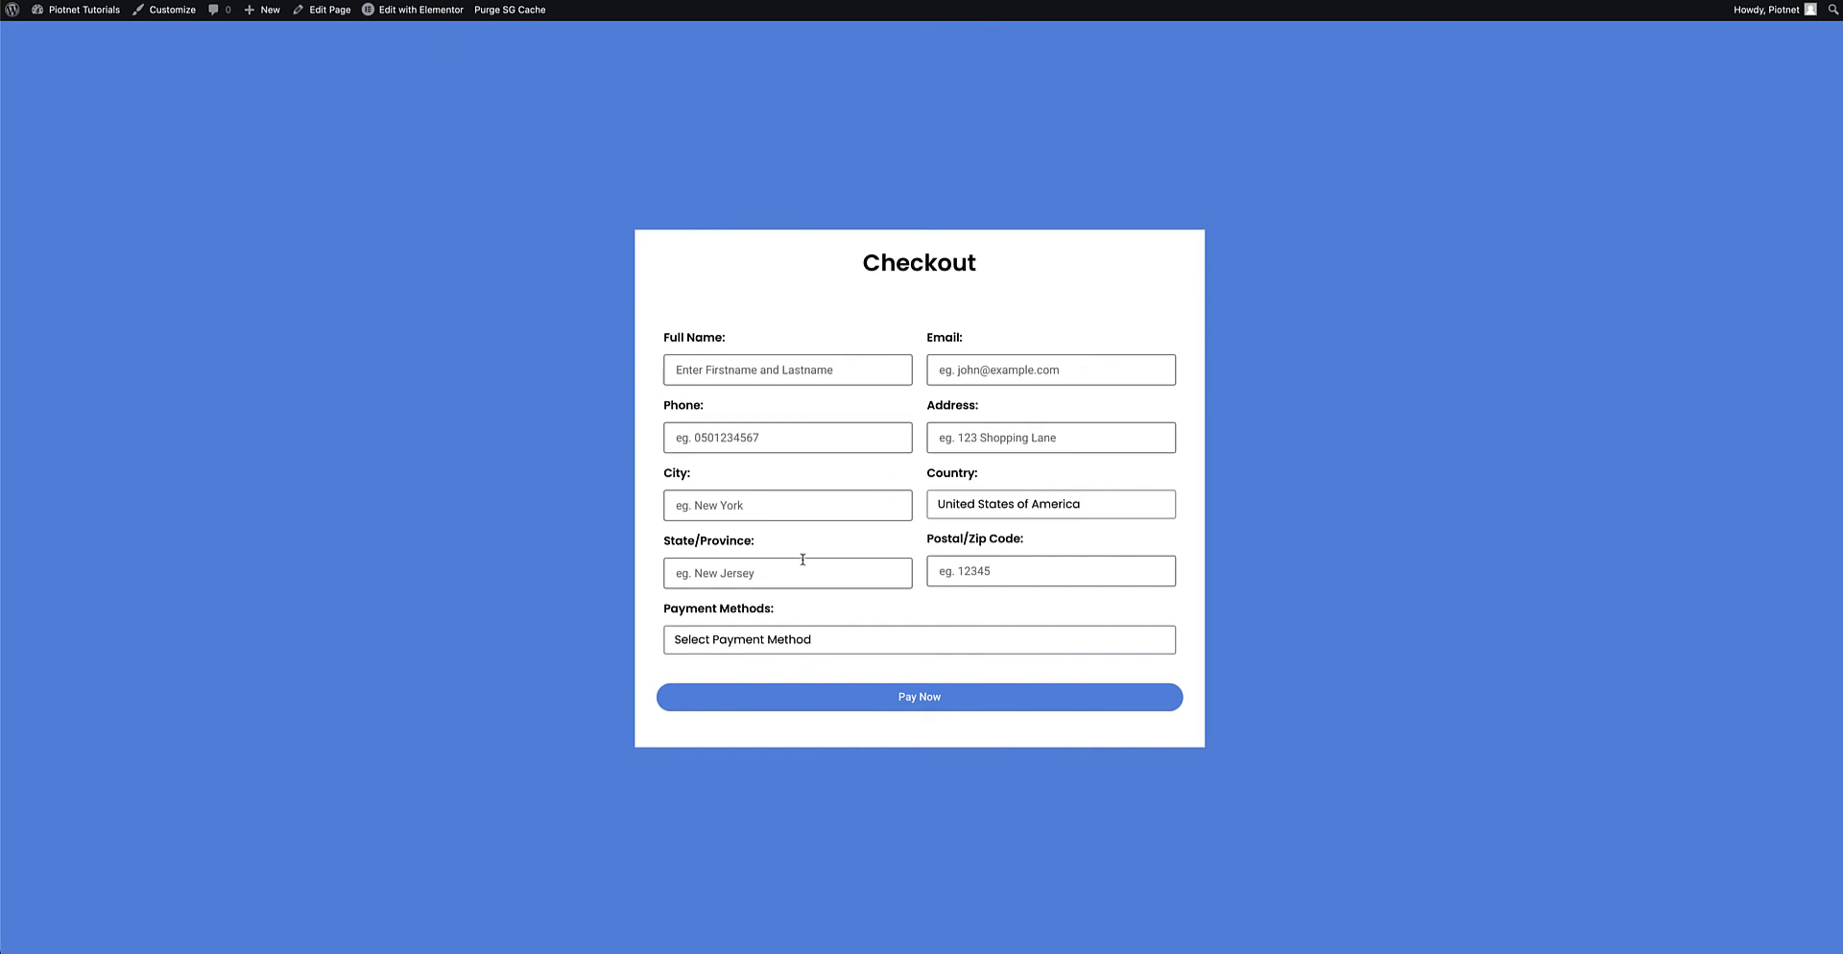
# Choose Stripe, then PayPal, in the live page's Payment Methods dropdown
pyautogui.click(747, 640)
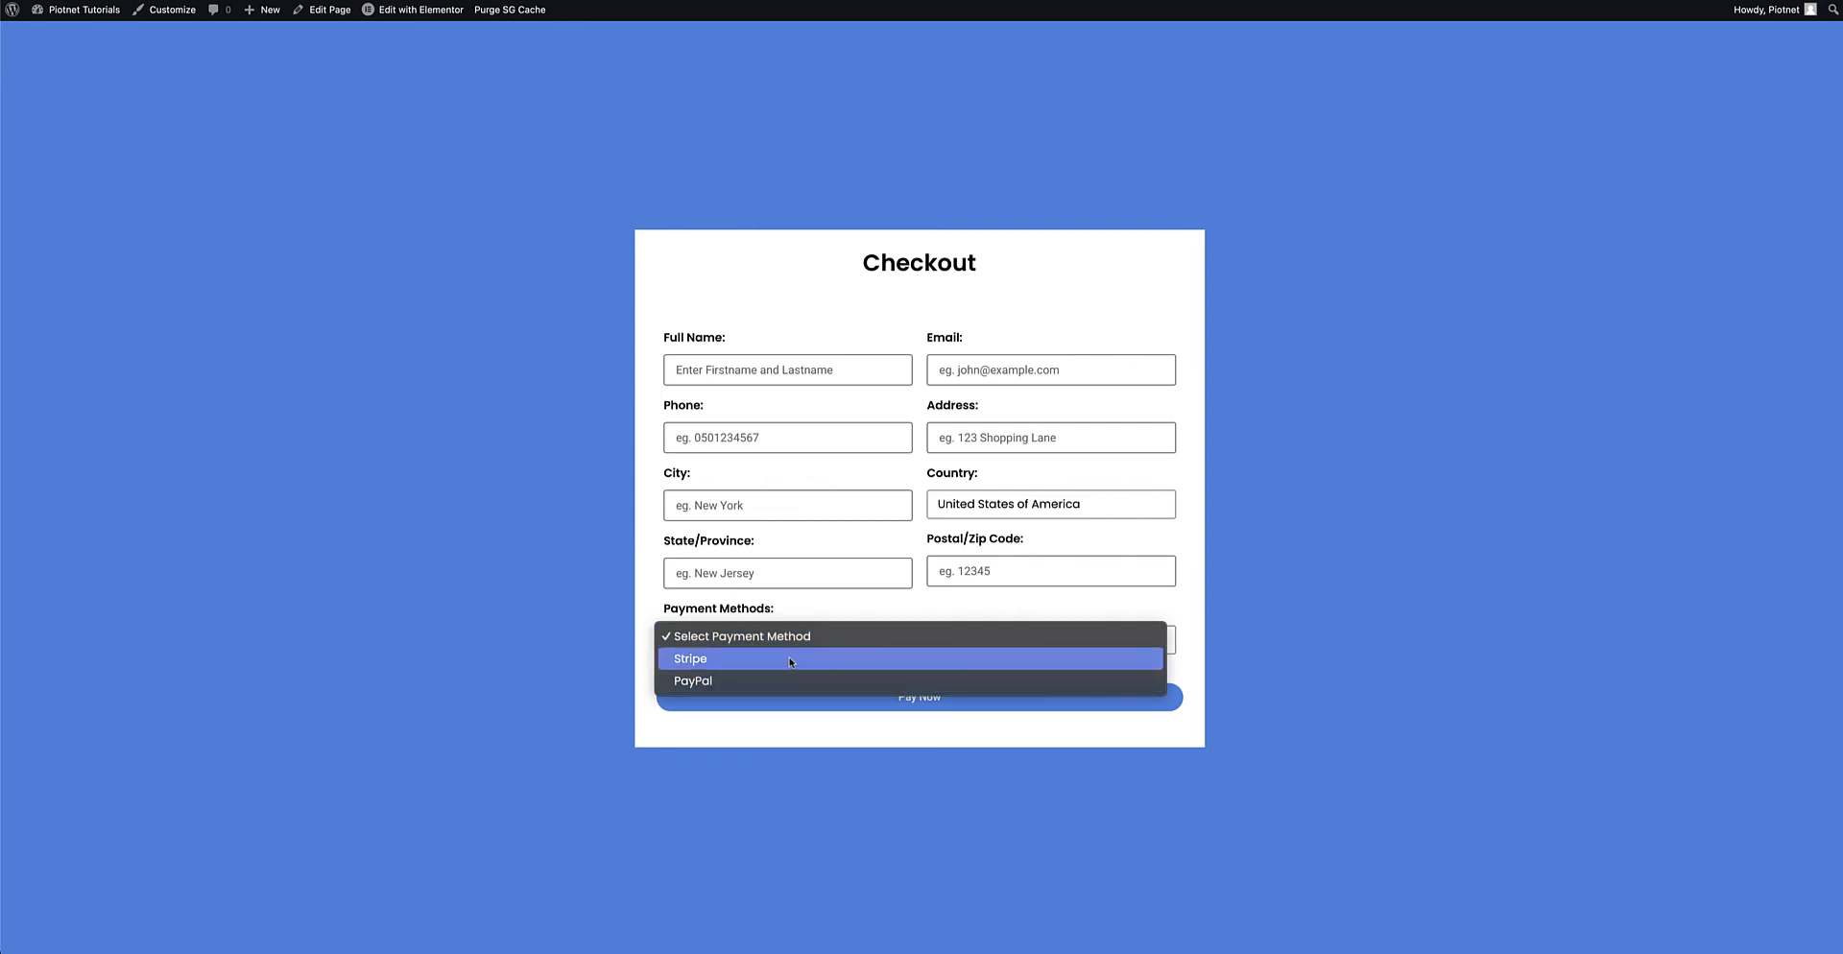
pyautogui.click(791, 661)
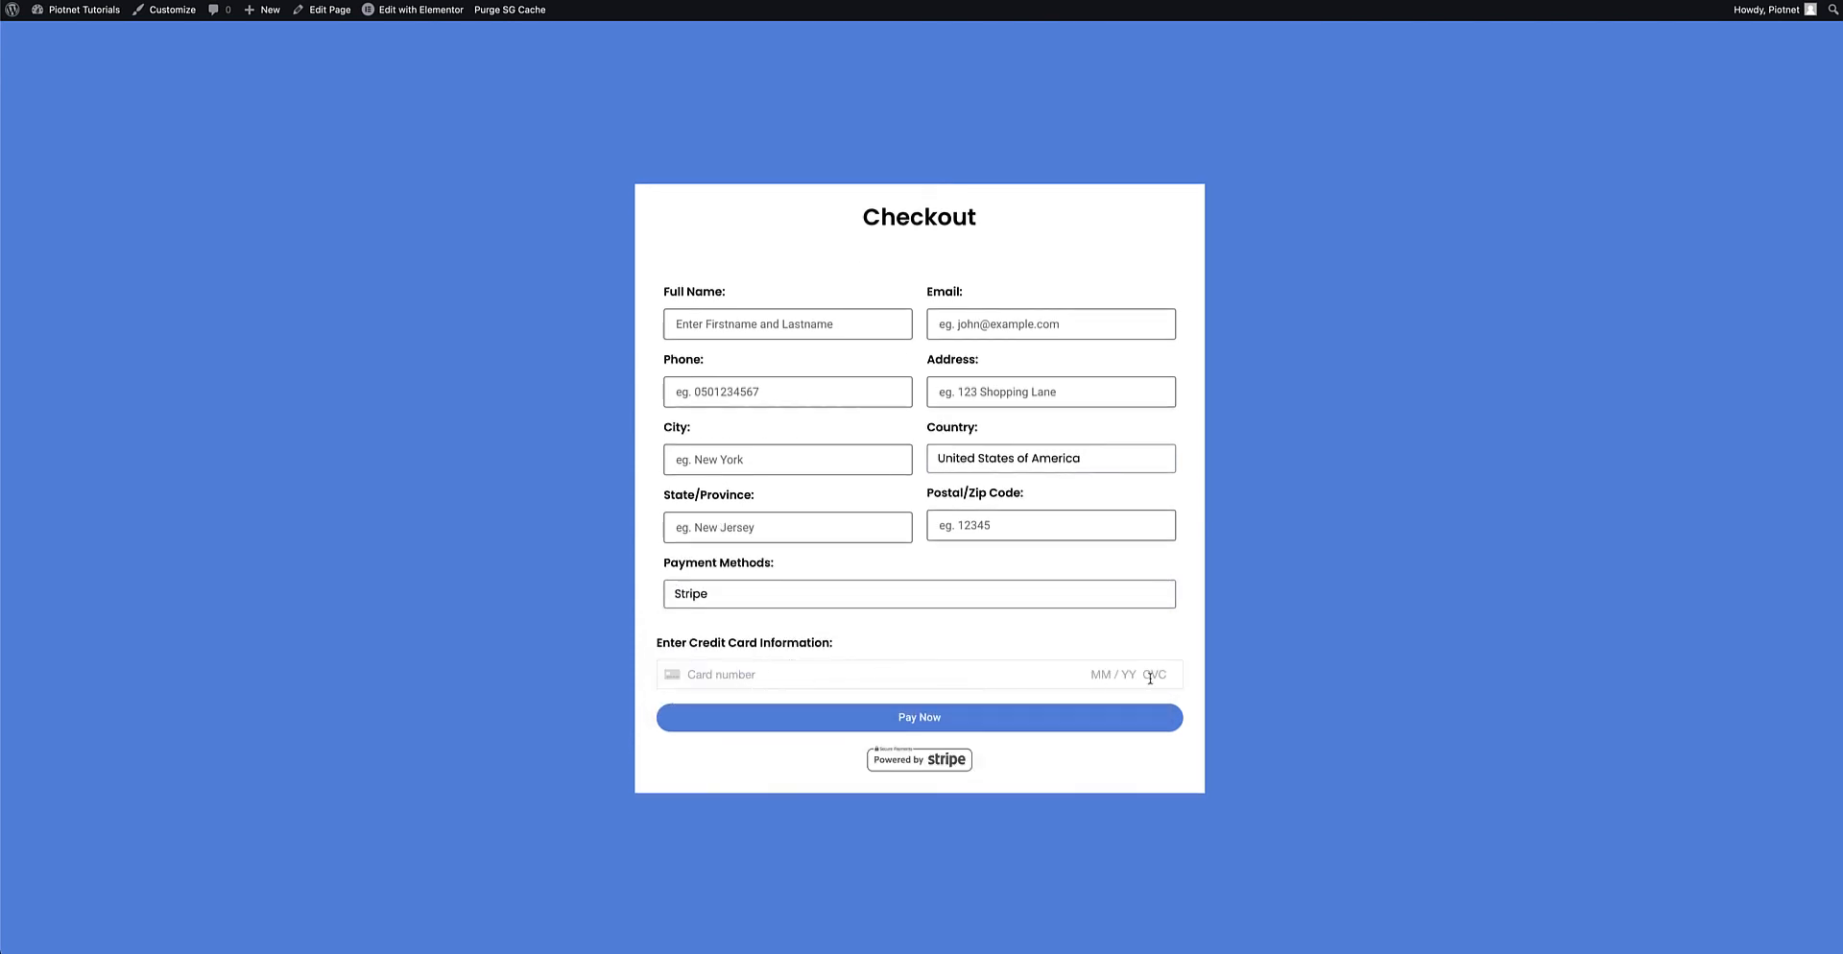
pyautogui.click(724, 601)
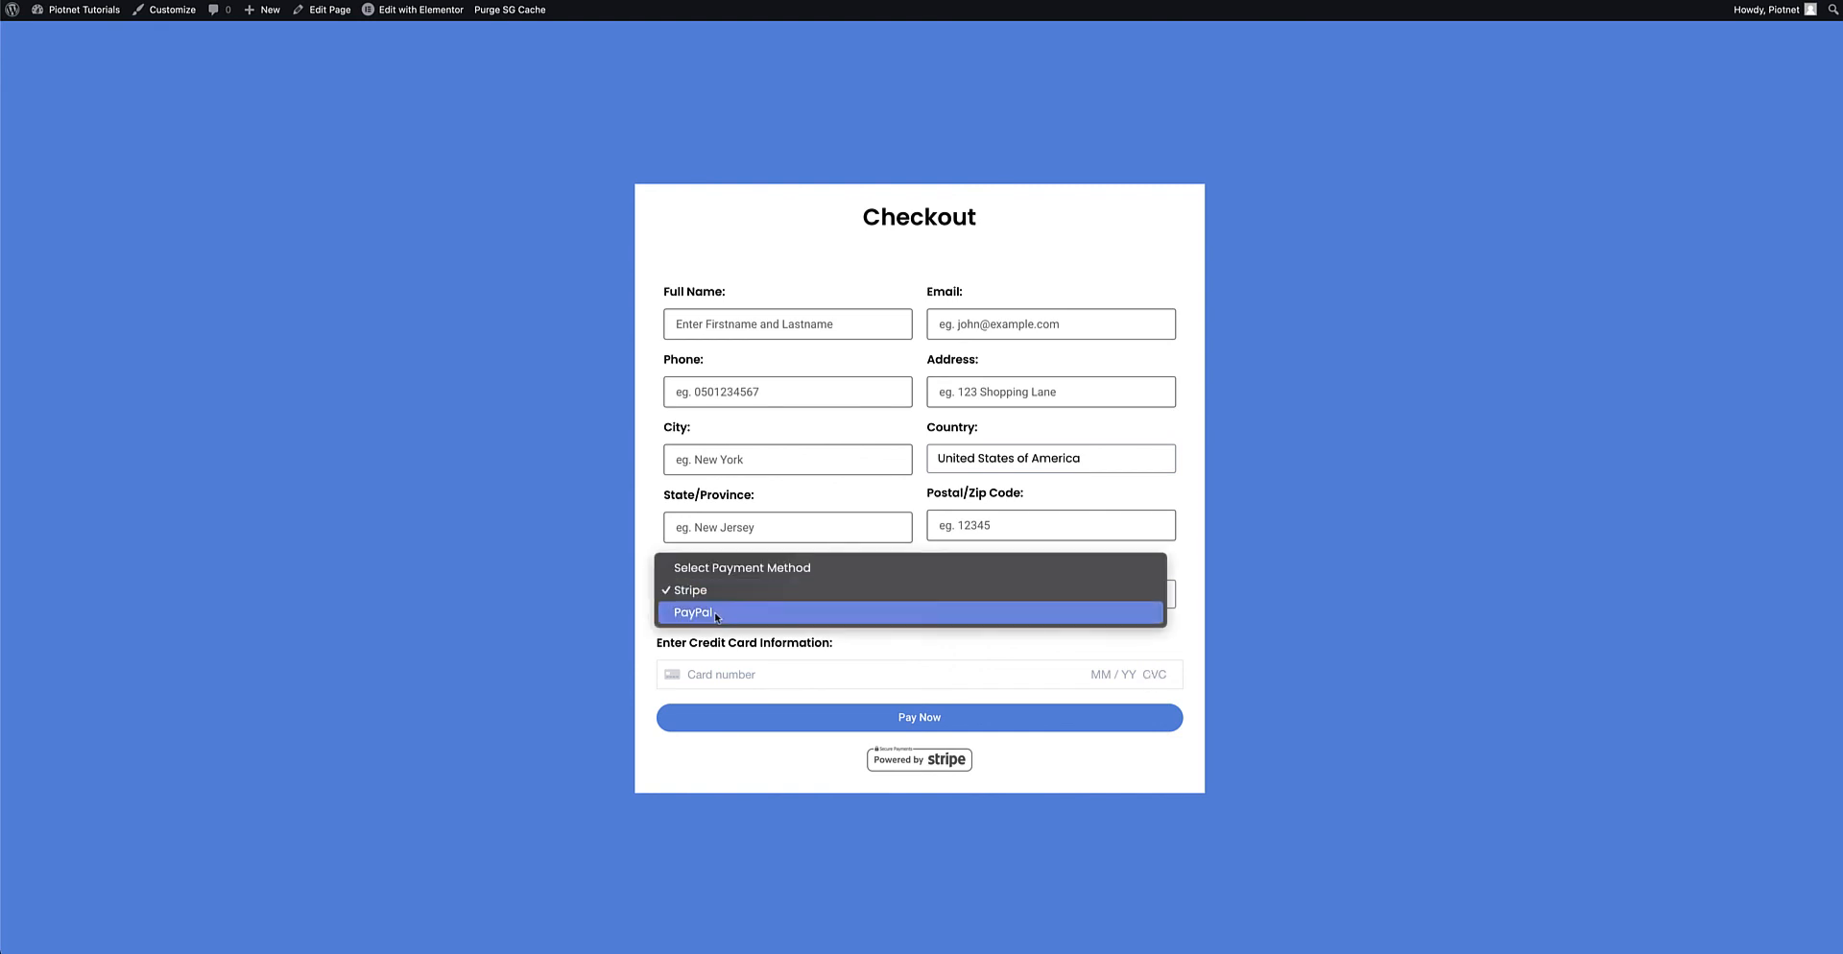
pyautogui.click(718, 611)
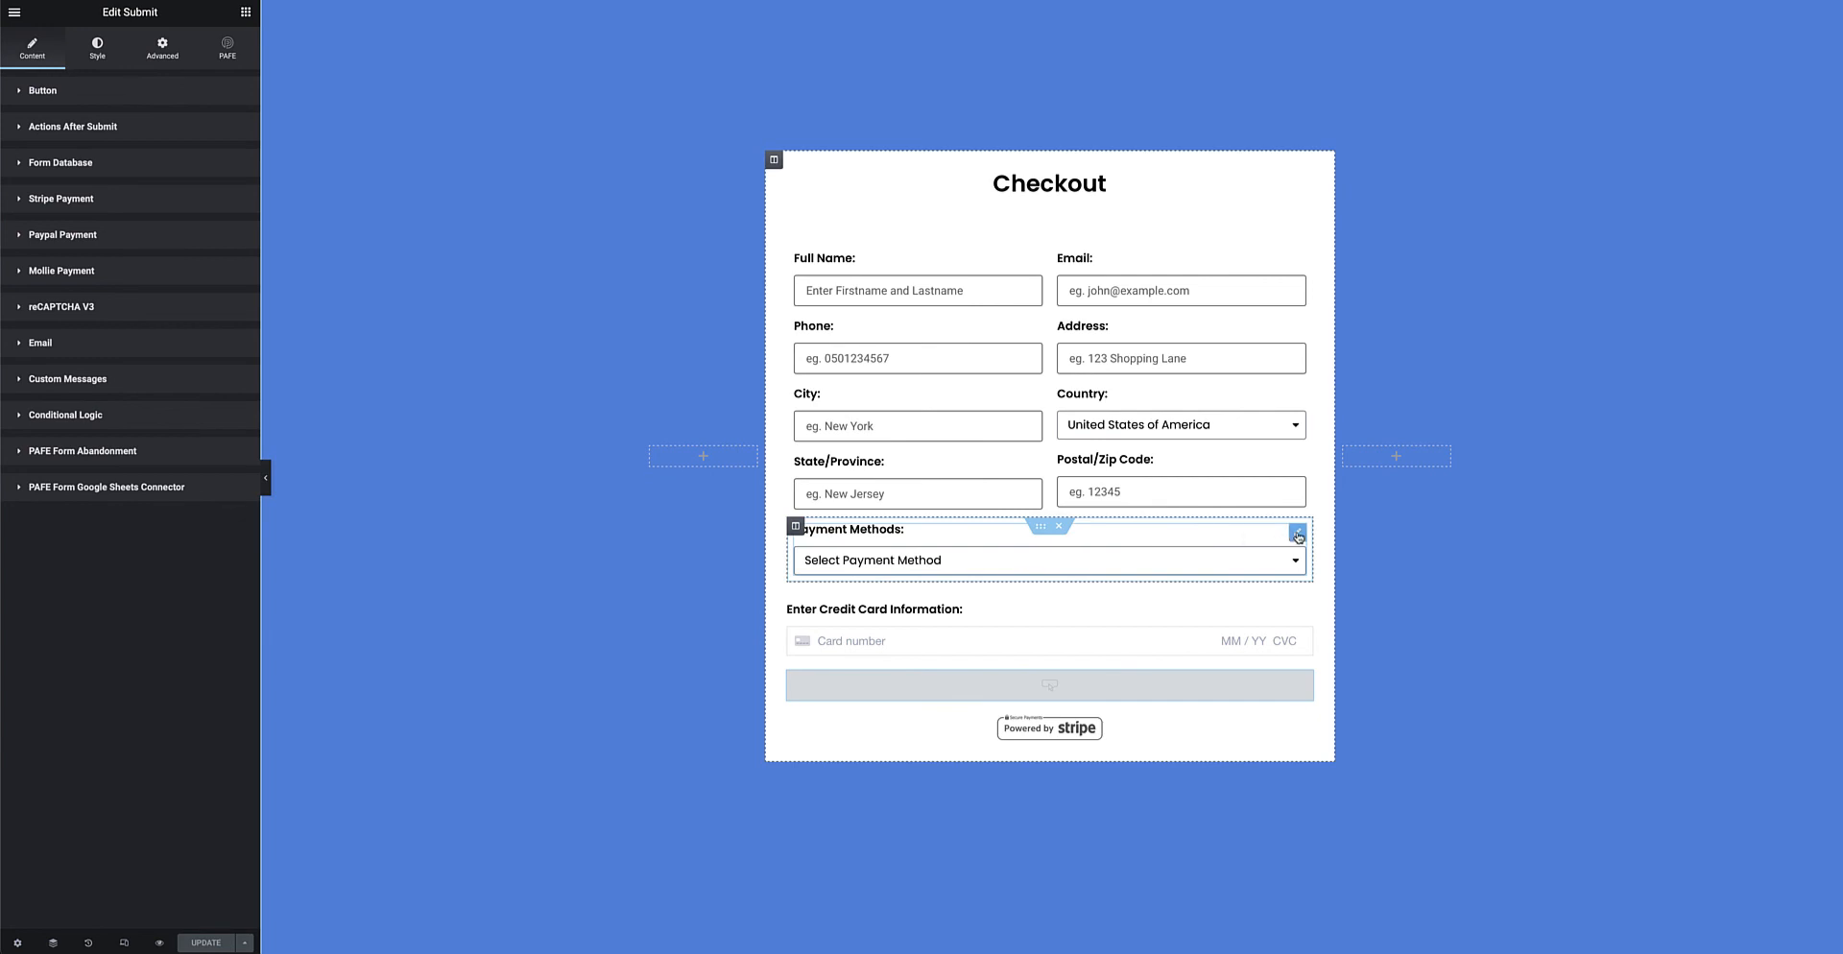
# Inspect the Payment Methods field's Stripe and PayPal options, then open the card field's settings
pyautogui.click(1298, 536)
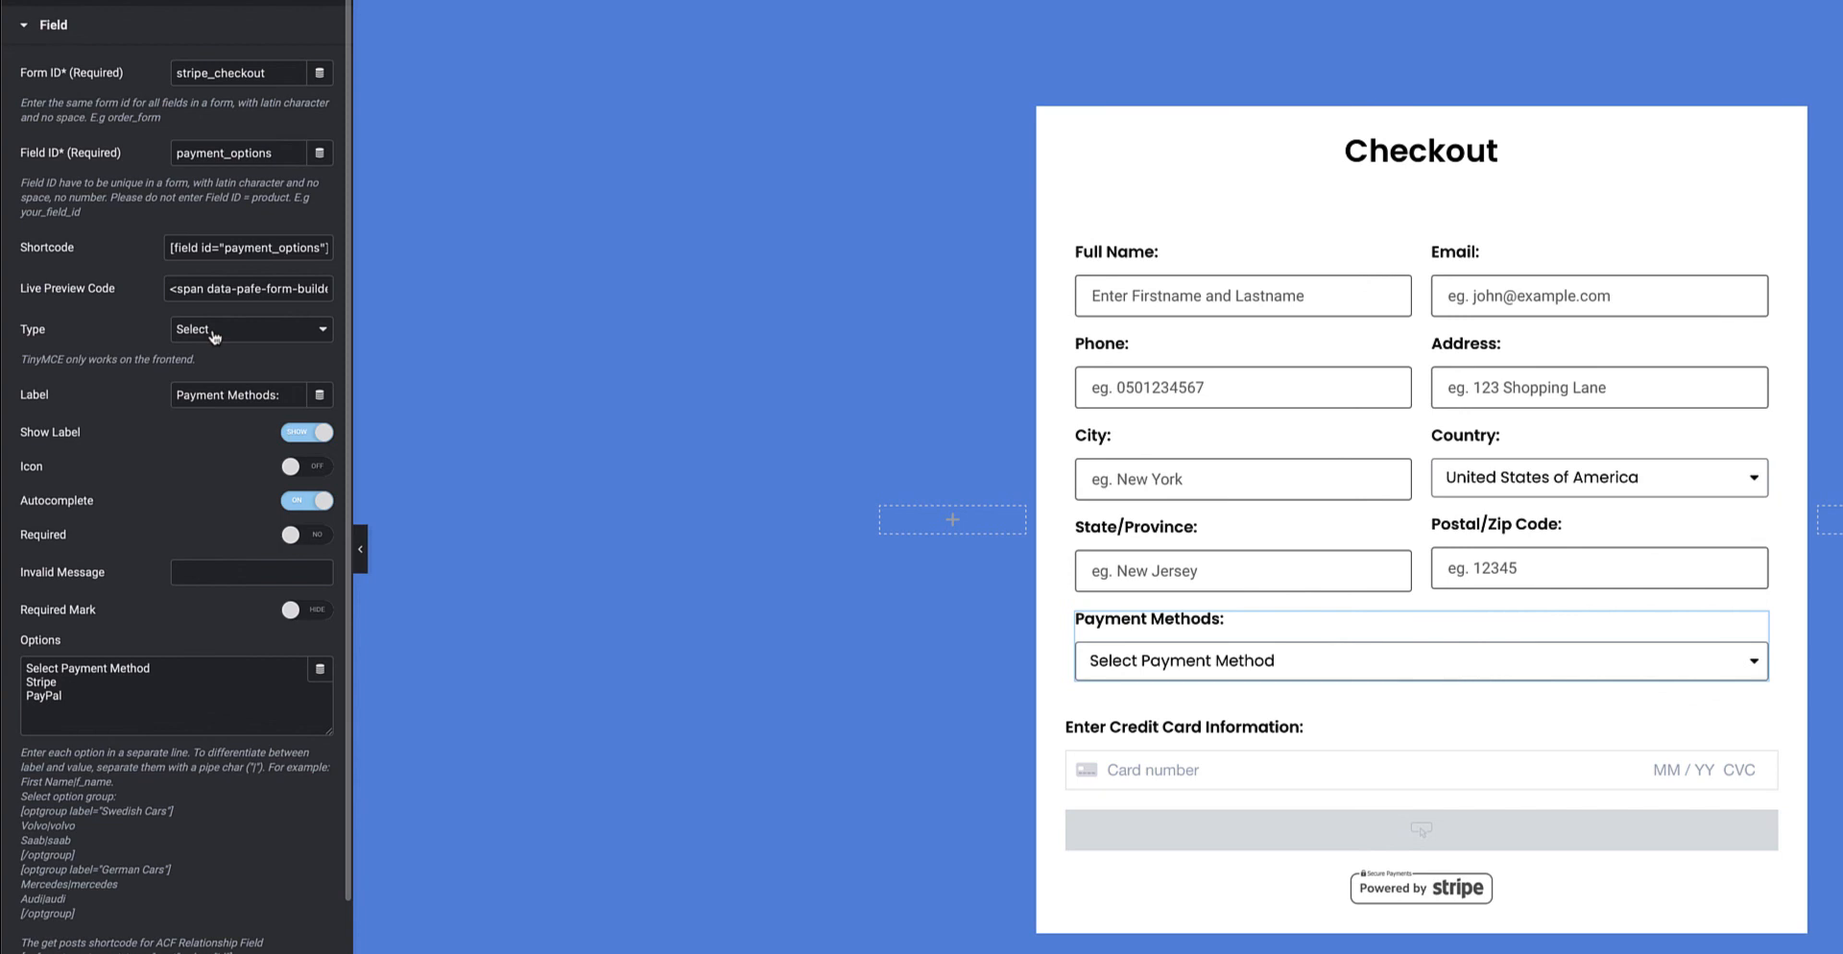
pyautogui.moveTo(64, 697); pyautogui.dragTo(23, 670)
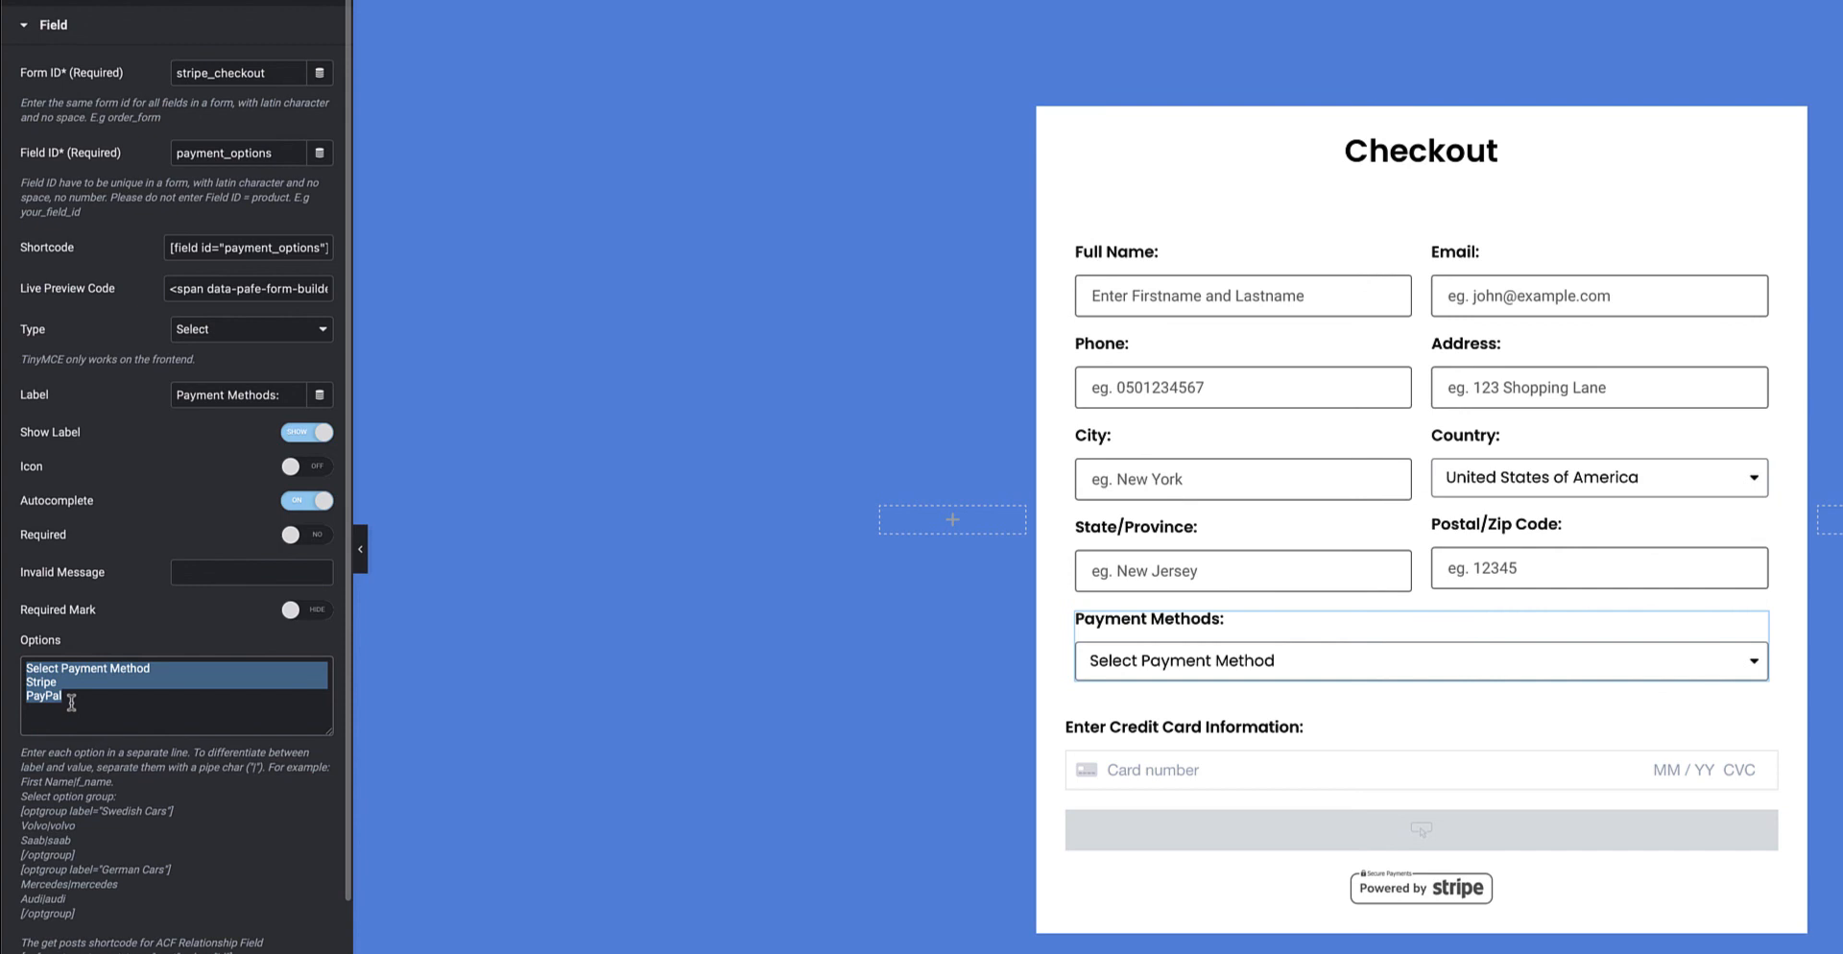
pyautogui.scroll(-2, 71, 702)
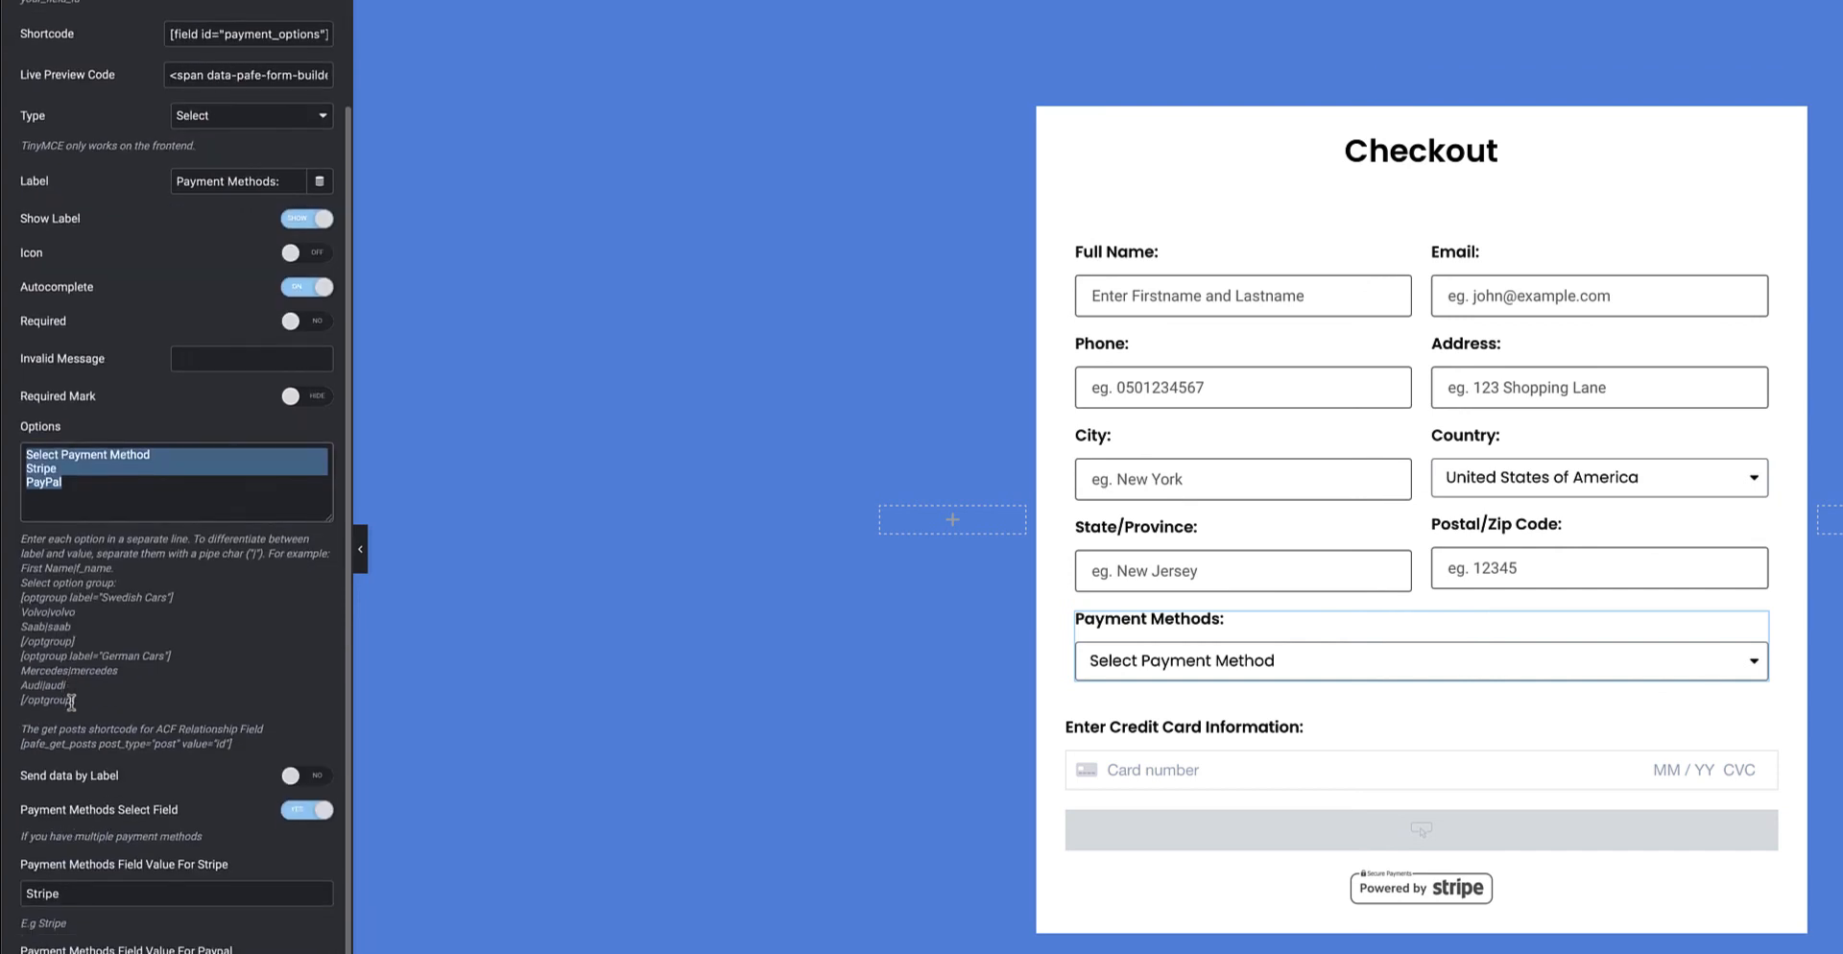
pyautogui.scroll(-1, 71, 701)
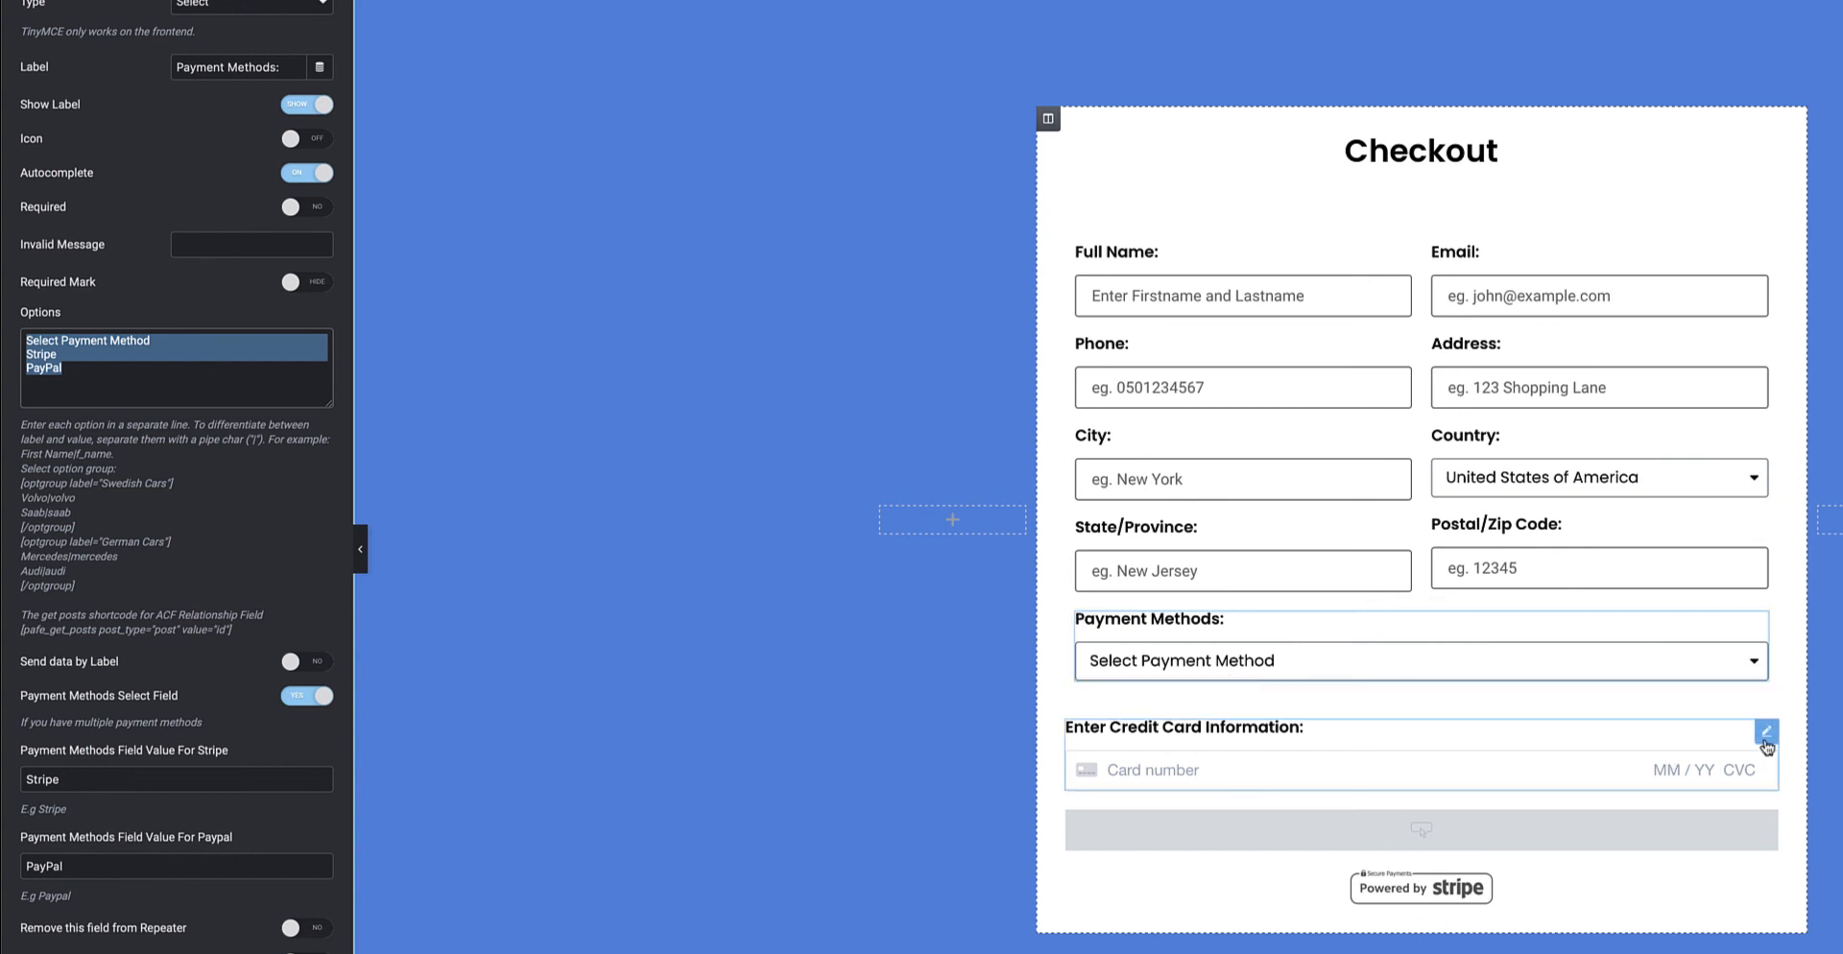
pyautogui.click(1766, 739)
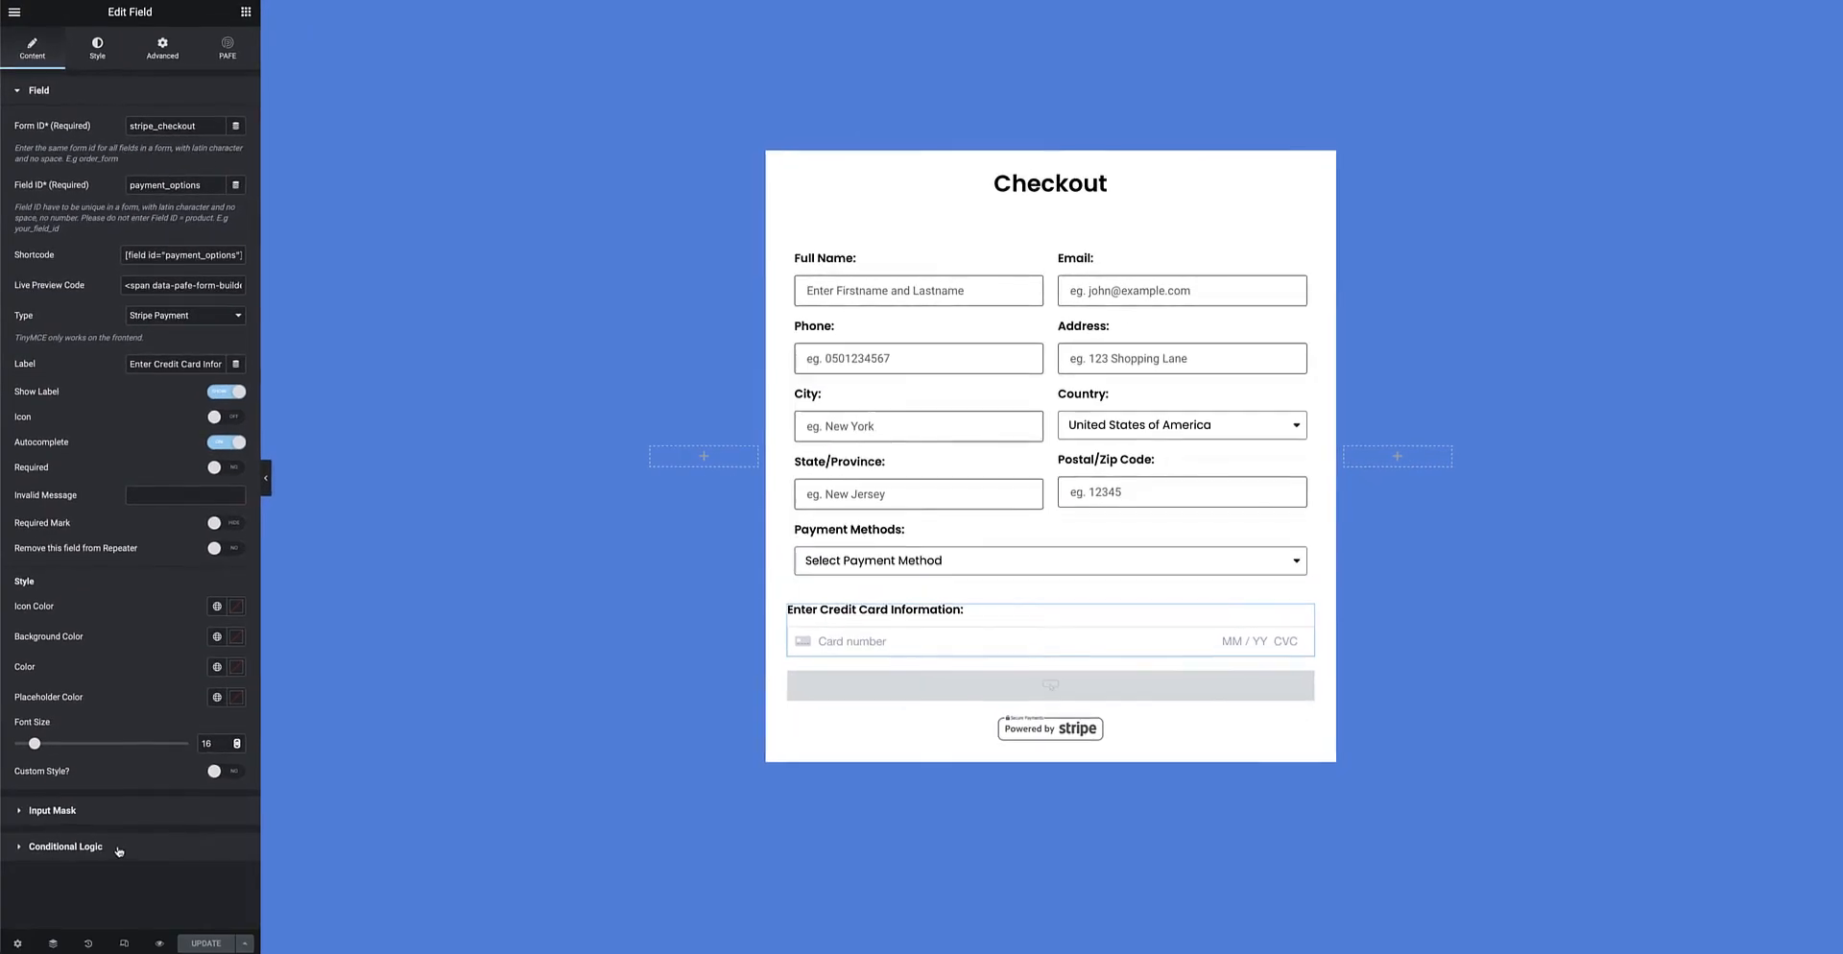
# Expand the card field's 'payment_options contains Stripe' condition, then open the Pay Now button's settings
pyautogui.click(119, 850)
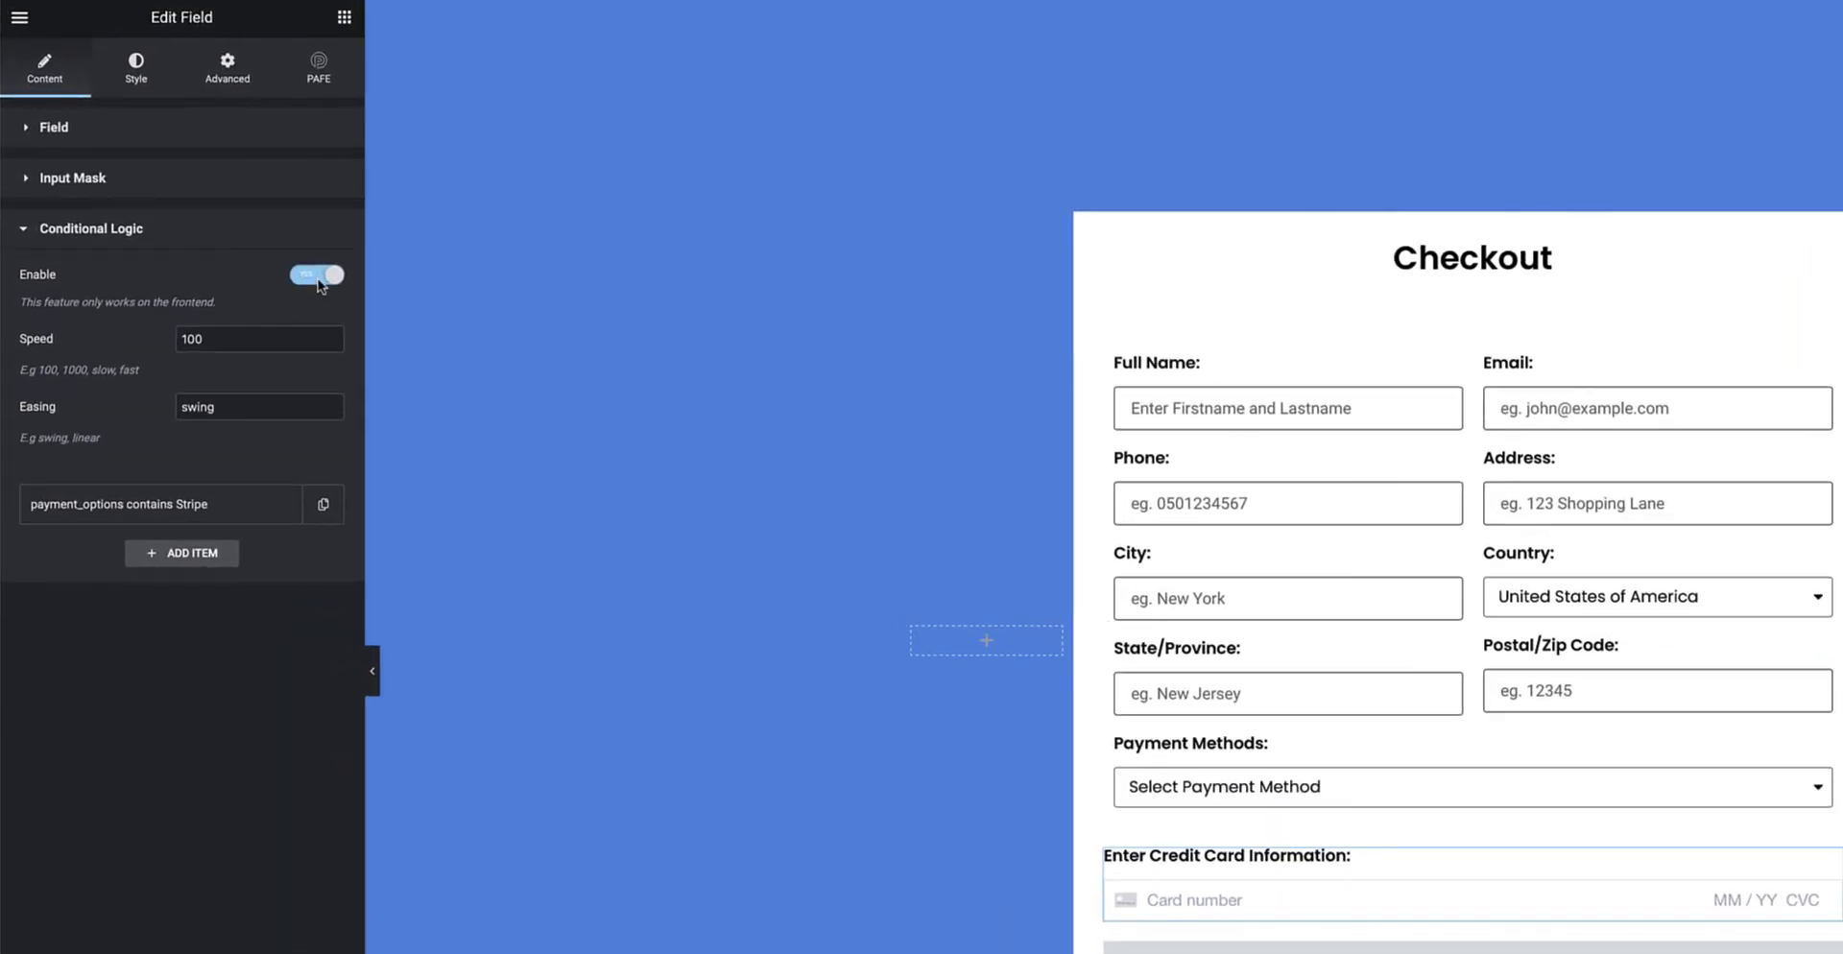
pyautogui.click(171, 509)
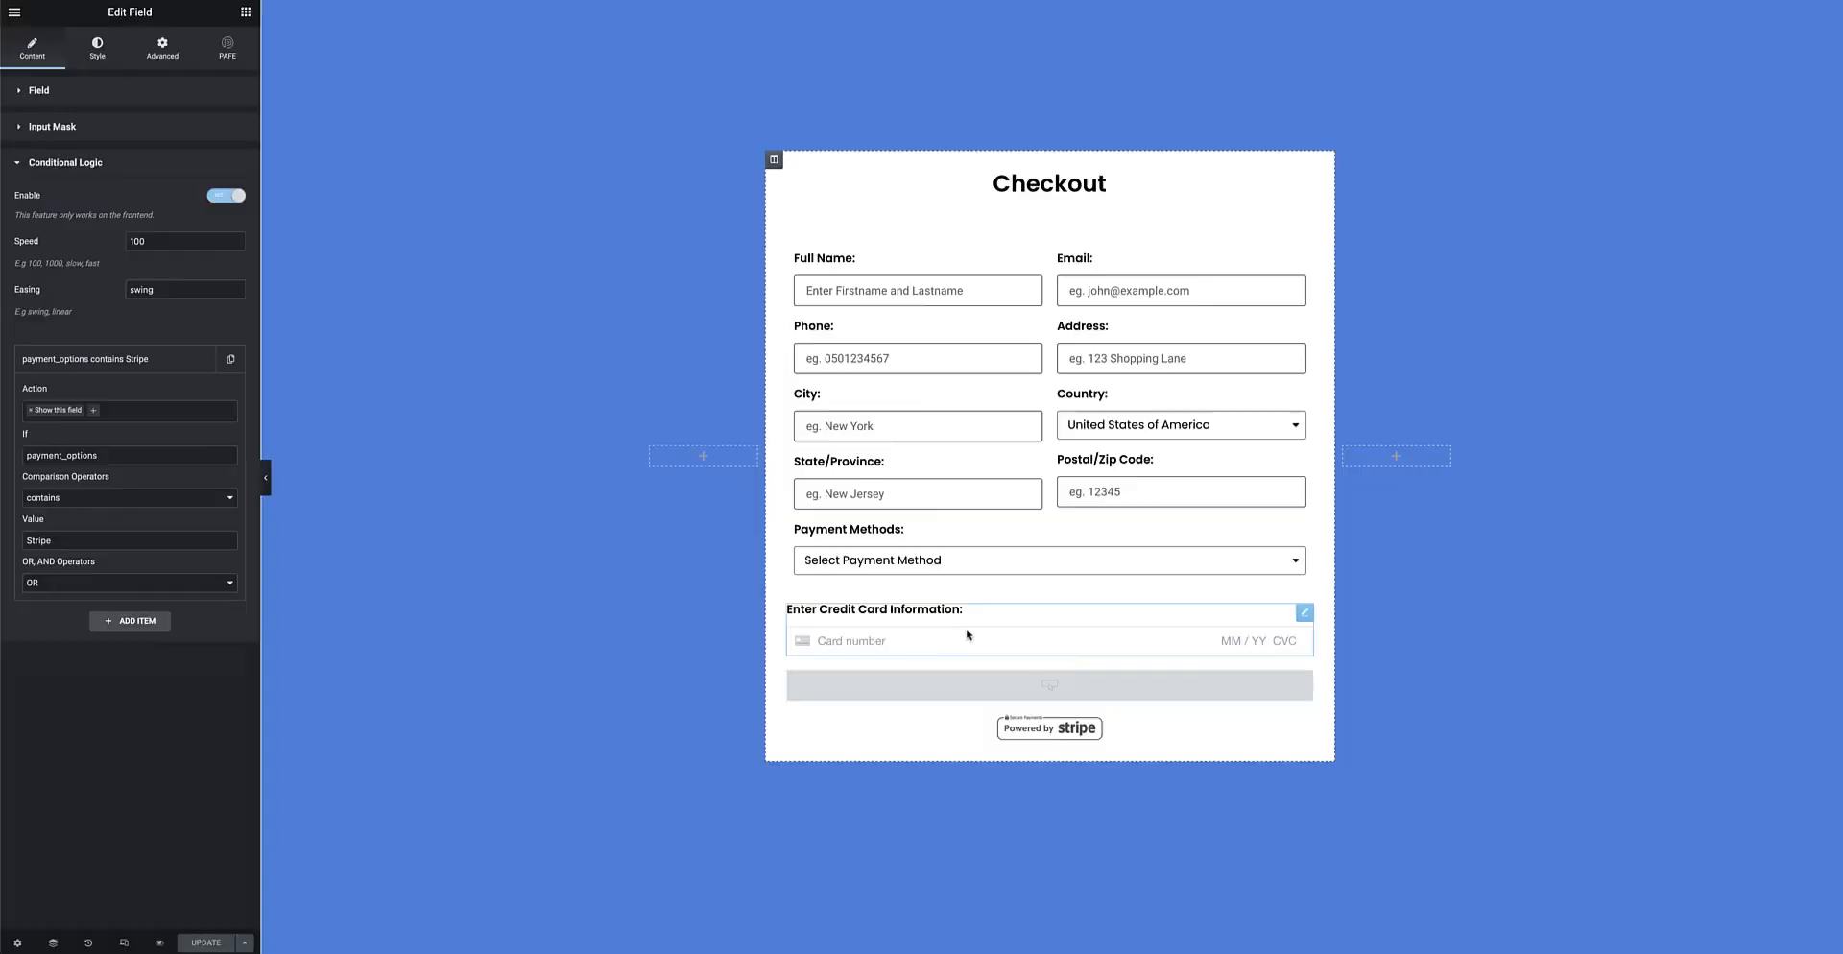
pyautogui.click(1308, 683)
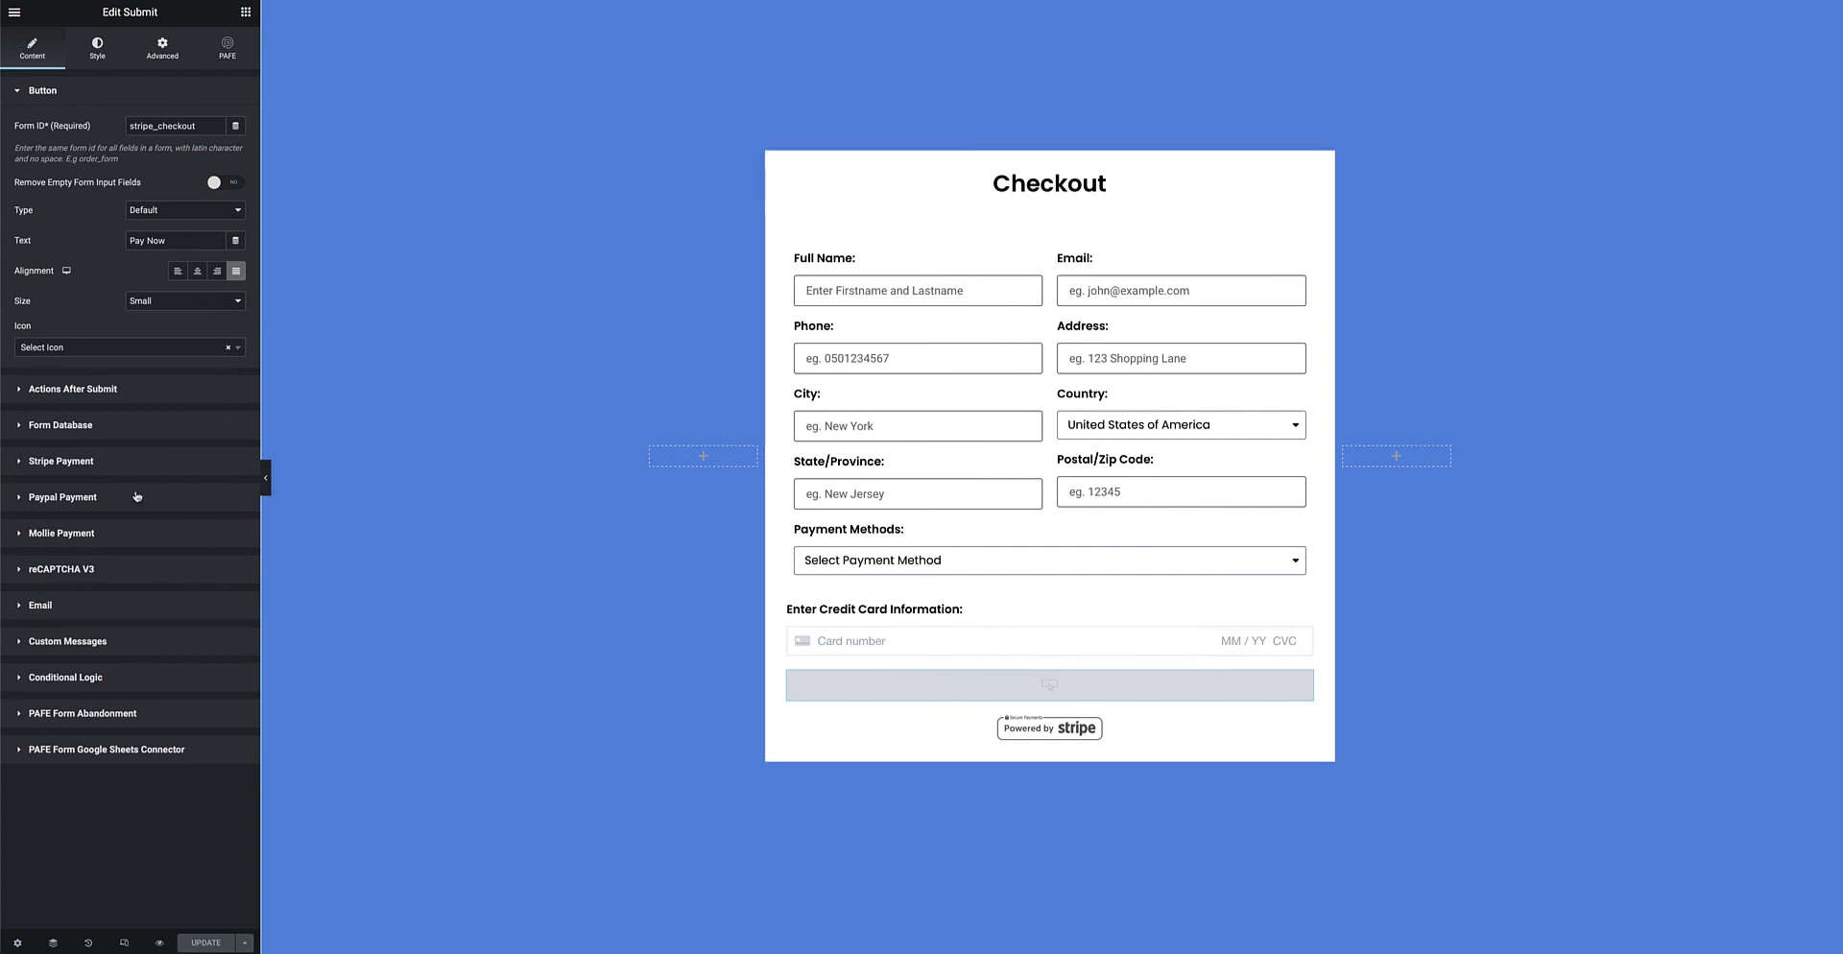
# Expand the submit button's Stripe Payment section, collapse it, then expand Paypal Payment
pyautogui.click(114, 462)
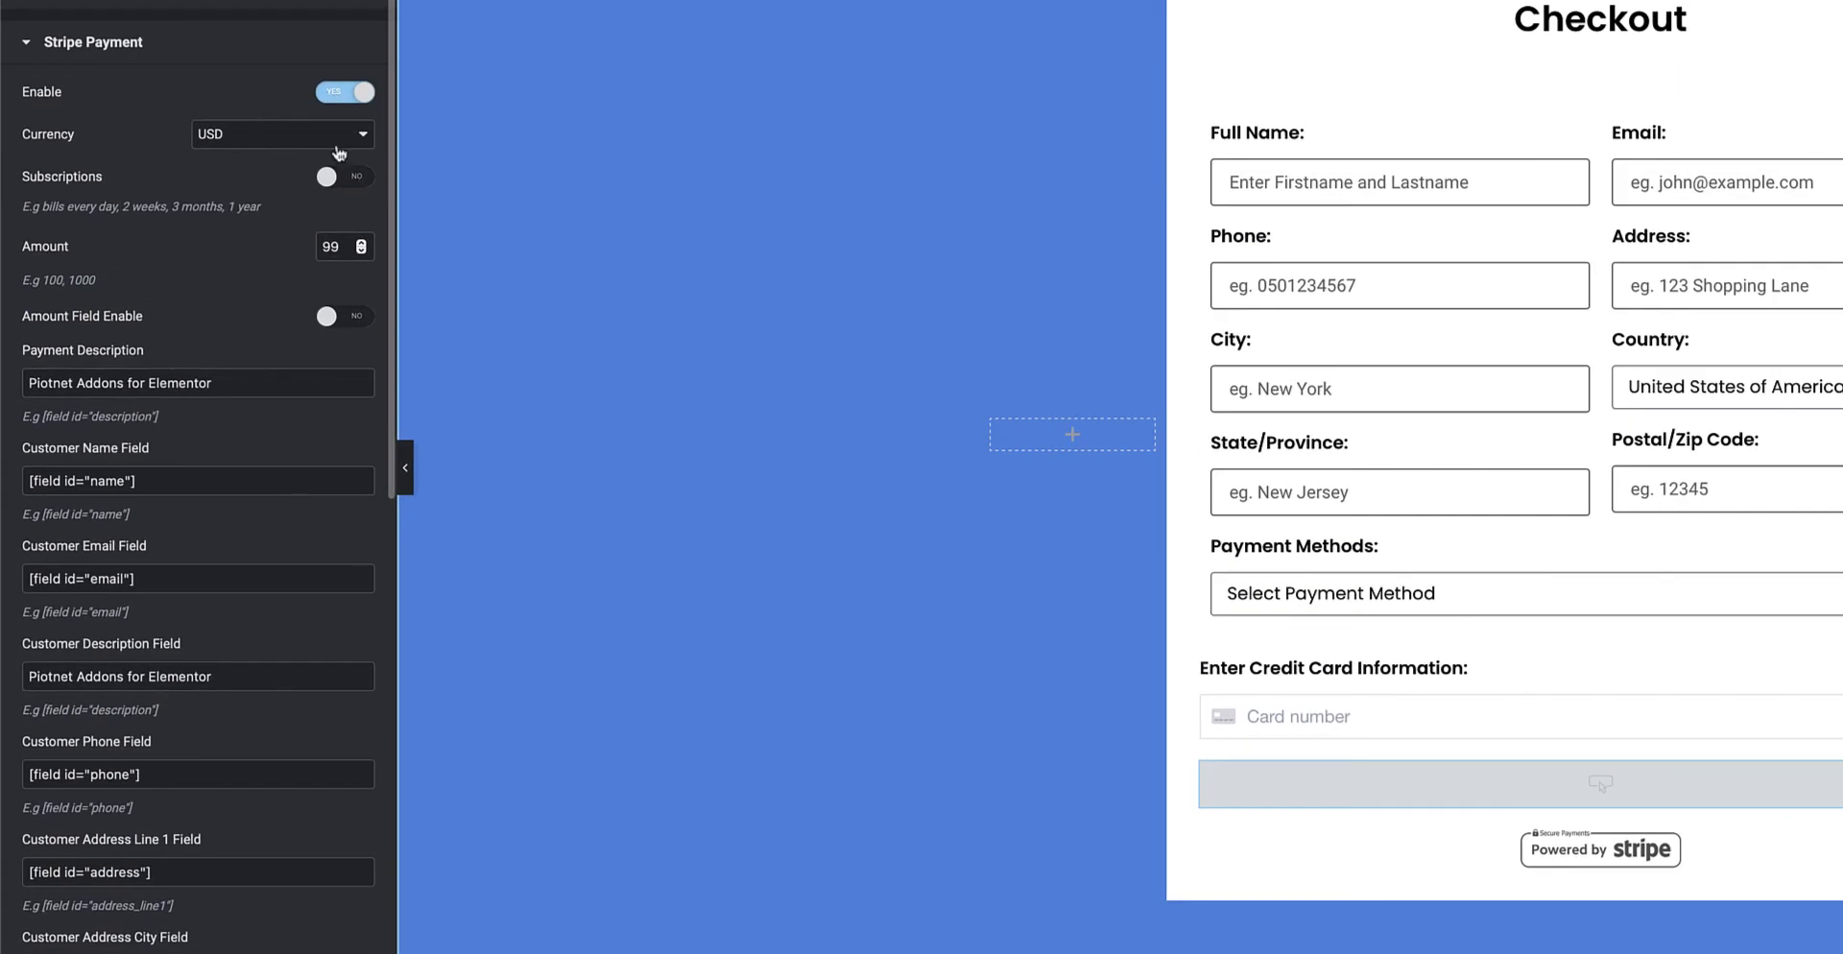
pyautogui.click(162, 50)
pyautogui.click(152, 102)
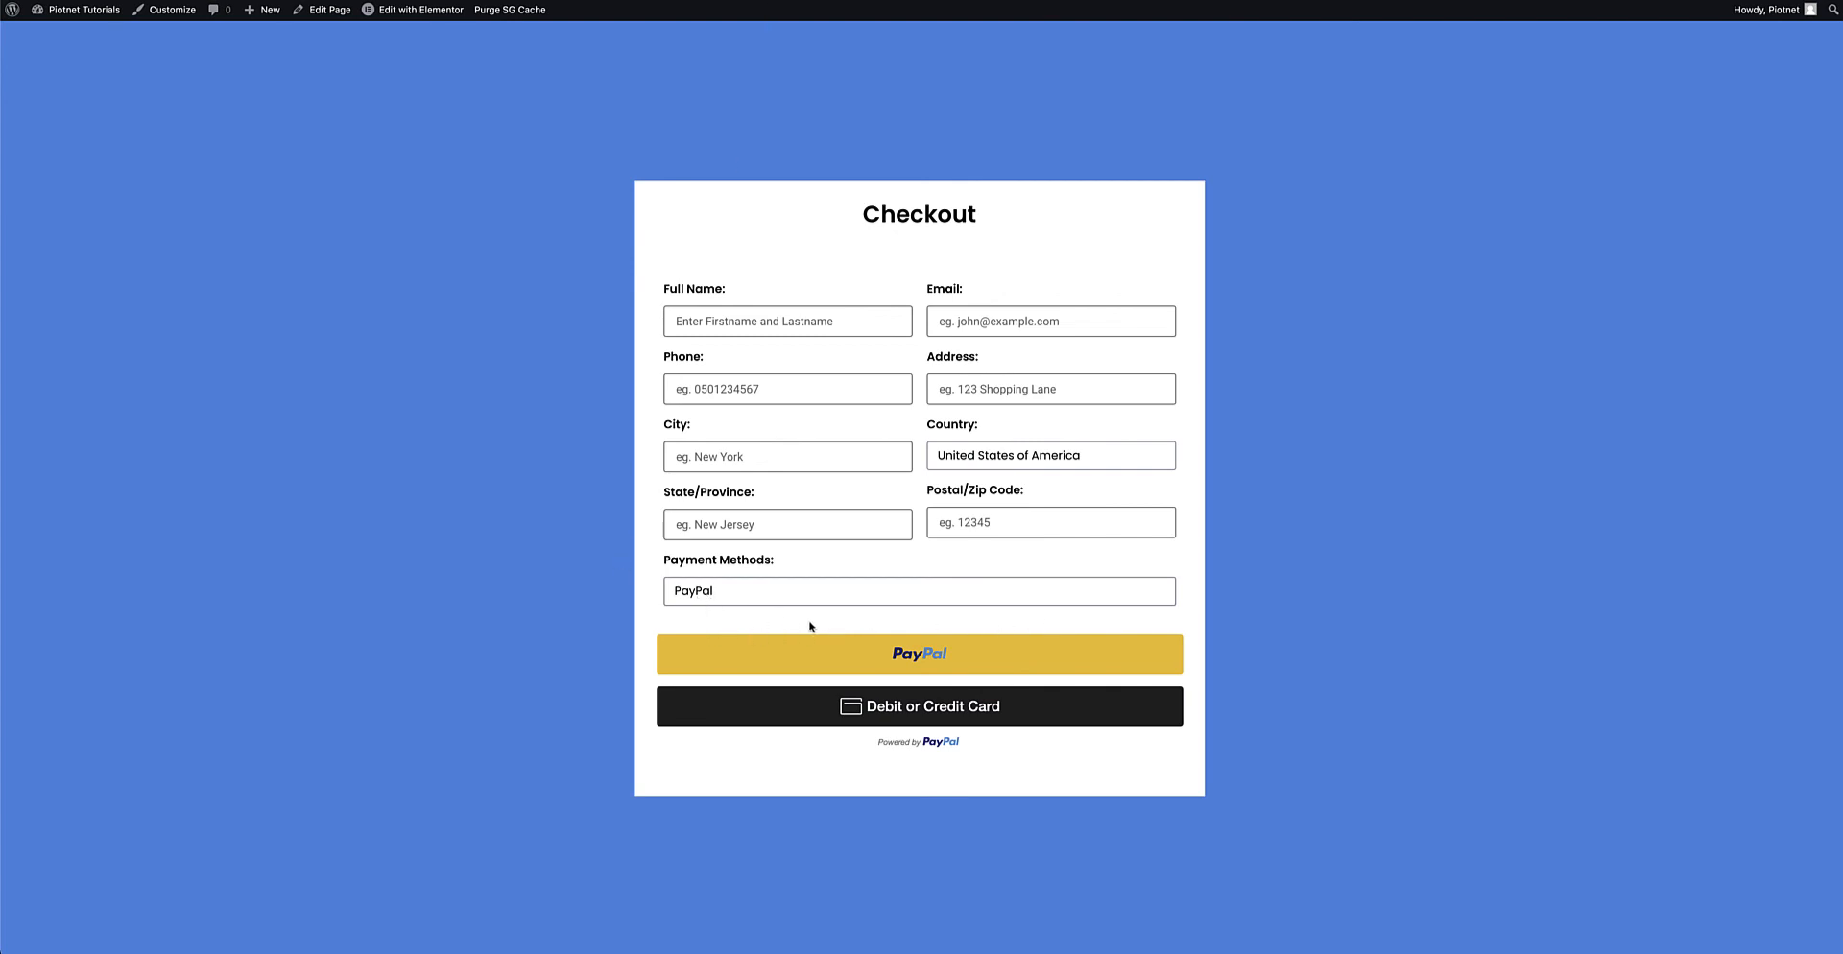
# Pick Stripe in the live page's Payment Methods dropdown
pyautogui.click(725, 590)
pyautogui.click(707, 565)
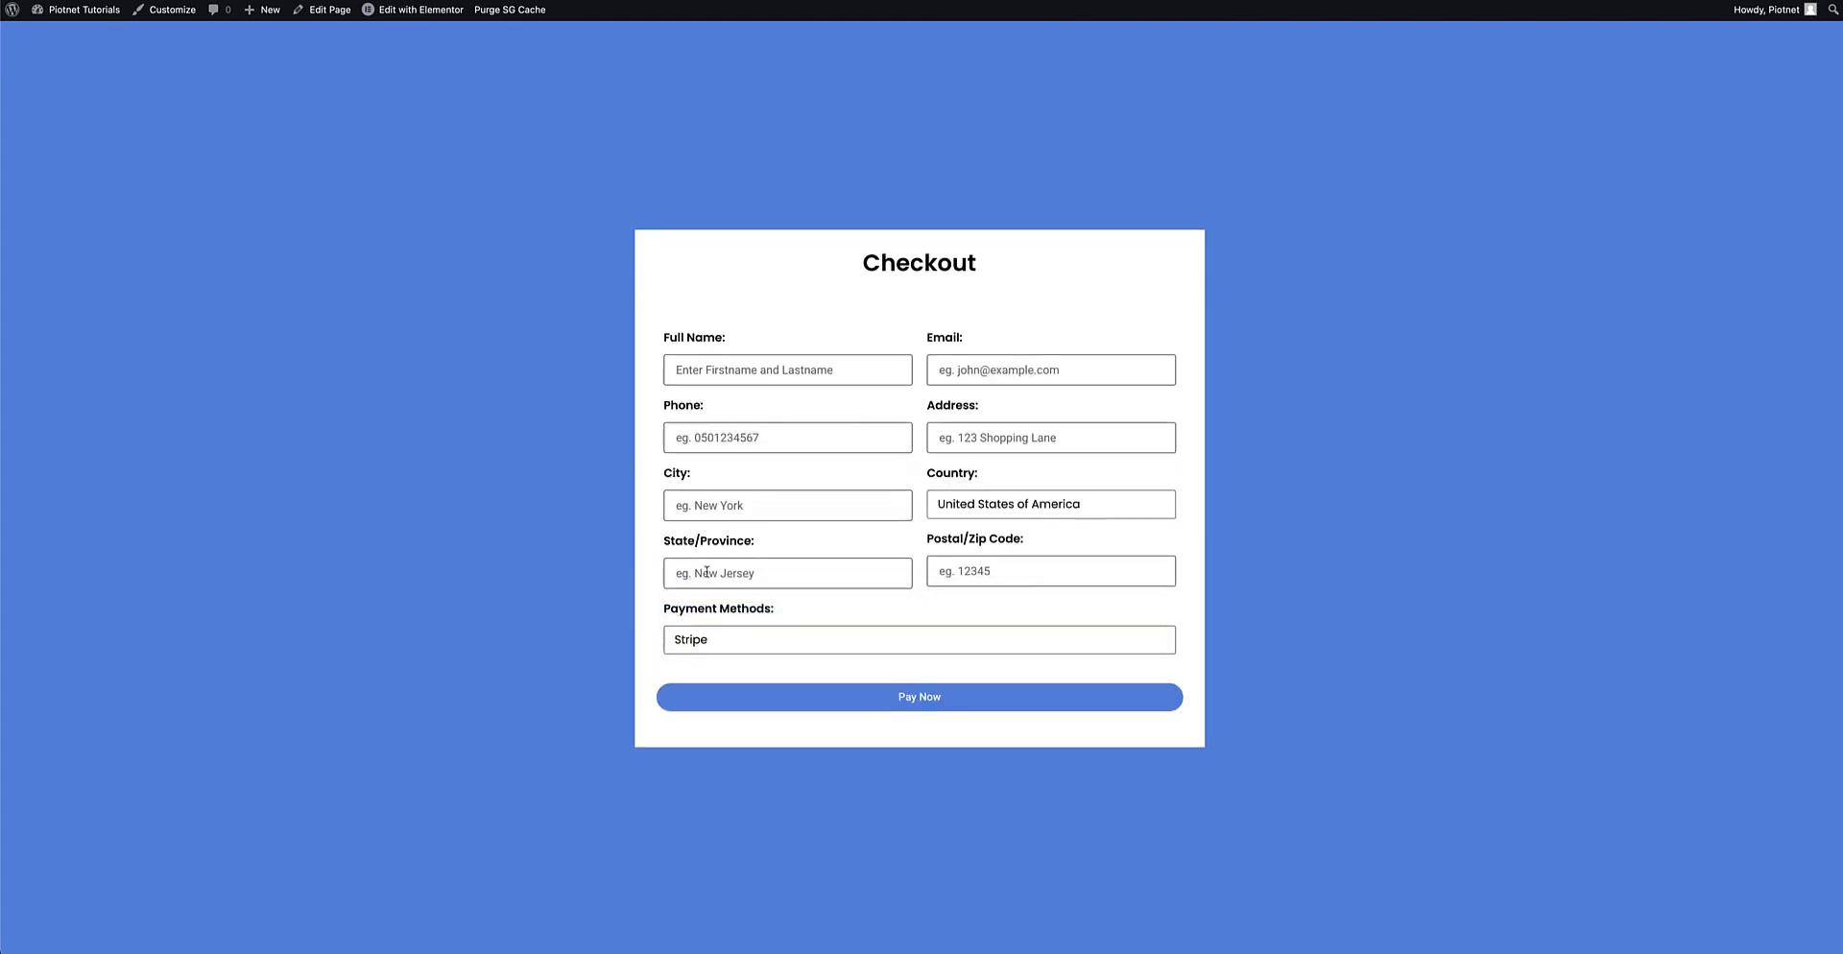